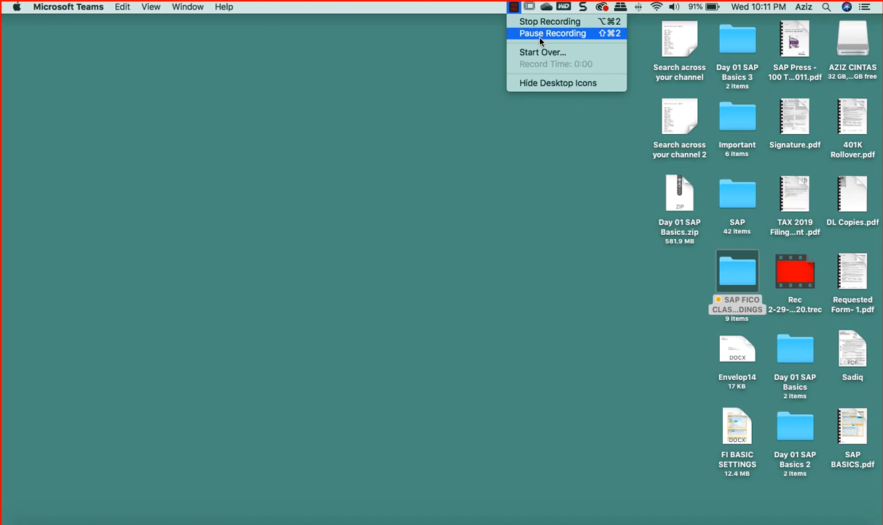
# Hide the desktop icons and switch to the SAP session in Microsoft Remote Desktop
pyautogui.click(543, 83)
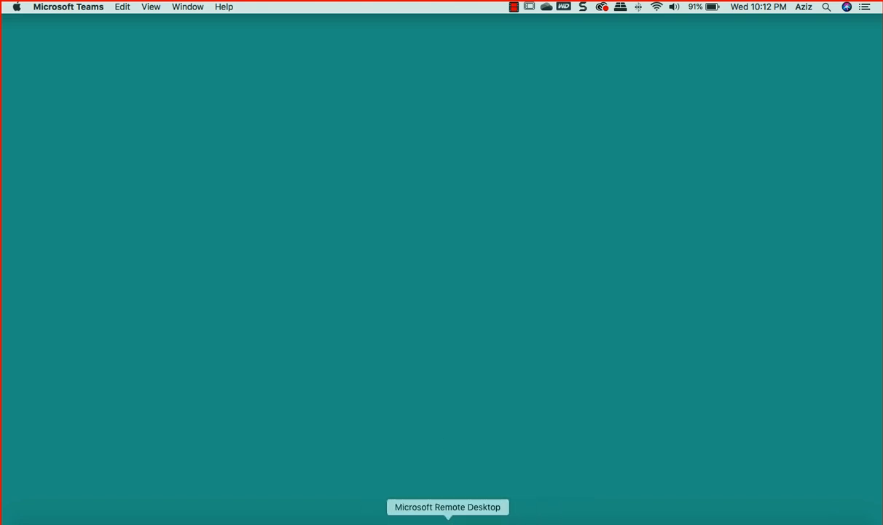
pyautogui.click(448, 519)
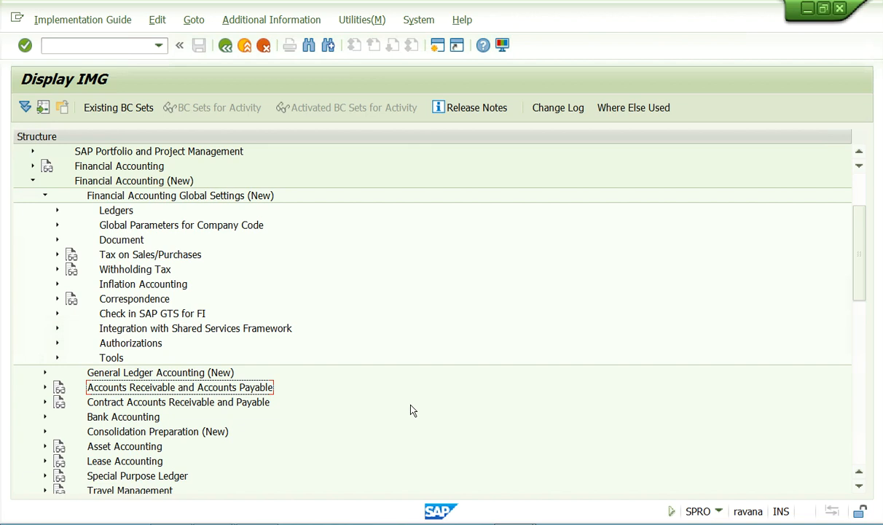
# Collapse the Financial Accounting (New) node in the IMG structure and return to SAP Easy Access with /n
pyautogui.click(32, 181)
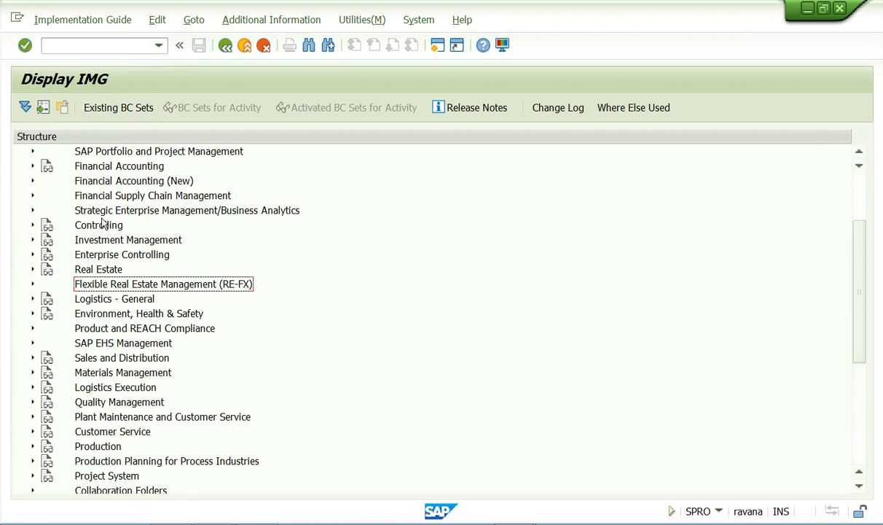
pyautogui.scroll(3, 102, 223)
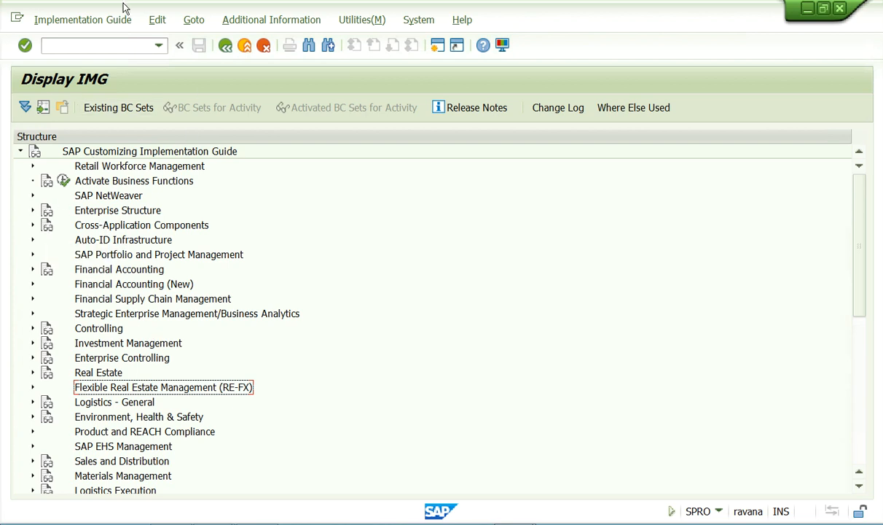
pyautogui.click(158, 45)
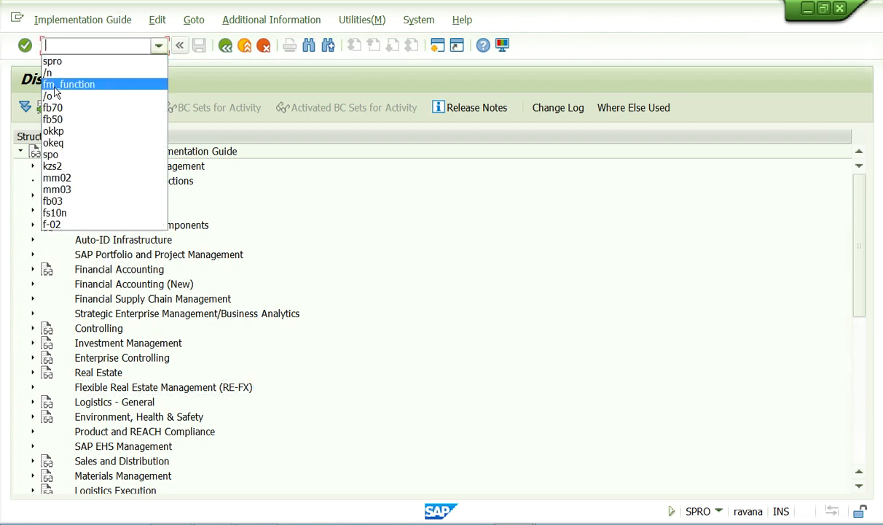
pyautogui.click(48, 73)
pyautogui.click(26, 46)
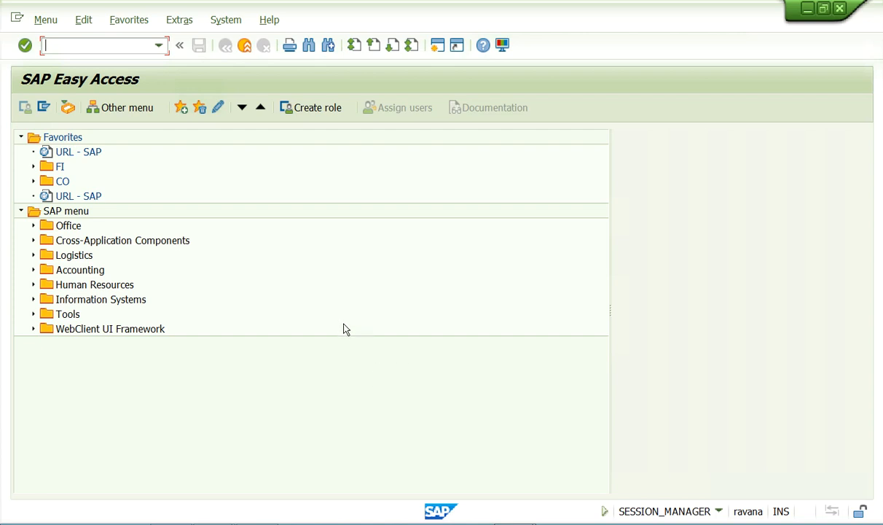
# Run transaction SPRO to open the customizing project screen, and go back to SAP Easy Access with /n
pyautogui.click(157, 47)
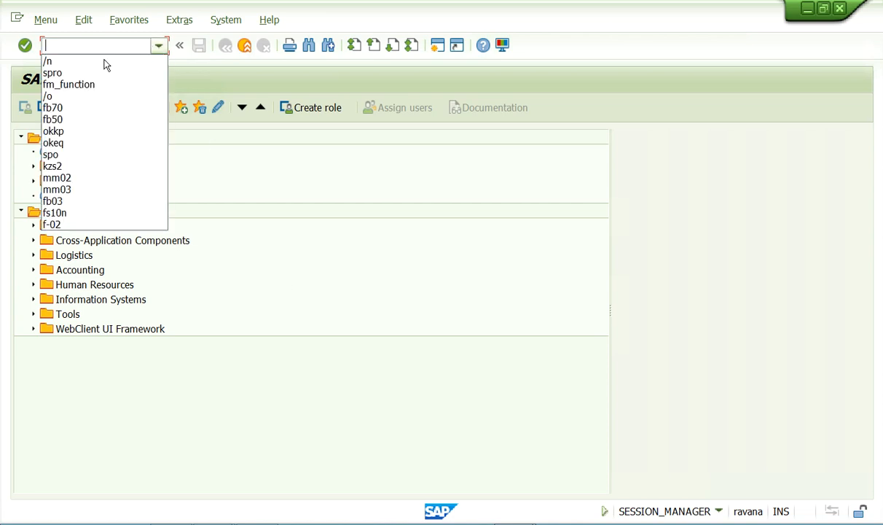
pyautogui.click(65, 73)
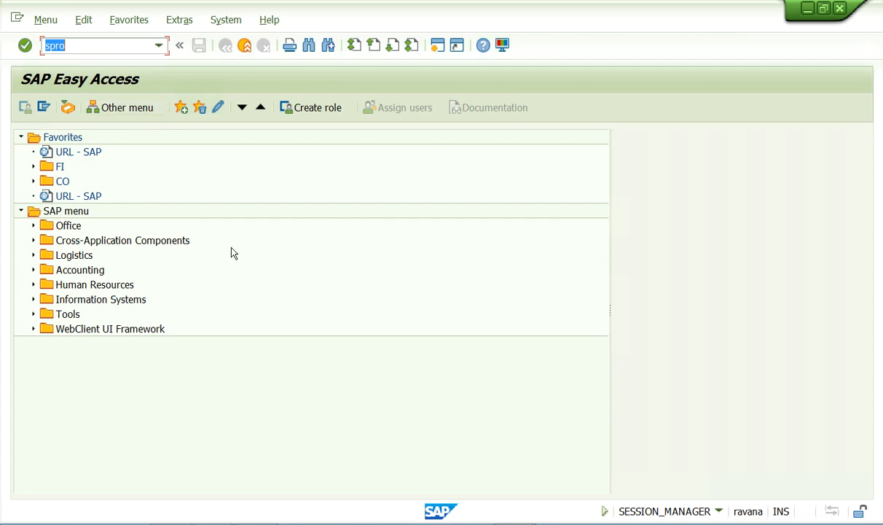
pyautogui.click(25, 46)
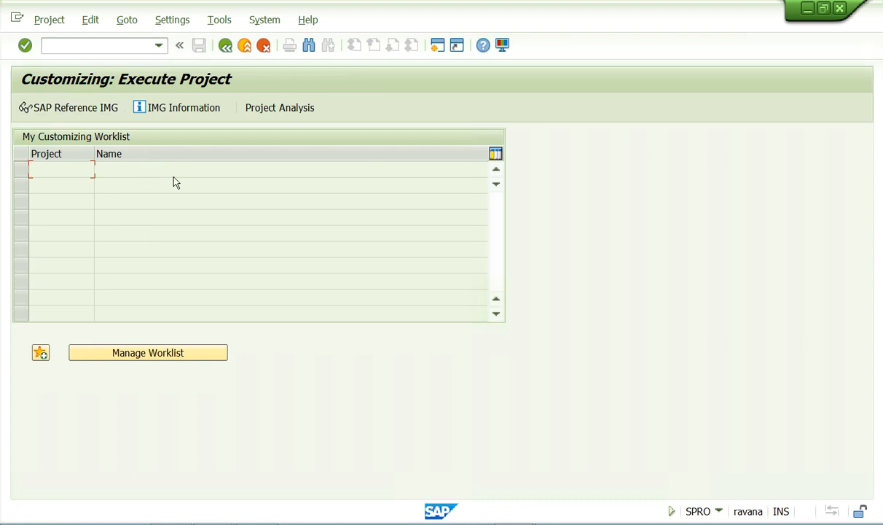
pyautogui.click(158, 45)
pyautogui.click(62, 73)
pyautogui.press('Return')
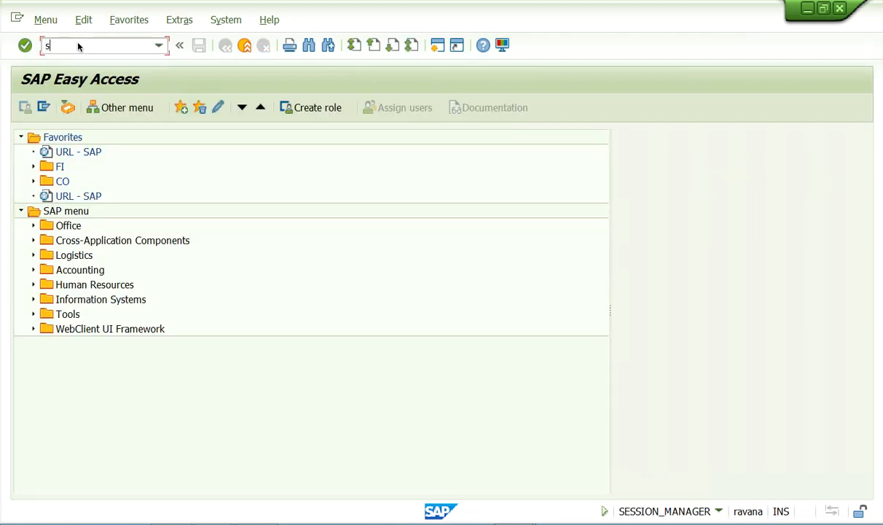
# Run transaction SPRO and display the SAP Reference IMG
pyautogui.write('spro')
pyautogui.press('Return')
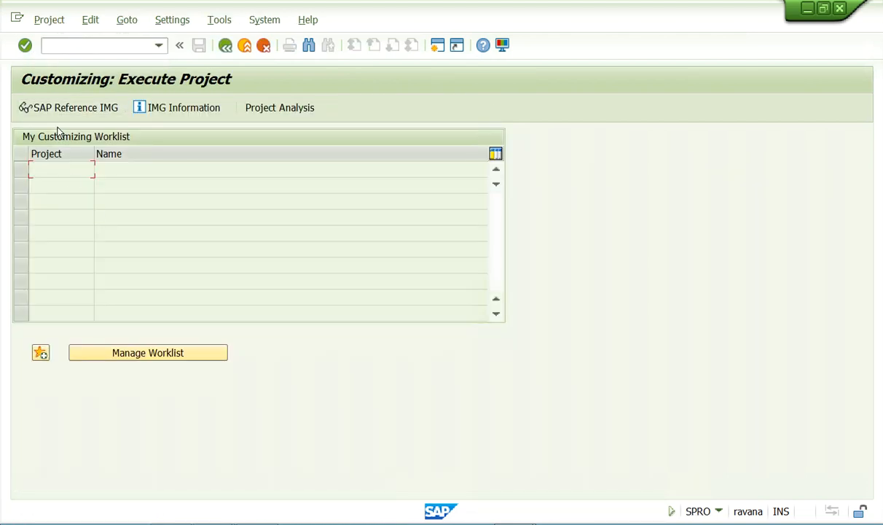
pyautogui.click(65, 113)
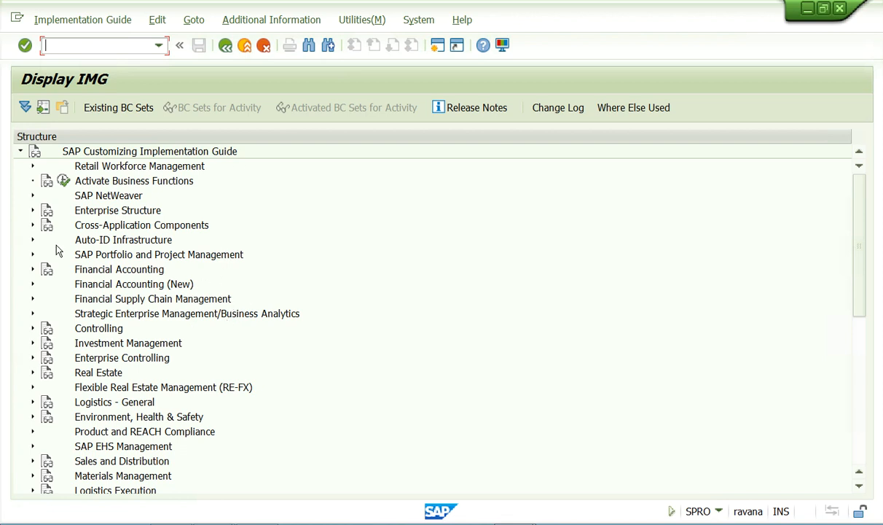
# Leave the IMG display for SAP Easy Access with /n
pyautogui.click(158, 45)
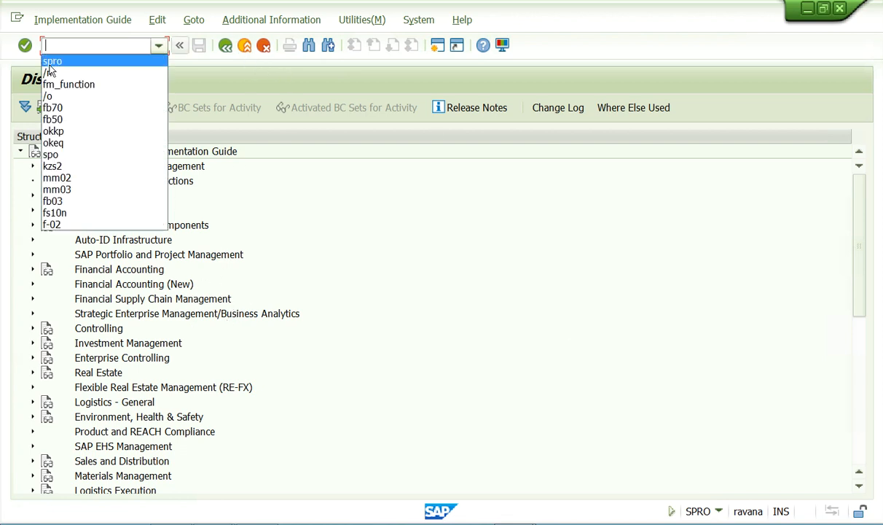
pyautogui.click(44, 61)
pyautogui.press('Return')
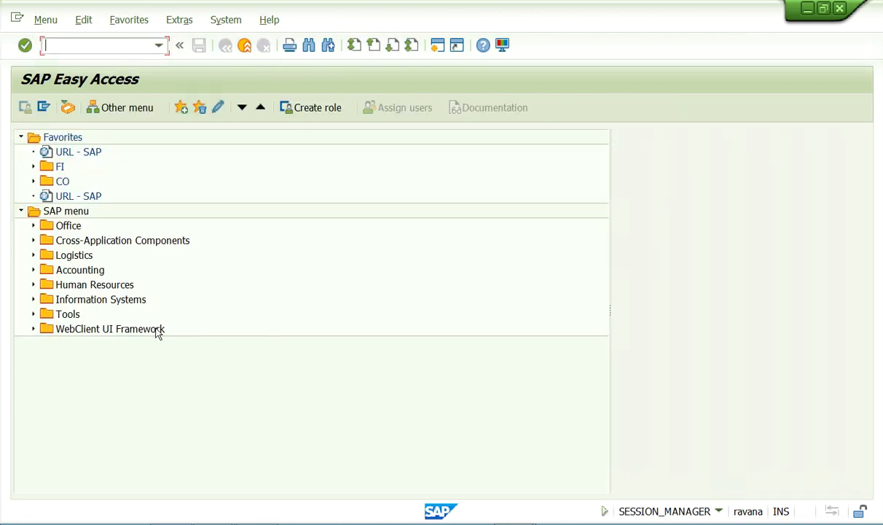
# Run /n from the SAP Easy Access screen and start SAP Easy Access again
pyautogui.click(161, 46)
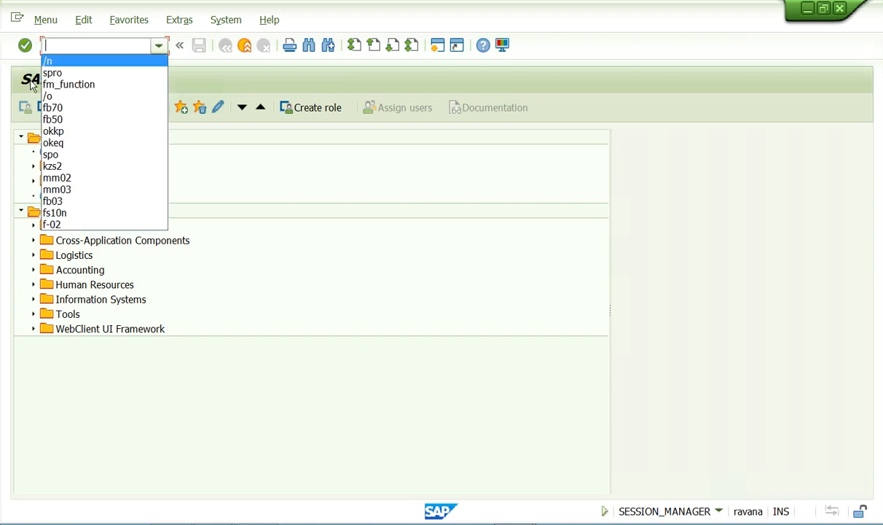
pyautogui.click(48, 59)
pyautogui.click(24, 46)
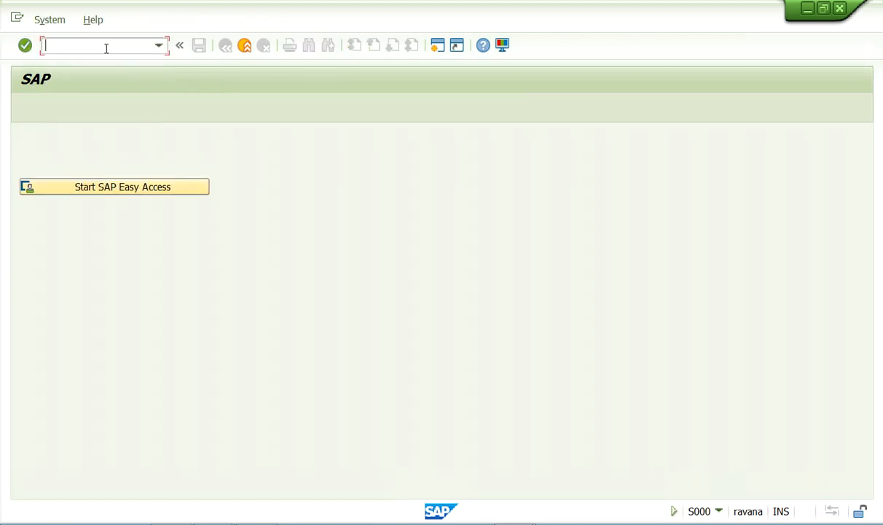
pyautogui.click(161, 45)
pyautogui.click(170, 191)
pyautogui.click(174, 187)
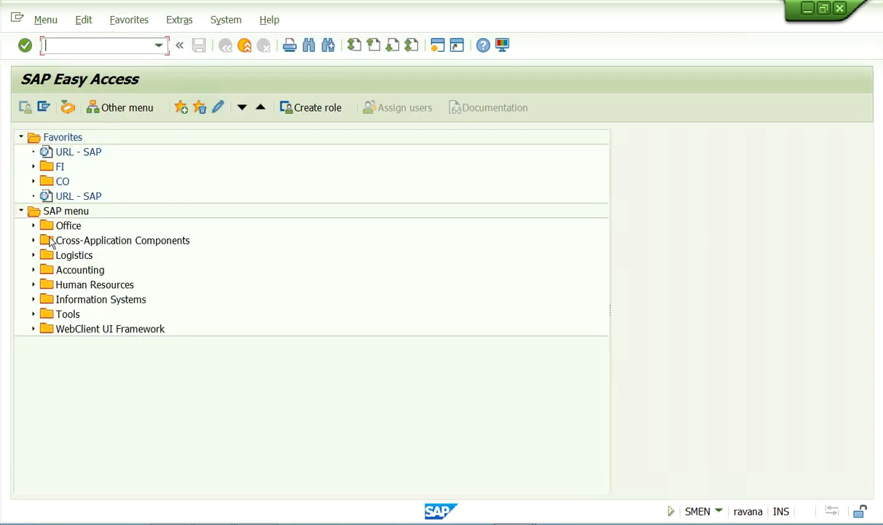
# Expand Tools, Customizing and IMG in the SAP menu tree and open SPRO - Execute Project
pyautogui.click(32, 314)
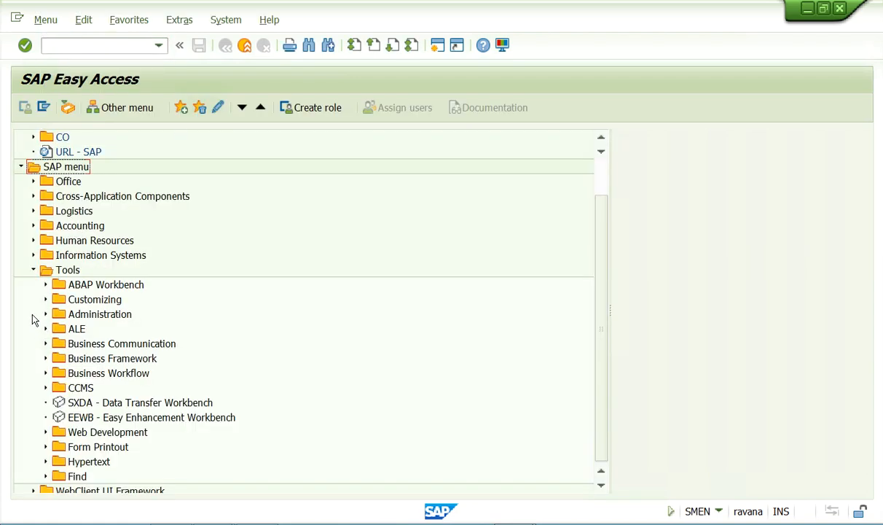
pyautogui.click(45, 299)
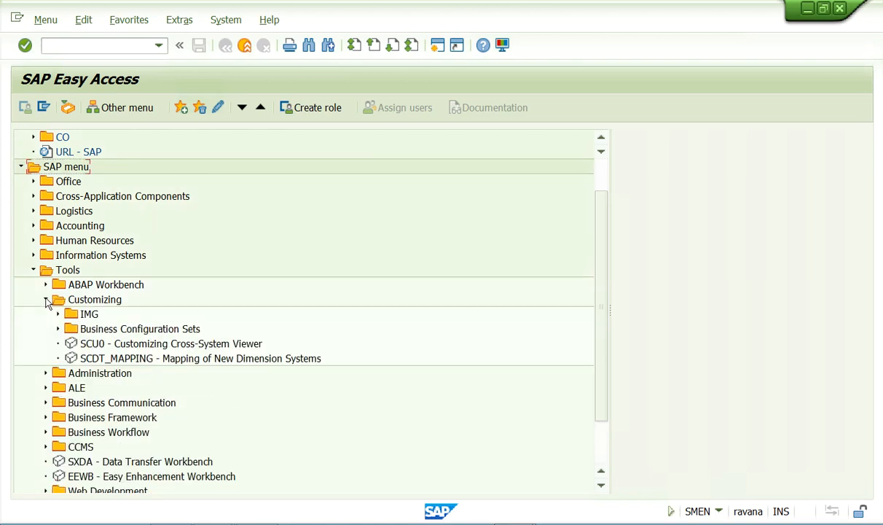
pyautogui.click(57, 313)
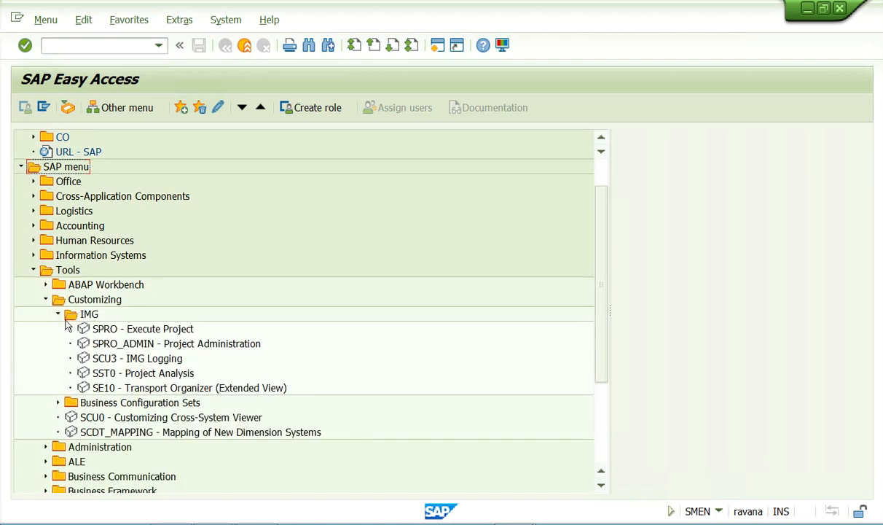
pyautogui.click(116, 328)
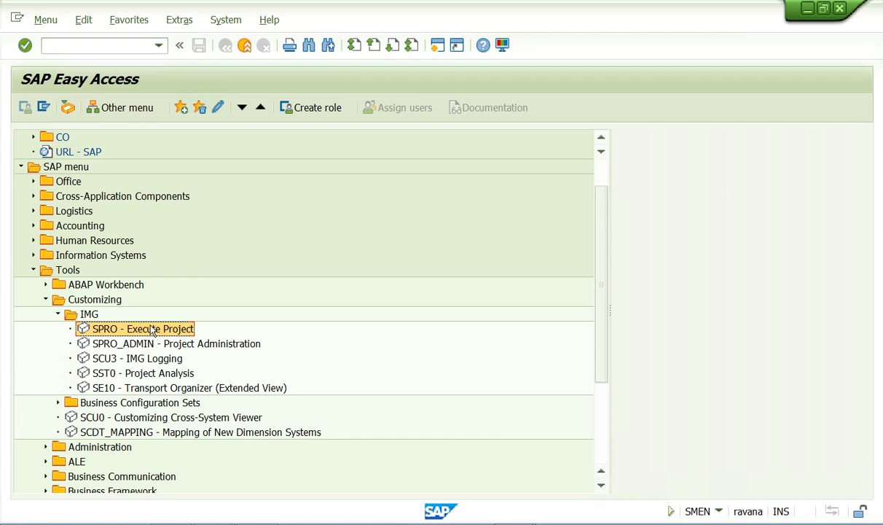
pyautogui.doubleClick(149, 329)
# Return to SAP Easy Access with /n and collapse the Tools folder
pyautogui.click(144, 52)
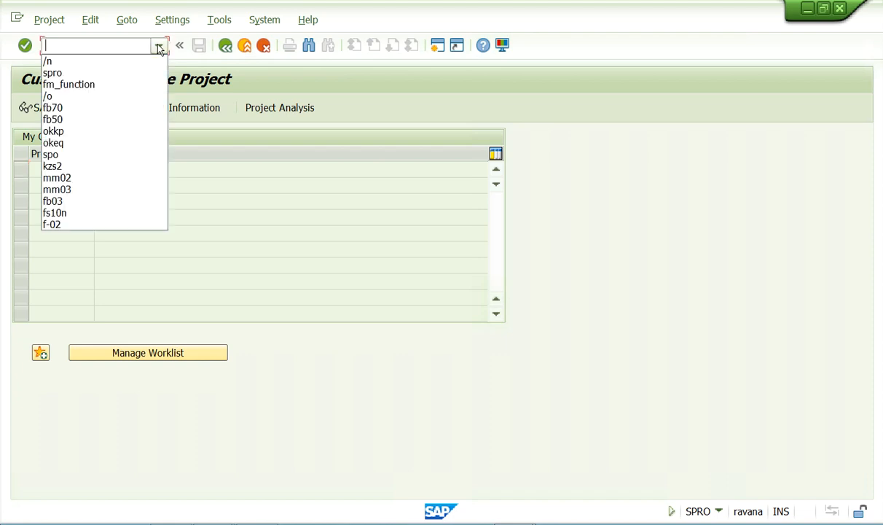
pyautogui.click(61, 62)
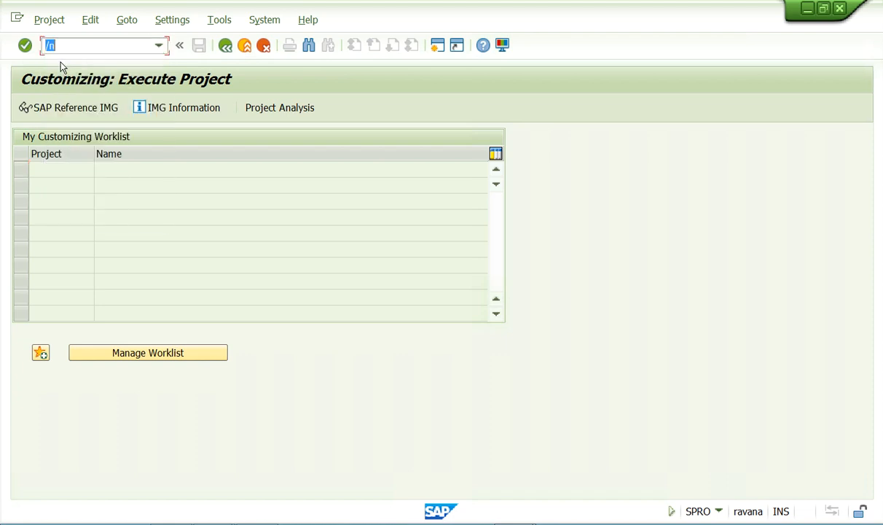
pyautogui.click(24, 45)
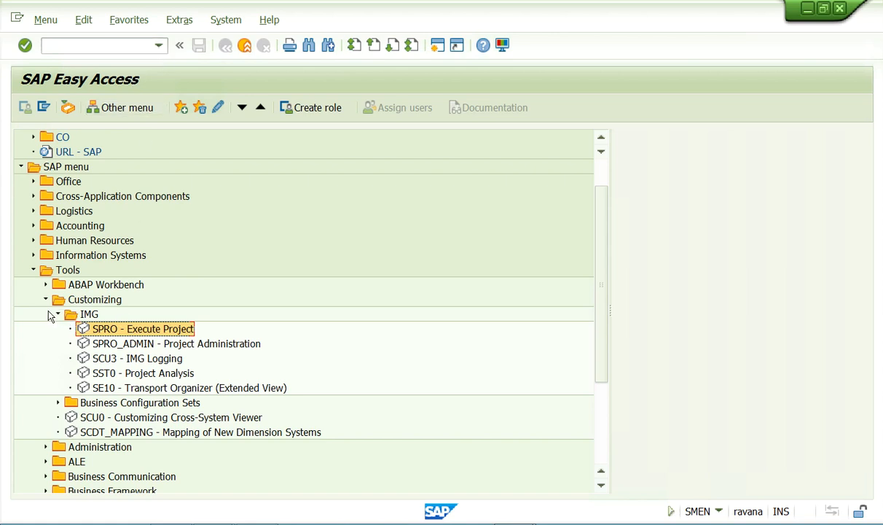
pyautogui.click(33, 269)
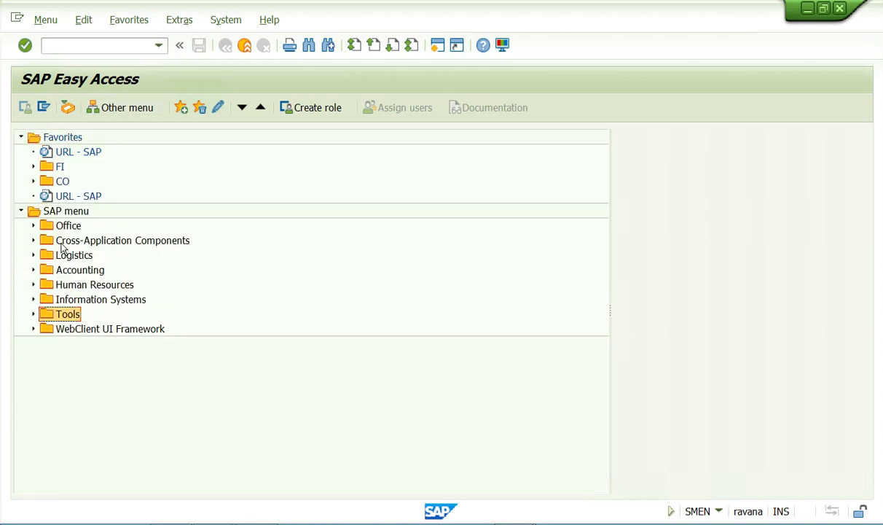
# Open the customizing project screen with transaction SPRO and display the SAP Reference IMG
pyautogui.click(156, 46)
pyautogui.click(159, 47)
pyautogui.click(73, 70)
pyautogui.click(25, 45)
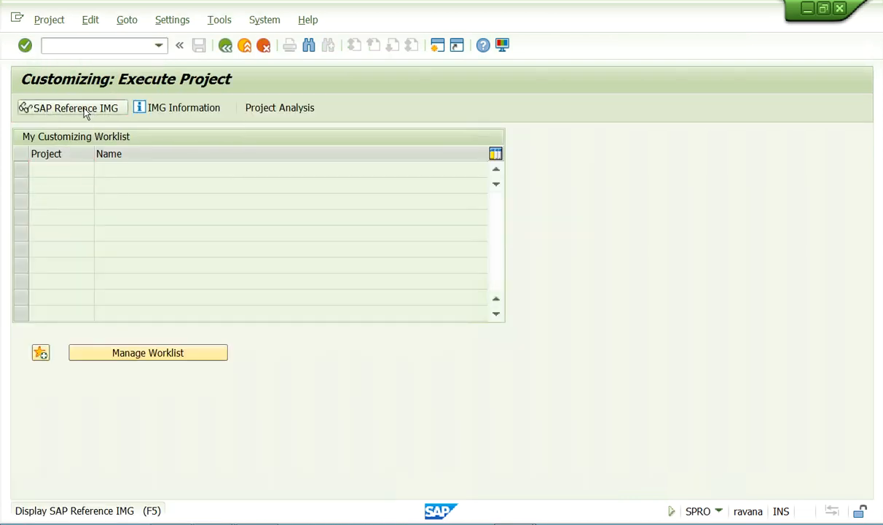
pyautogui.click(85, 110)
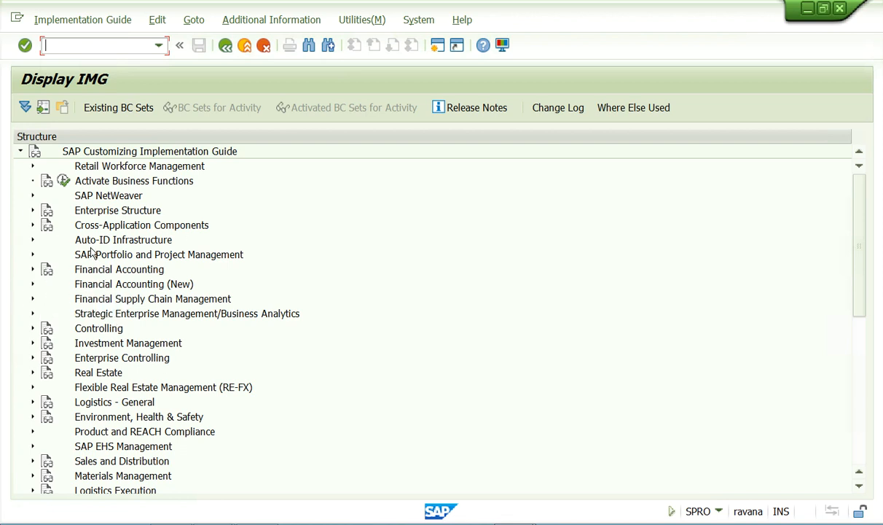
# Expand the Enterprise Structure node in the IMG and point out its Definition and Assignment nodes
pyautogui.click(32, 210)
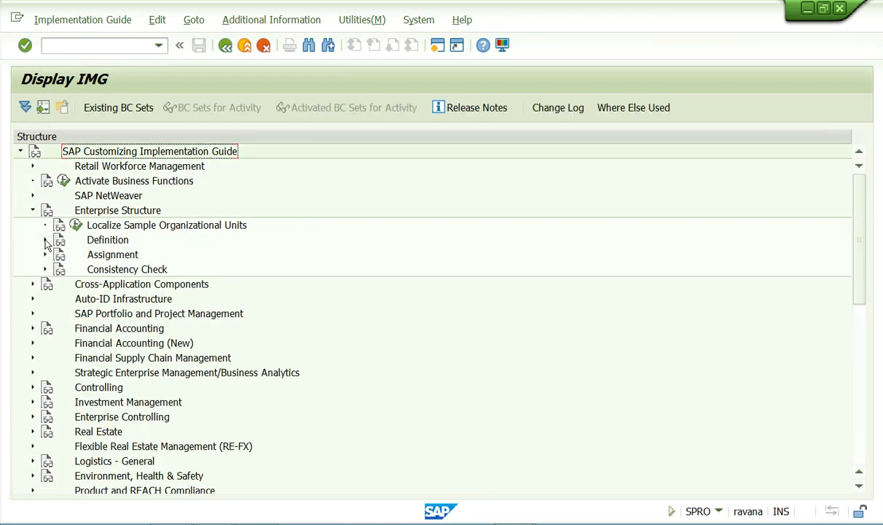
pyautogui.click(117, 236)
pyautogui.click(118, 252)
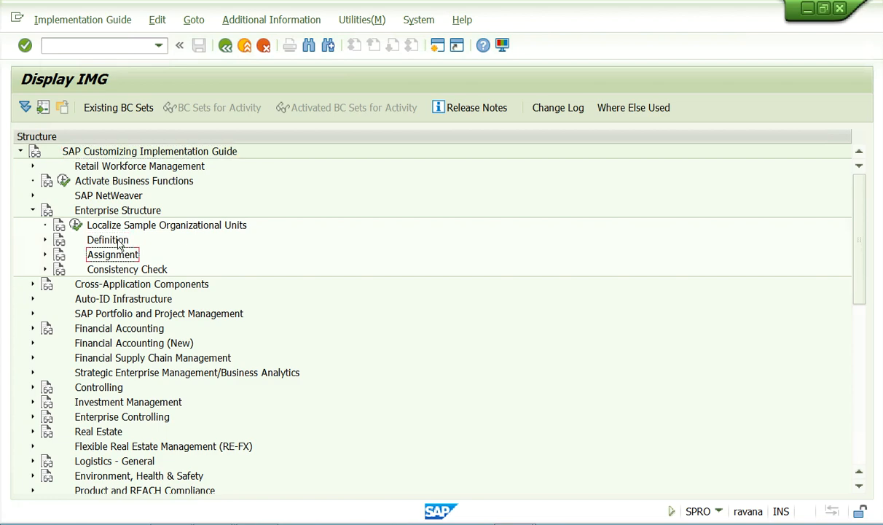
pyautogui.click(118, 242)
pyautogui.scroll(-7, 109, 255)
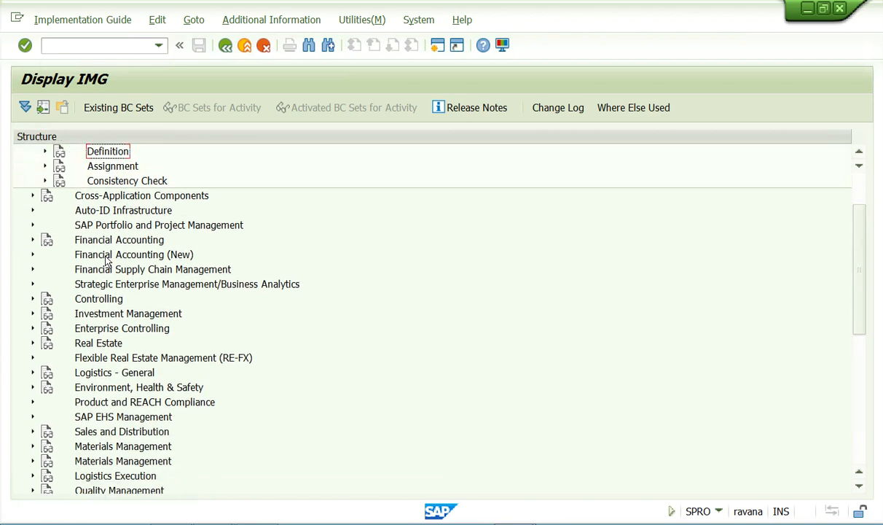
pyautogui.click(106, 259)
pyautogui.scroll(1, 165, 263)
pyautogui.scroll(5, 165, 266)
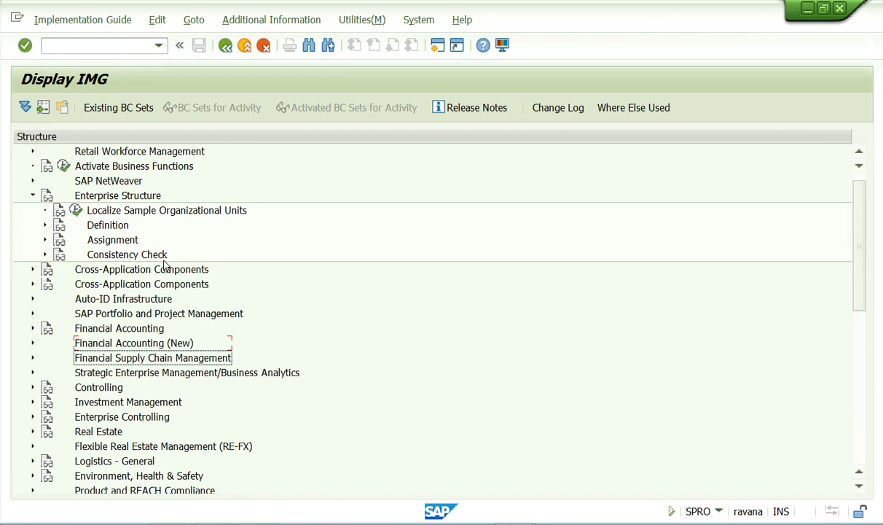
pyautogui.click(108, 228)
pyautogui.click(111, 241)
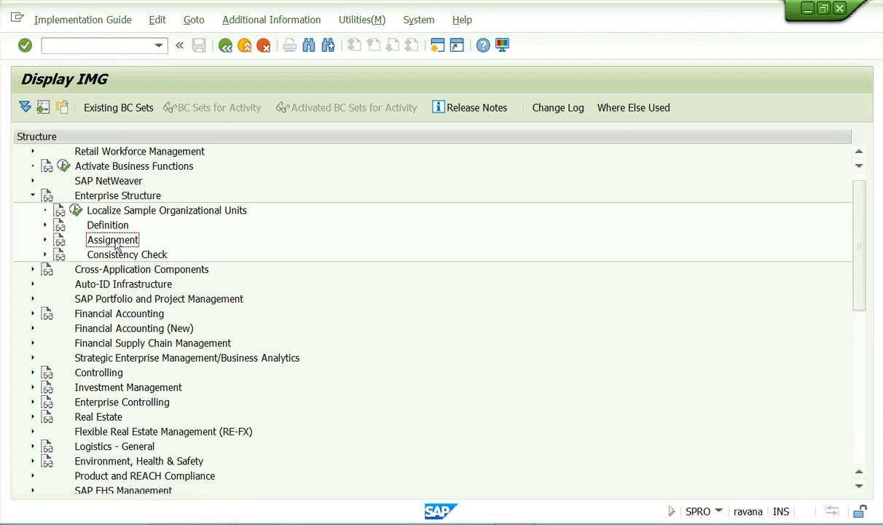
# Expand Definition and its Financial Accounting node, and select the Define Credit Control Area activity
pyautogui.click(44, 226)
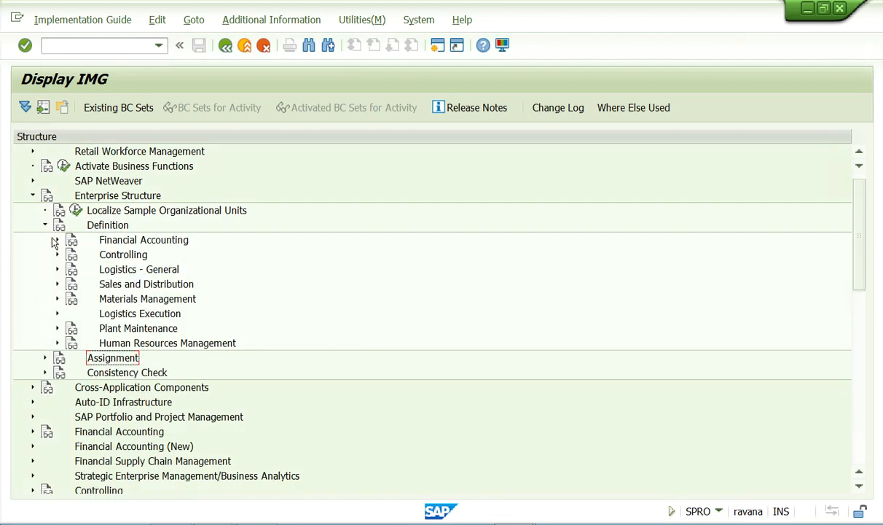
pyautogui.click(58, 241)
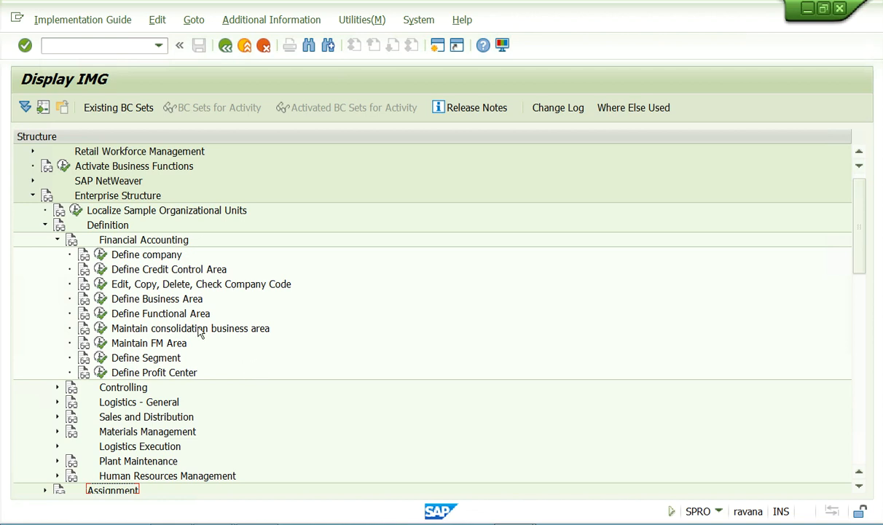
pyautogui.click(135, 268)
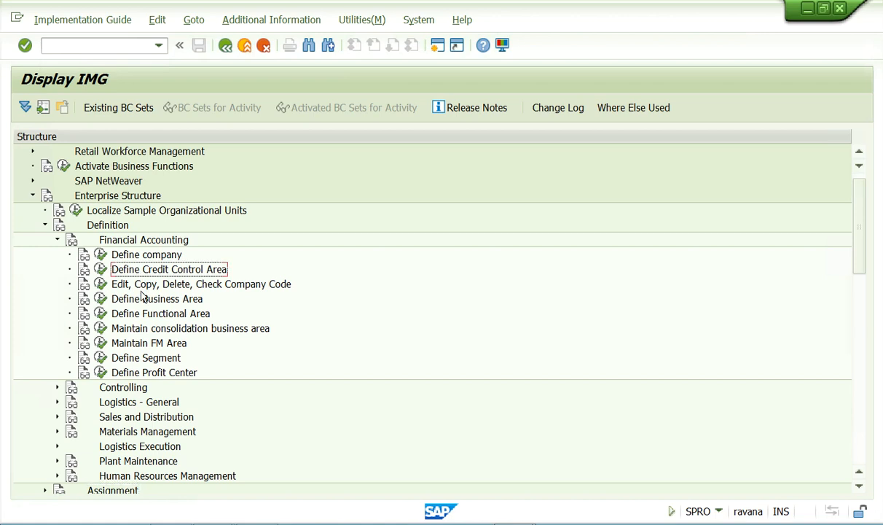
# Select the Maintain FM Area activity and collapse the Enterprise Structure node together with its Financial Accounting and Definition branches
pyautogui.click(129, 345)
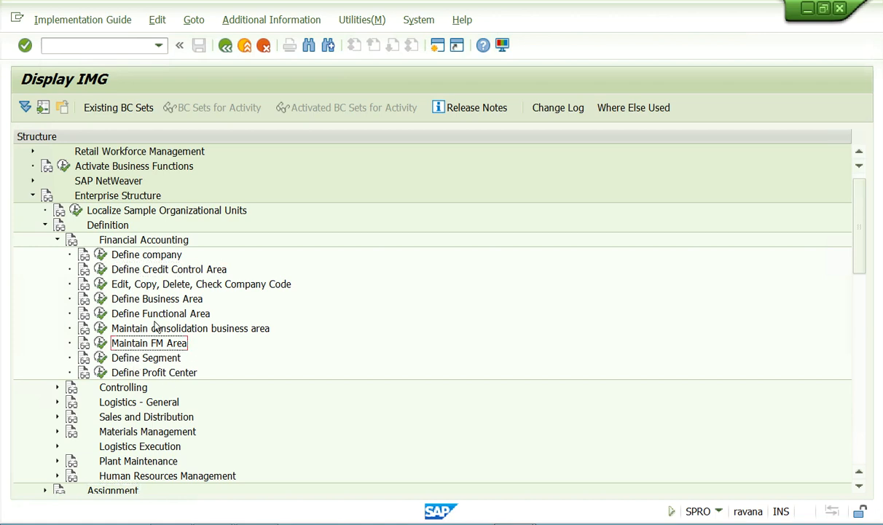
pyautogui.click(57, 240)
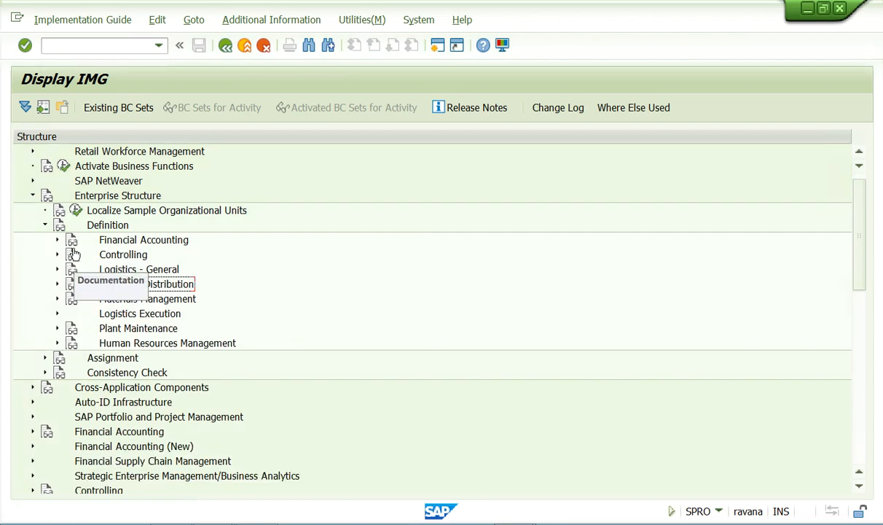
pyautogui.click(44, 225)
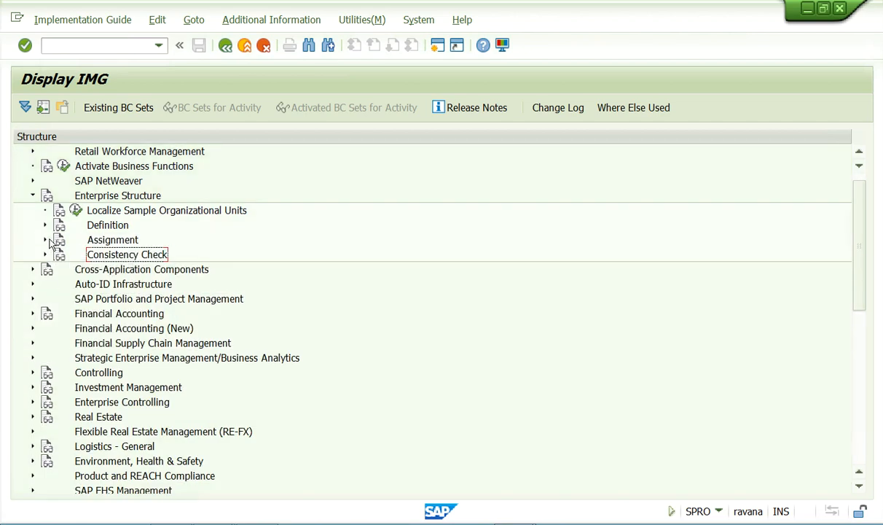
pyautogui.click(32, 196)
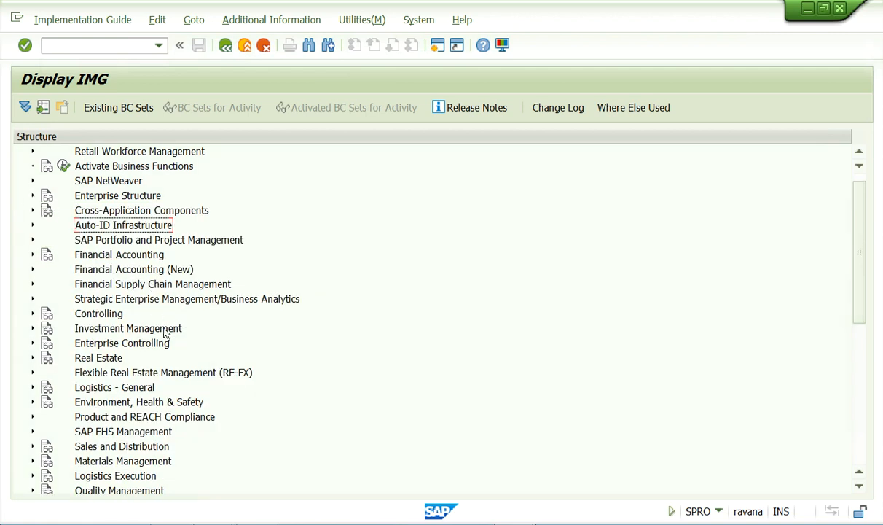
# Expand Financial Accounting (New), inspect Business Transactions under General Ledger Accounting (New), and collapse the General Ledger branch
pyautogui.click(32, 269)
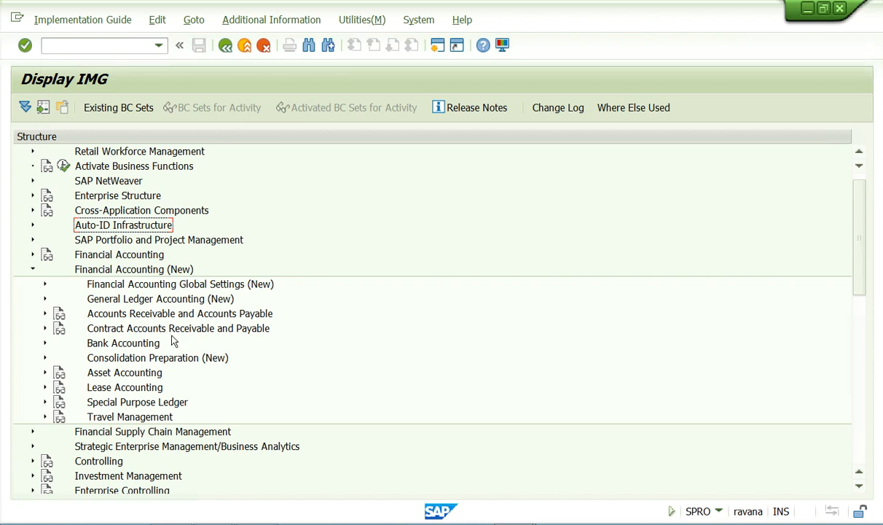
pyautogui.click(45, 300)
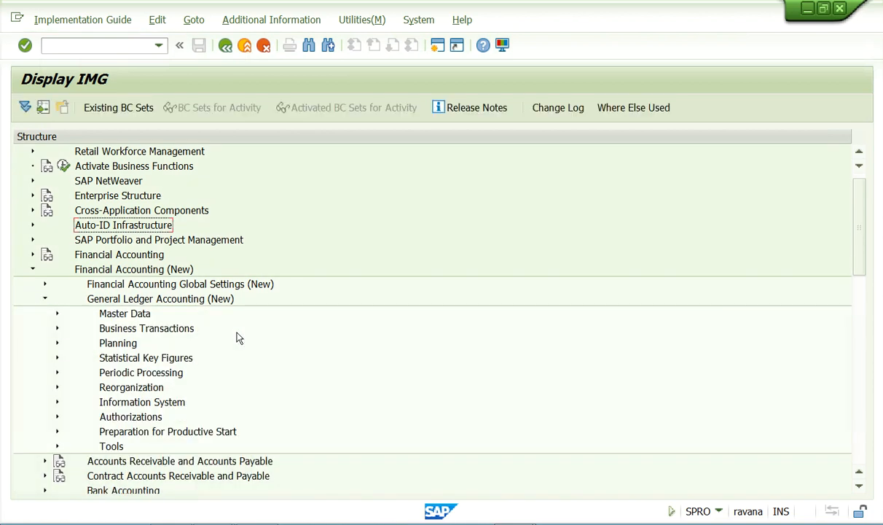
pyautogui.click(58, 329)
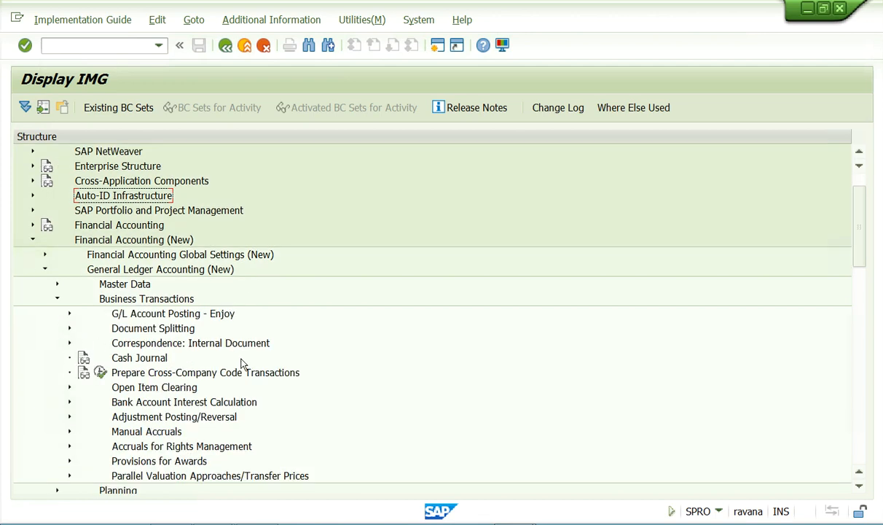
pyautogui.click(58, 300)
pyautogui.click(44, 270)
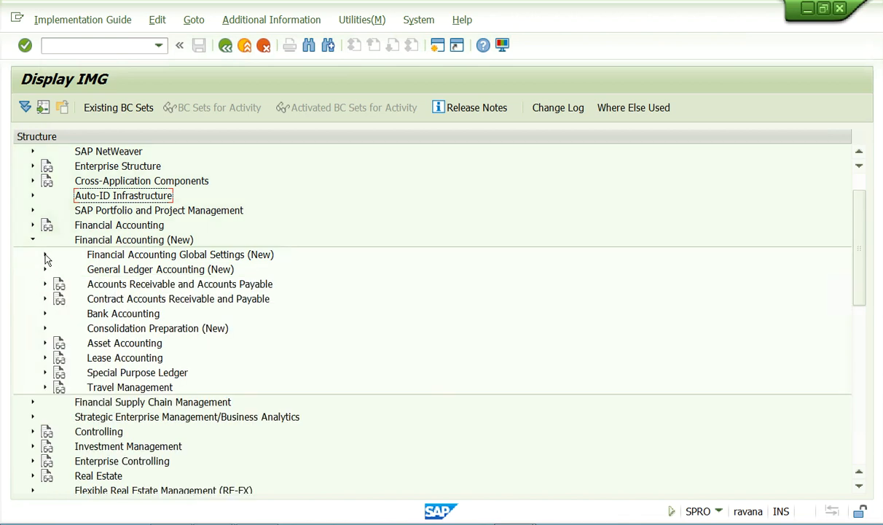
# Expand Financial Accounting Global Settings (New) and Ledgers, look inside Fields, and open the Fiscal Year and Posting Periods node
pyautogui.click(45, 255)
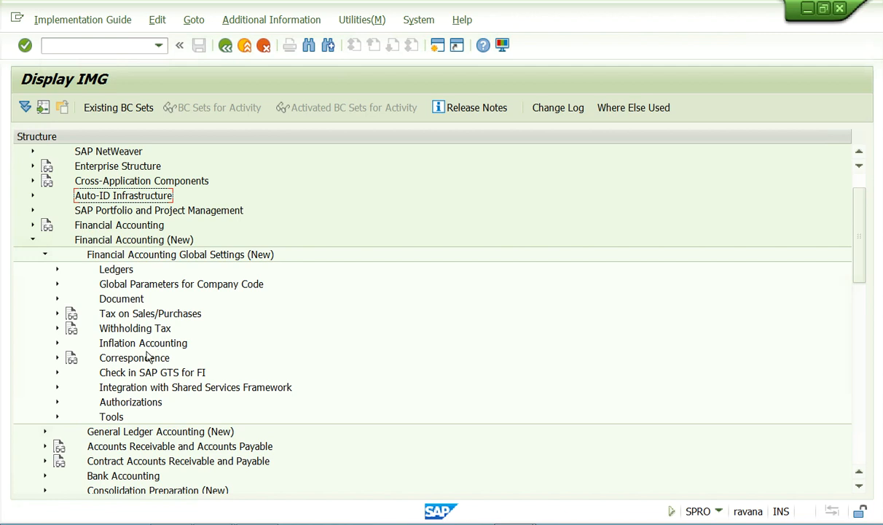
pyautogui.click(58, 270)
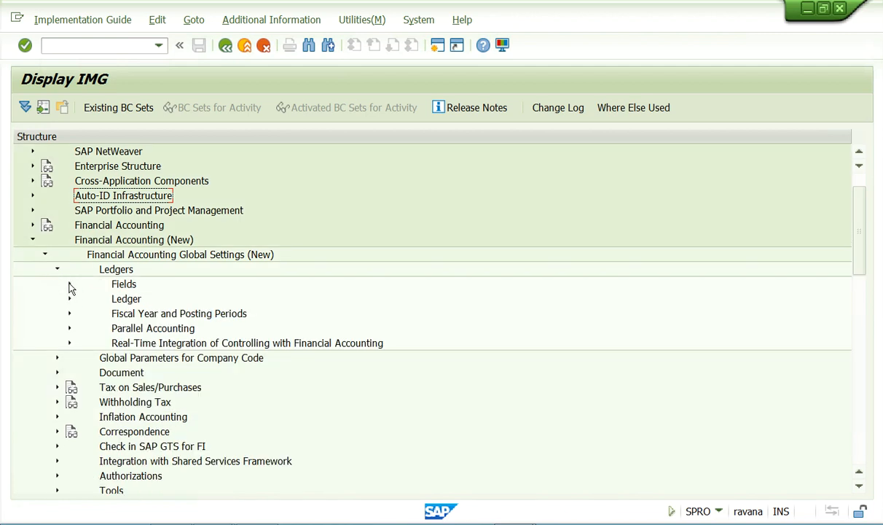
pyautogui.click(69, 287)
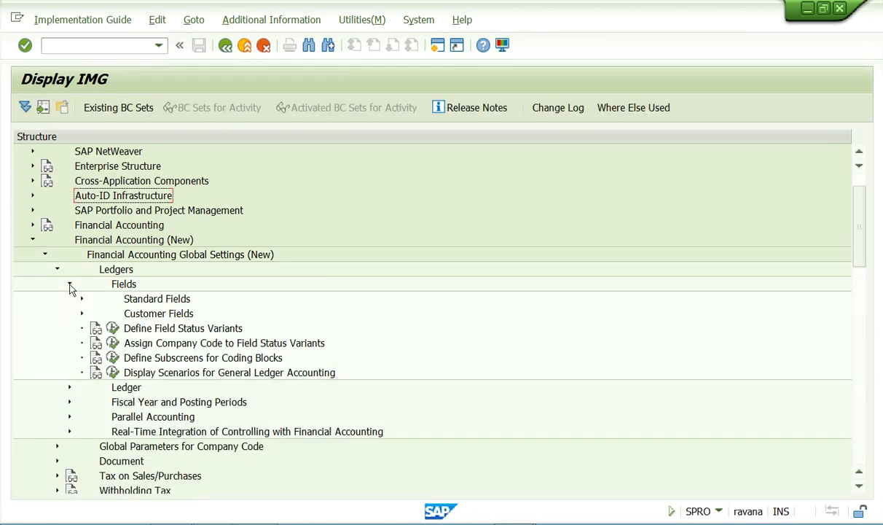
pyautogui.click(70, 285)
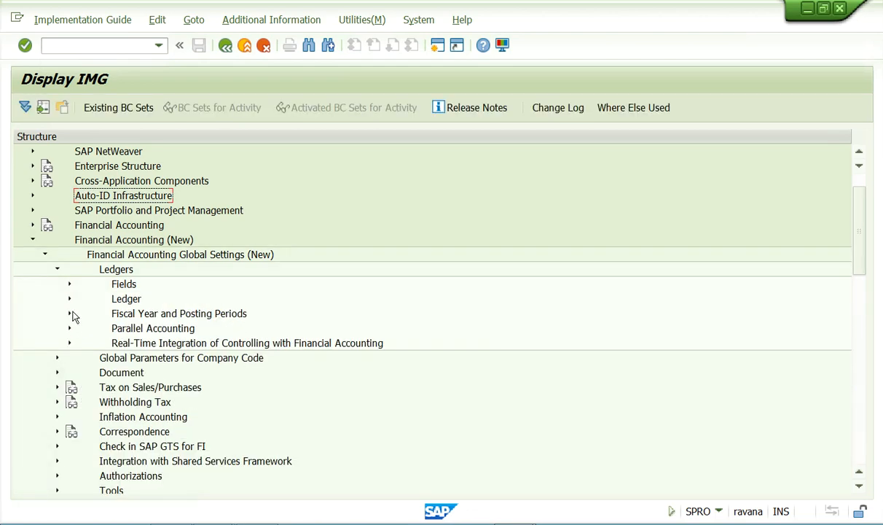
pyautogui.click(69, 314)
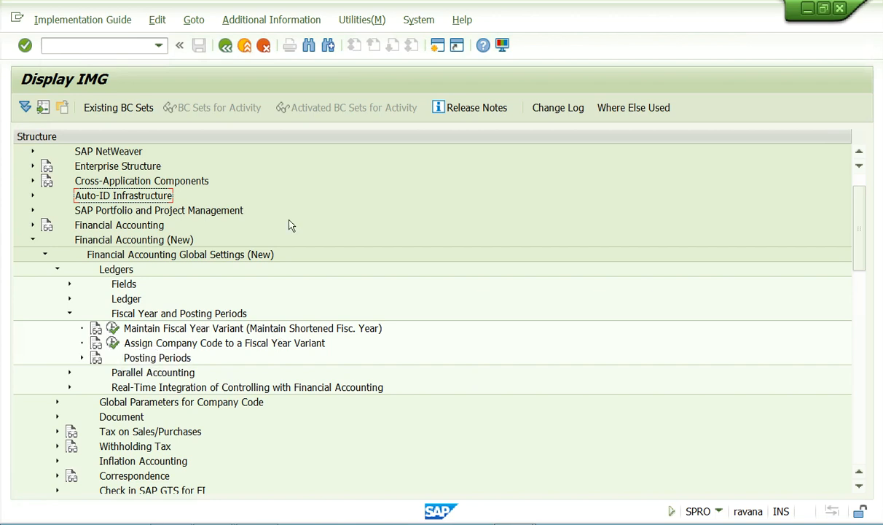
# Open a new session, run transaction OB37 and agree to display the locked company code to fiscal year variant assignments
pyautogui.click(438, 46)
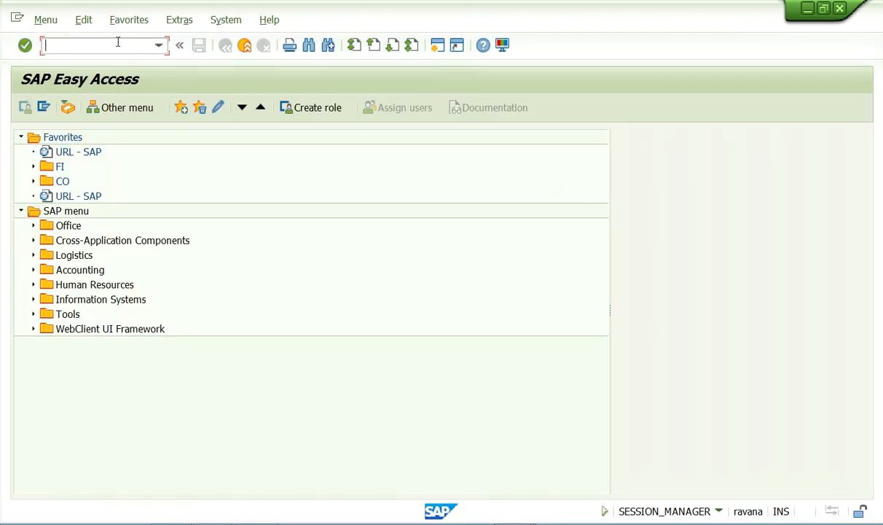
pyautogui.write('ob')
pyautogui.press('BackSpace')
pyautogui.press('BackSpace')
pyautogui.write('ob37')
pyautogui.press('Return')
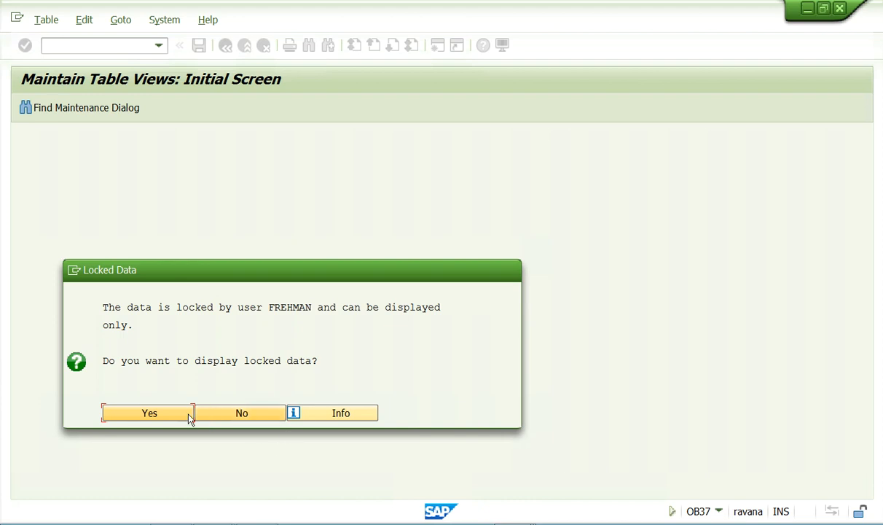
pyautogui.click(154, 419)
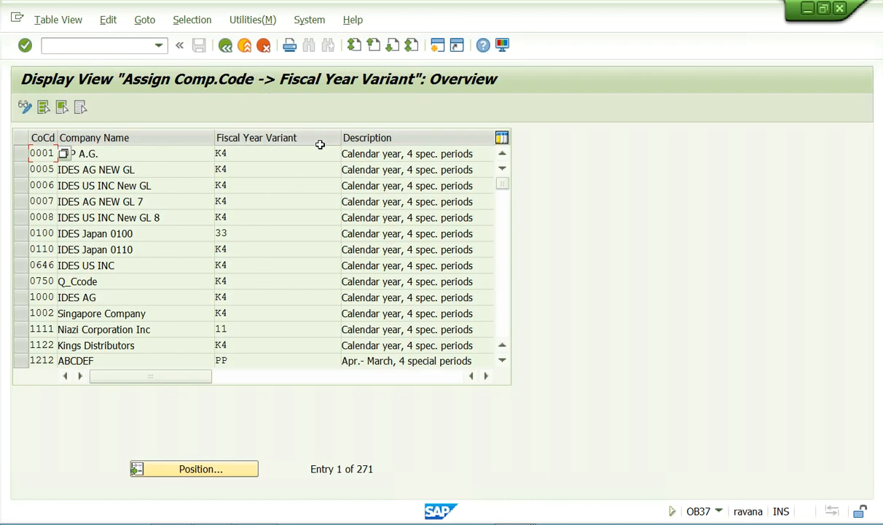
# Leave the OB37 view, return to the IMG and look up the fiscal year variant transaction code in the Word notes
pyautogui.click(158, 46)
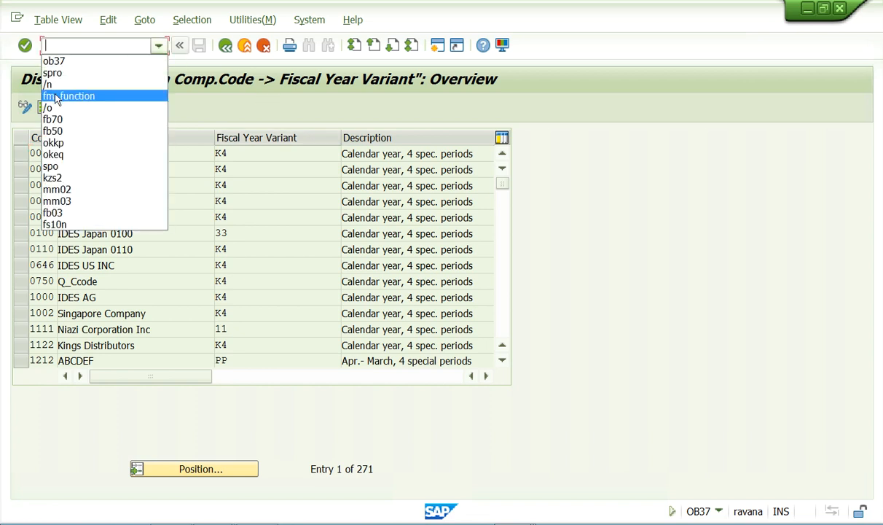
pyautogui.click(224, 48)
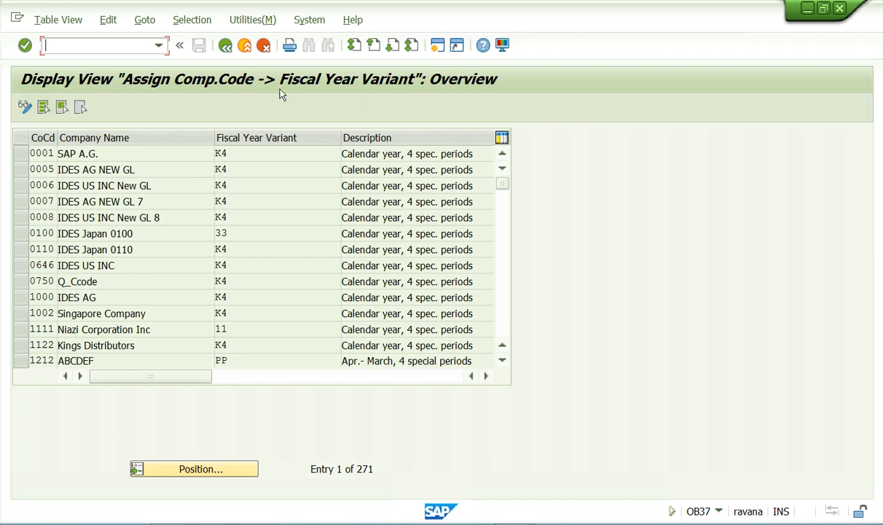
pyautogui.click(225, 46)
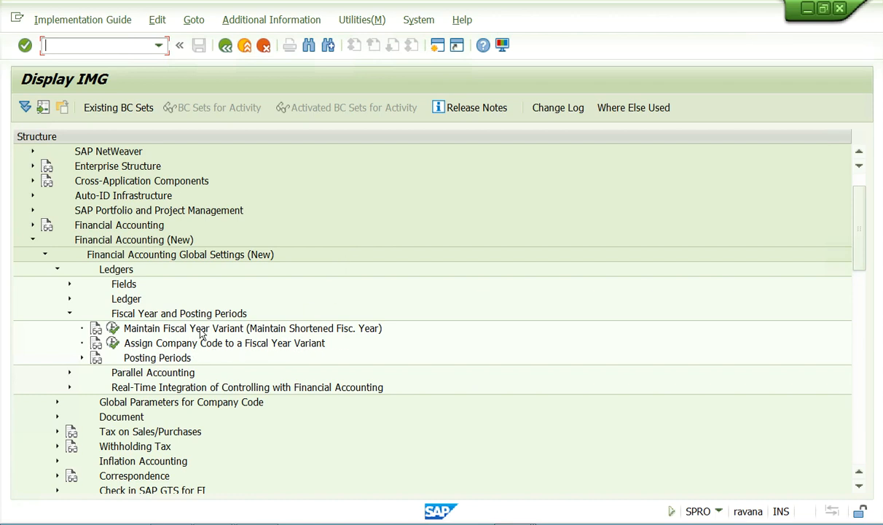
pyautogui.hotkey('ctrl', 'Right')
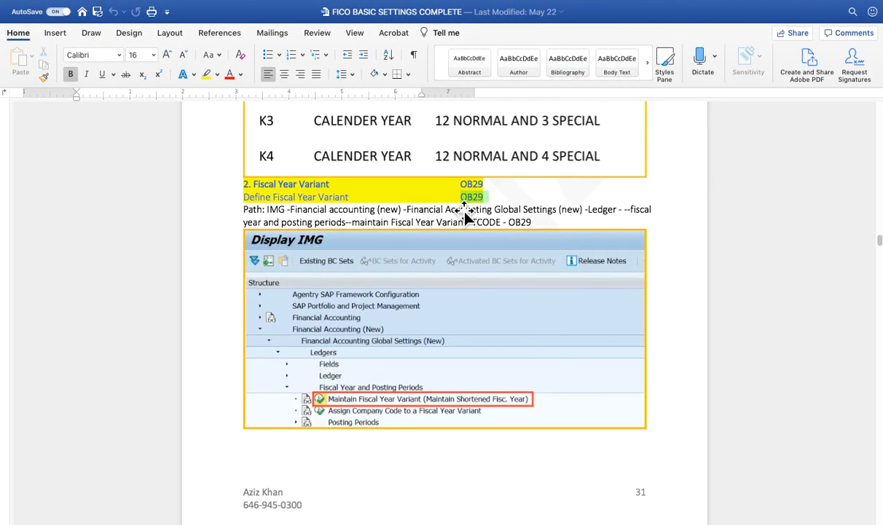
pyautogui.hotkey('ctrl', 'Left')
# Leave the IMG with /n and open the fiscal year variants overview with transaction OB29
pyautogui.click(158, 45)
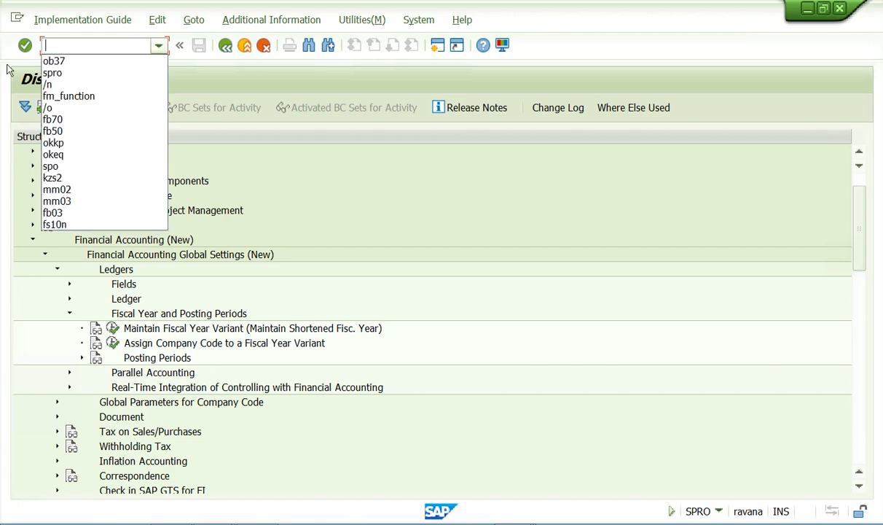
pyautogui.click(62, 88)
pyautogui.click(25, 46)
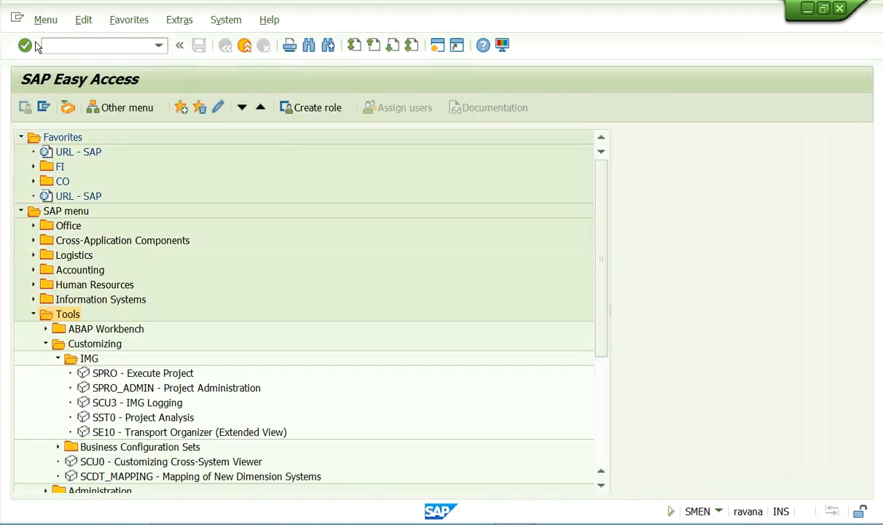
pyautogui.click(156, 46)
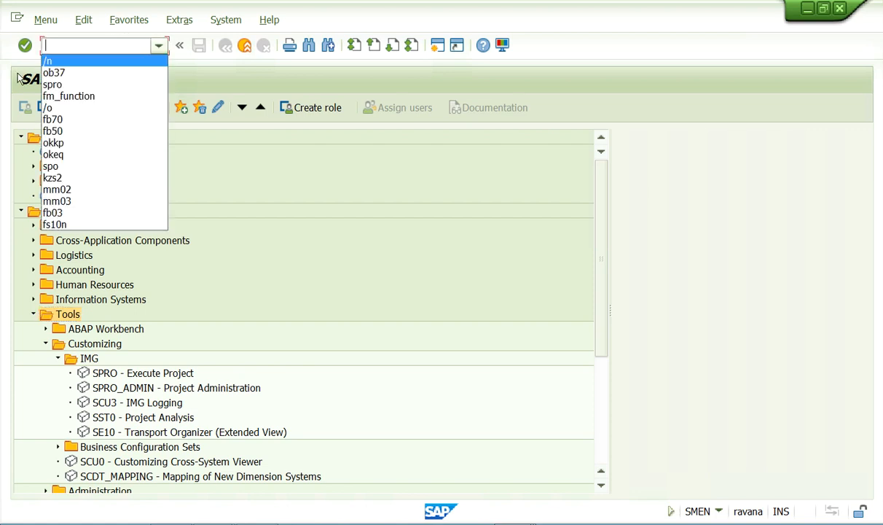
pyautogui.click(88, 58)
pyautogui.click(25, 45)
pyautogui.write('o')
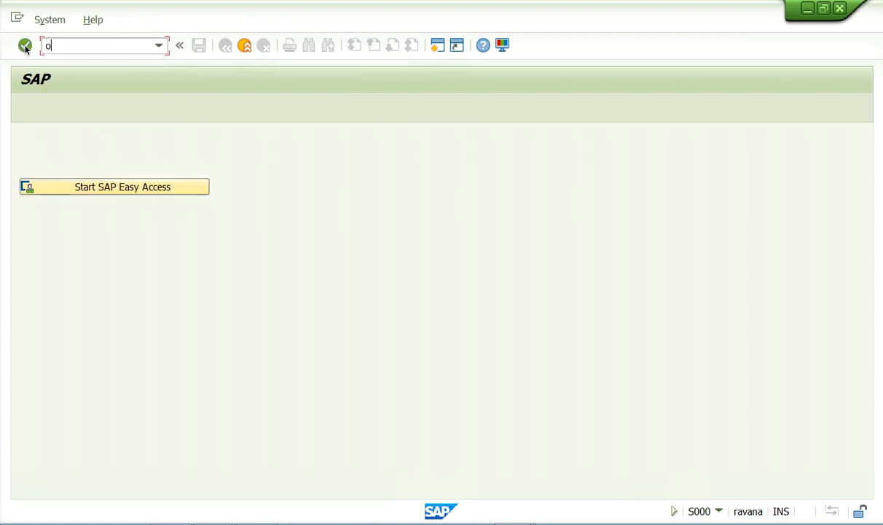
pyautogui.write('b29')
pyautogui.click(24, 45)
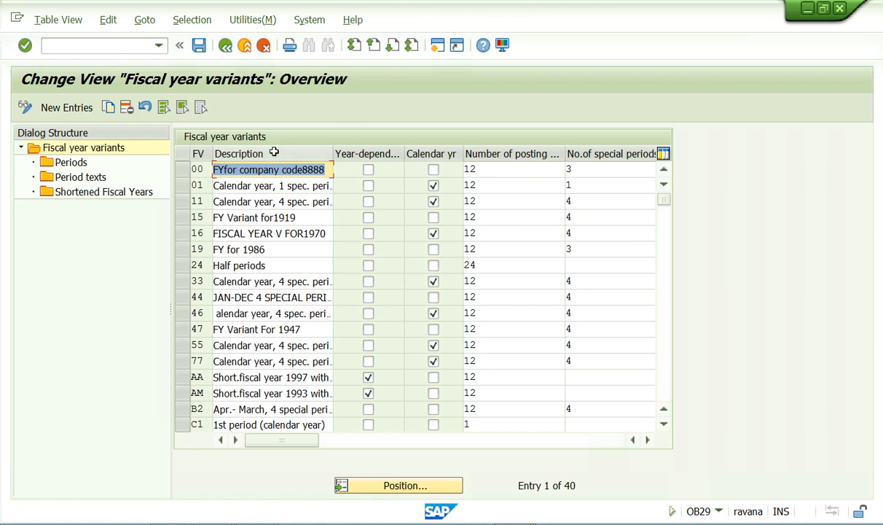
# Leave the fiscal year variants overview with /n and run transaction OB15
pyautogui.click(158, 46)
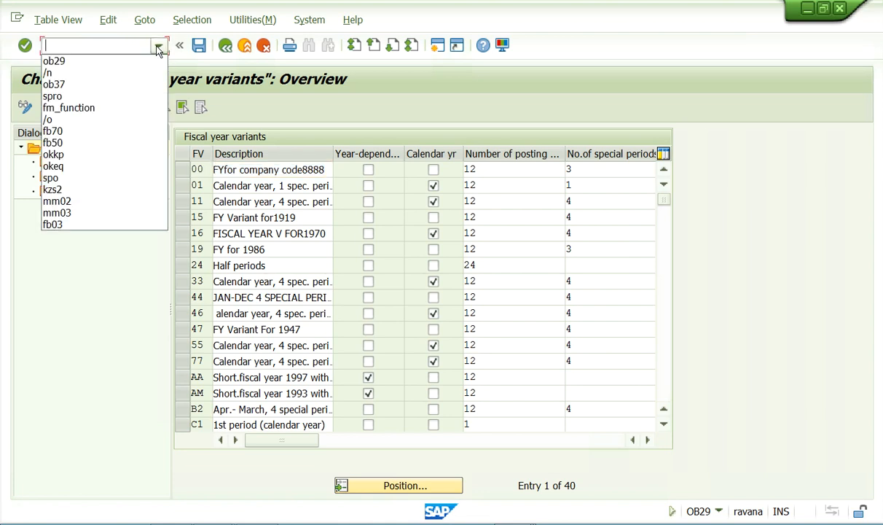
pyautogui.click(48, 72)
pyautogui.click(25, 46)
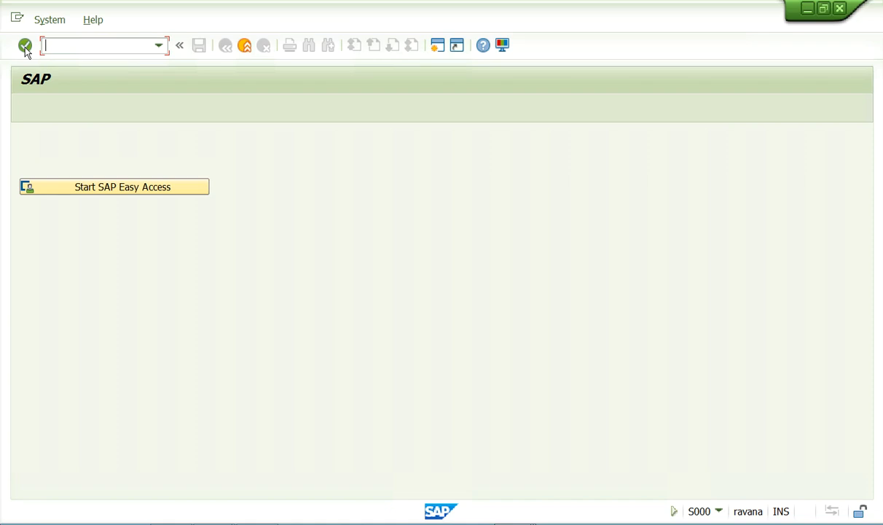
pyautogui.write('ob1')
pyautogui.write('3')
pyautogui.click(25, 46)
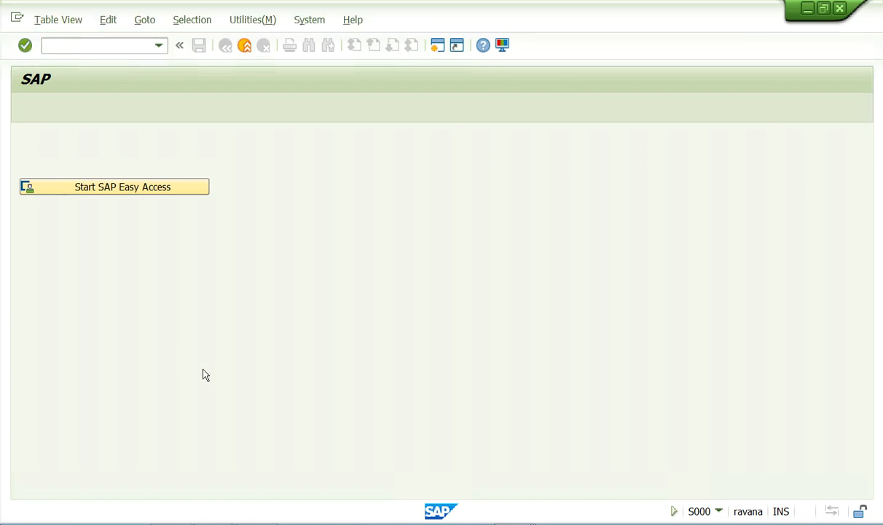
# Leave the OB15 view with /n and start SAP Easy Access
pyautogui.click(158, 46)
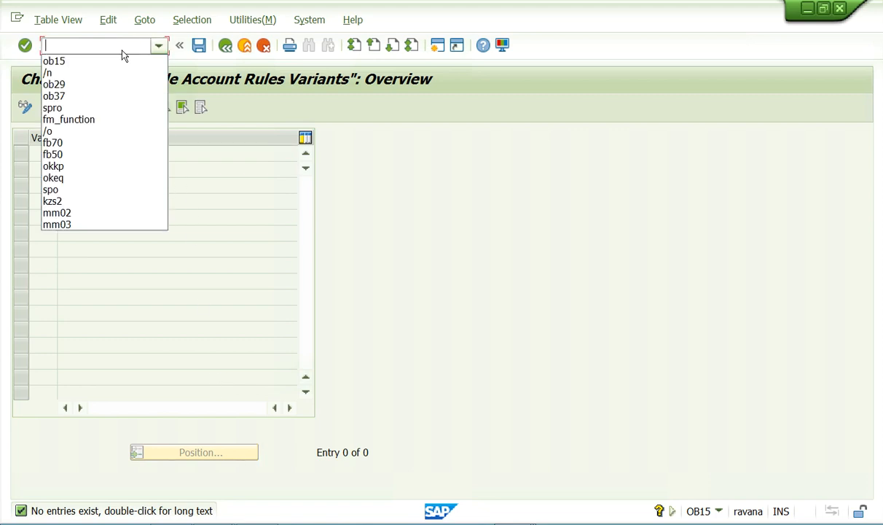
pyautogui.click(48, 72)
pyautogui.click(25, 46)
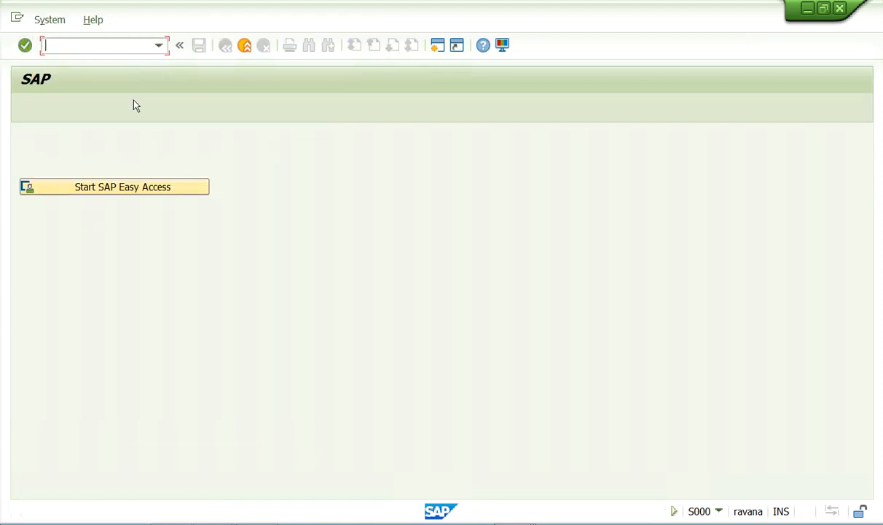
pyautogui.click(150, 189)
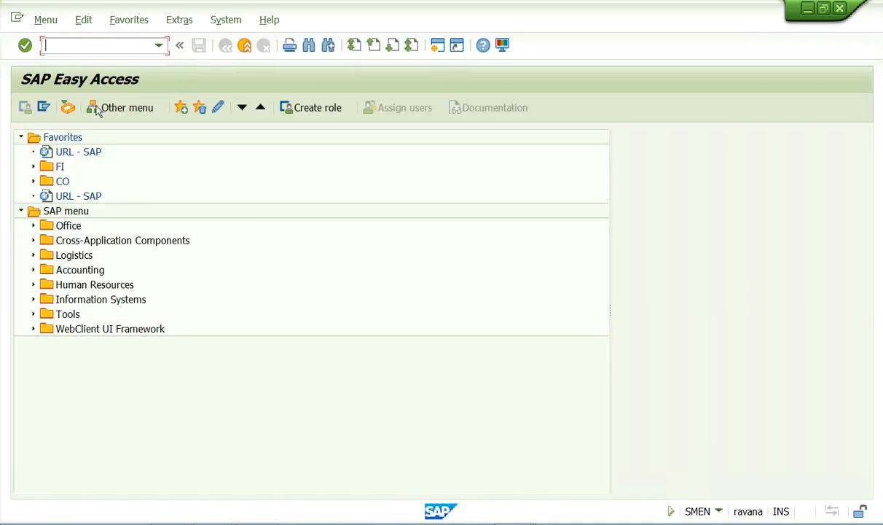
# Display the SAP Reference IMG through transaction SPRO and expand its Enterprise Structure node
pyautogui.click(160, 47)
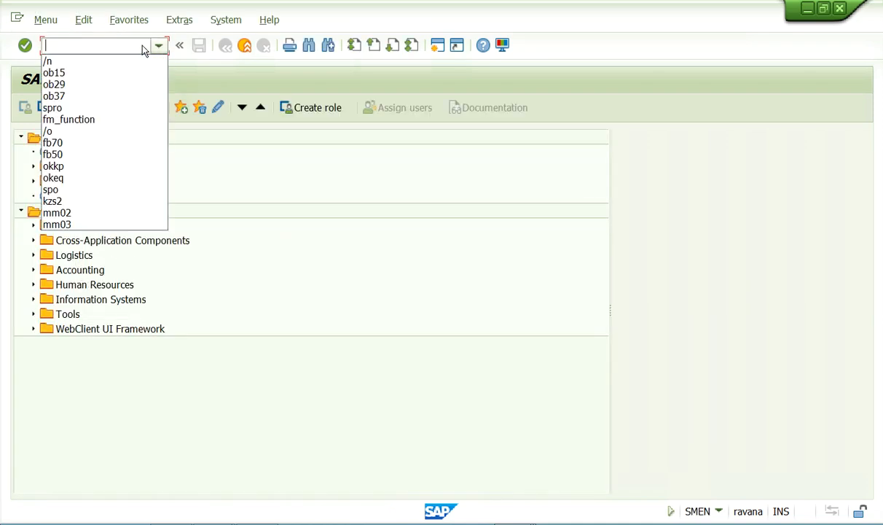
pyautogui.click(53, 106)
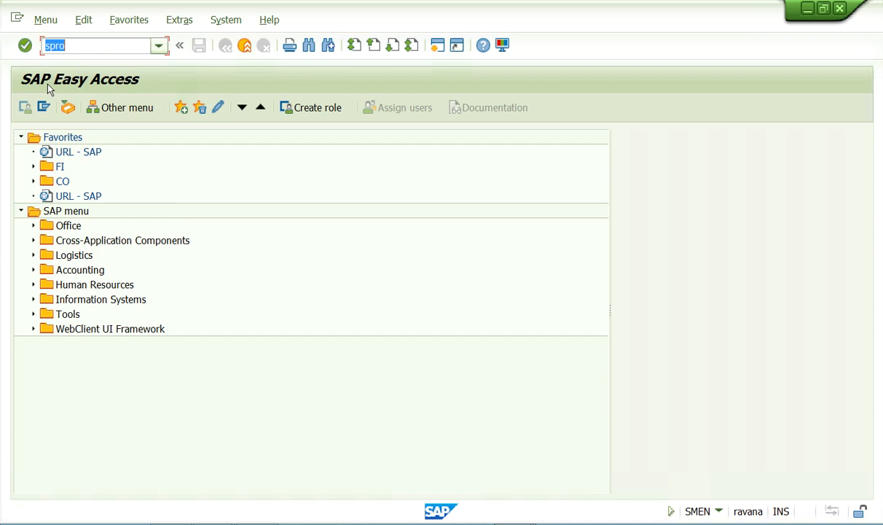
pyautogui.click(25, 45)
pyautogui.click(75, 109)
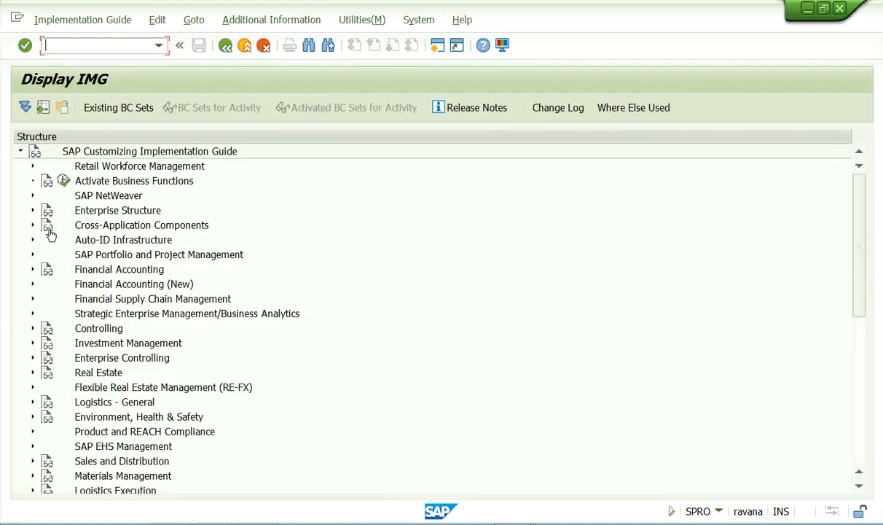
pyautogui.click(32, 210)
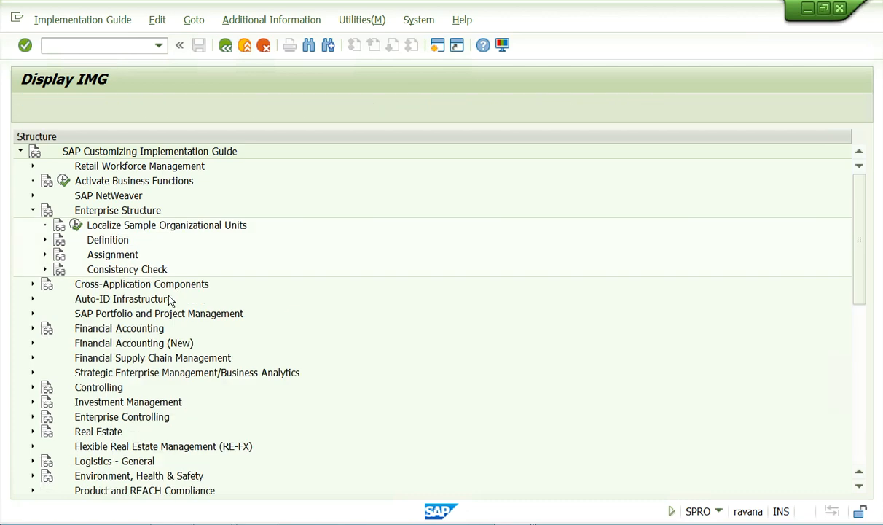
# Expand Definition and its Financial Accounting node, and open the Edit Company Code Data activity under Edit, Copy, Delete, Check Company Code
pyautogui.click(44, 240)
pyautogui.click(58, 255)
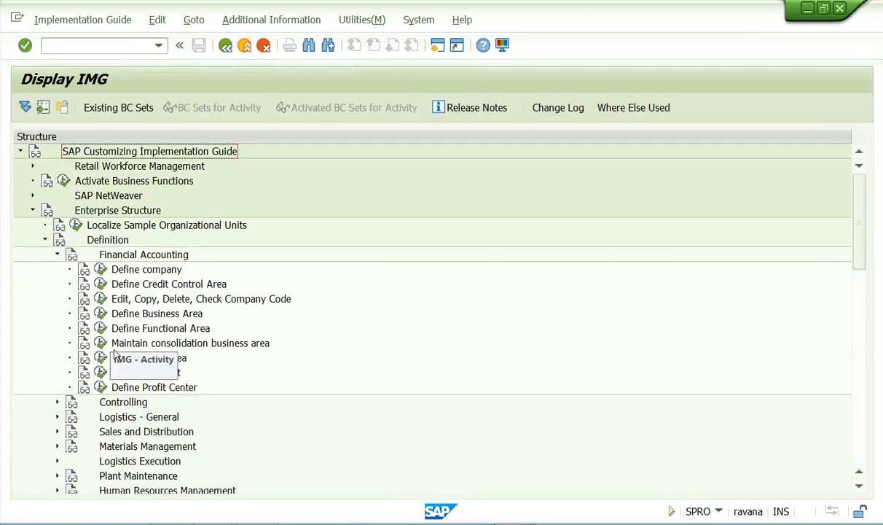
pyautogui.doubleClick(116, 300)
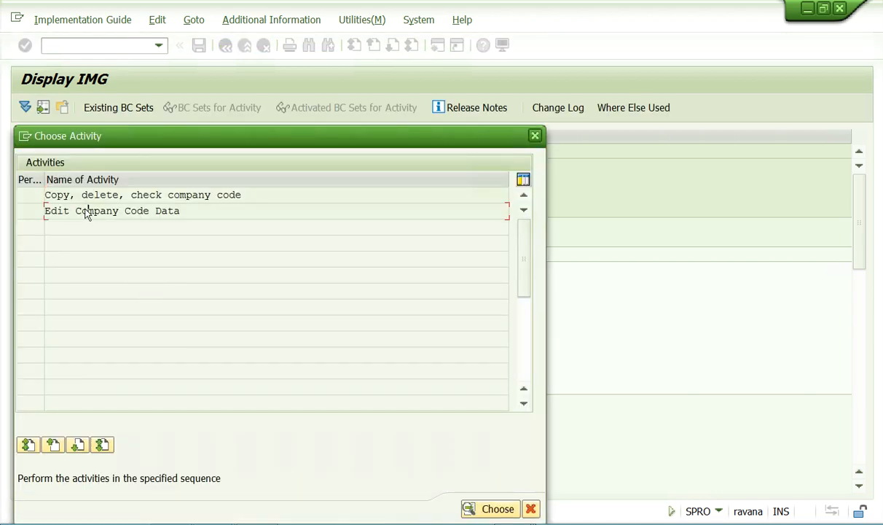
pyautogui.doubleClick(88, 210)
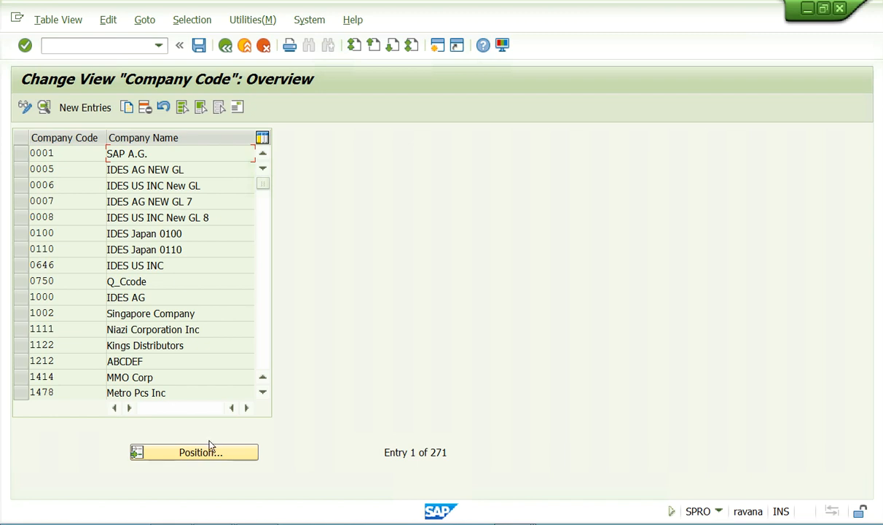
# Open the details of company code 1000 (IDES AG) from the company code overview
pyautogui.click(64, 153)
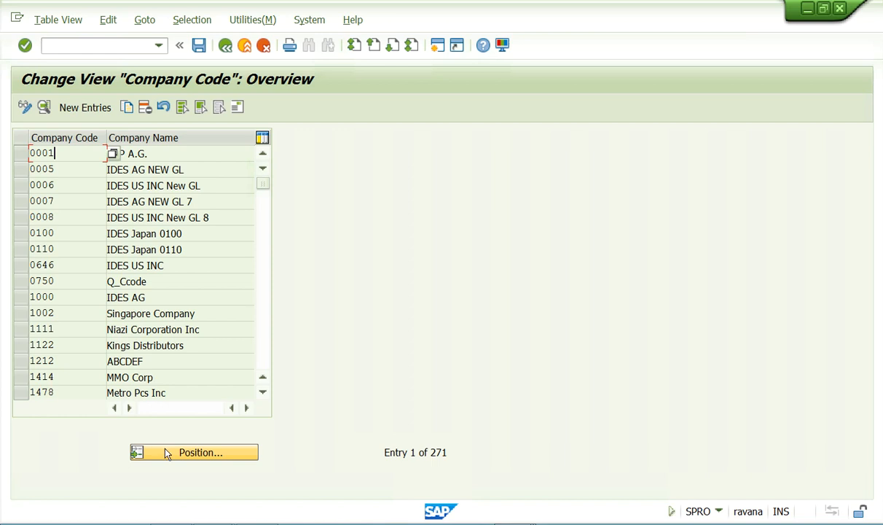
pyautogui.click(65, 297)
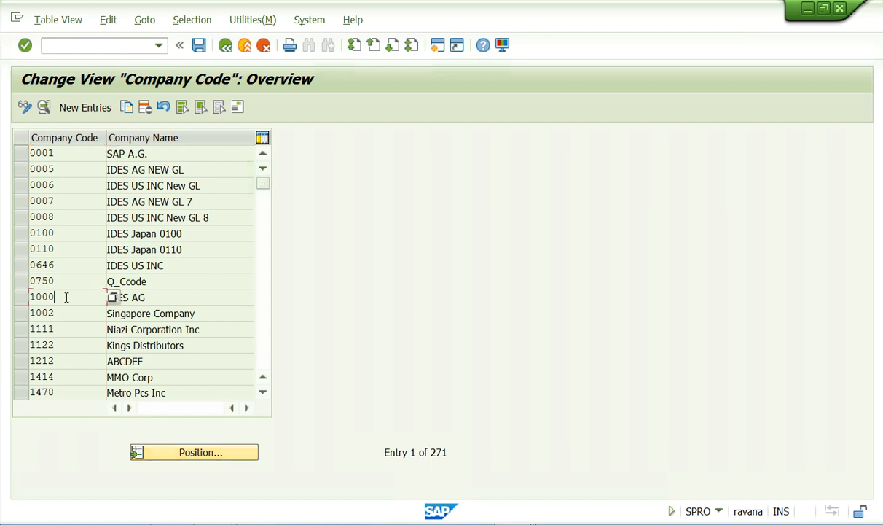
pyautogui.click(180, 296)
pyautogui.click(146, 152)
pyautogui.doubleClick(77, 296)
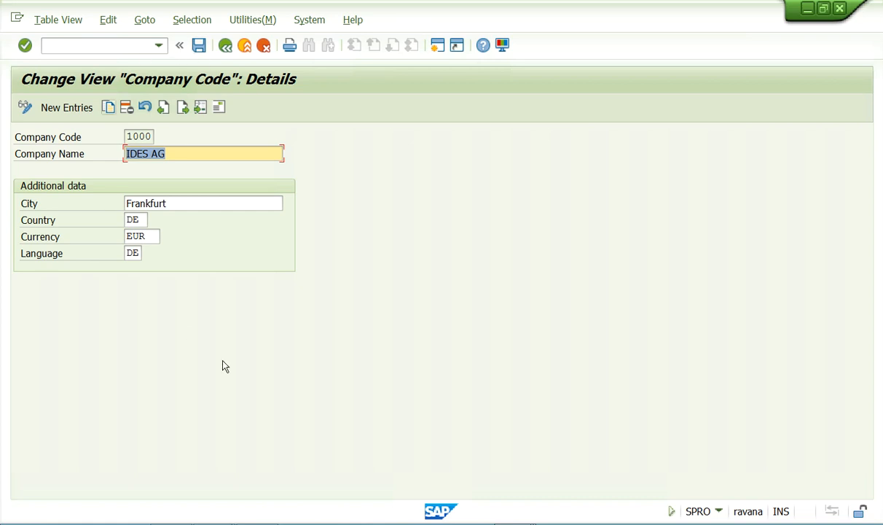
# Leave the company code details with /n and run transaction OBYC
pyautogui.click(157, 45)
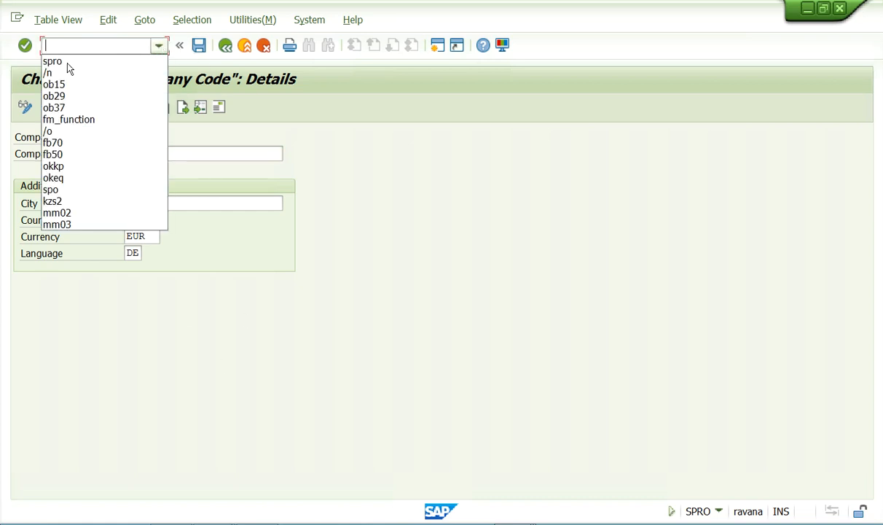
pyautogui.click(67, 72)
pyautogui.click(25, 46)
pyautogui.write('ob')
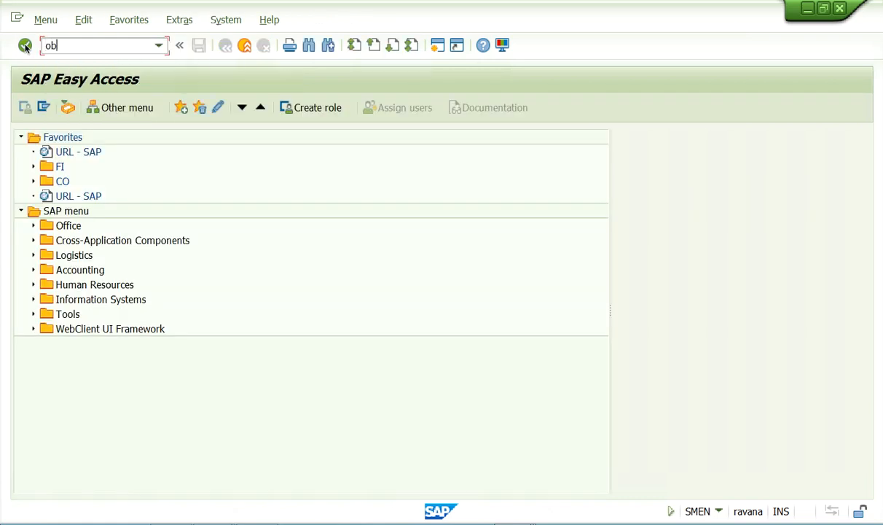
pyautogui.write('yc')
pyautogui.click(25, 46)
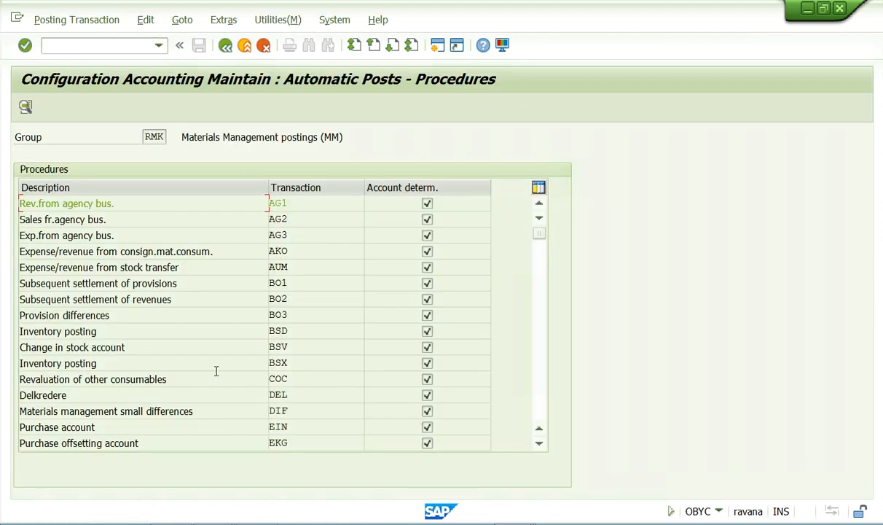
# Leave the automatic postings configuration with /n and run transaction OBY6
pyautogui.click(158, 45)
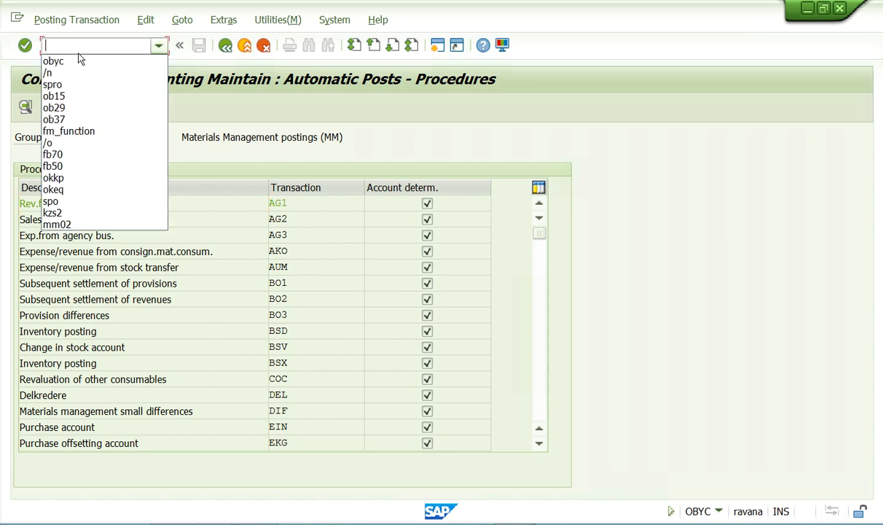
pyautogui.click(48, 74)
pyautogui.click(26, 46)
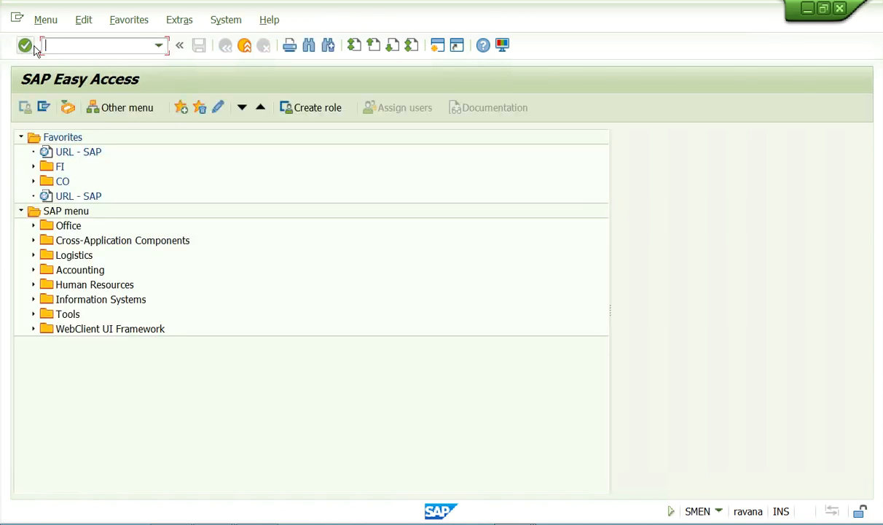
pyautogui.write('oby6')
pyautogui.press('Return')
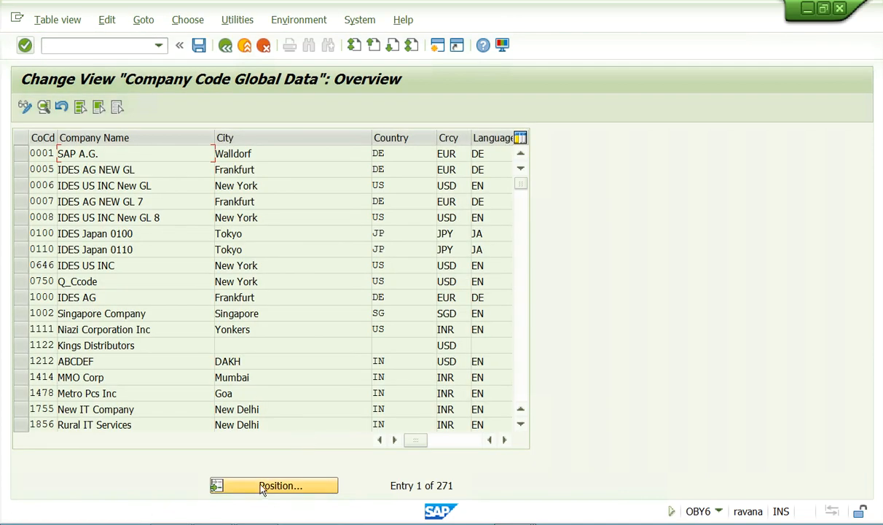
# Open the global data of company code 1000 and examine its fiscal year variant, company, chart of accounts, VAT registration and field status variant fields
pyautogui.click(68, 297)
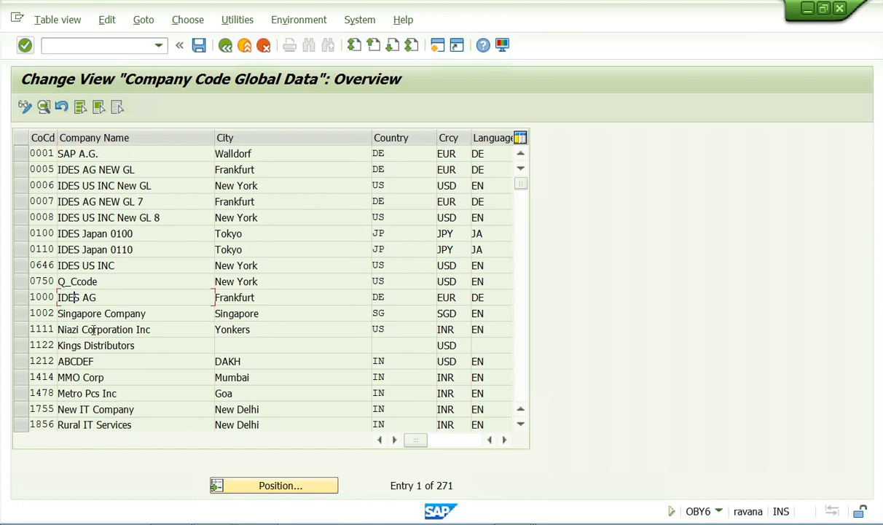
pyautogui.doubleClick(74, 296)
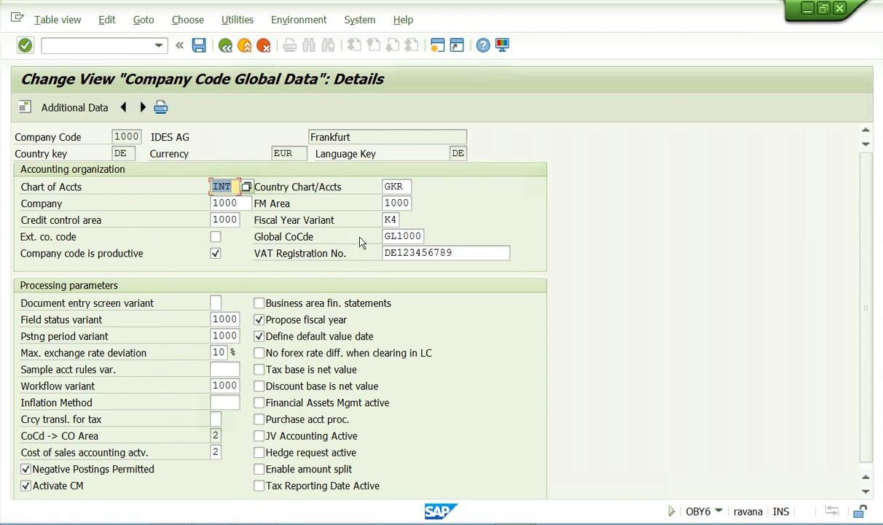
pyautogui.click(390, 220)
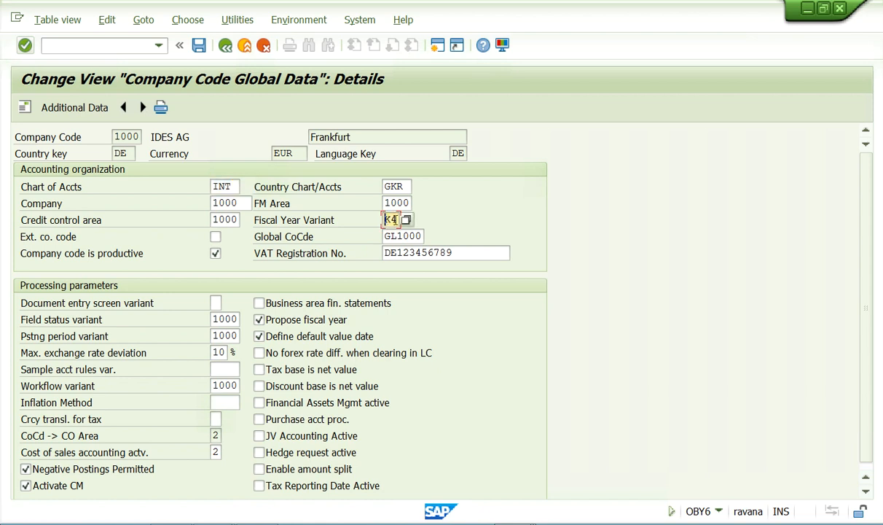
pyautogui.moveTo(213, 219); pyautogui.dragTo(257, 221)
pyautogui.click(225, 203)
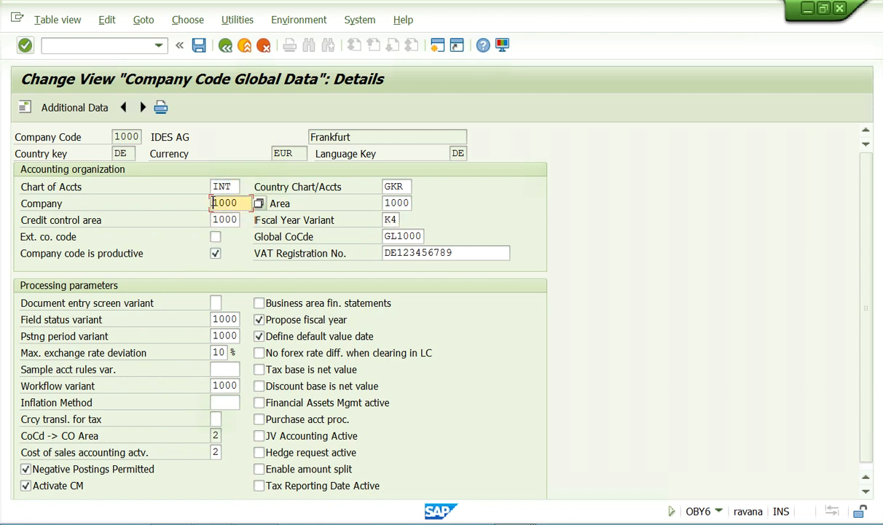
pyautogui.click(211, 187)
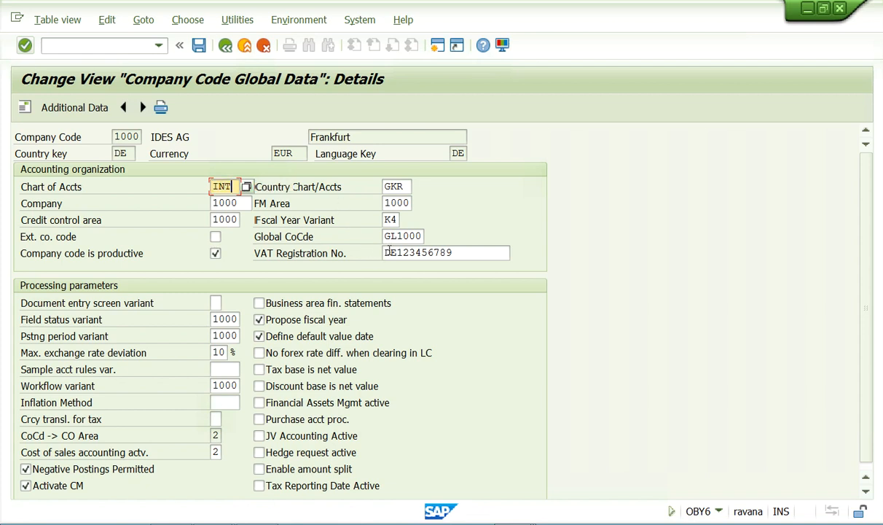
pyautogui.click(474, 253)
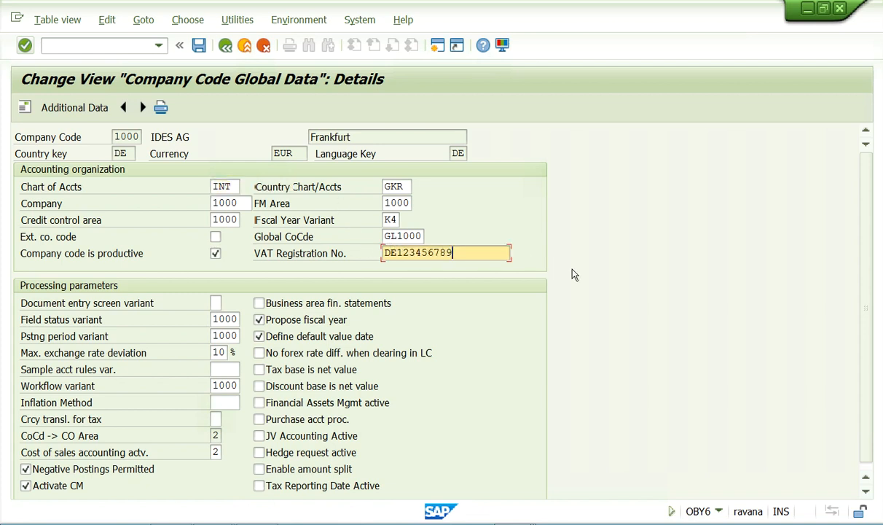
pyautogui.click(222, 319)
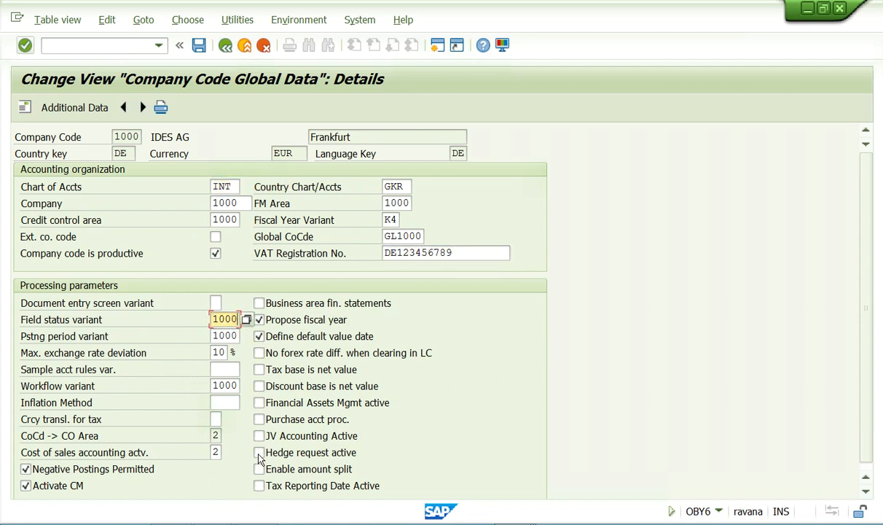
# Leave the company code global data with /n and return to SAP Easy Access
pyautogui.click(159, 45)
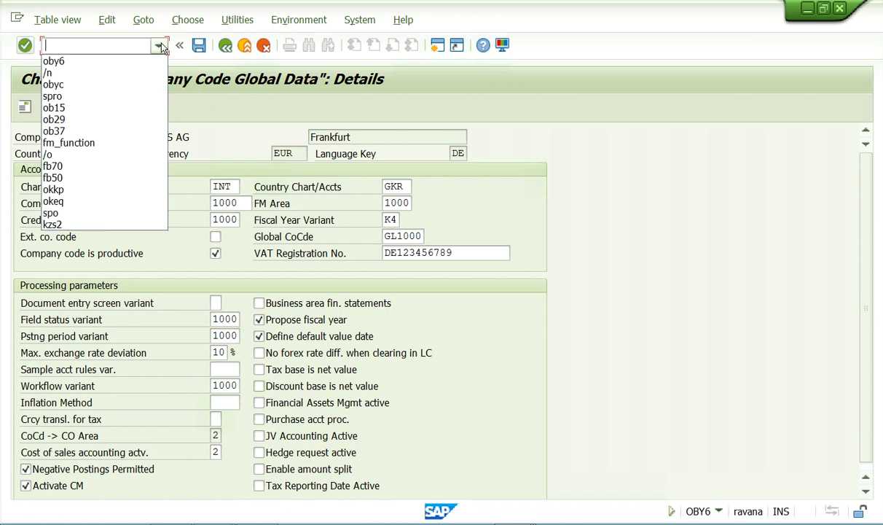
pyautogui.click(752, 317)
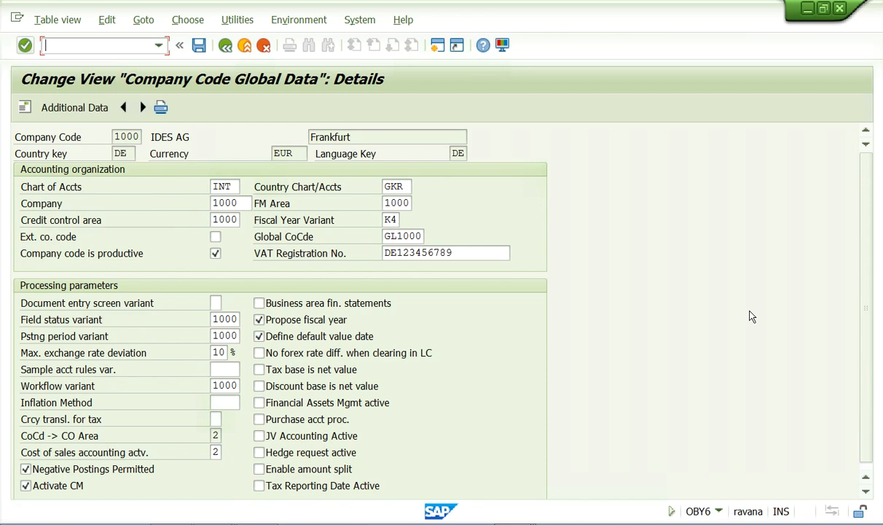
pyautogui.click(159, 46)
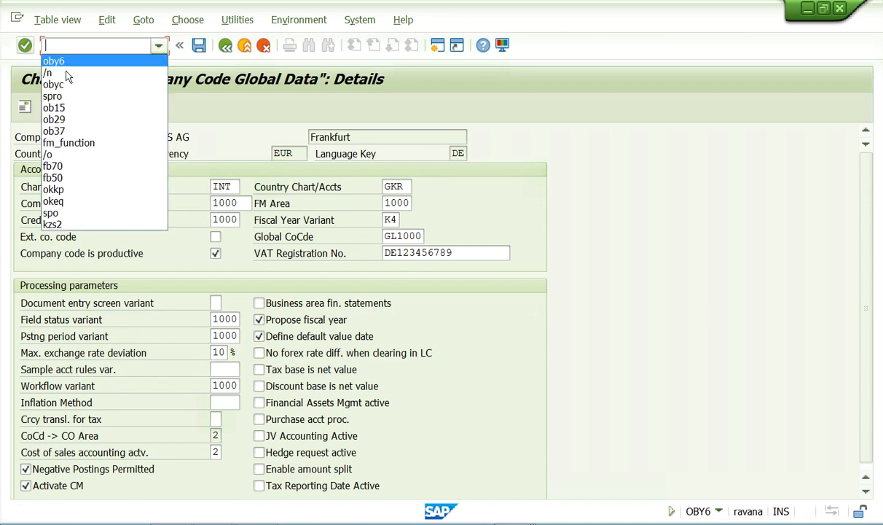
pyautogui.click(56, 73)
pyautogui.click(25, 46)
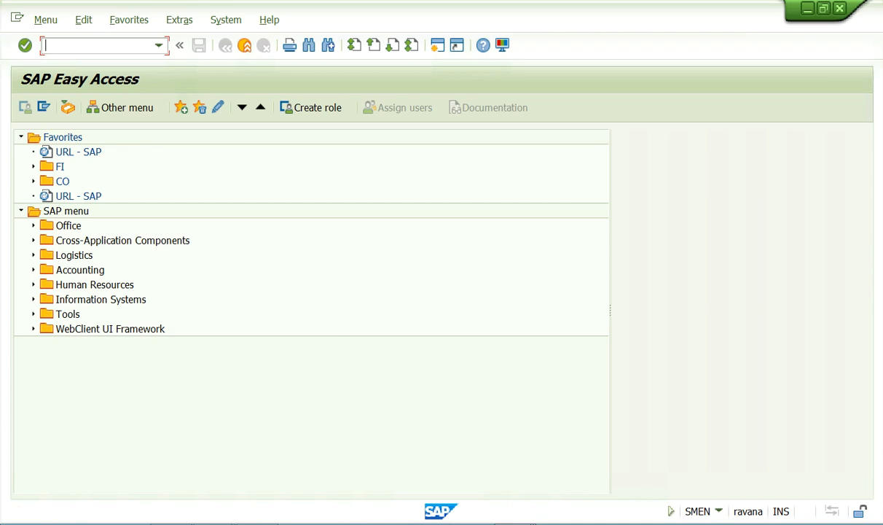
# Switch to the FICO BASIC SETTINGS COMPLETE document in Word, highlight the Fiscal Year Variant OB29 heading and go back to the fiscal year diagram
pyautogui.hotkey('ctrl', 'Right')
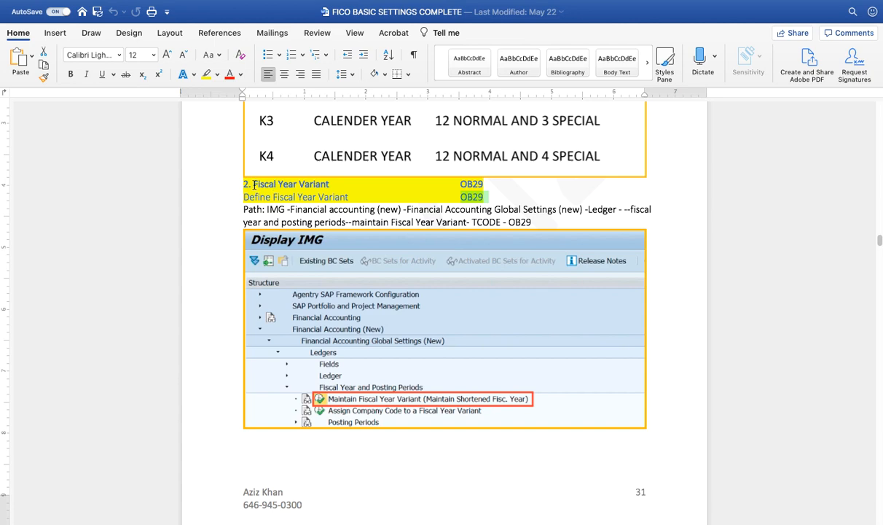
pyautogui.moveTo(254, 185); pyautogui.dragTo(486, 185)
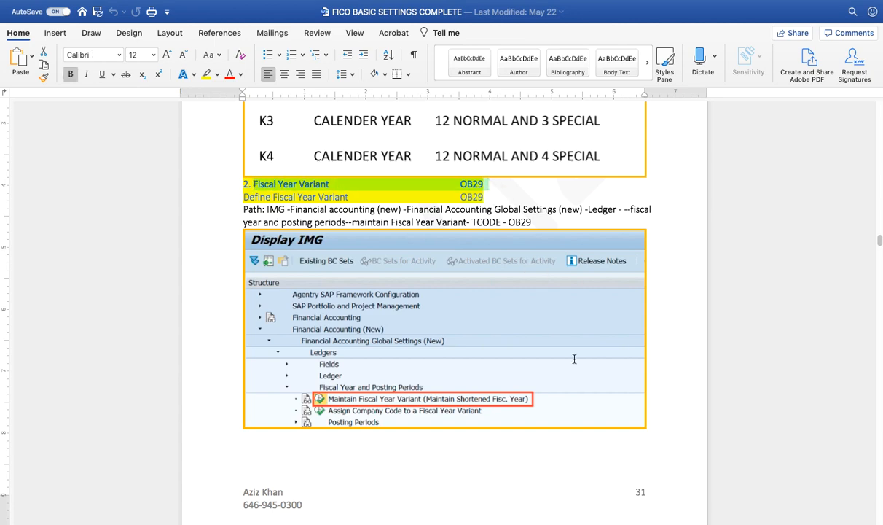
pyautogui.scroll(15, 441, 348)
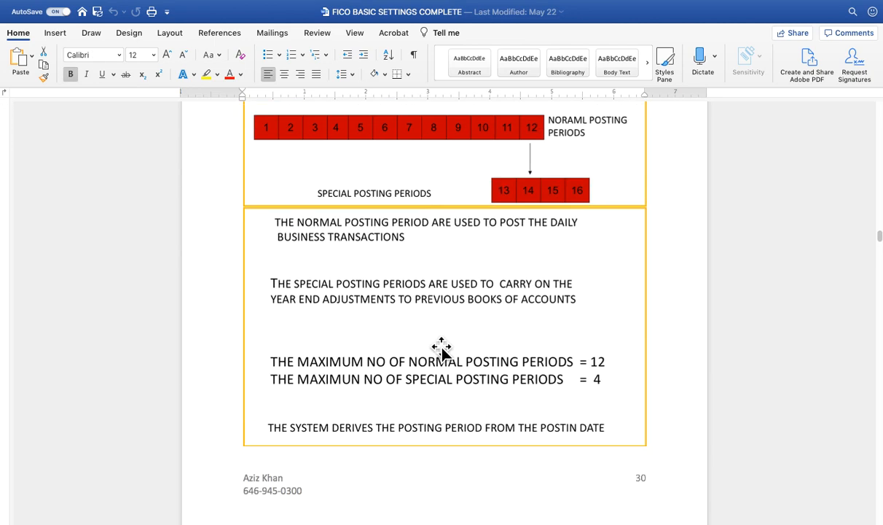
pyautogui.scroll(15, 442, 351)
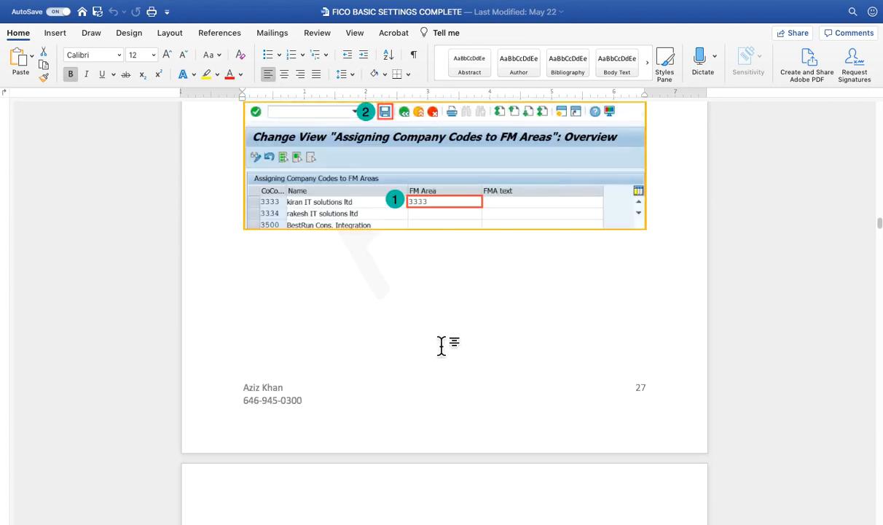
pyautogui.scroll(-3, 441, 350)
pyautogui.scroll(-6, 442, 350)
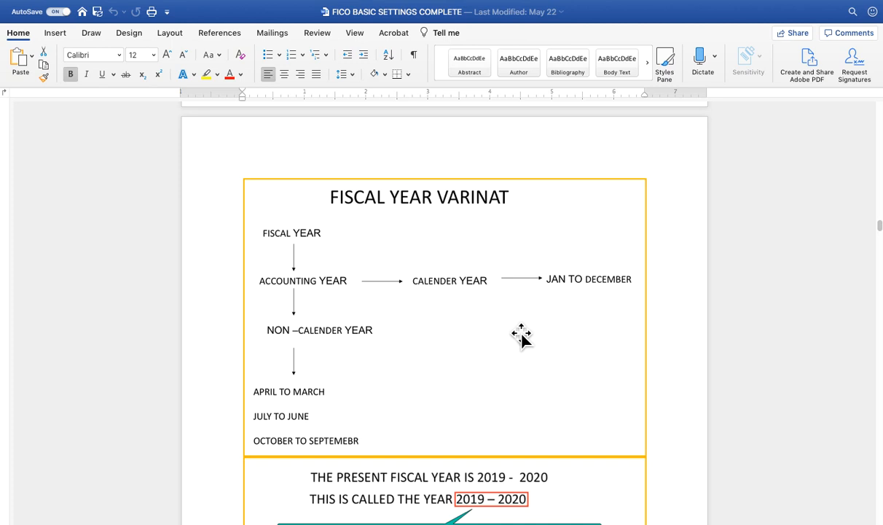
# Read how calendar and non-calendar years are named as fiscal years in SAP on page 28
pyautogui.scroll(-10, 521, 335)
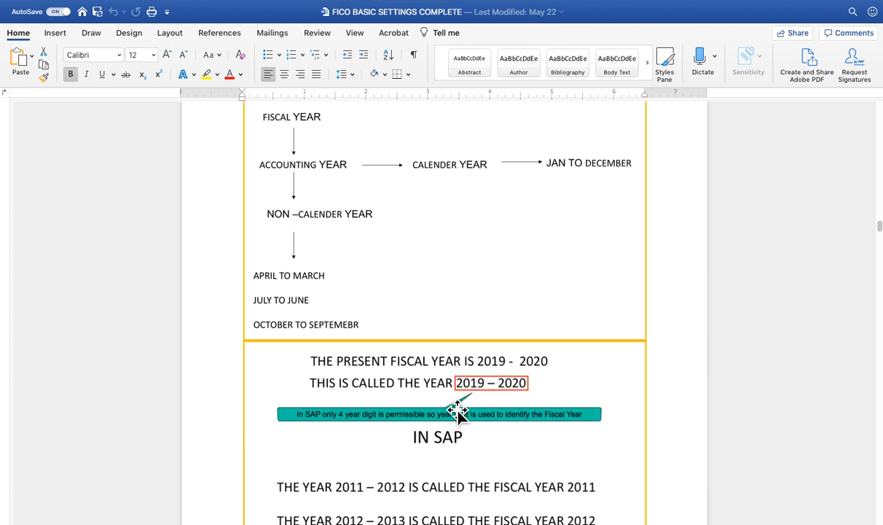
pyautogui.scroll(-2, 458, 412)
pyautogui.scroll(1, 457, 393)
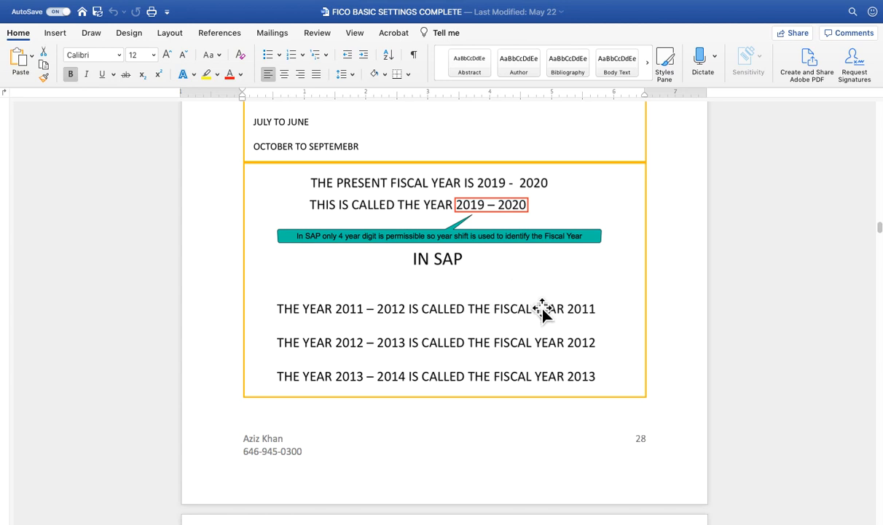
# Examine the year shift table for fiscal year variants V3, V6, V9, K4 and K3 and the posting period notes below it
pyautogui.scroll(-10, 545, 320)
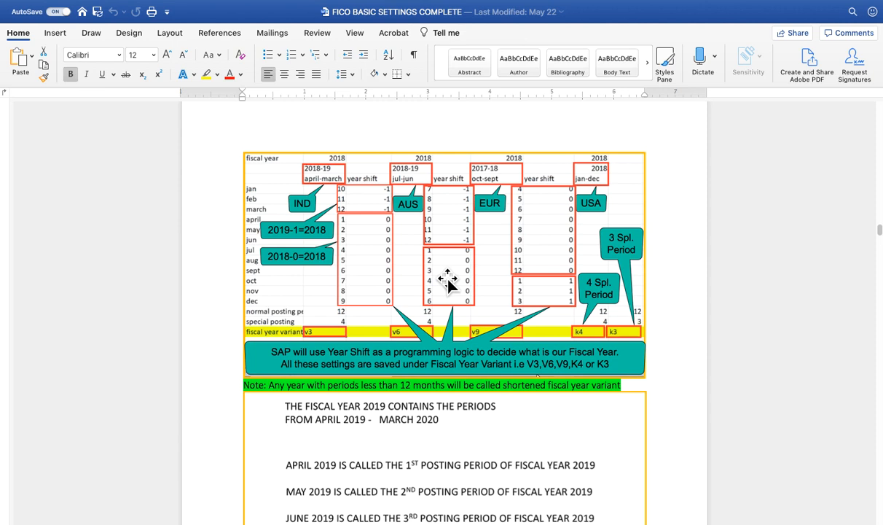
pyautogui.click(571, 291)
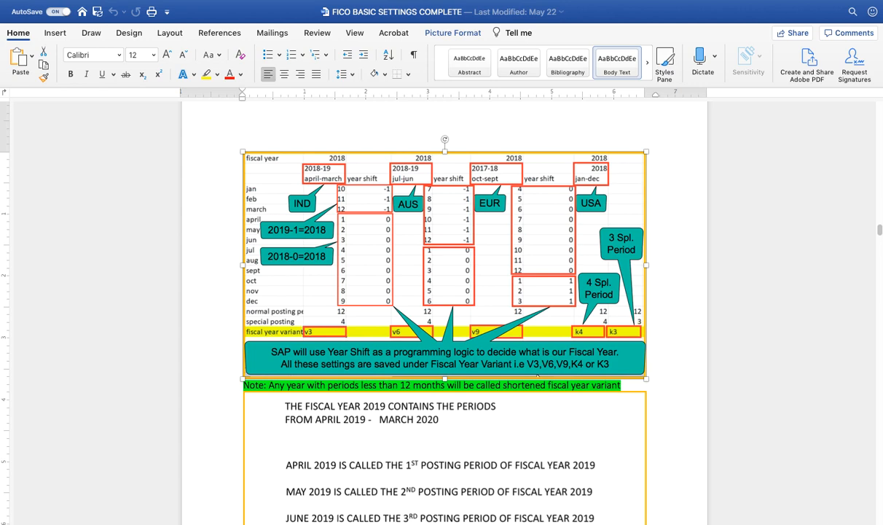
pyautogui.scroll(5, 444, 313)
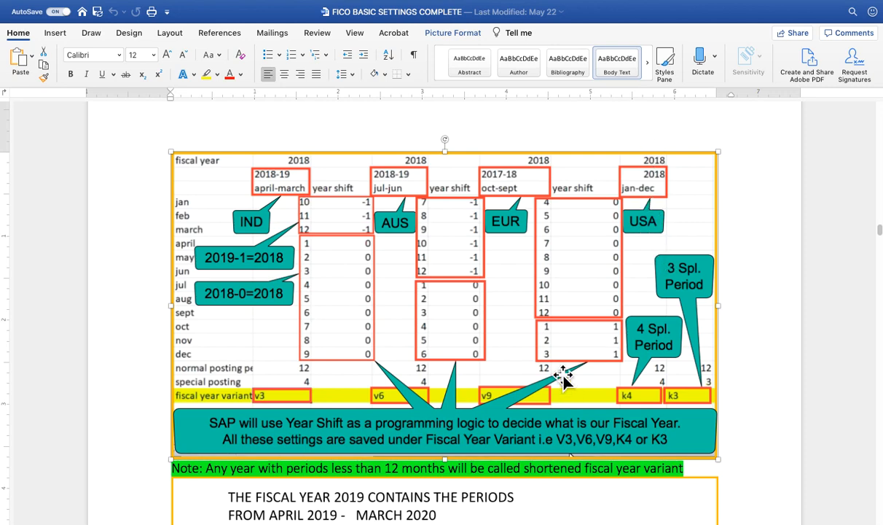
pyautogui.scroll(-5, 564, 373)
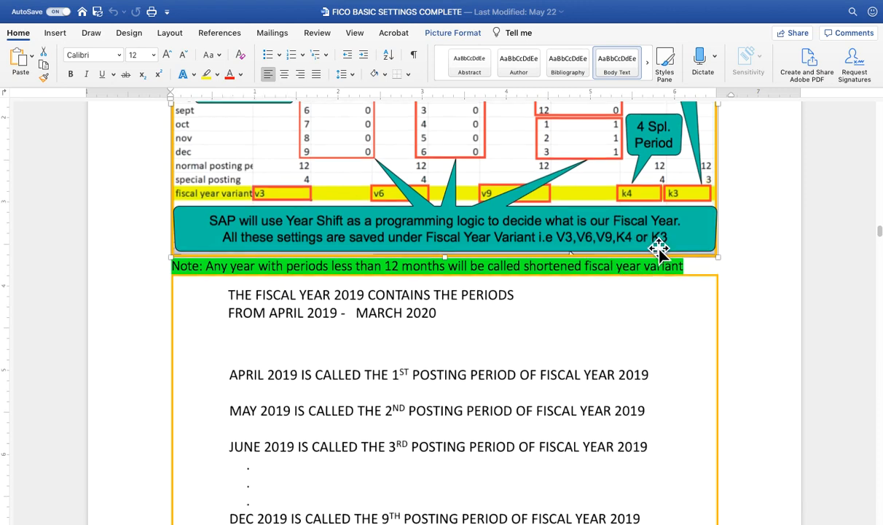
pyautogui.scroll(5, 659, 252)
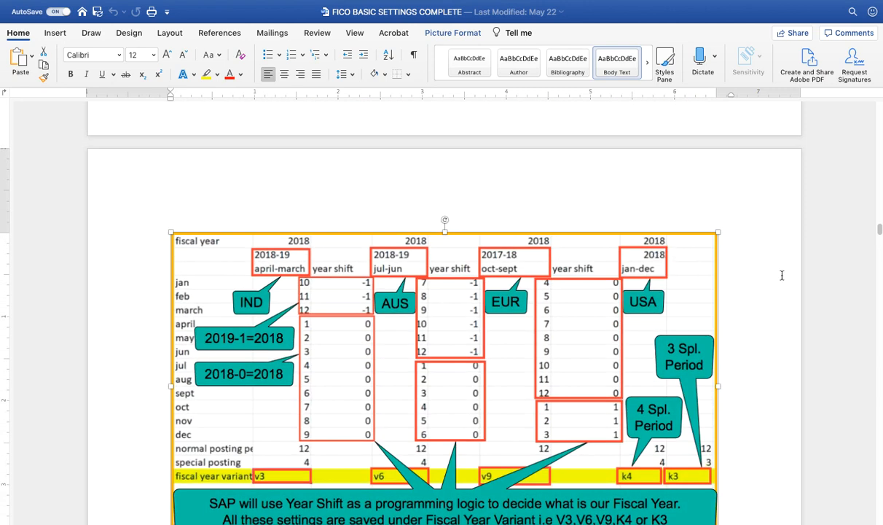
# Examine the year shift table for the fiscal year variants, the shortened fiscal year note and the monthly posting periods of fiscal year 2019
pyautogui.scroll(-2, 781, 275)
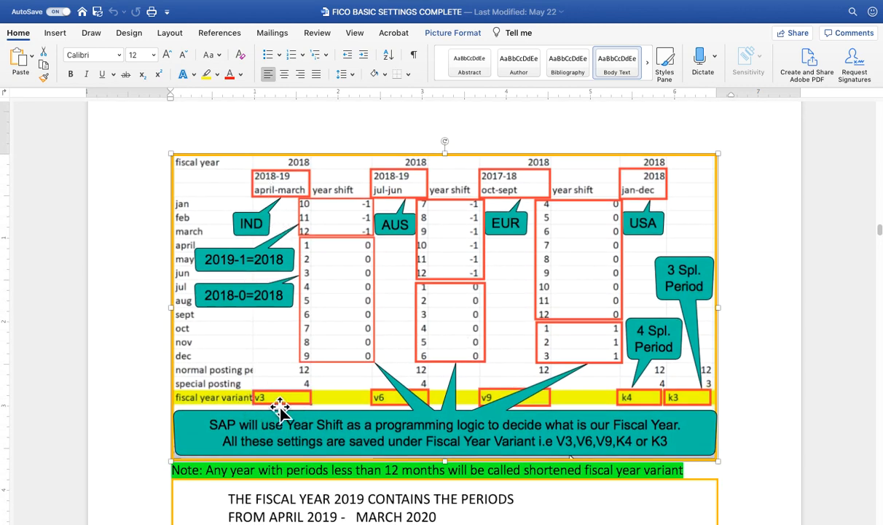
pyautogui.scroll(-1, 394, 284)
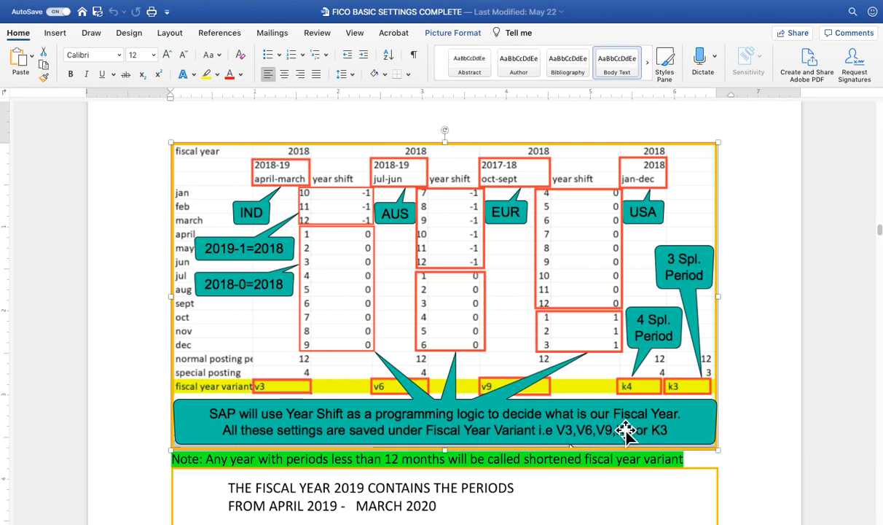
pyautogui.scroll(-3, 627, 430)
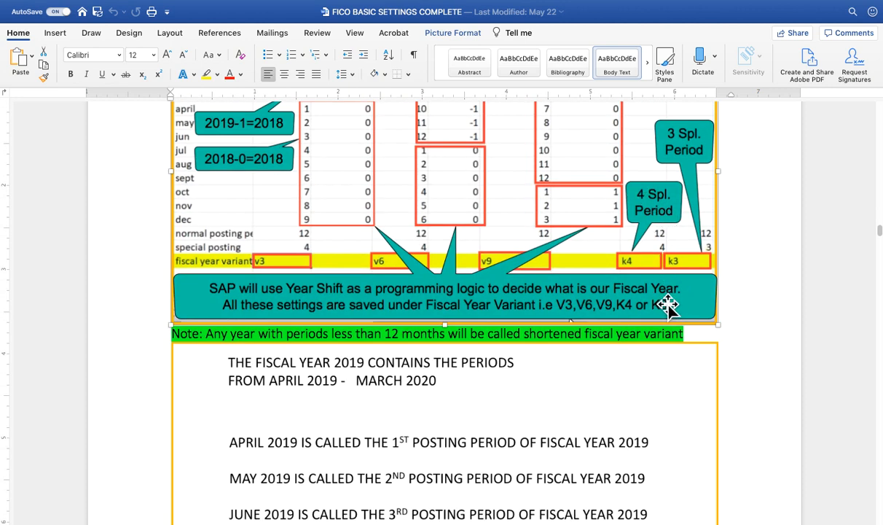
pyautogui.scroll(-3, 532, 335)
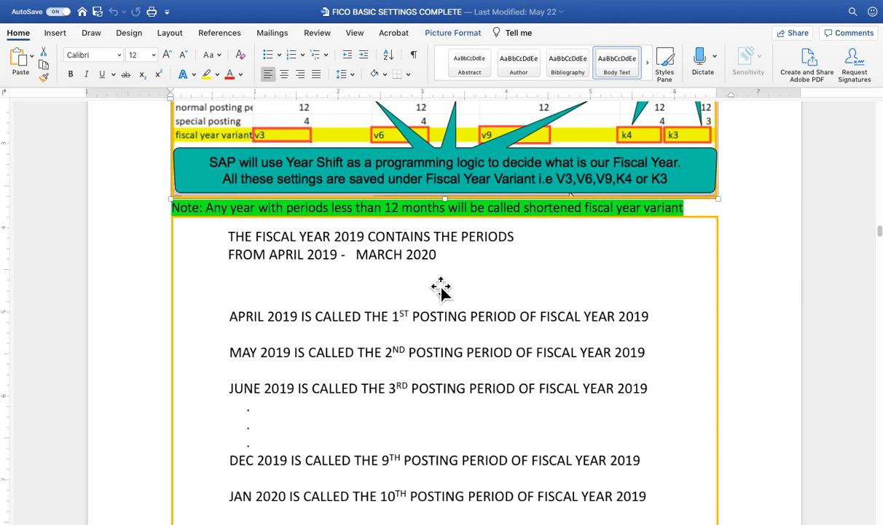
pyautogui.scroll(6, 466, 269)
pyautogui.scroll(-5, 518, 280)
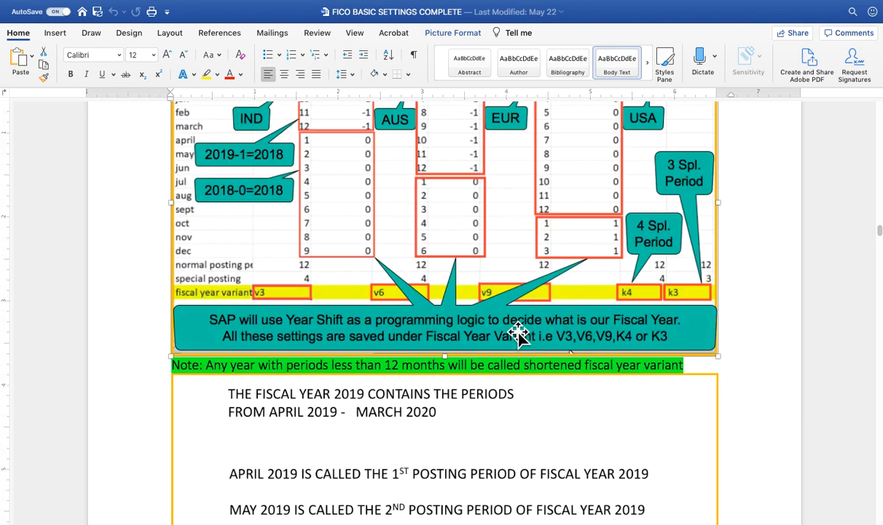
pyautogui.scroll(-2, 534, 267)
pyautogui.scroll(3, 533, 264)
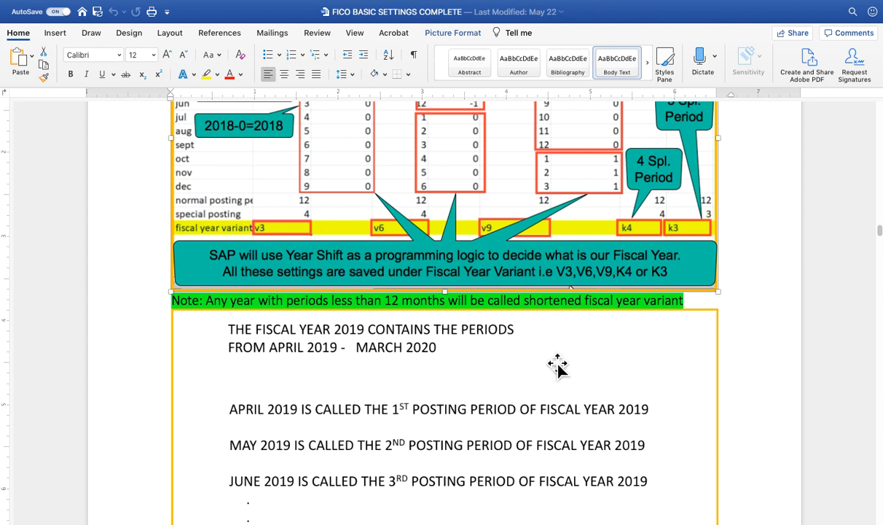
pyautogui.scroll(-4, 548, 383)
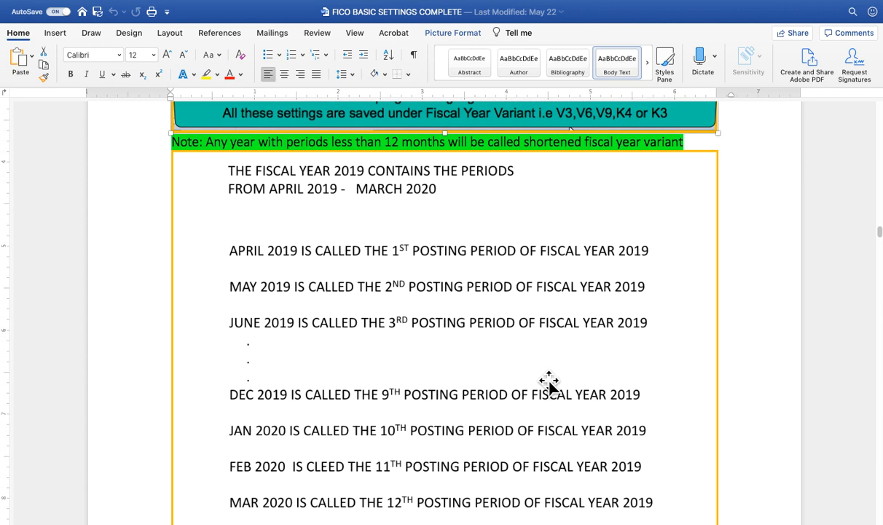
pyautogui.scroll(-1, 549, 382)
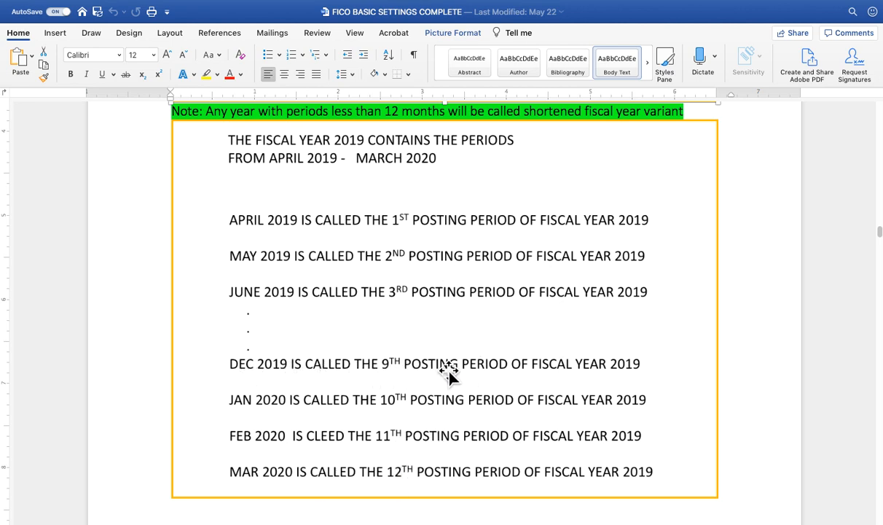
pyautogui.scroll(9, 376, 379)
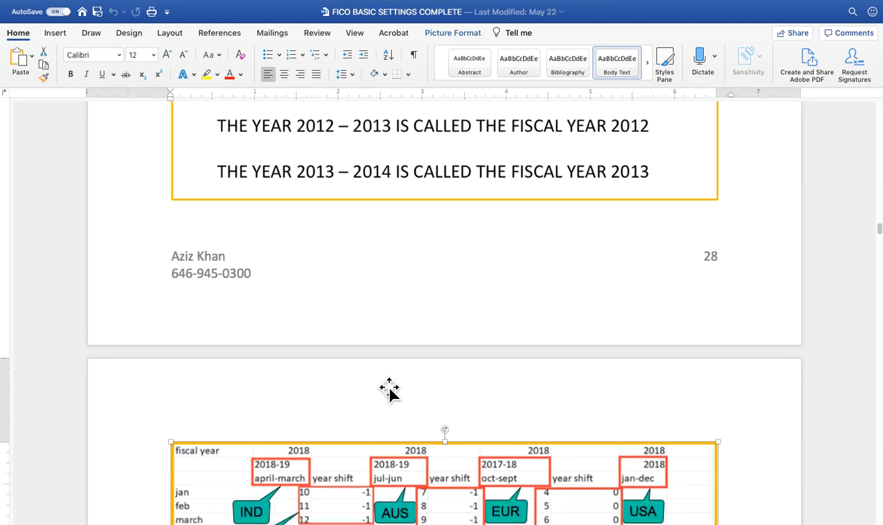
pyautogui.scroll(-10, 392, 388)
pyautogui.scroll(4, 372, 277)
pyautogui.scroll(-1, 361, 248)
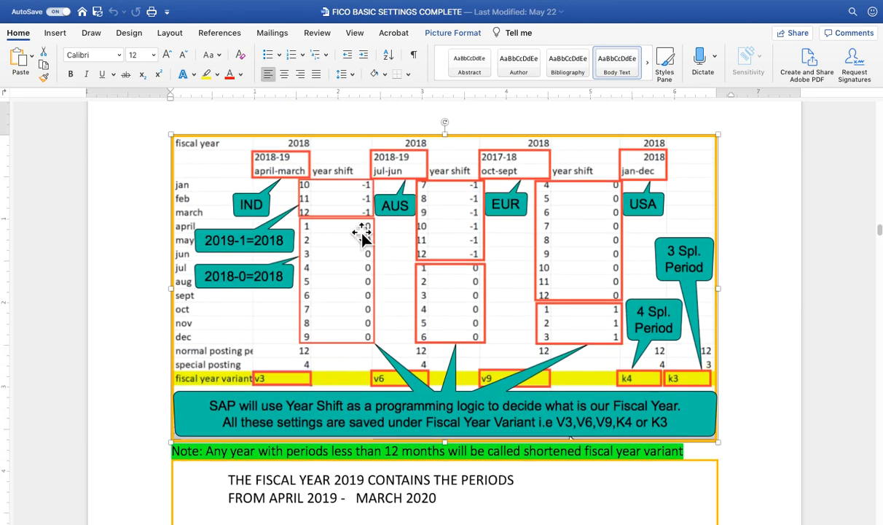
pyautogui.scroll(-1, 361, 237)
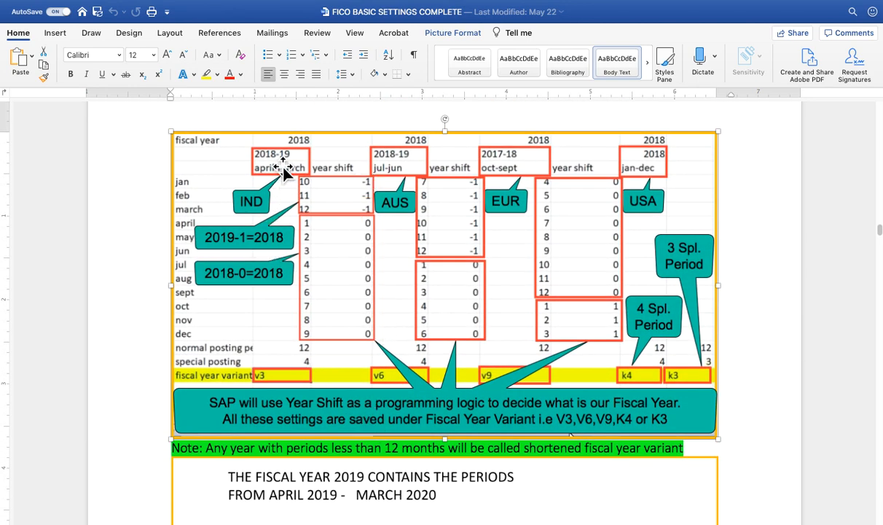
pyautogui.scroll(-1, 321, 157)
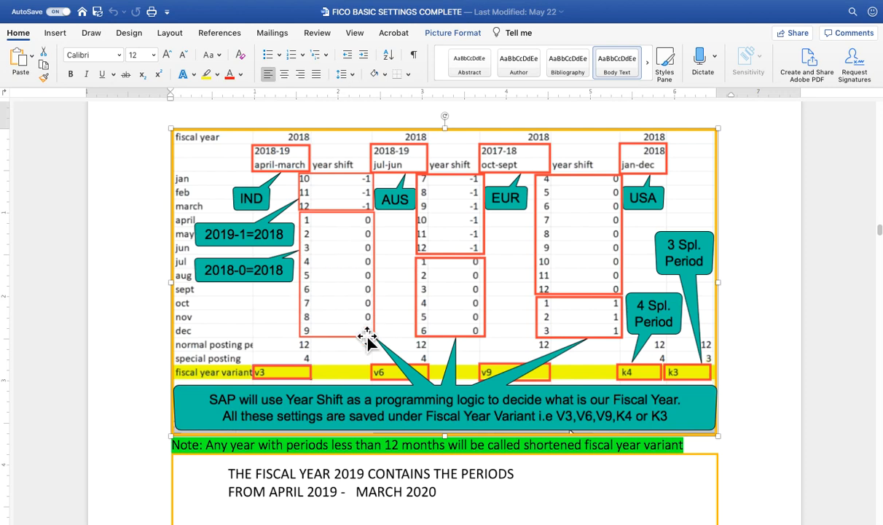
# Read the notes on normal and special posting periods, the system-defined variants V3, K3 and K4, and the IMG path for OB29
pyautogui.scroll(-20, 368, 314)
pyautogui.scroll(1, 379, 339)
pyautogui.scroll(2, 379, 339)
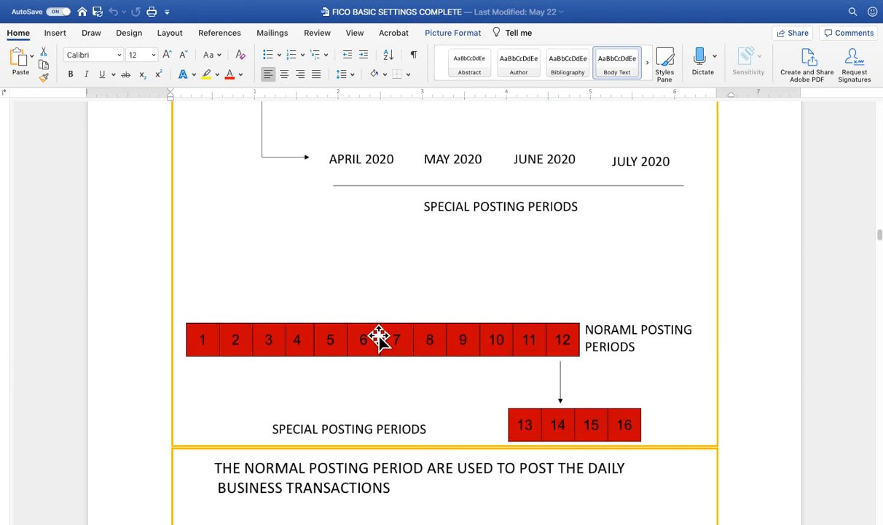
pyautogui.scroll(-6, 379, 339)
pyautogui.scroll(-2, 378, 339)
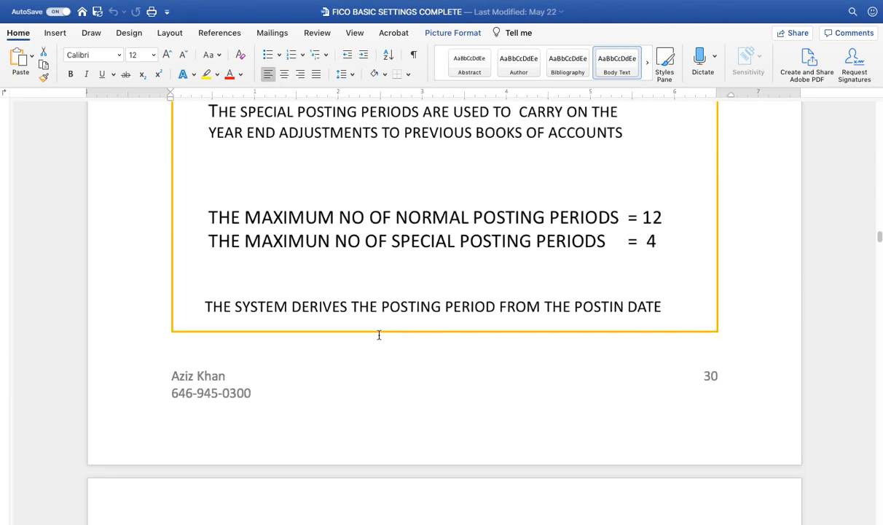
pyautogui.scroll(2, 379, 339)
pyautogui.scroll(-4, 379, 338)
pyautogui.scroll(-8, 379, 338)
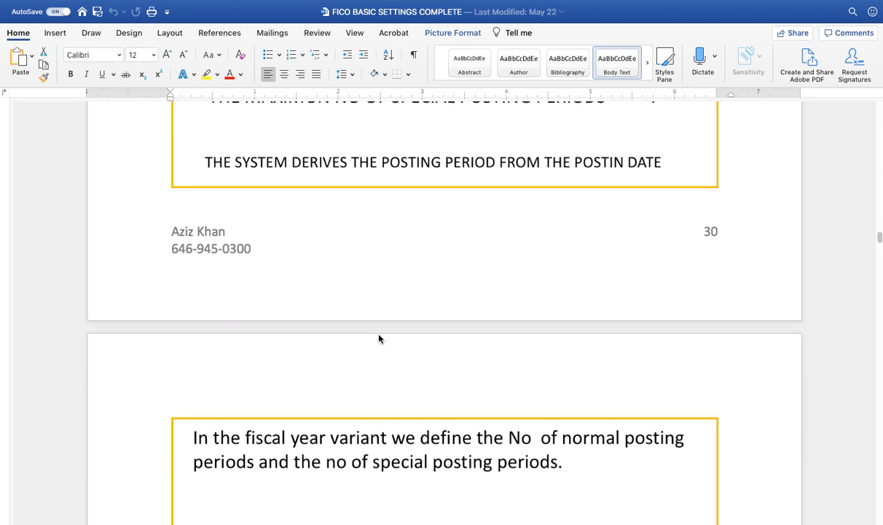
pyautogui.scroll(1, 379, 339)
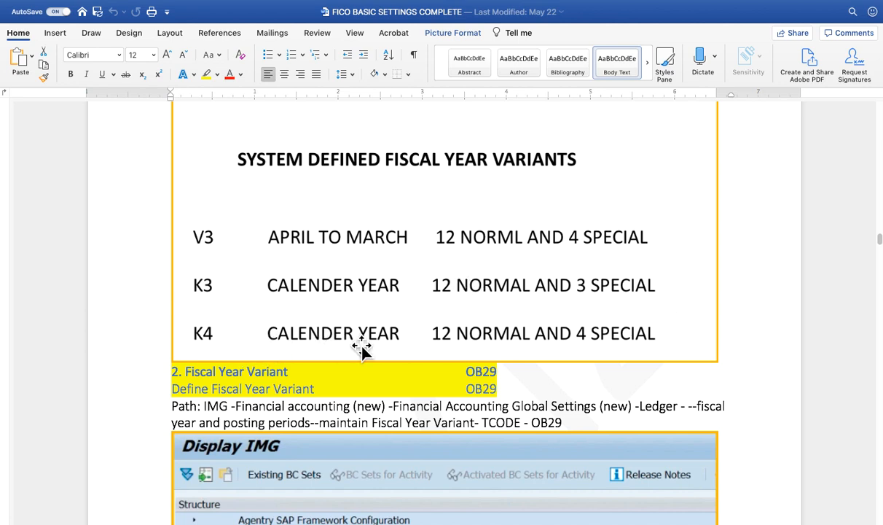
pyautogui.scroll(-3, 519, 346)
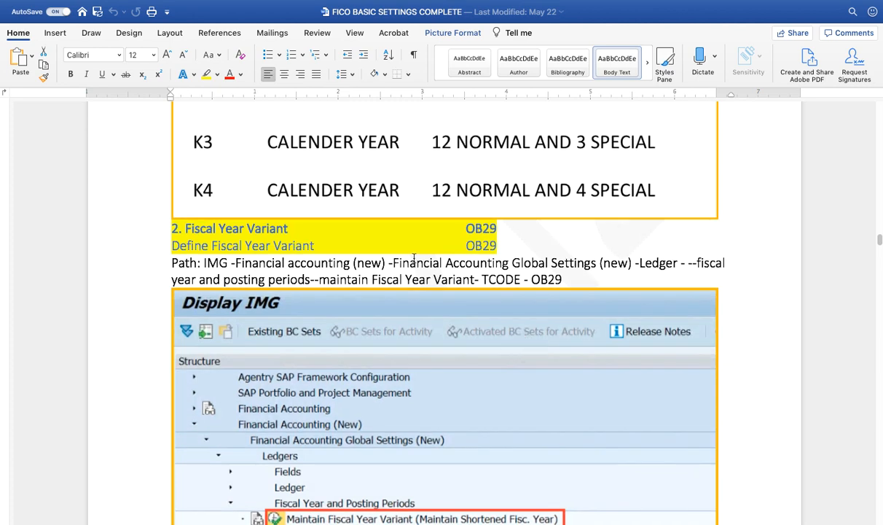
pyautogui.scroll(-2, 518, 346)
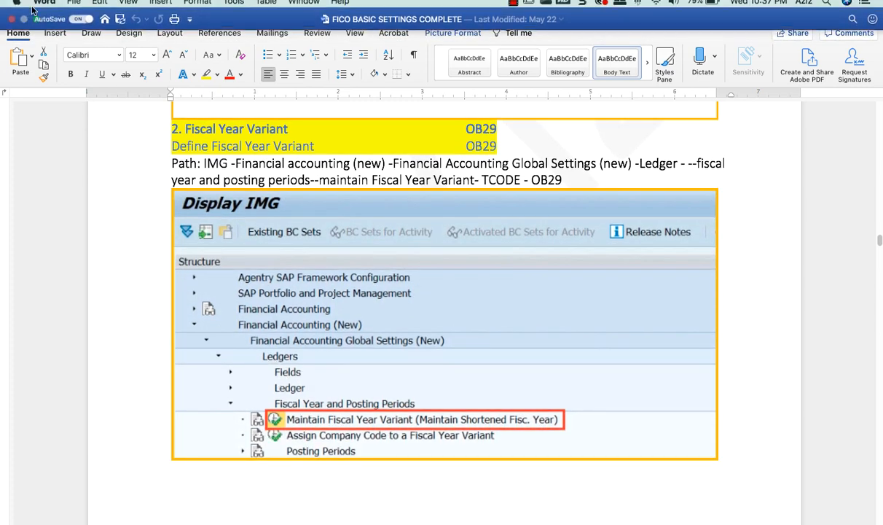
pyautogui.scroll(-2, 508, 339)
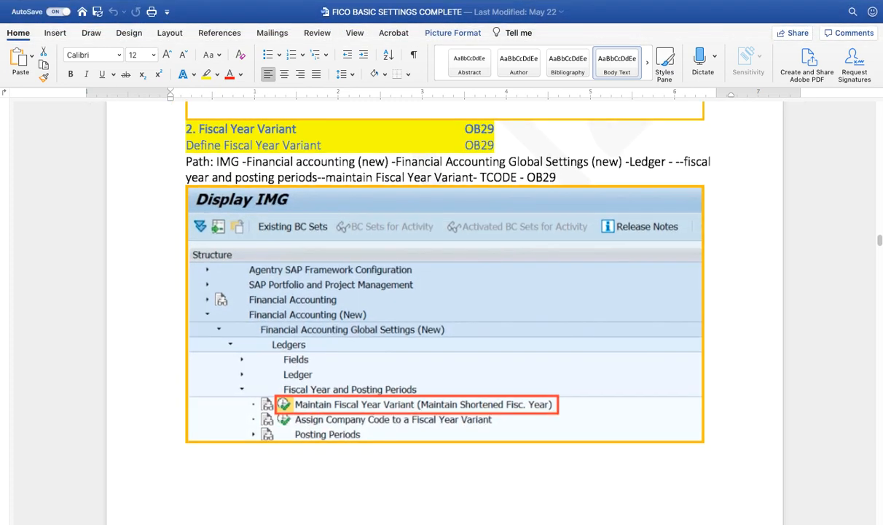
pyautogui.scroll(2, 536, 357)
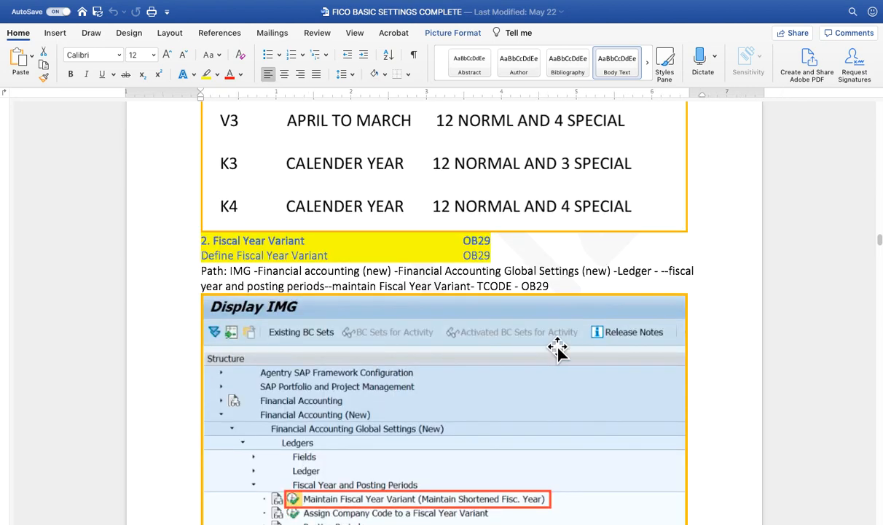
# Switch to SAP, run transaction spro from the command history and display the SAP Reference IMG
pyautogui.hotkey('ctrl', 'Right')
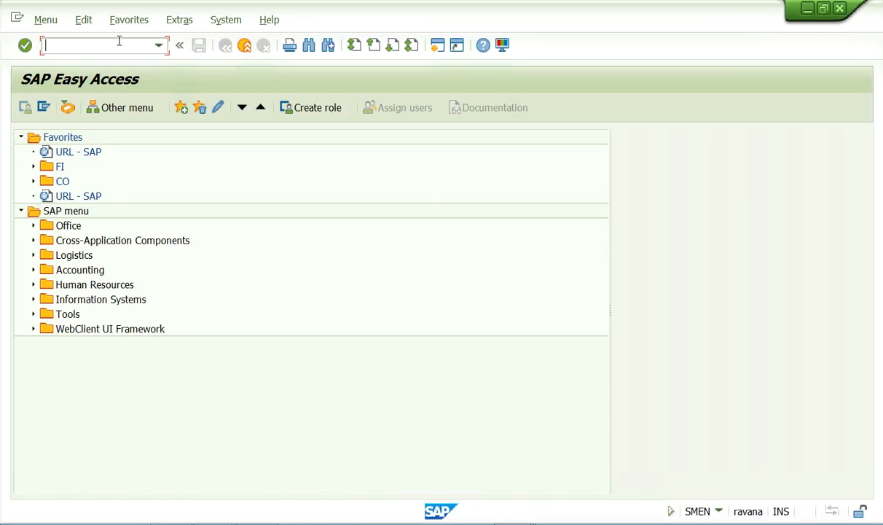
pyautogui.click(158, 45)
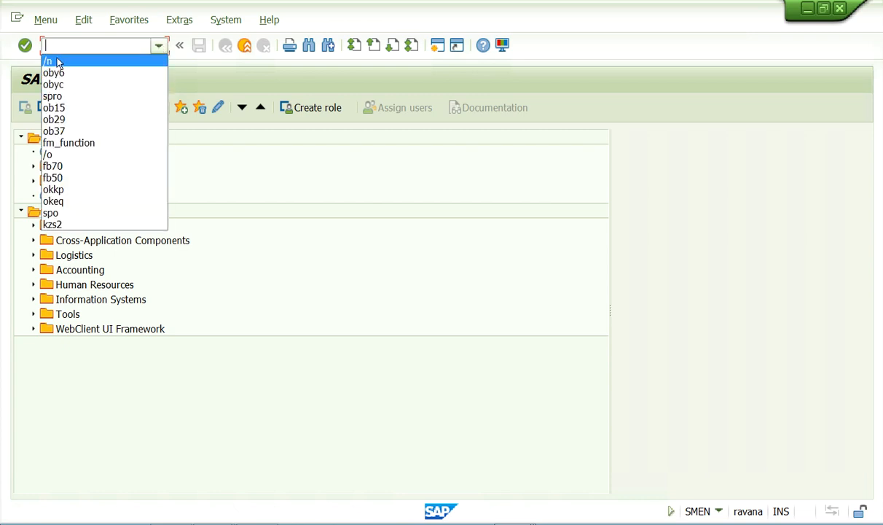
pyautogui.click(256, 299)
pyautogui.click(157, 45)
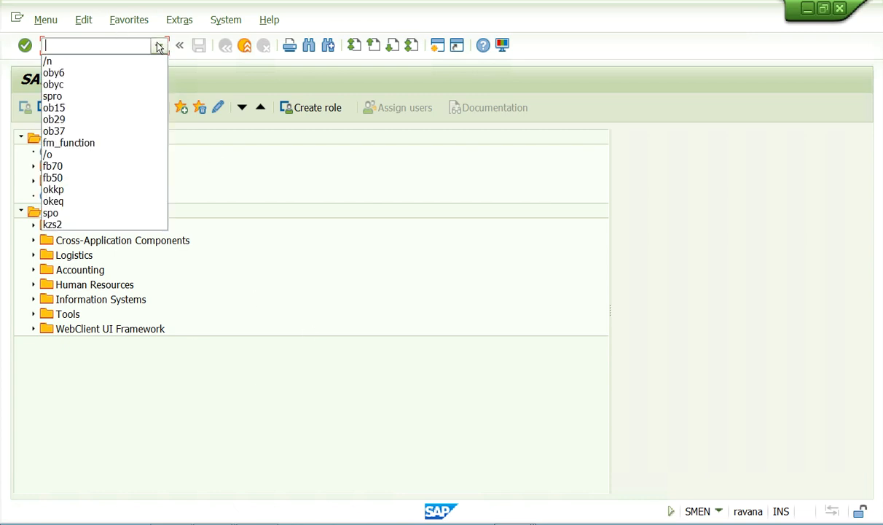
pyautogui.click(54, 96)
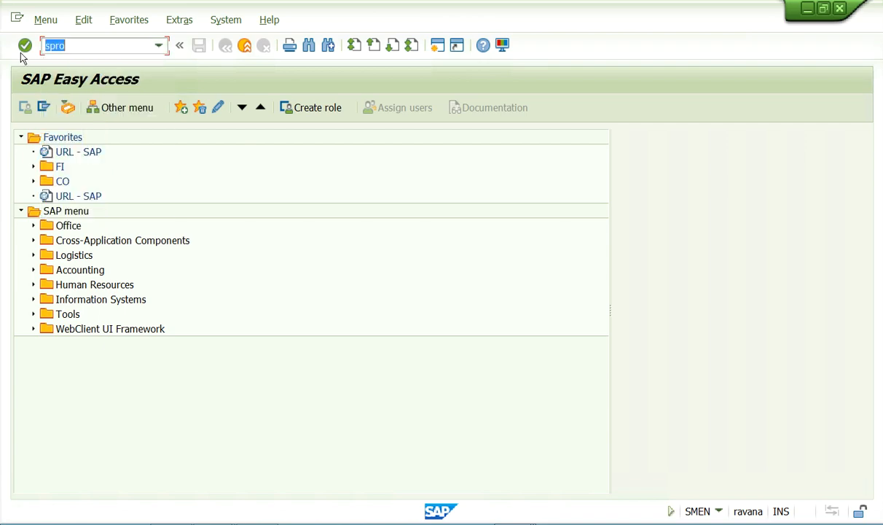
pyautogui.press('Return')
pyautogui.click(60, 106)
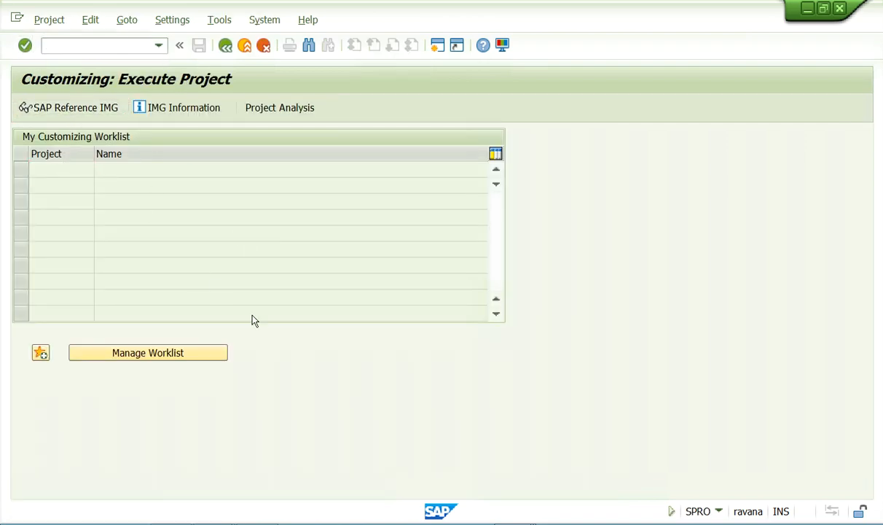
pyautogui.hotkey('ctrl', 'Left')
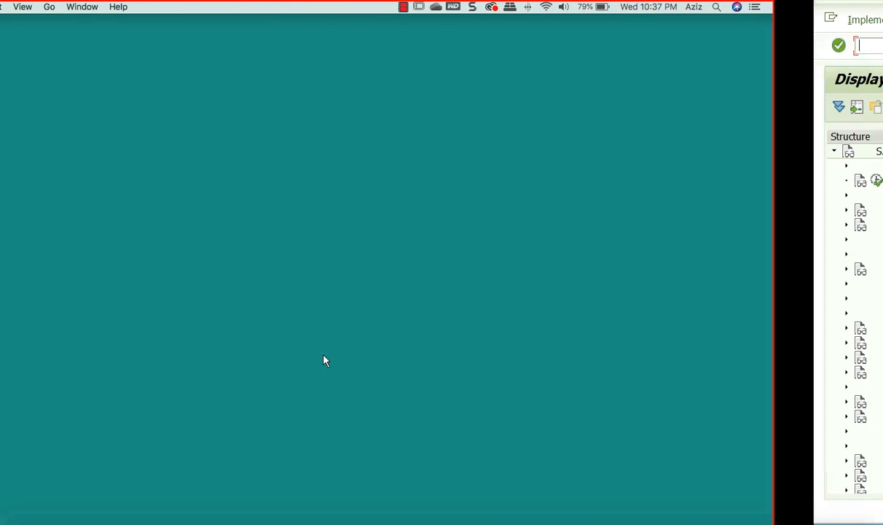
pyautogui.hotkey('ctrl', 'Right')
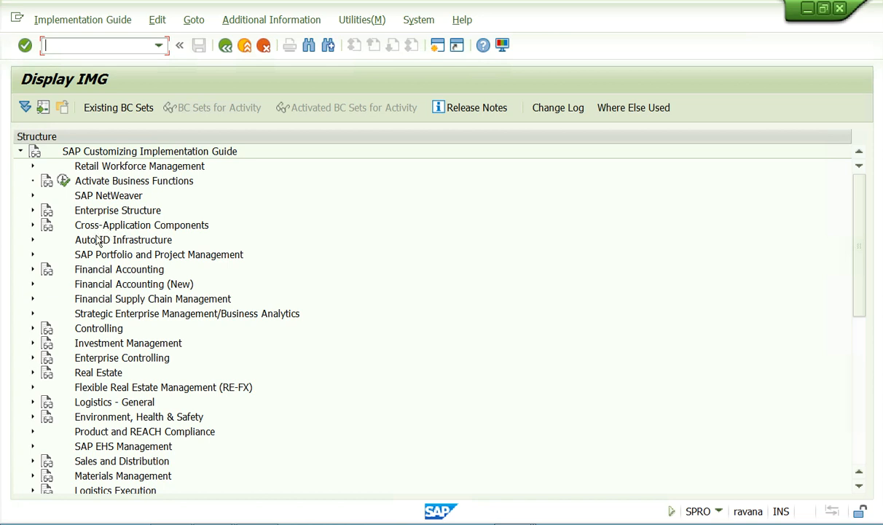
# Open Maintain Fiscal Year Variant (Maintain Shortened Fisc. Year) under Financial Accounting (New), Financial Accounting Global Settings (New), Ledgers, Fiscal Year and Posting Periods
pyautogui.click(32, 284)
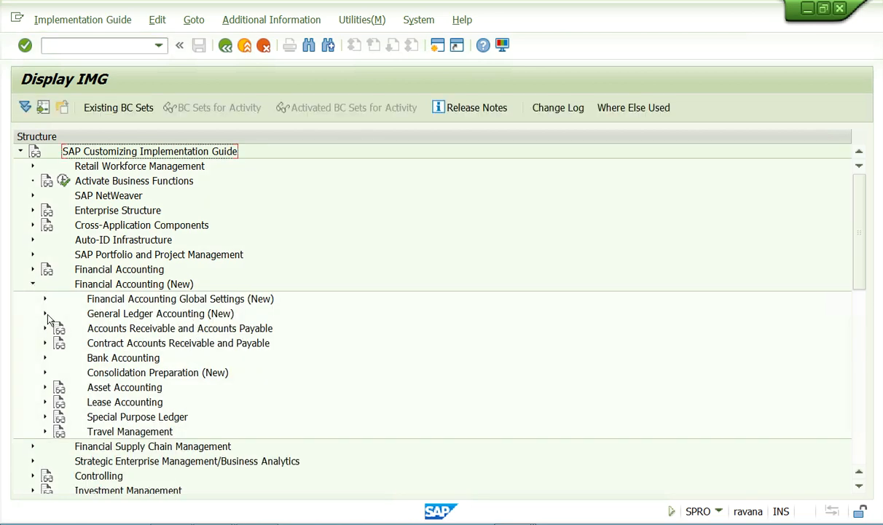
pyautogui.click(45, 300)
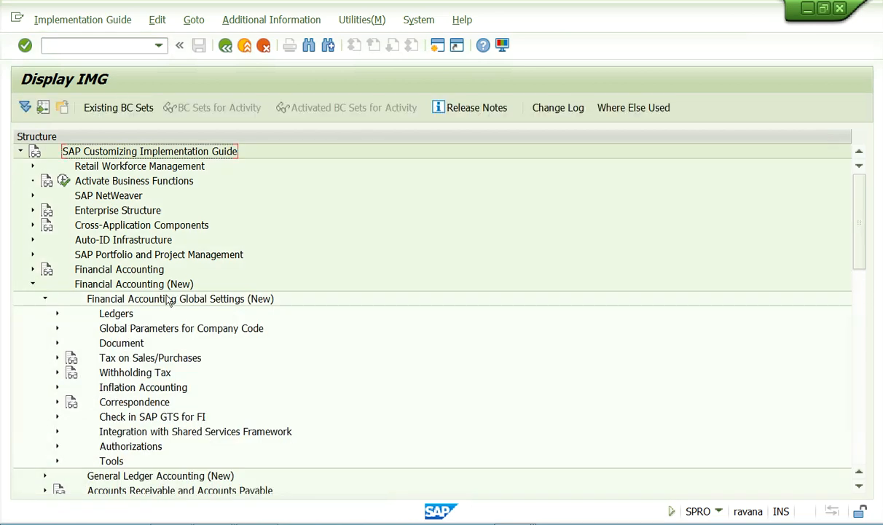
pyautogui.click(57, 314)
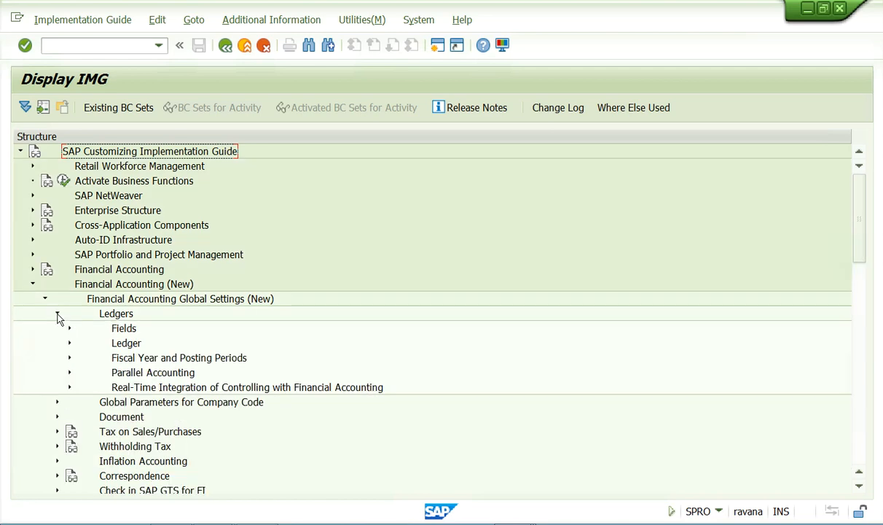
pyautogui.click(70, 357)
pyautogui.scroll(-3, 189, 355)
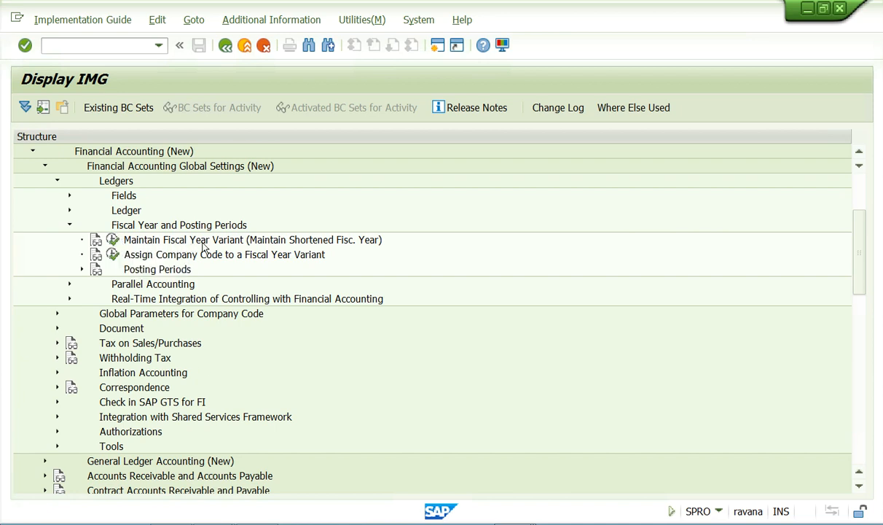
pyautogui.click(112, 239)
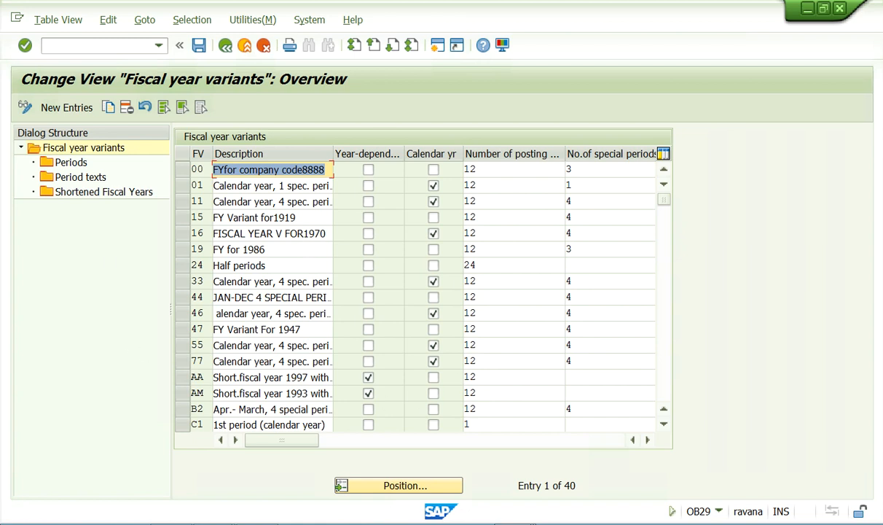
# Check the entry counter of the fiscal year variants list and view the Position lookup, closing it without entering a variant
pyautogui.click(583, 486)
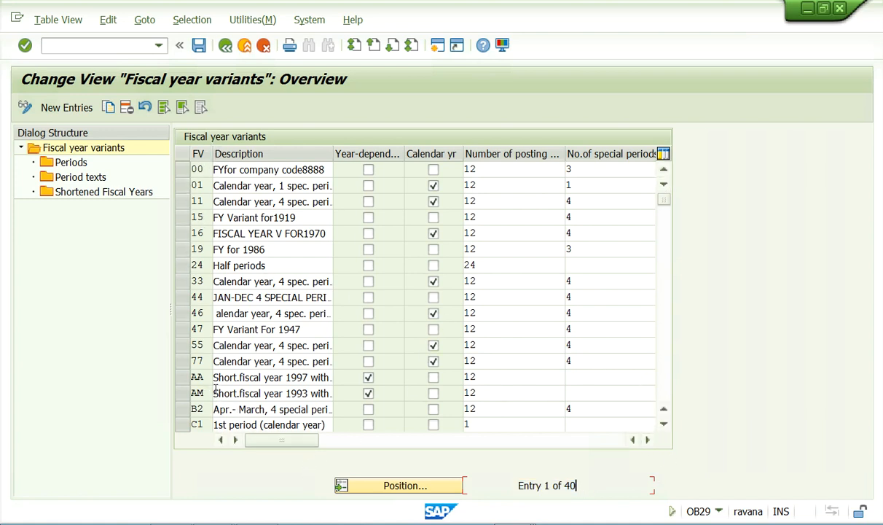
pyautogui.click(408, 487)
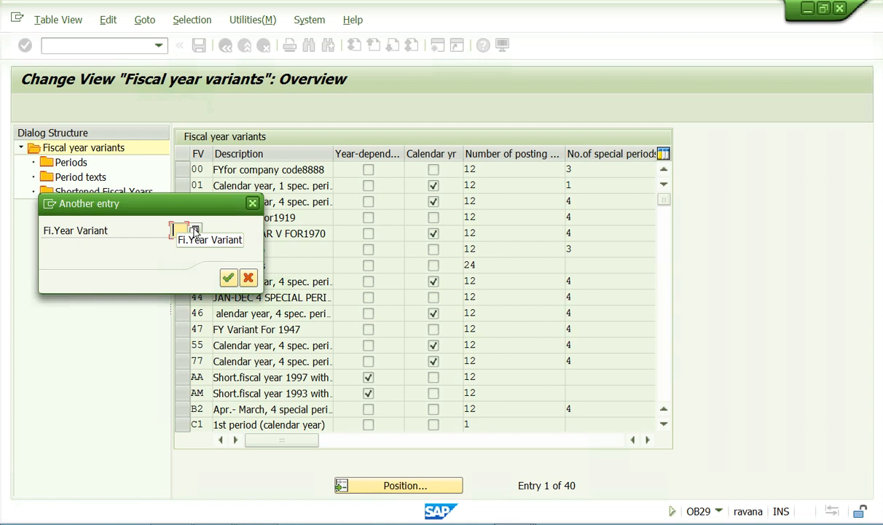
pyautogui.click(252, 204)
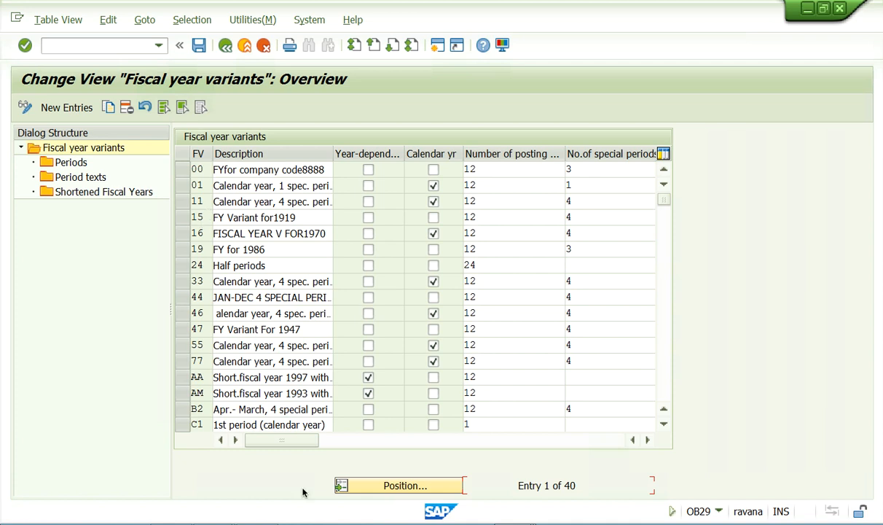
# Locate fiscal year variant K4 in the list and start a copy of it with the new variant key 22
pyautogui.click(412, 490)
pyautogui.write('K4')
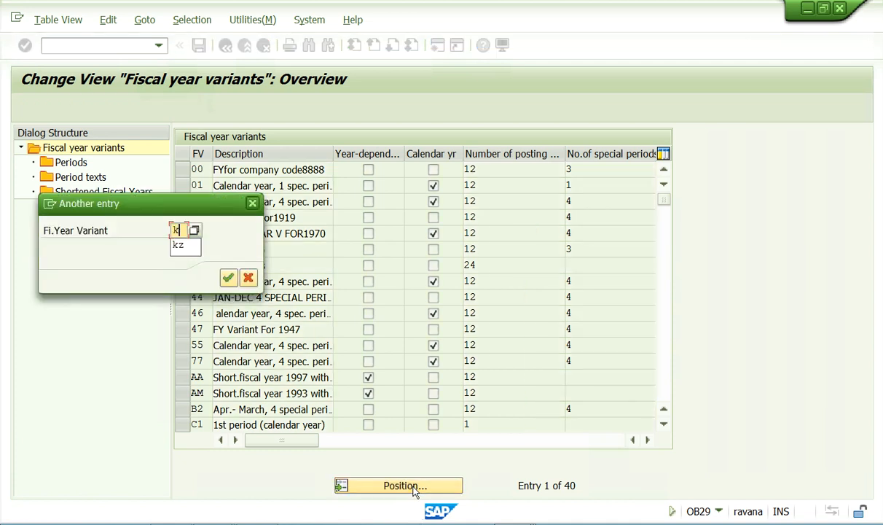
pyautogui.press('Return')
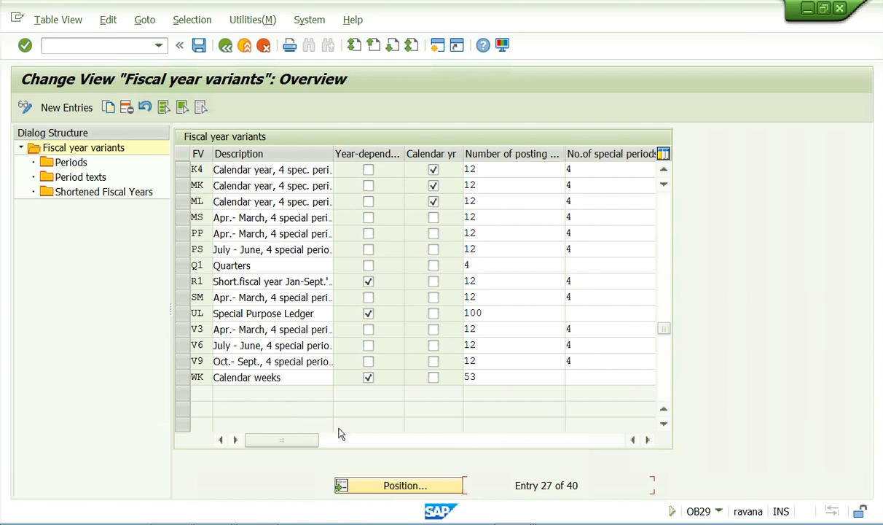
pyautogui.click(183, 170)
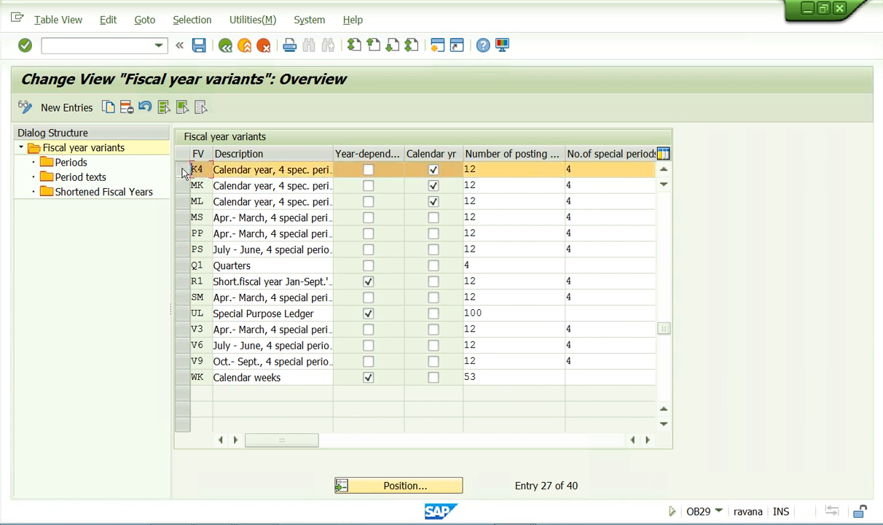
pyautogui.click(107, 109)
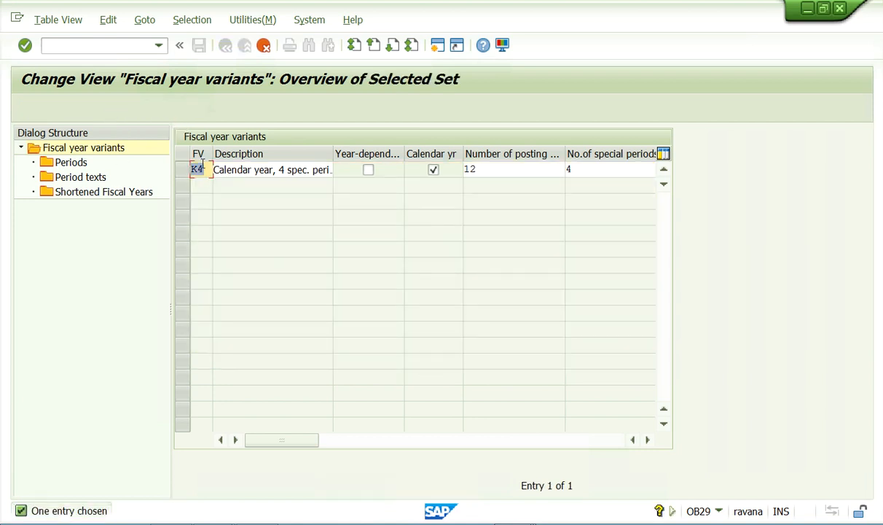
pyautogui.press('BackSpace')
pyautogui.press('BackSpace')
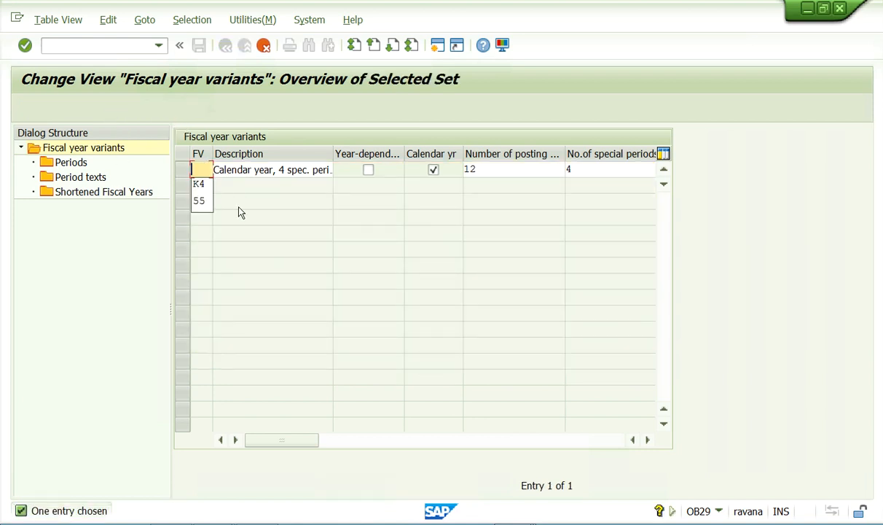
pyautogui.write('22')
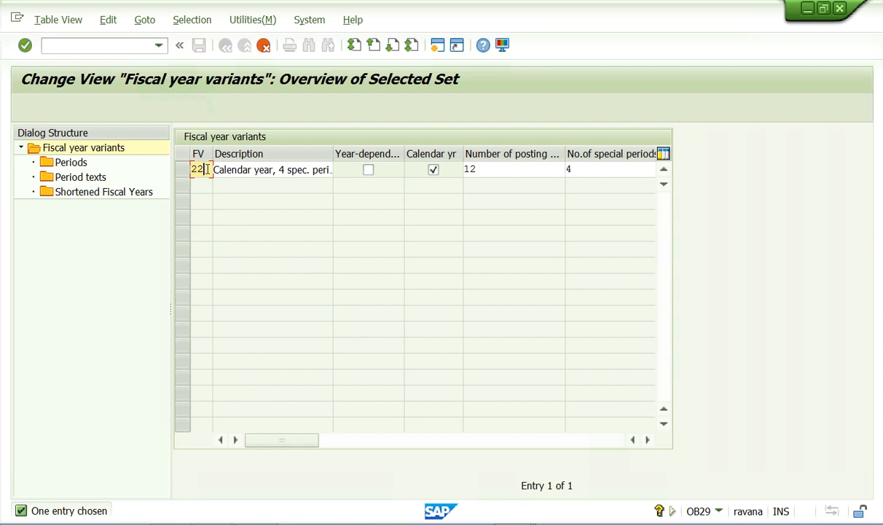
# Keep 12 posting periods and 4 special periods for the copied variant 22 and confirm the entry
pyautogui.moveTo(207, 168)
pyautogui.mouseDown()
pyautogui.moveTo(179, 168)
pyautogui.moveTo(191, 169)
pyautogui.mouseUp()
pyautogui.click(199, 190)
pyautogui.click(194, 171)
pyautogui.click(496, 169)
pyautogui.click(634, 166)
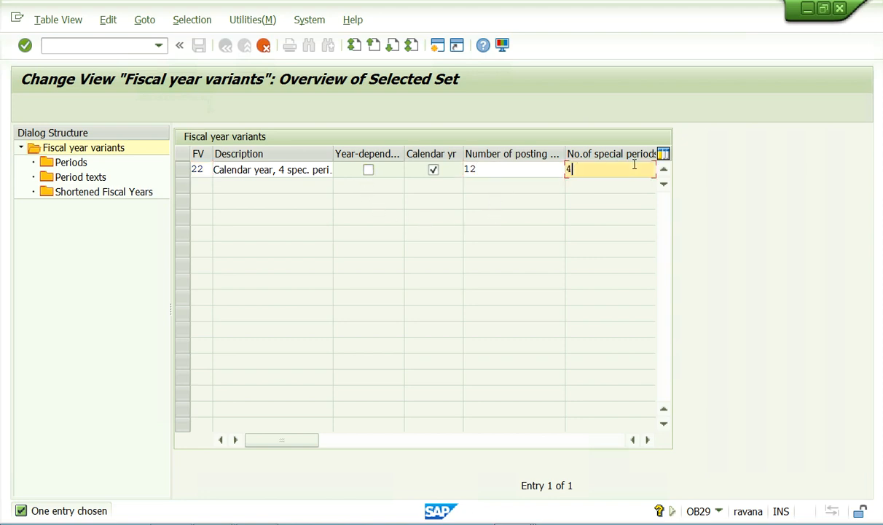
pyautogui.write('4')
pyautogui.press('Return')
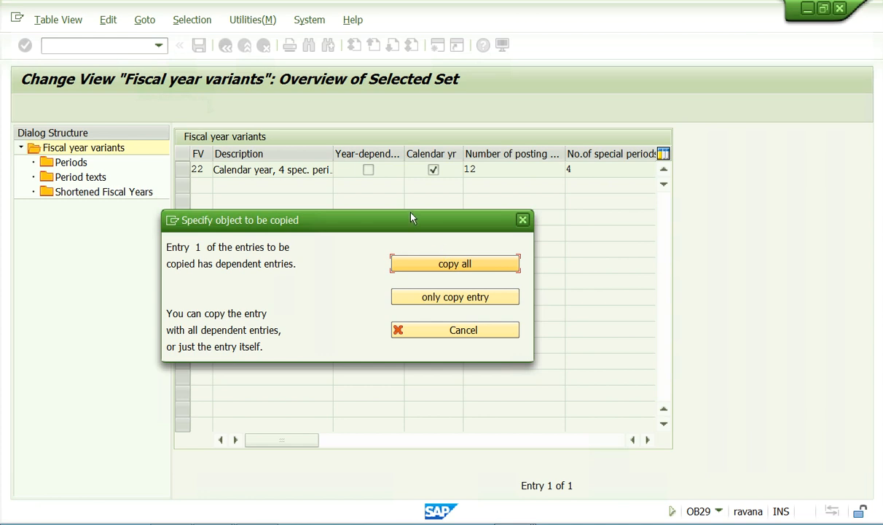
# Copy variant 22 with all dependent entries and save it under the customizing request "New Company Setup for ABC Corporation 2222"
pyautogui.moveTo(412, 216); pyautogui.dragTo(507, 158)
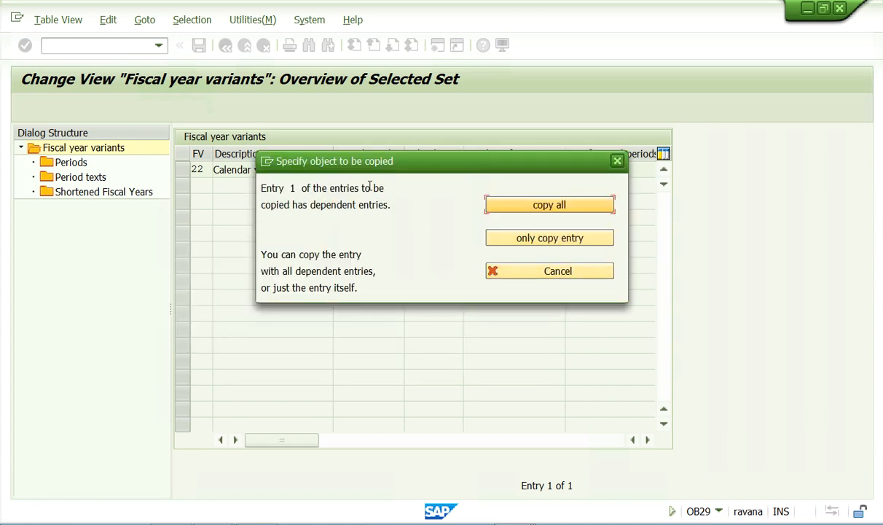
pyautogui.moveTo(387, 165); pyautogui.dragTo(327, 188)
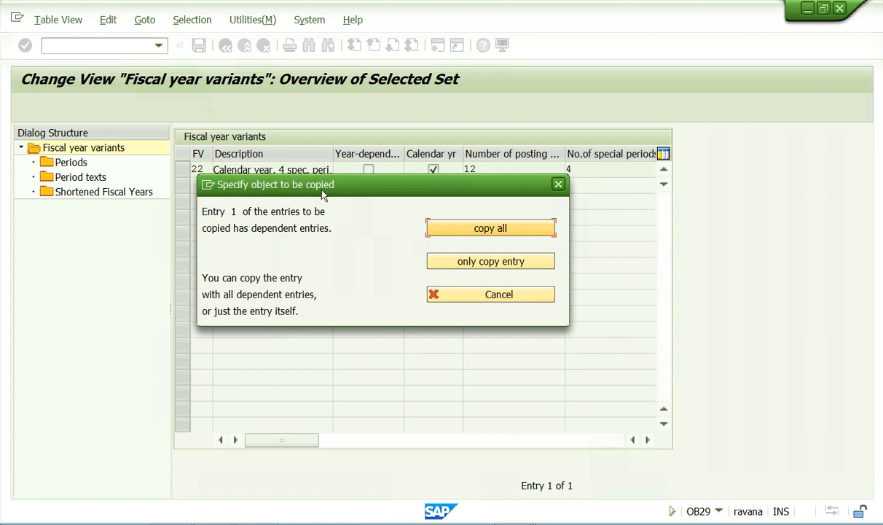
pyautogui.moveTo(304, 183); pyautogui.dragTo(311, 345)
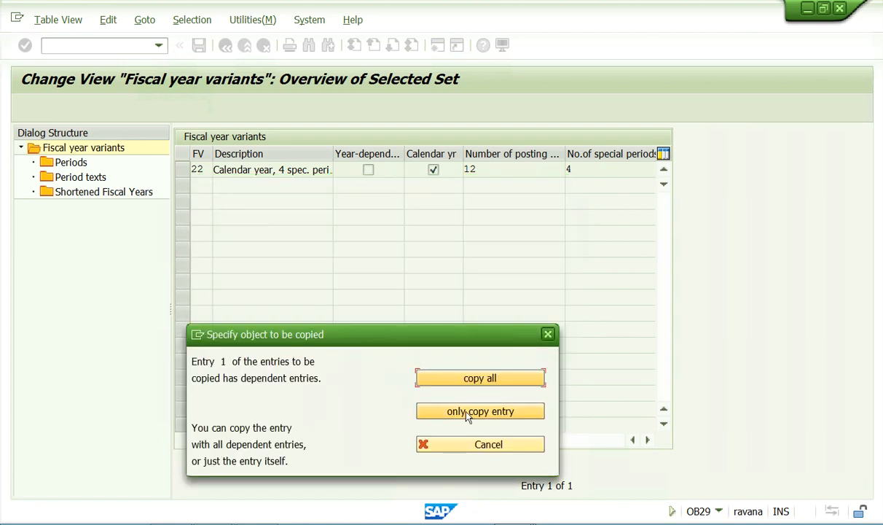
pyautogui.moveTo(459, 336); pyautogui.dragTo(499, 264)
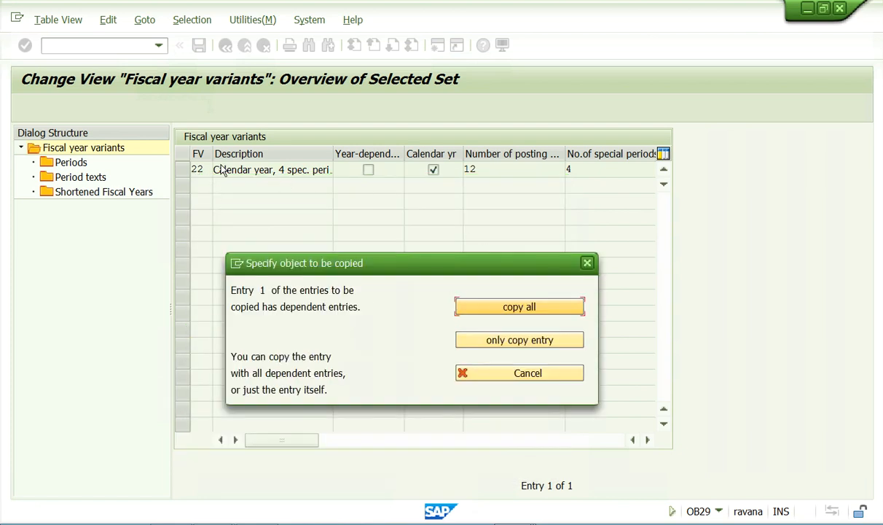
pyautogui.click(526, 306)
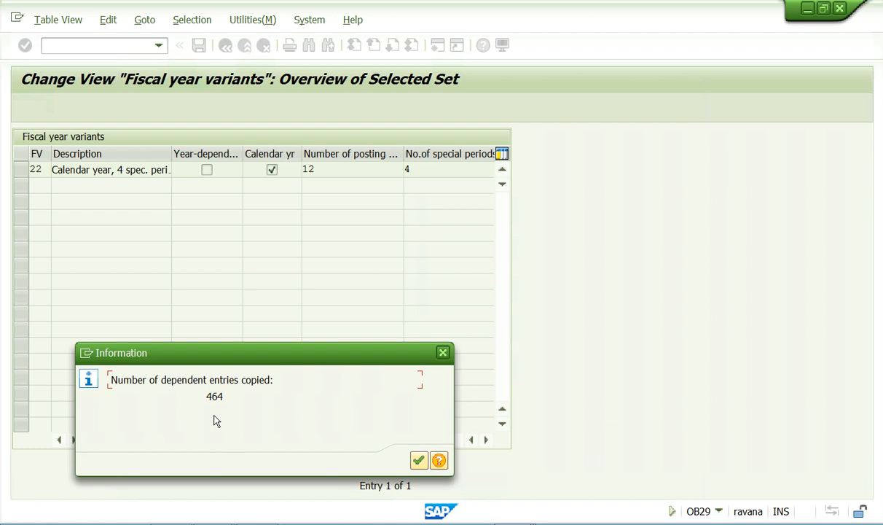
pyautogui.click(419, 460)
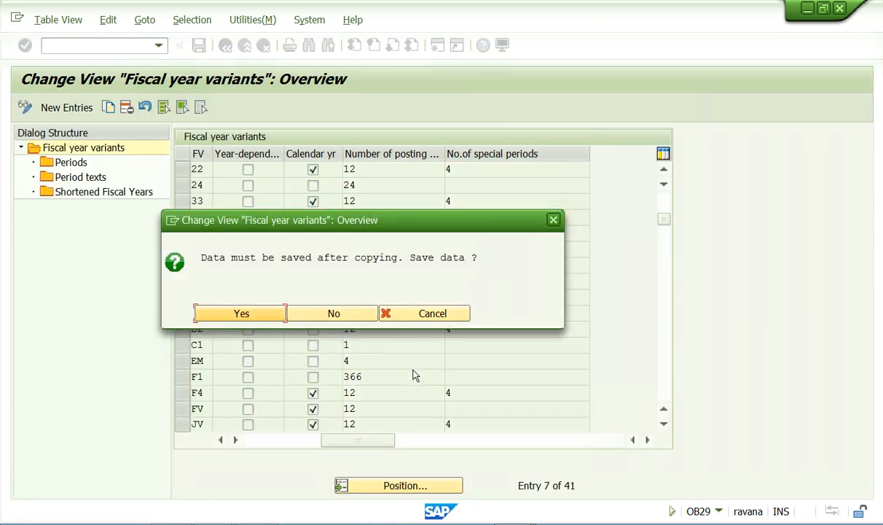
pyautogui.click(250, 315)
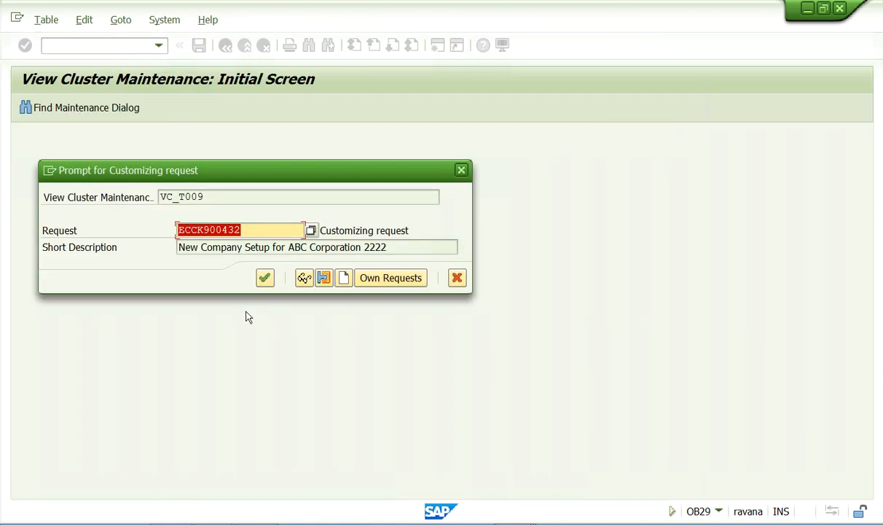
pyautogui.click(264, 278)
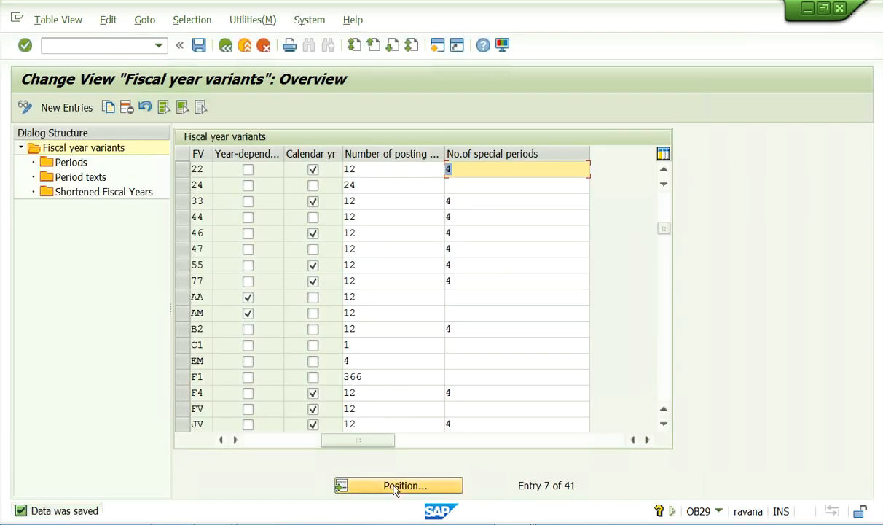
# Locate fiscal year variant 22, select it and open its period texts
pyautogui.click(394, 487)
pyautogui.write('22')
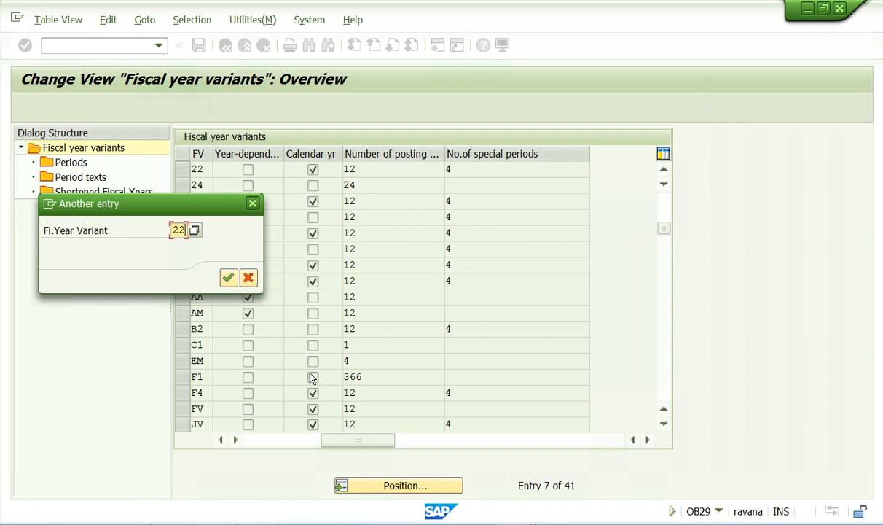
pyautogui.click(228, 278)
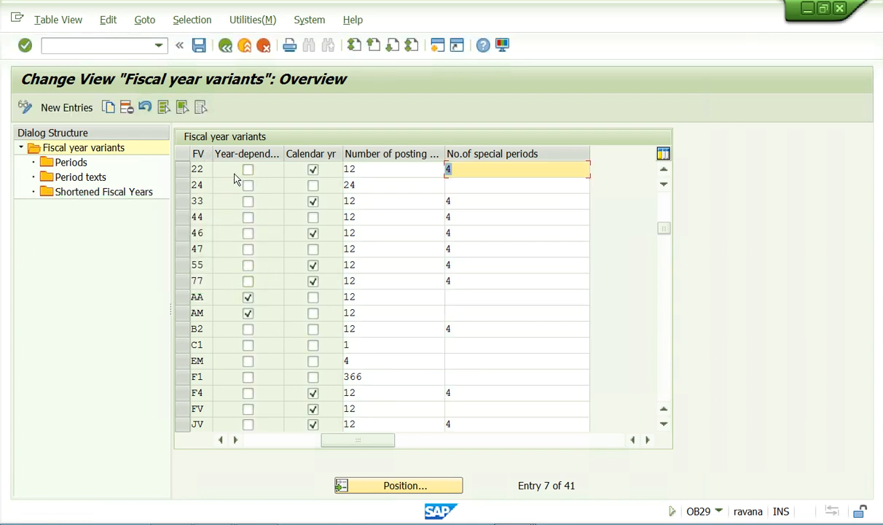
pyautogui.click(181, 169)
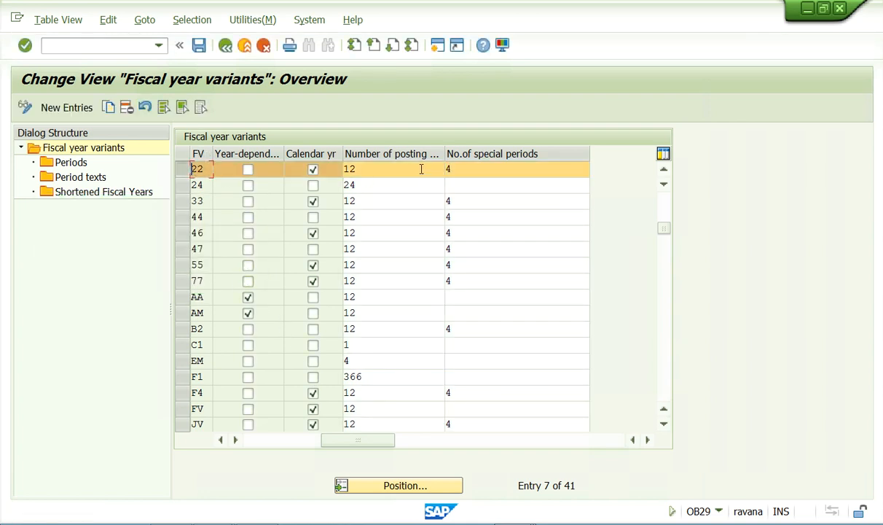
pyautogui.click(185, 169)
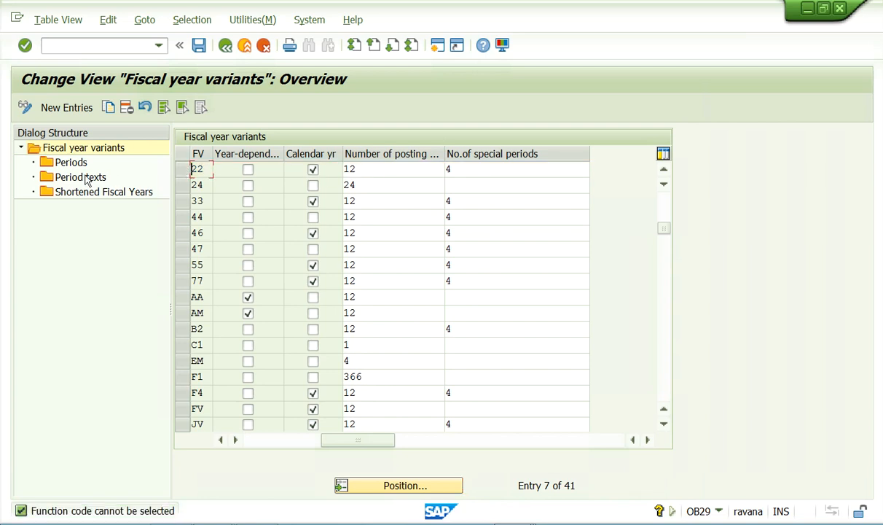
pyautogui.doubleClick(79, 167)
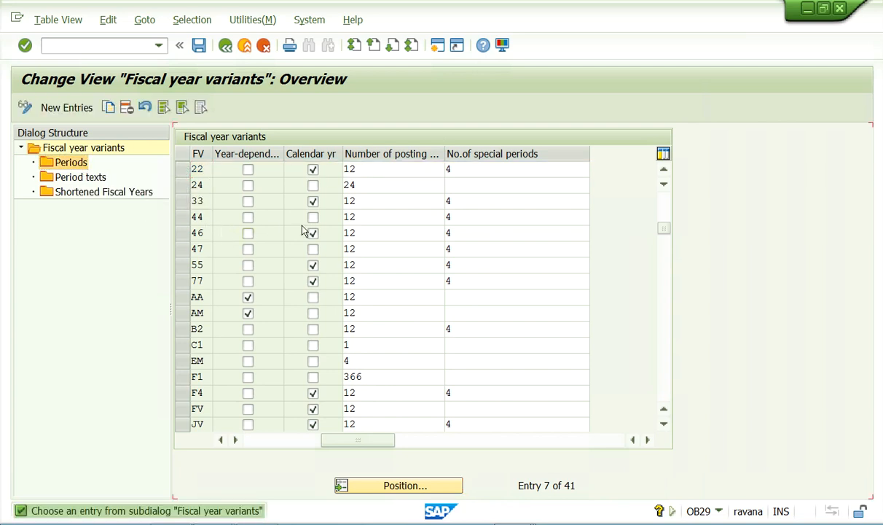
pyautogui.click(80, 180)
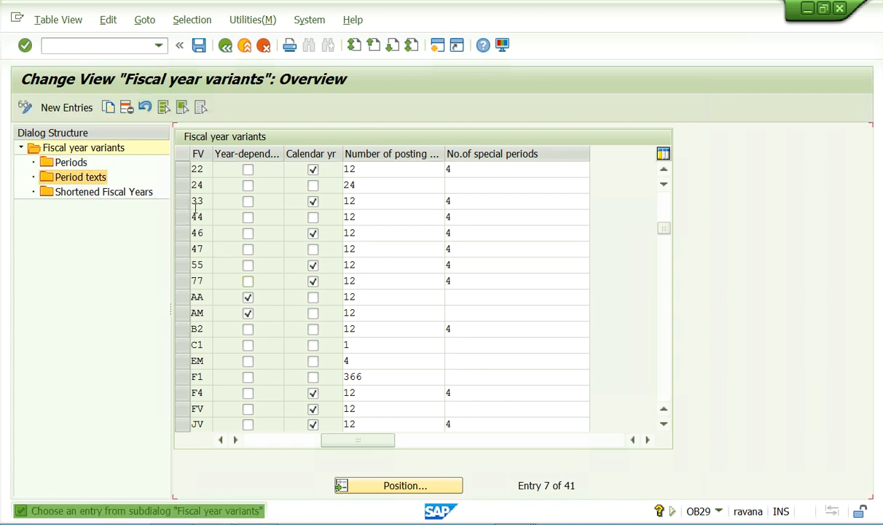
pyautogui.click(185, 170)
pyautogui.click(185, 172)
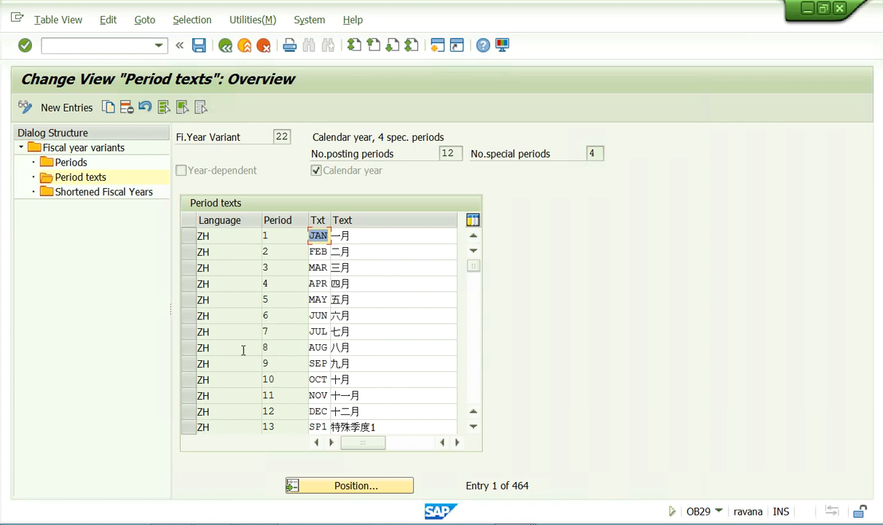
# Examine the period texts of variant 22 in the different languages and return to the fiscal year variants overview
pyautogui.scroll(-8, 225, 331)
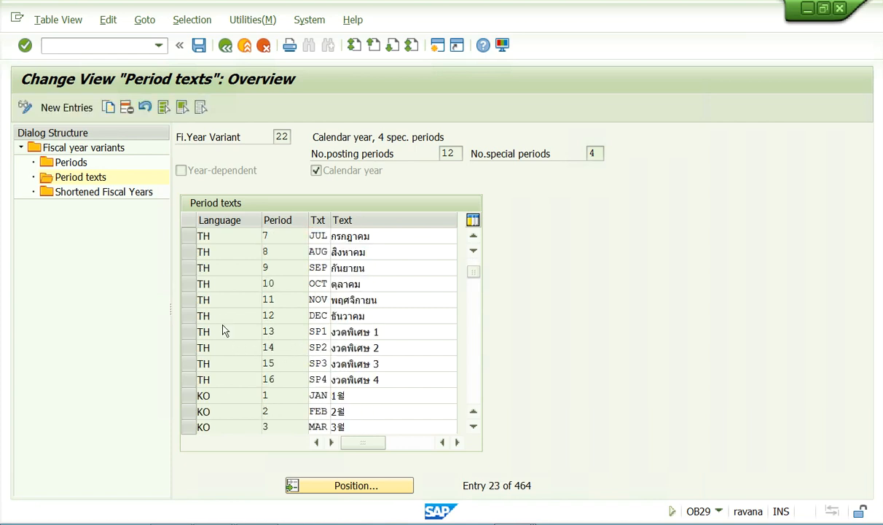
pyautogui.scroll(-10, 225, 331)
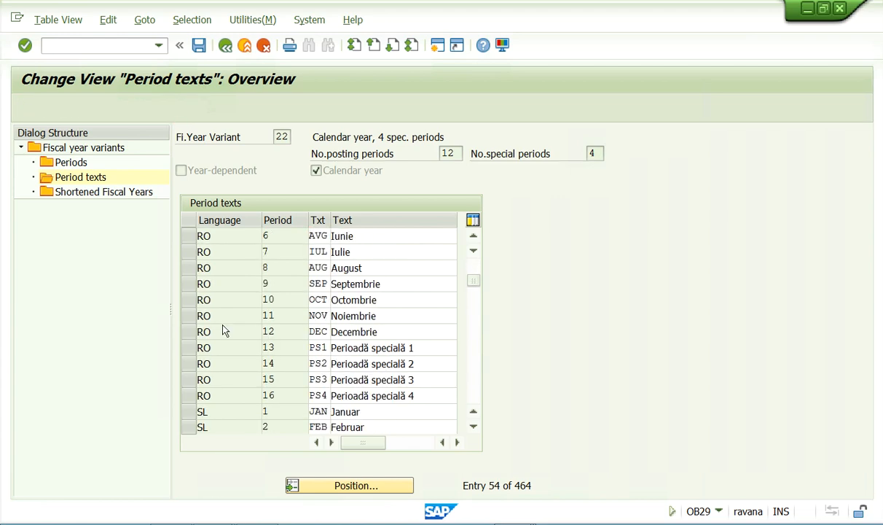
pyautogui.scroll(-20, 225, 331)
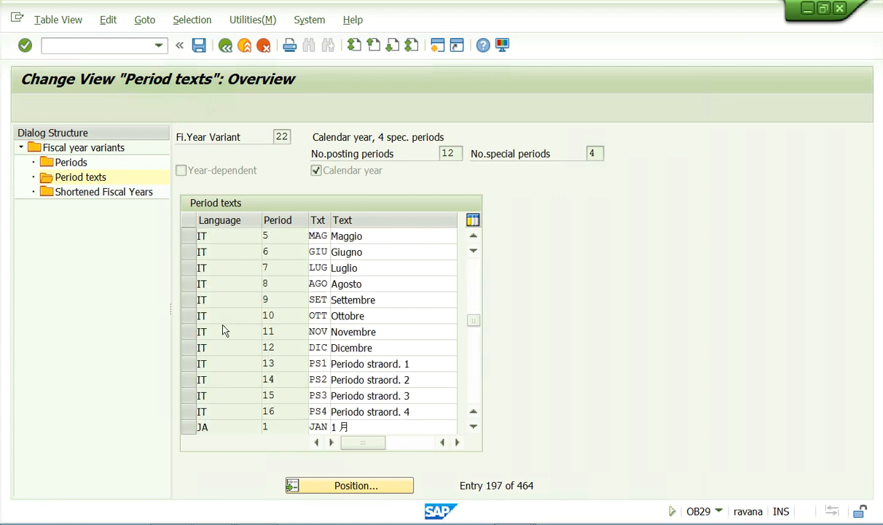
pyautogui.scroll(-20, 225, 331)
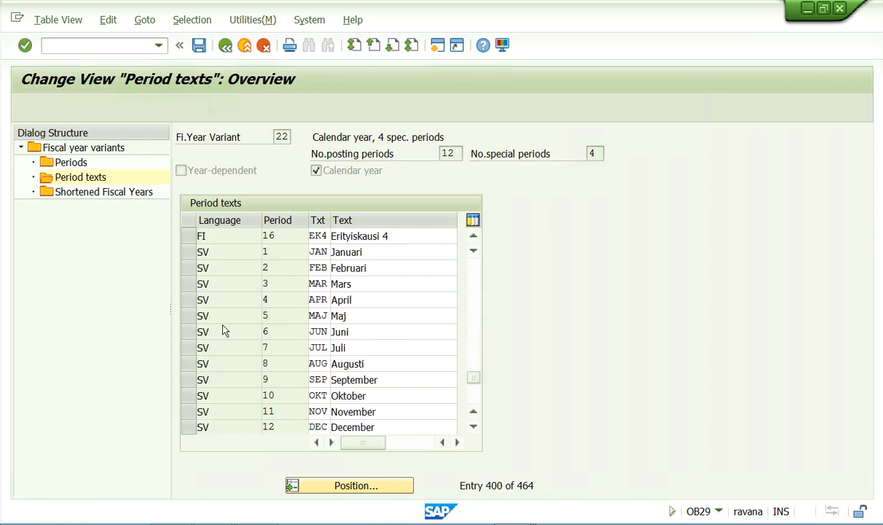
pyautogui.scroll(-20, 223, 330)
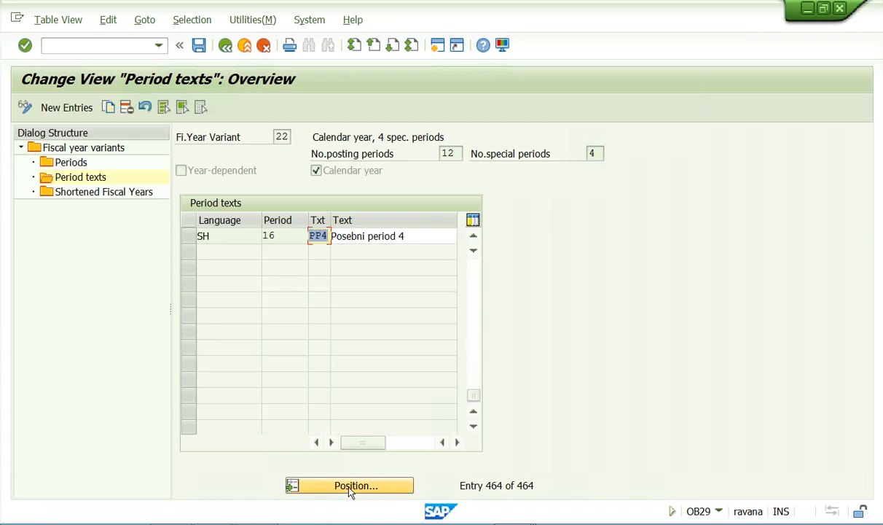
pyautogui.scroll(10, 346, 402)
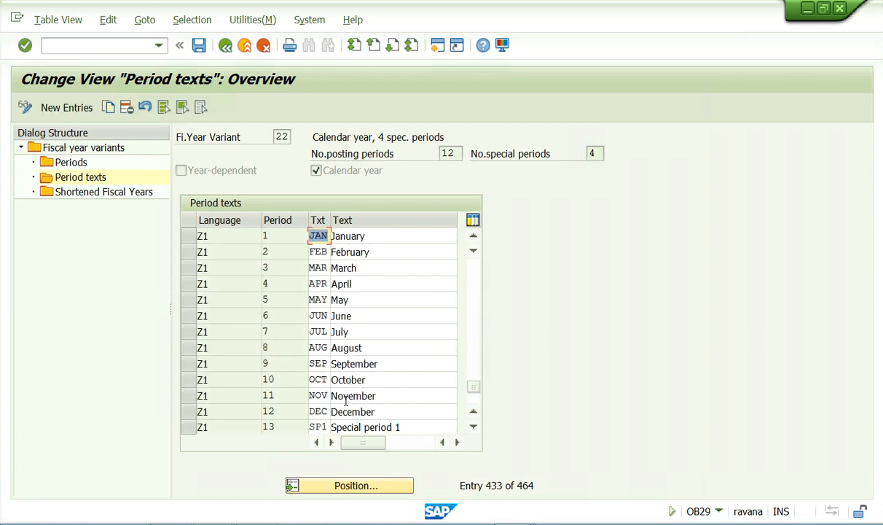
pyautogui.press('F3')
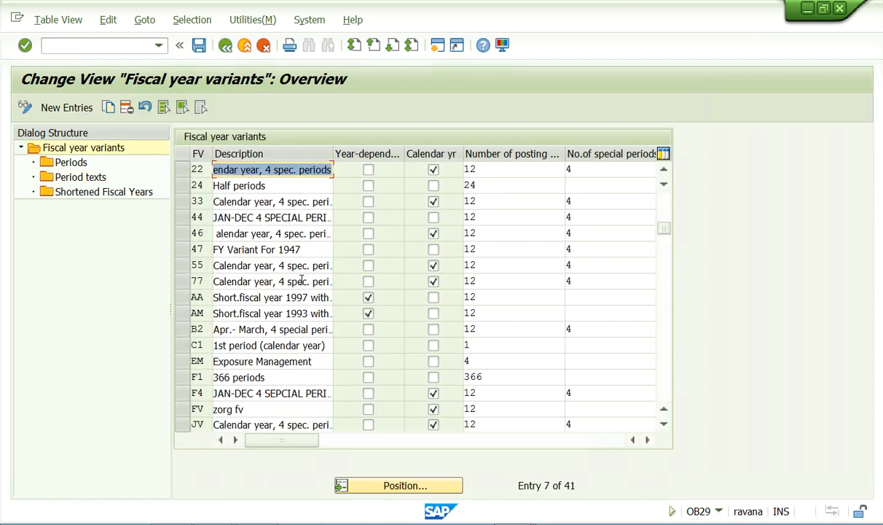
# Delete fiscal year variant 22 together with all its dependent entries
pyautogui.click(180, 169)
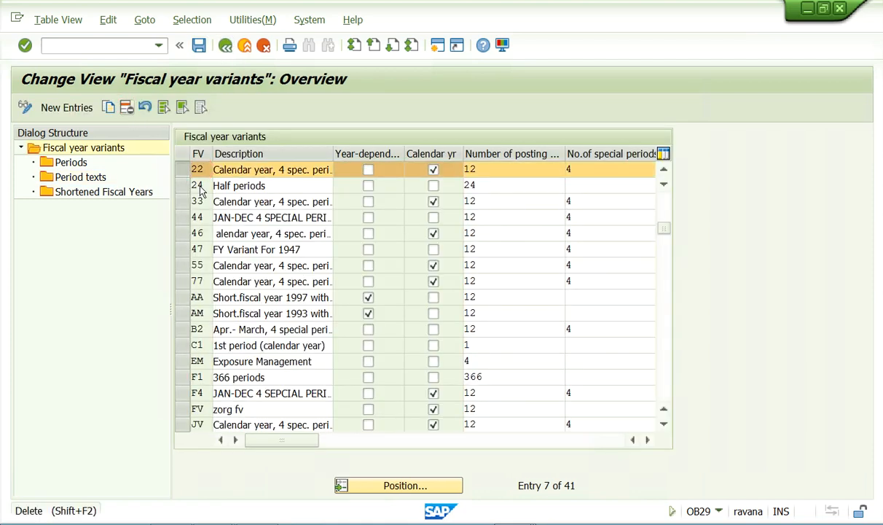
pyautogui.click(126, 107)
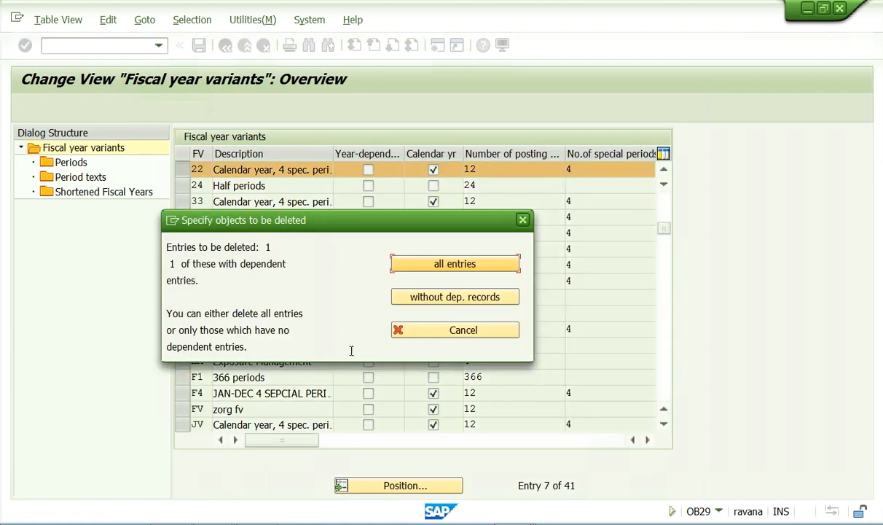
pyautogui.click(446, 266)
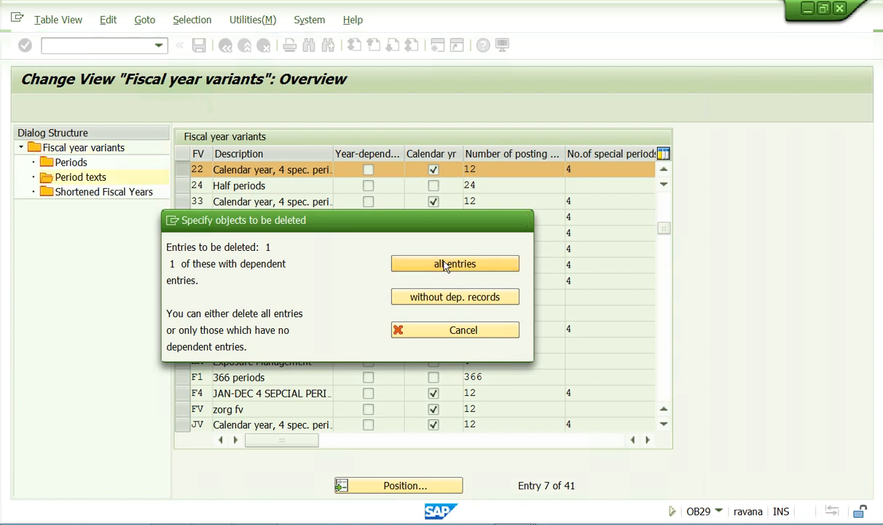
pyautogui.click(417, 459)
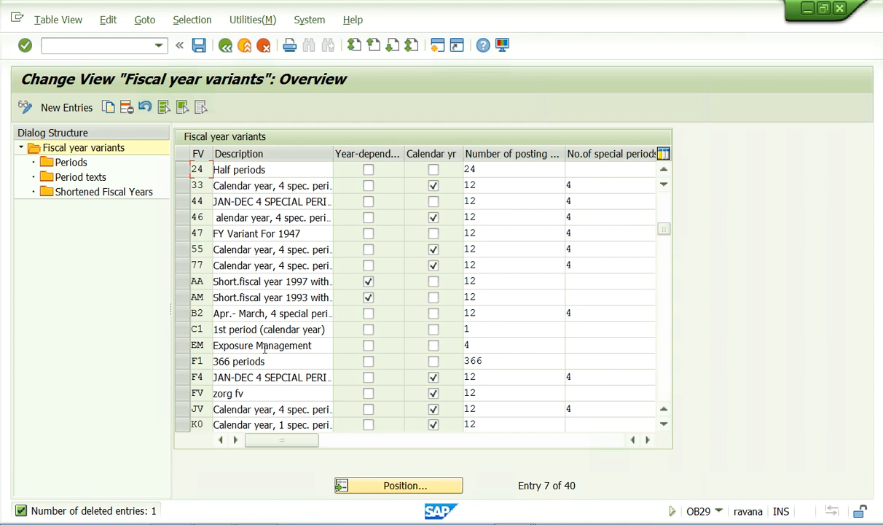
# Try to copy fiscal year variant 33 as variant 22, and cancel the copy
pyautogui.click(380, 486)
pyautogui.write('33')
pyautogui.click(228, 277)
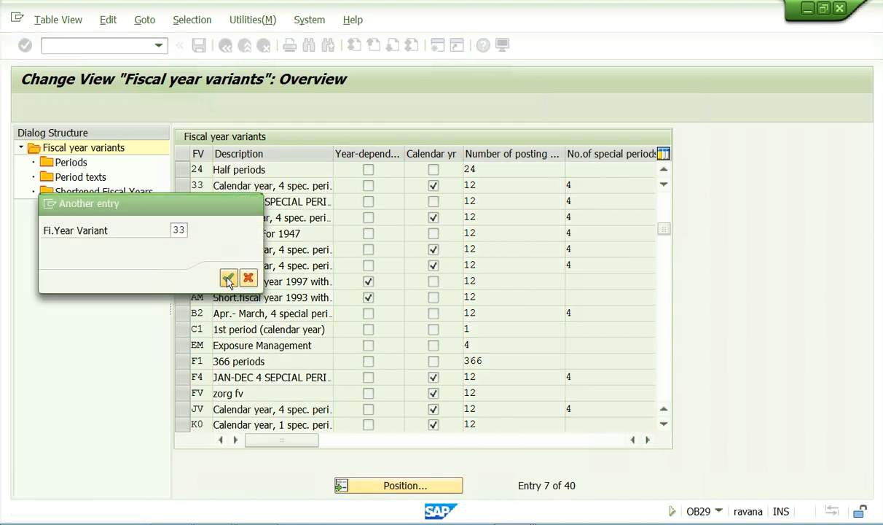
pyautogui.click(183, 169)
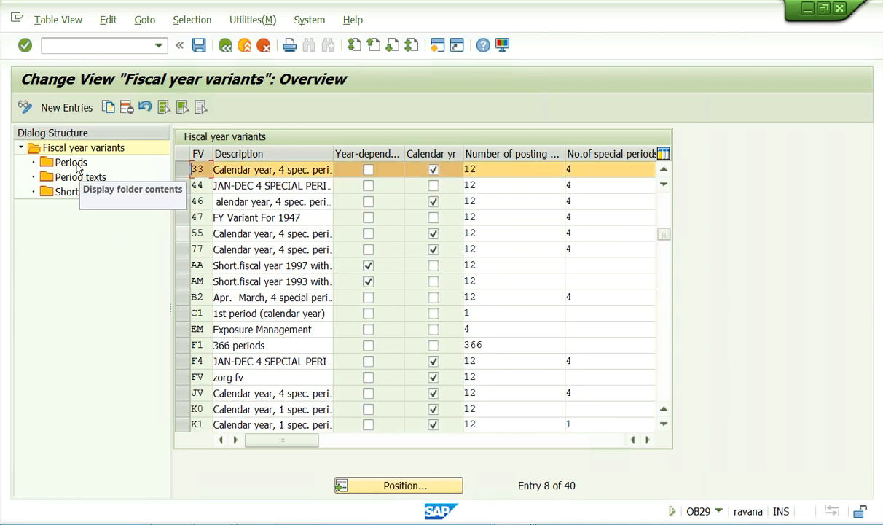
pyautogui.click(109, 112)
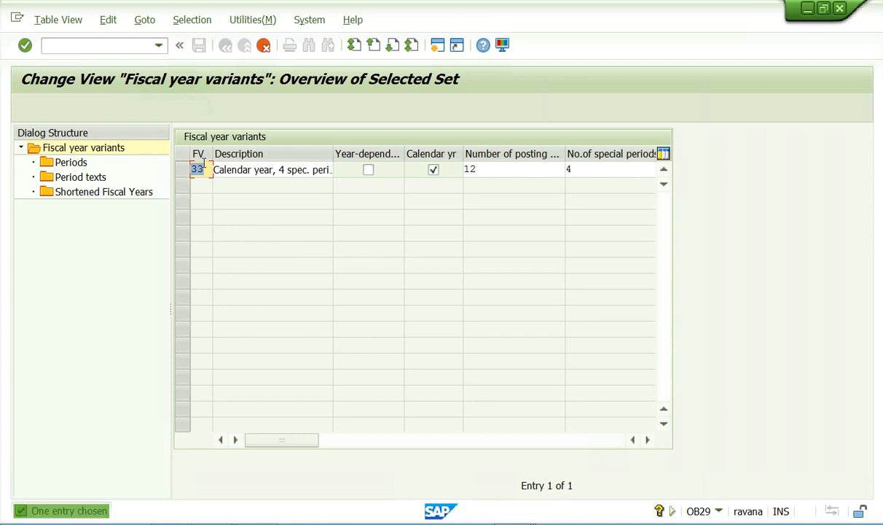
pyautogui.write('22')
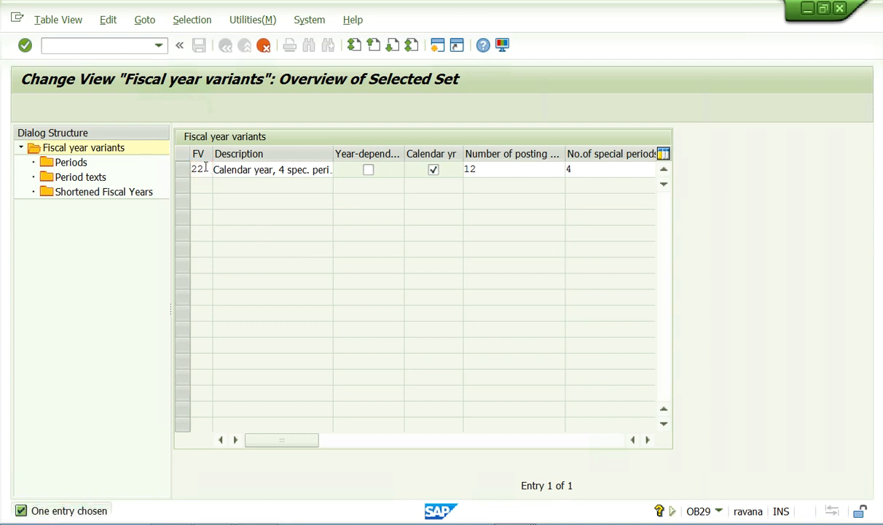
pyautogui.press('Return')
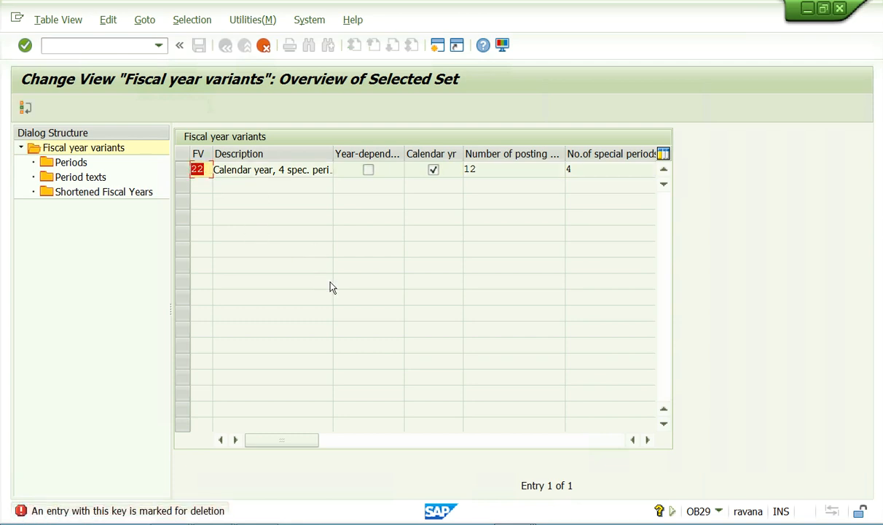
pyautogui.click(265, 46)
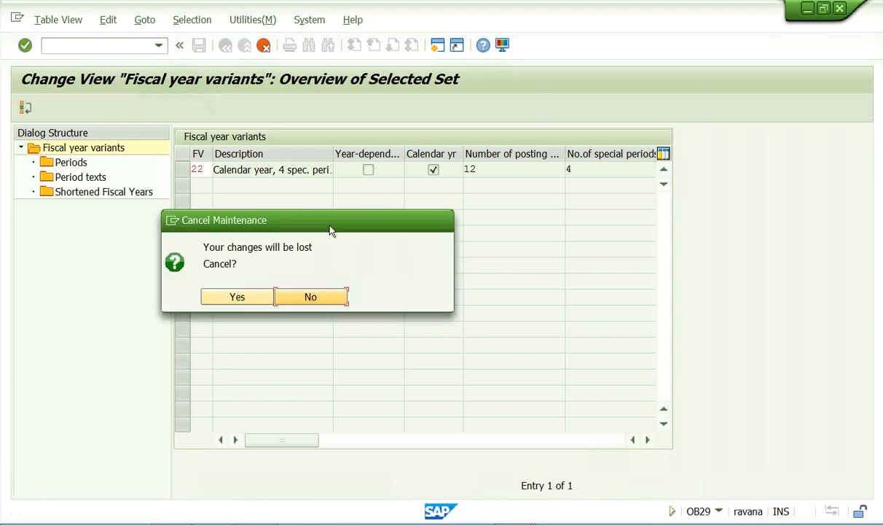
pyautogui.click(238, 298)
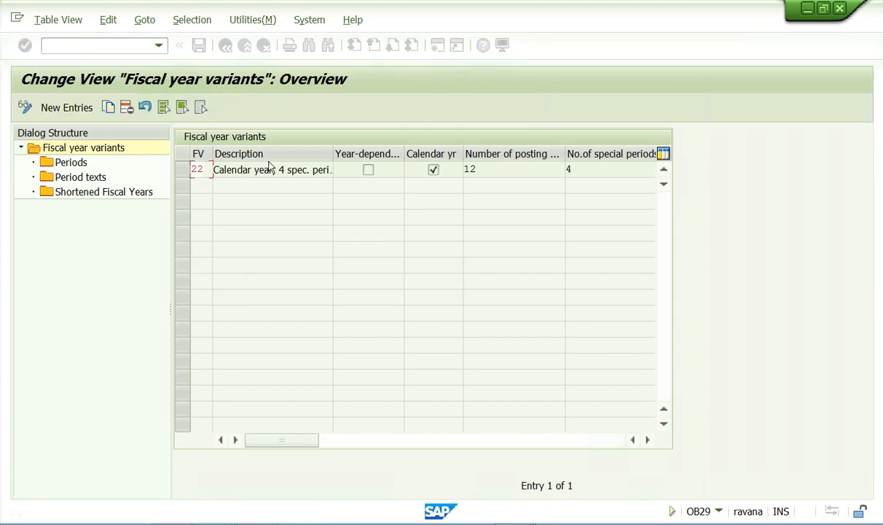
# Exit the fiscal year variants maintenance and save the pending deletion of variant 22
pyautogui.click(266, 46)
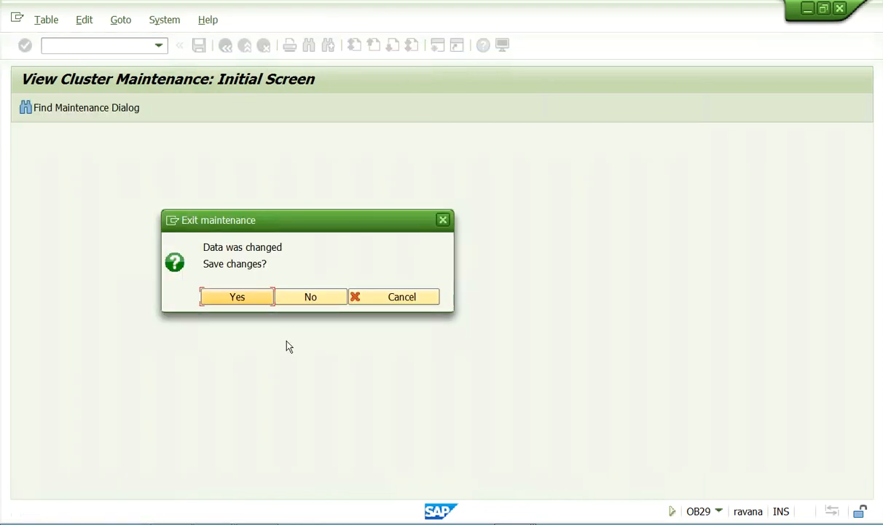
pyautogui.click(249, 302)
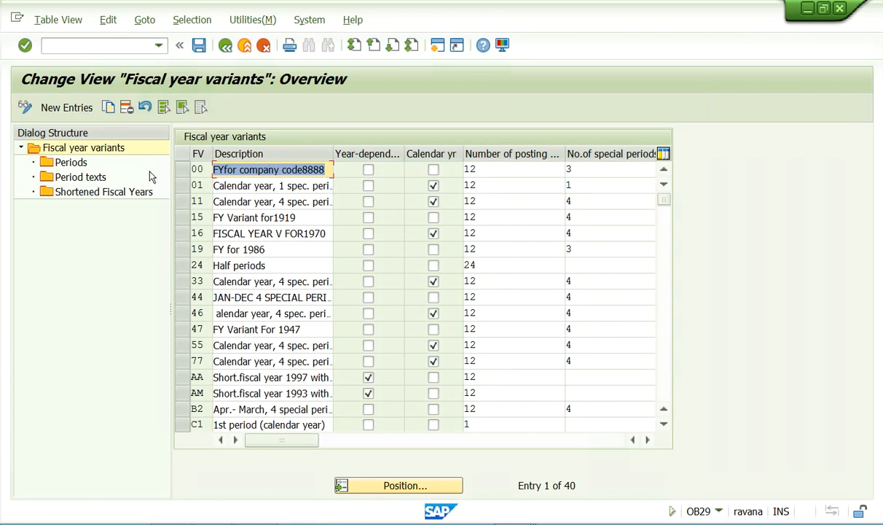
# Reopen the fiscal year variants, locate variant 33 and copy it as variant 22 with all dependent entries
pyautogui.click(405, 485)
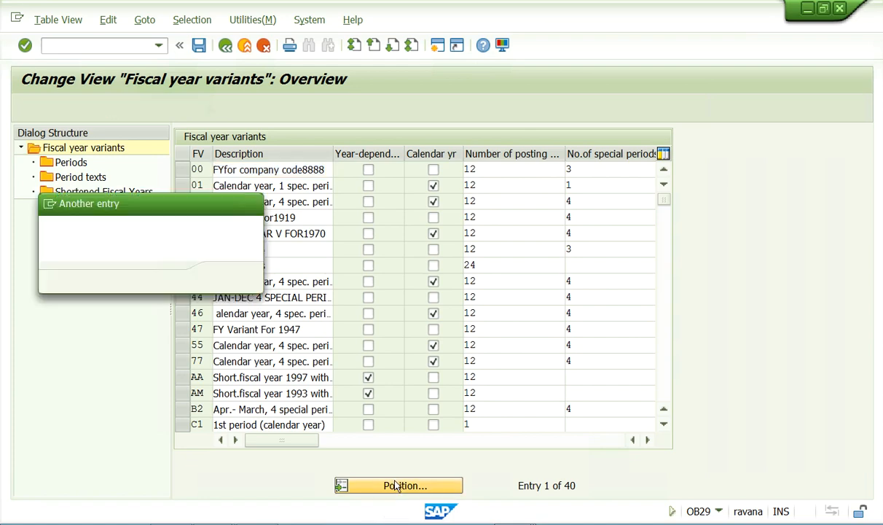
pyautogui.write('33')
pyautogui.click(228, 277)
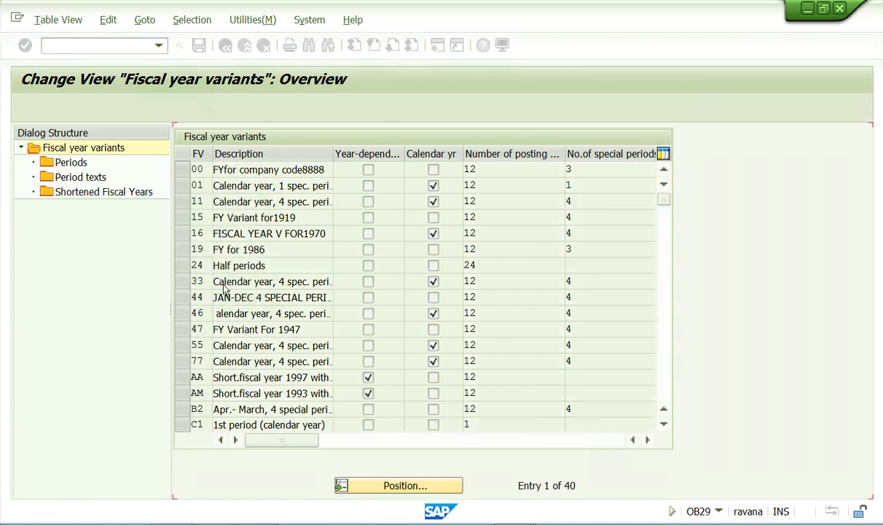
pyautogui.click(183, 171)
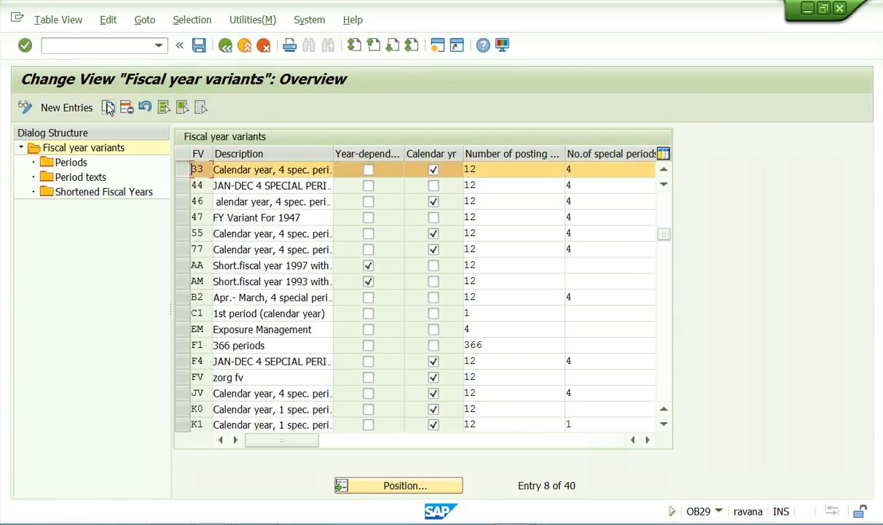
pyautogui.click(109, 108)
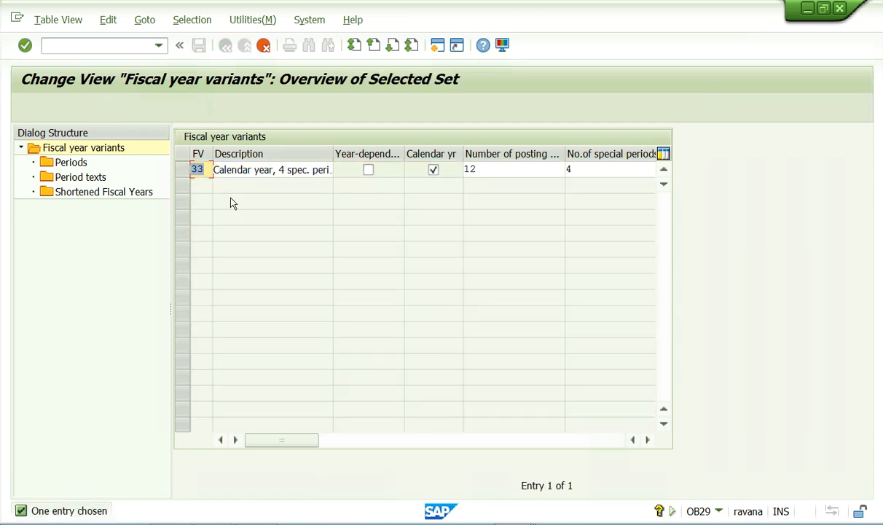
pyautogui.write('22')
pyautogui.press('Return')
pyautogui.click(435, 265)
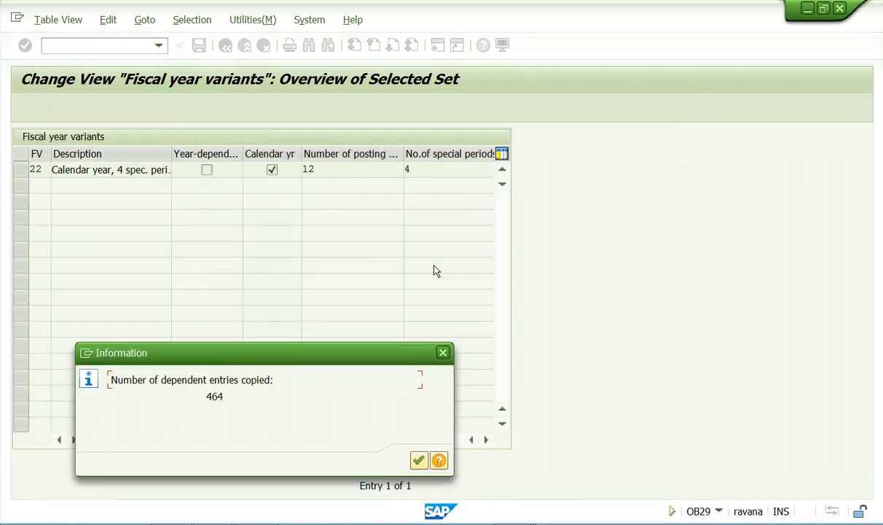
pyautogui.click(419, 460)
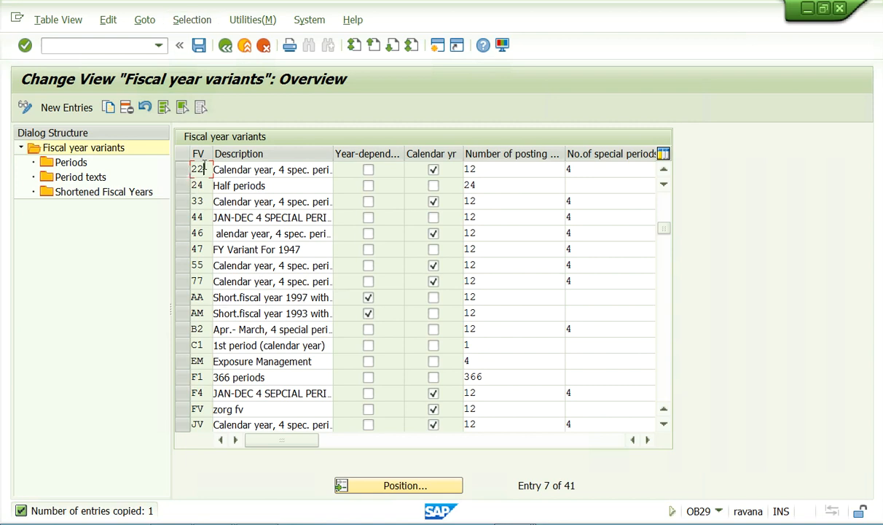
# Save copied variant 22 under the customizing request "New Company Setup for ABC Corporation 2222" and return to the implementation guide
pyautogui.click(179, 169)
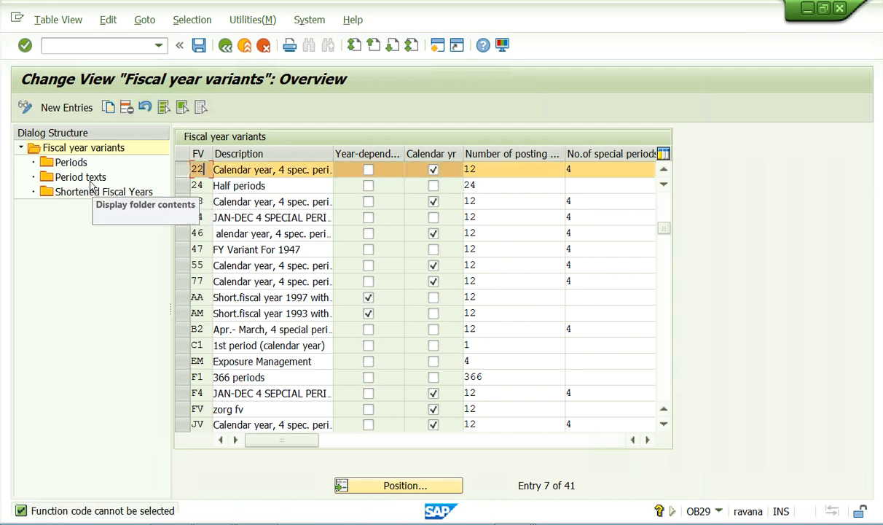
pyautogui.doubleClick(80, 178)
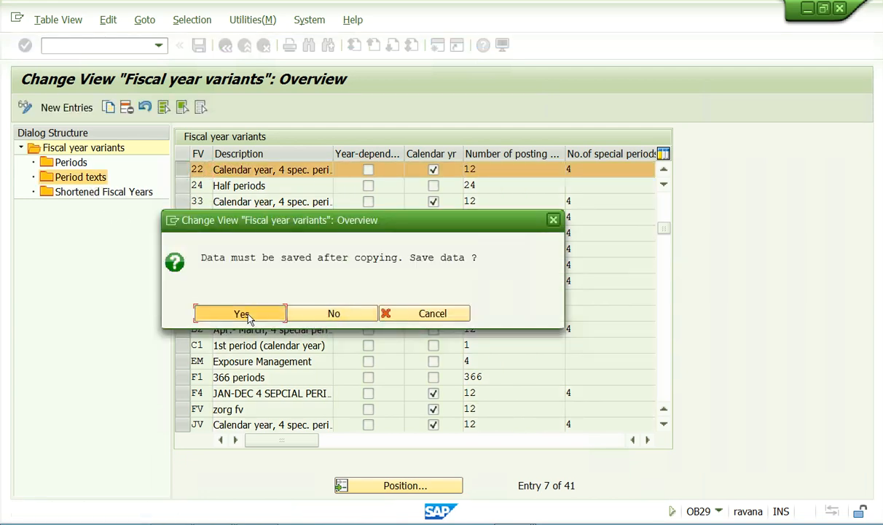
pyautogui.click(242, 313)
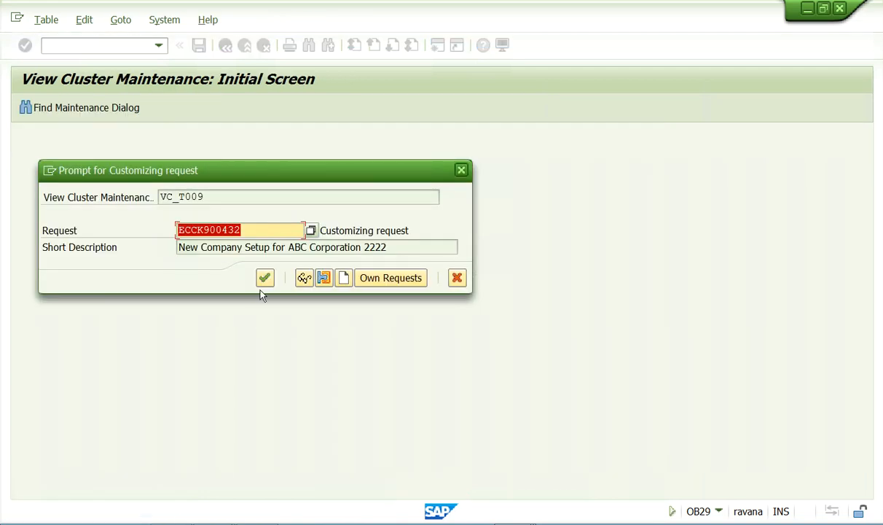
pyautogui.click(266, 279)
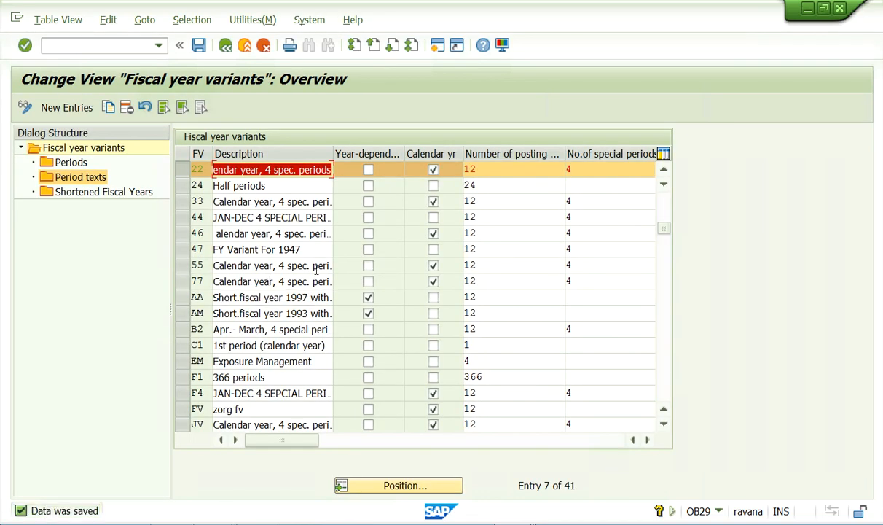
pyautogui.click(225, 45)
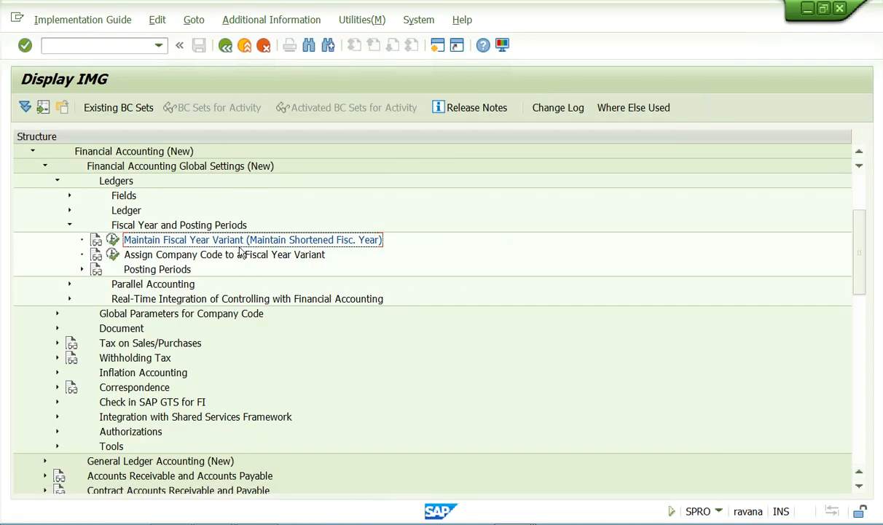
# Open the assignment of company codes to fiscal year variants and locate company code 2222
pyautogui.click(112, 254)
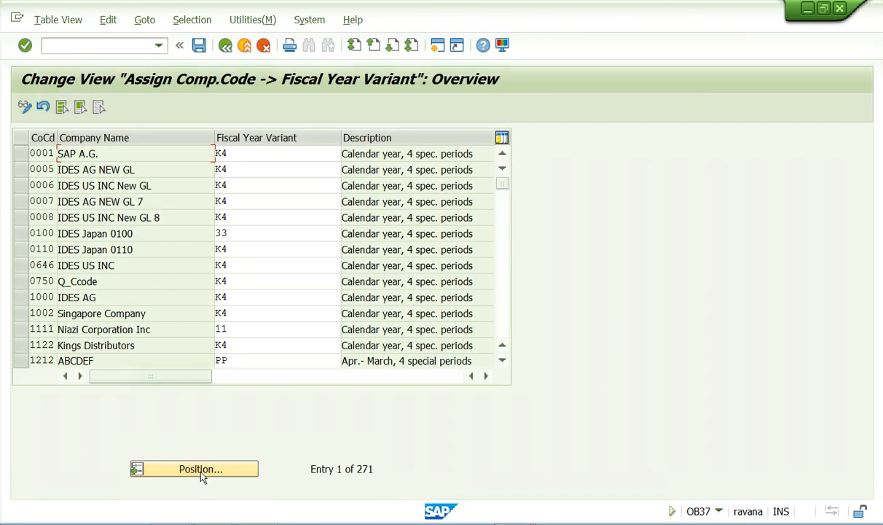
pyautogui.click(201, 471)
pyautogui.click(184, 230)
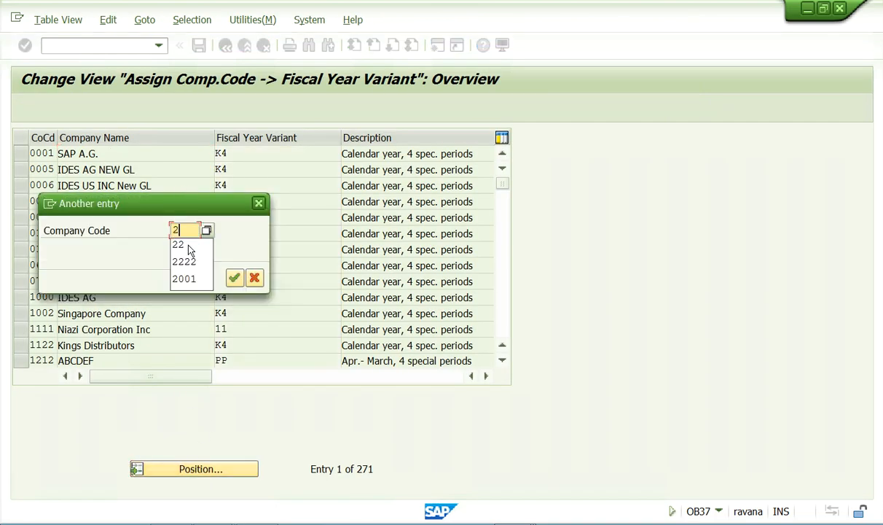
pyautogui.click(186, 258)
pyautogui.click(234, 277)
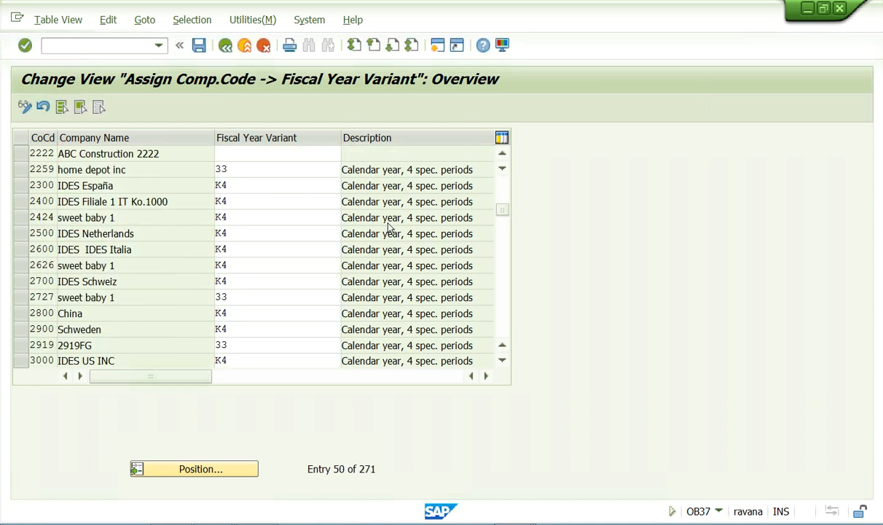
# Assign fiscal year variant 22 to company code 2222 from the list of available variants
pyautogui.press('F4')
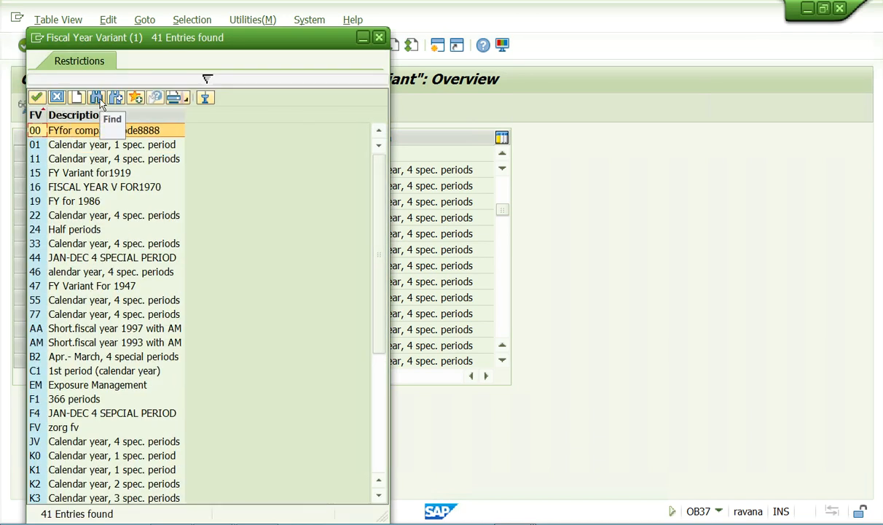
pyautogui.click(40, 213)
pyautogui.doubleClick(119, 218)
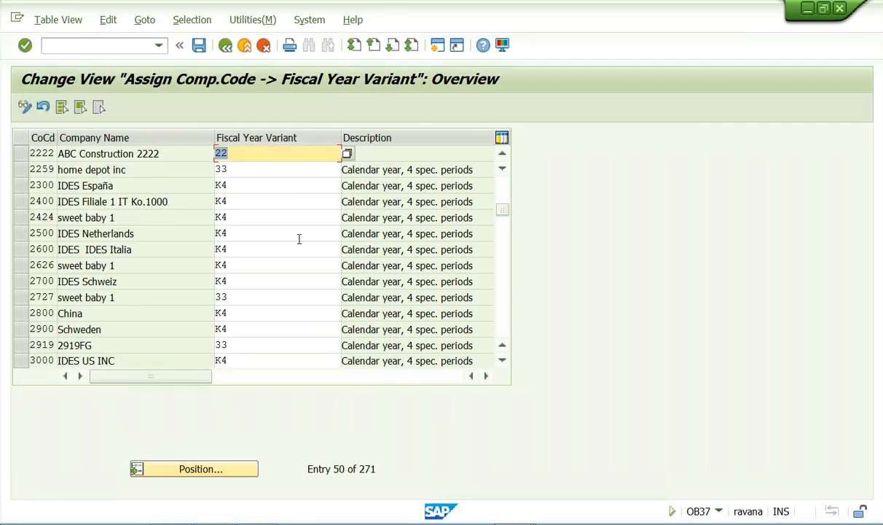
pyautogui.press('Return')
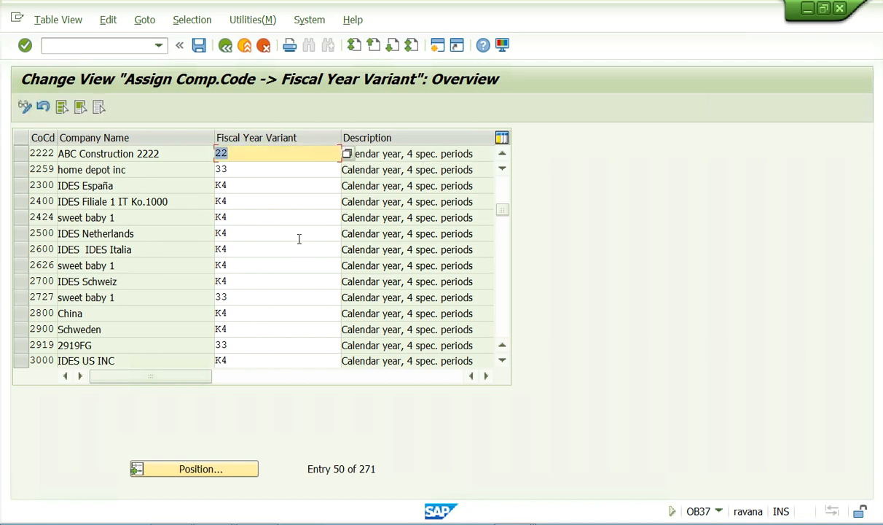
# Save the company code assignment under the customizing request "New Company Setup for ABC Corporation 2222" and leave the assignment overview
pyautogui.click(199, 45)
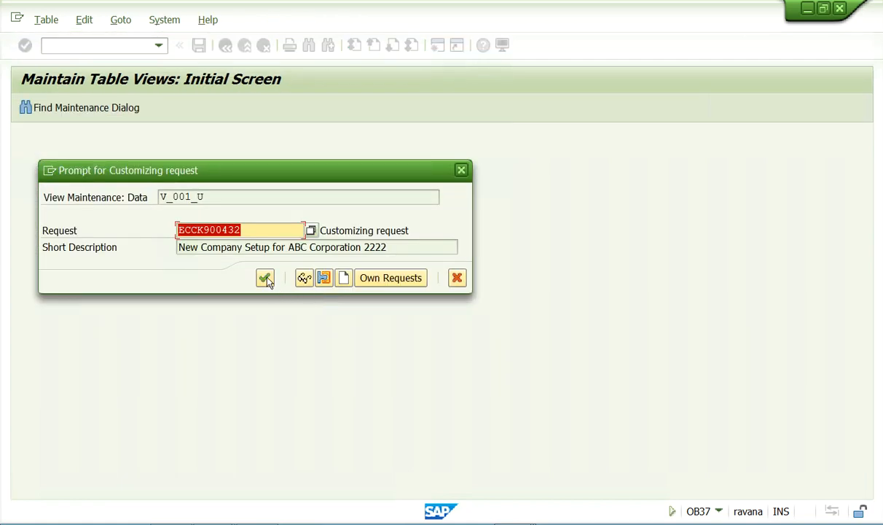
pyautogui.click(265, 280)
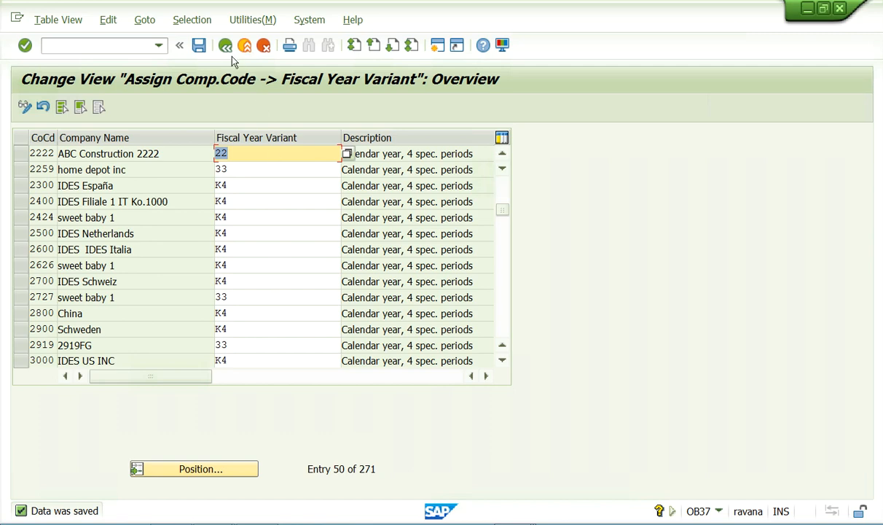
pyautogui.click(225, 45)
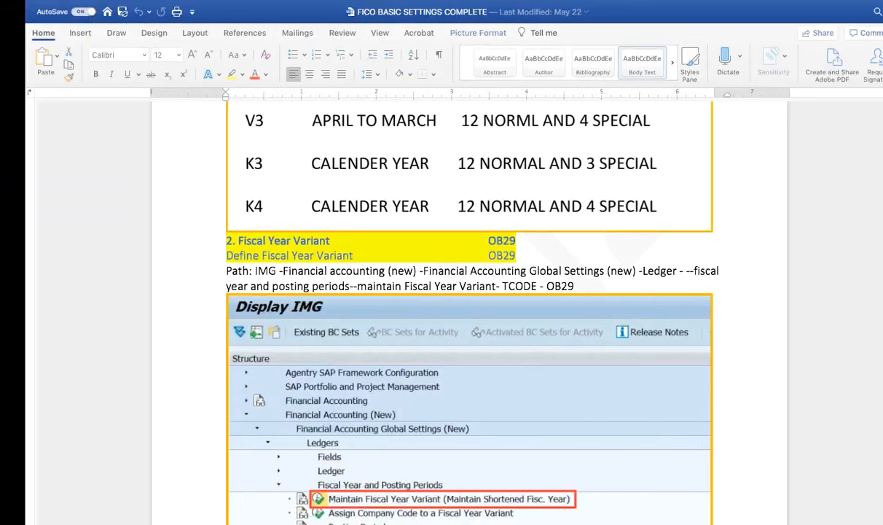
# Switch to the Word document "FICO BASIC SETTINGS COMPLETE" and examine the notes on shortened fiscal years, copying variants and the OB37 assignment
pyautogui.scroll(-10, 443, 365)
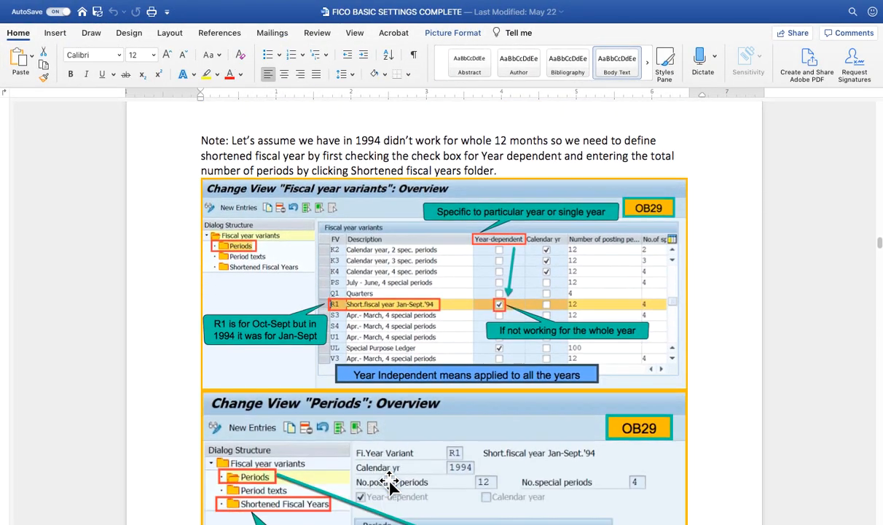
pyautogui.scroll(-15, 394, 466)
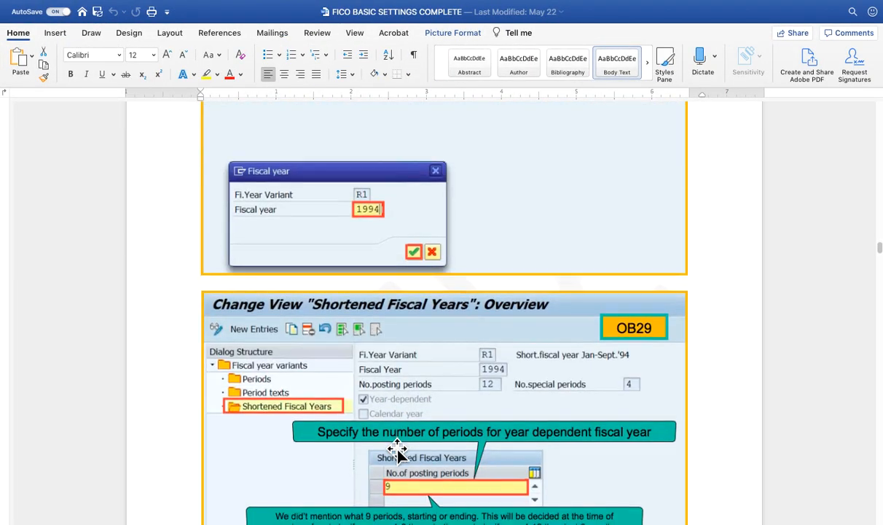
pyautogui.scroll(-20, 398, 451)
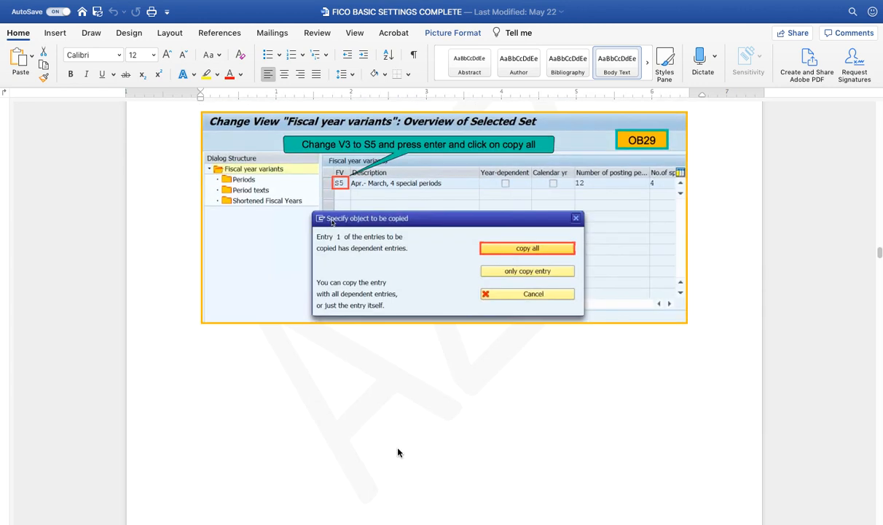
pyautogui.scroll(-20, 398, 452)
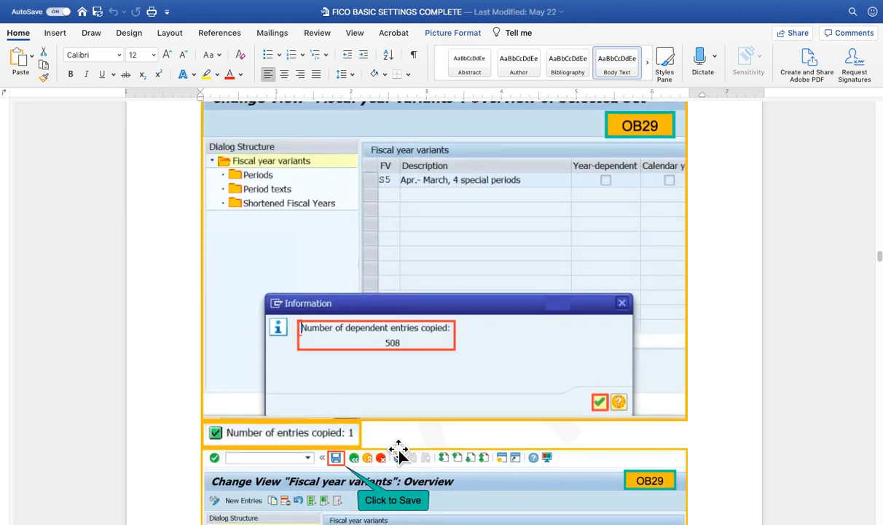
pyautogui.scroll(-3, 399, 452)
pyautogui.scroll(3, 399, 452)
pyautogui.scroll(-5, 398, 449)
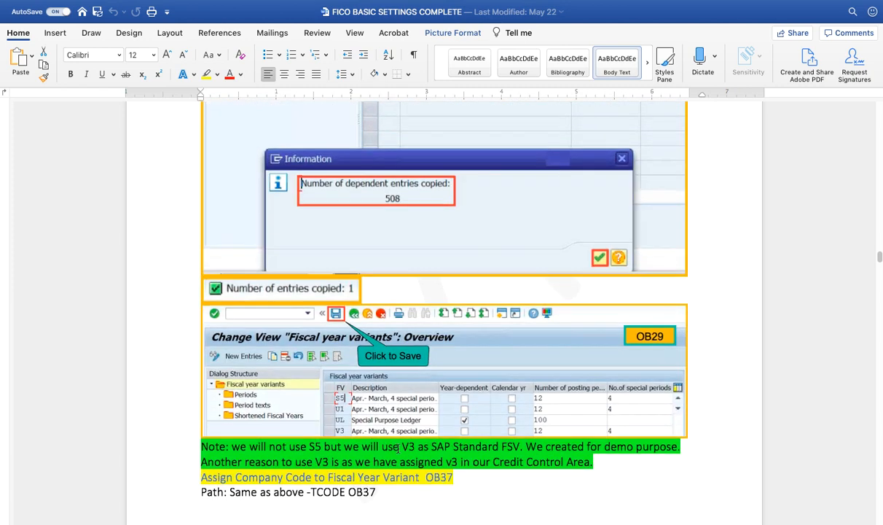
pyautogui.scroll(-5, 397, 449)
pyautogui.scroll(-3, 398, 449)
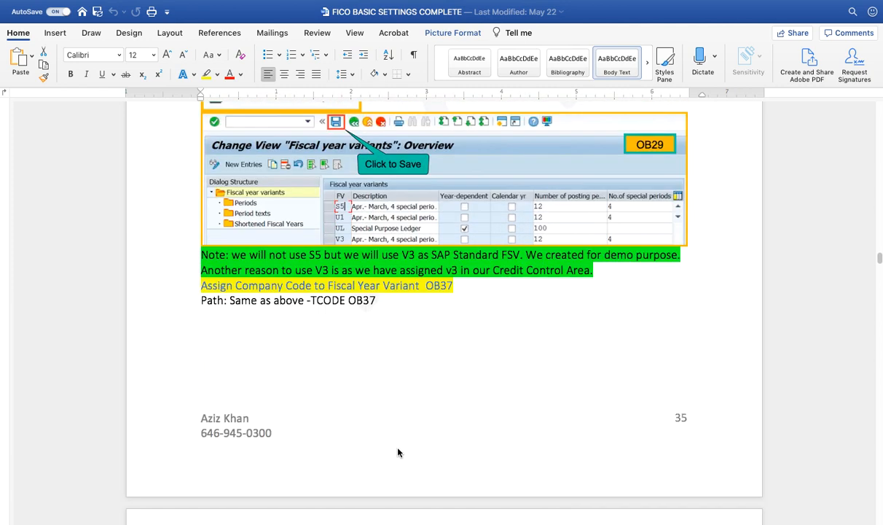
# Examine the document's OB37 notes on assigning fiscal year variant V3 to company code 3333, up to the Chart of Accounts section
pyautogui.scroll(-10, 398, 451)
pyautogui.scroll(4, 399, 451)
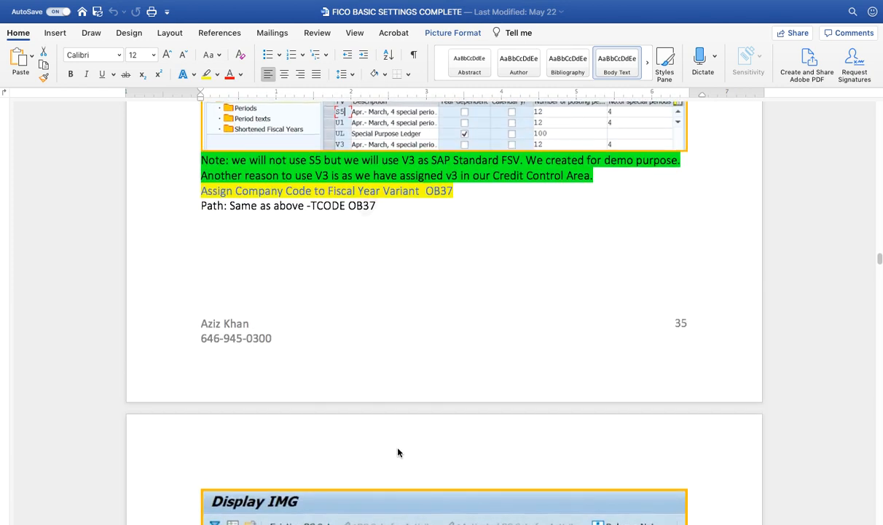
pyautogui.scroll(-5, 336, 508)
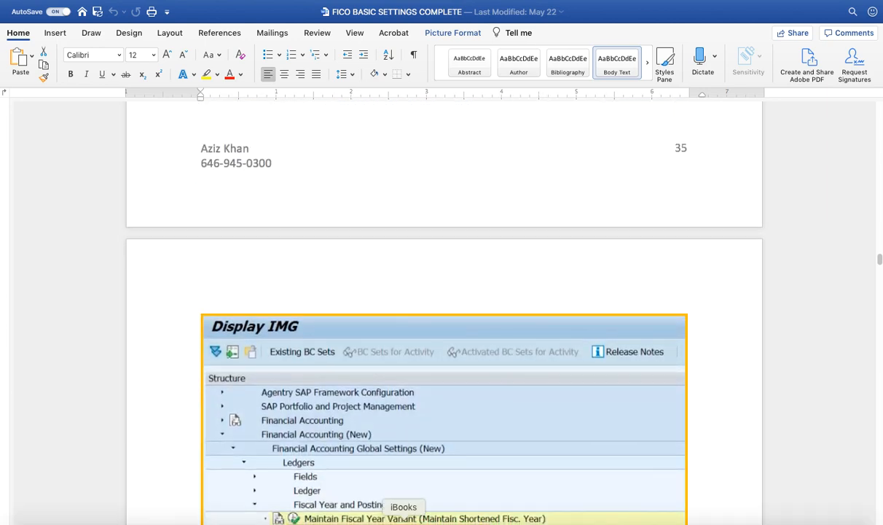
pyautogui.scroll(-16, 405, 416)
pyautogui.scroll(-10, 411, 419)
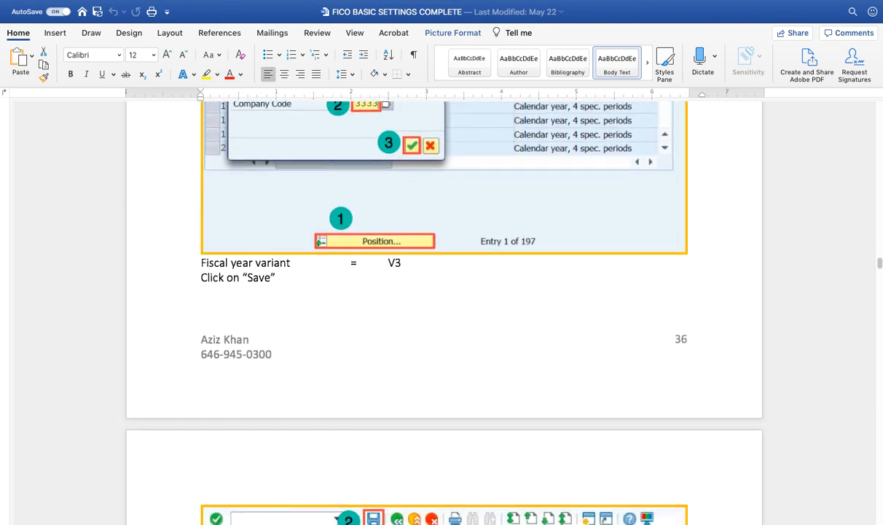
pyautogui.scroll(-15, 578, 415)
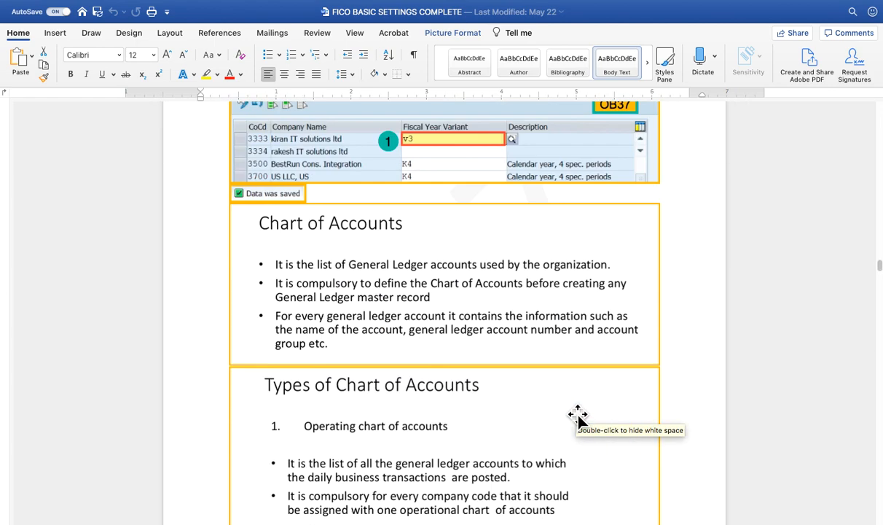
pyautogui.scroll(-4, 578, 415)
pyautogui.scroll(8, 578, 416)
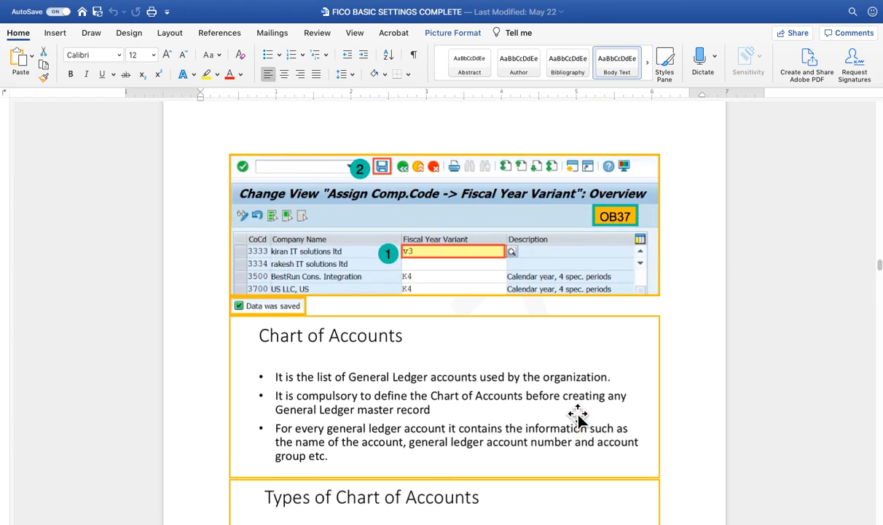
# Read the Chart of Accounts definition and the notes on the operating, group and country specific chart types
pyautogui.scroll(-8, 578, 415)
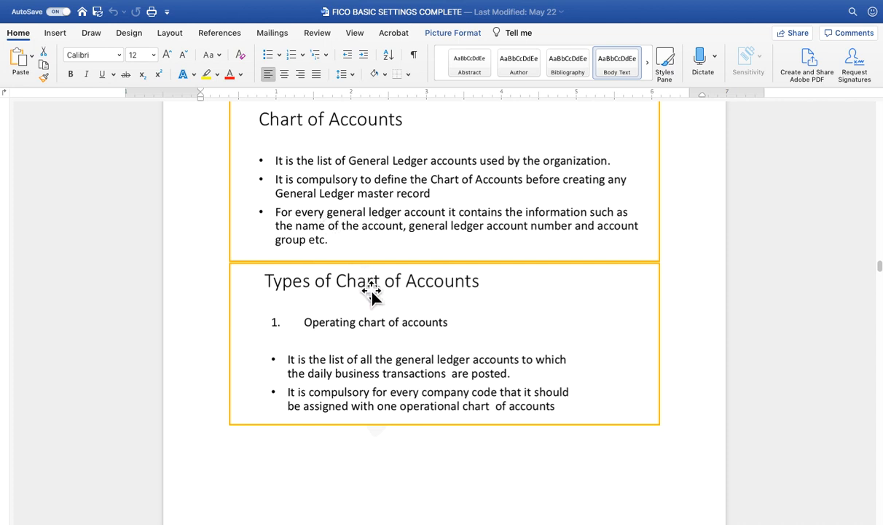
pyautogui.scroll(-5, 394, 397)
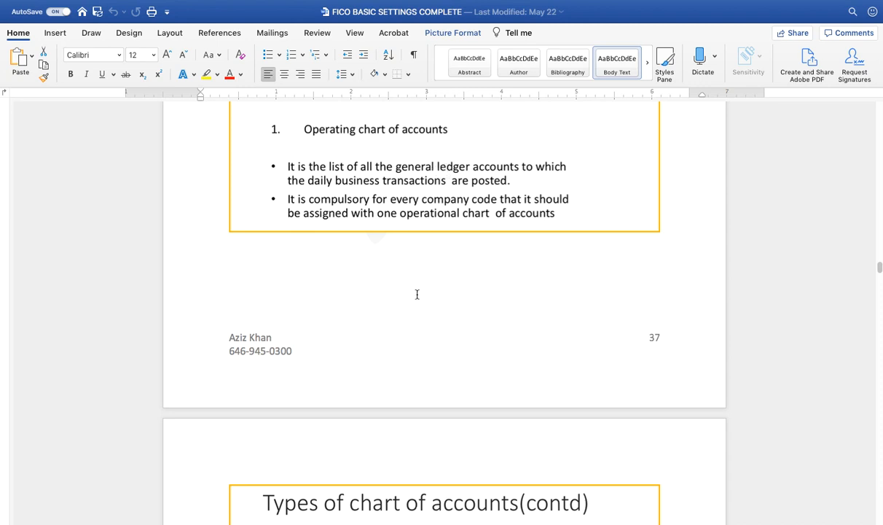
pyautogui.scroll(-6, 416, 295)
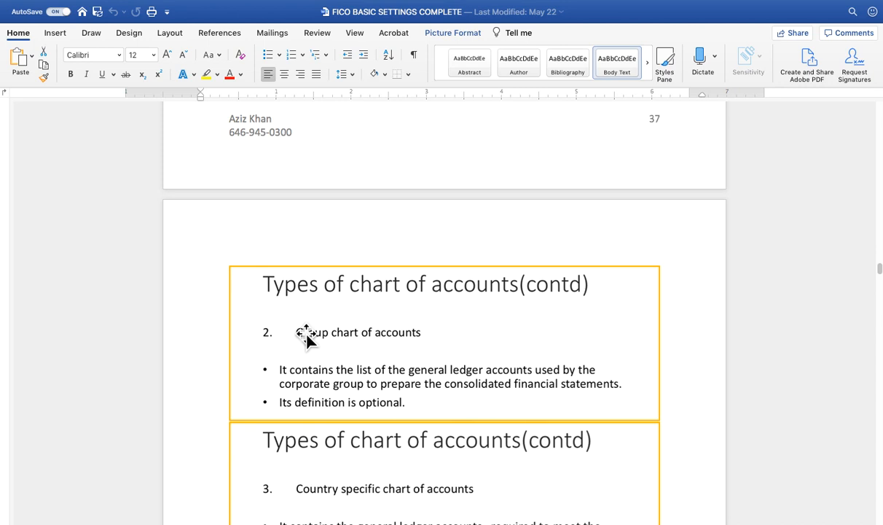
pyautogui.scroll(-2, 412, 330)
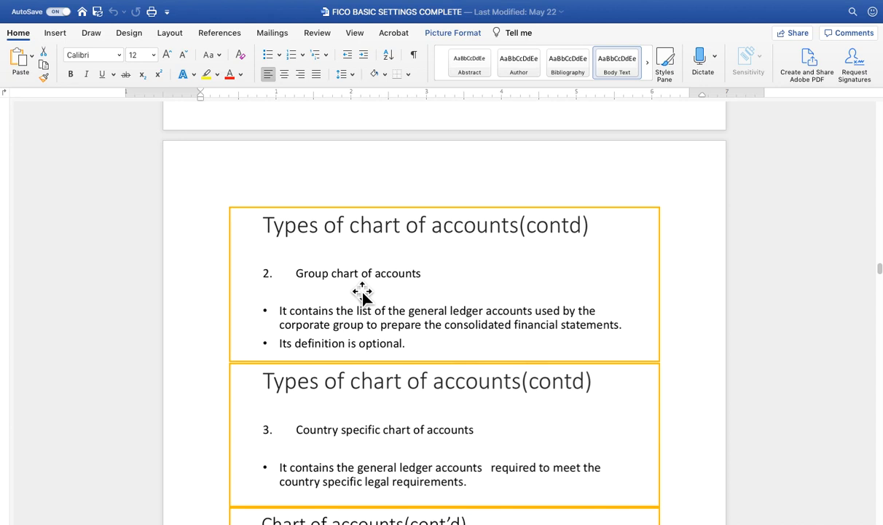
pyautogui.scroll(-4, 362, 293)
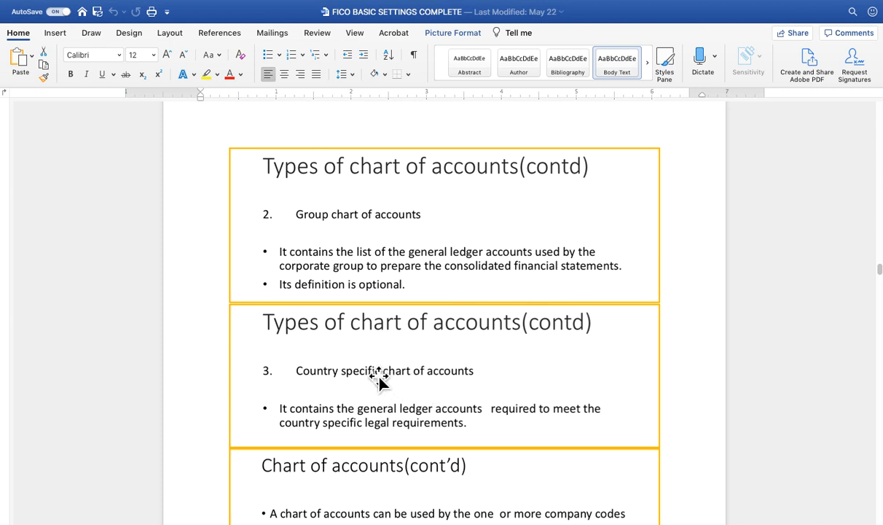
pyautogui.scroll(-5, 394, 372)
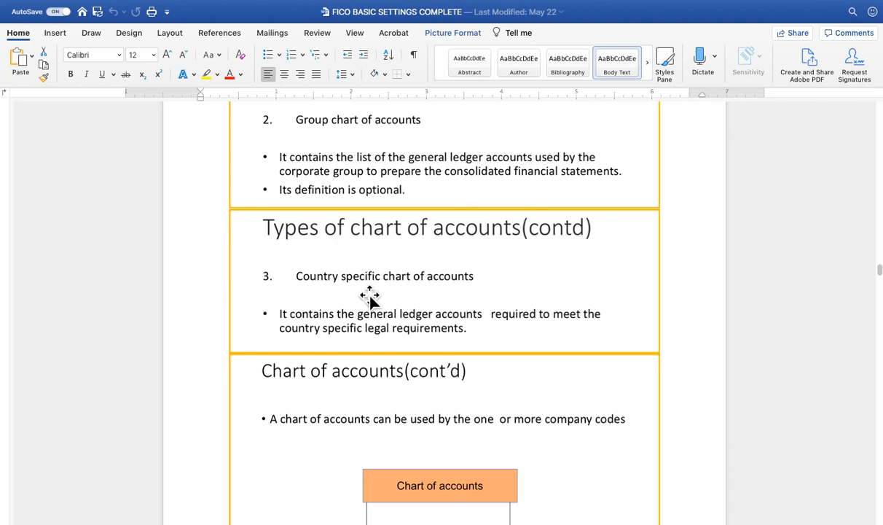
pyautogui.scroll(-1, 449, 309)
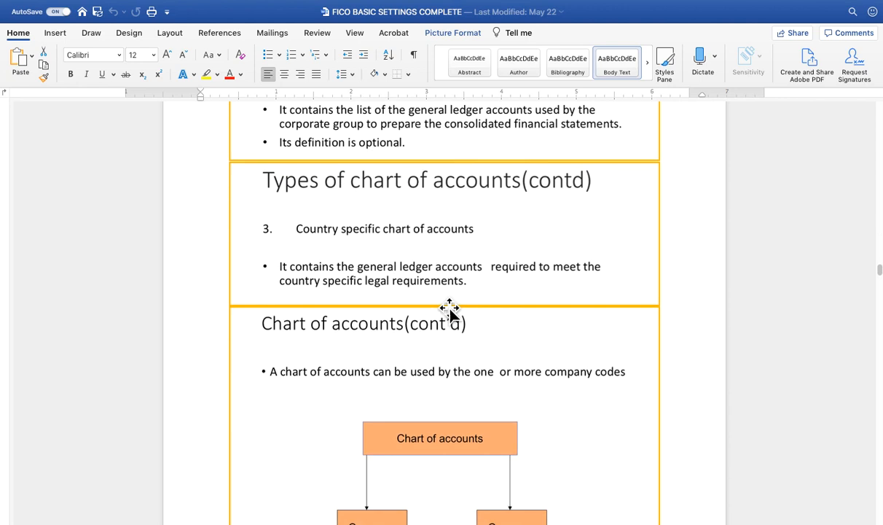
pyautogui.scroll(-1, 450, 309)
pyautogui.scroll(-2, 449, 310)
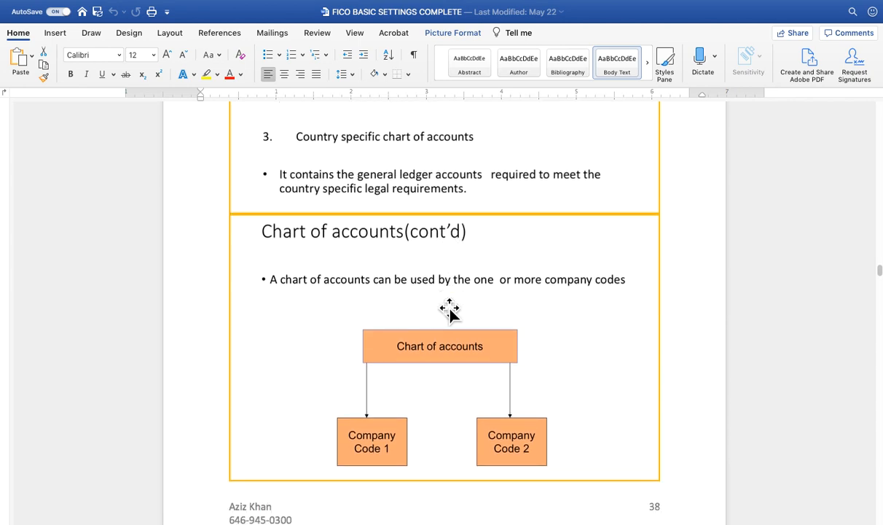
# Review the group, operating and country specific chart of accounts notes again to compare their purposes
pyautogui.scroll(6, 450, 310)
pyautogui.scroll(-1, 449, 310)
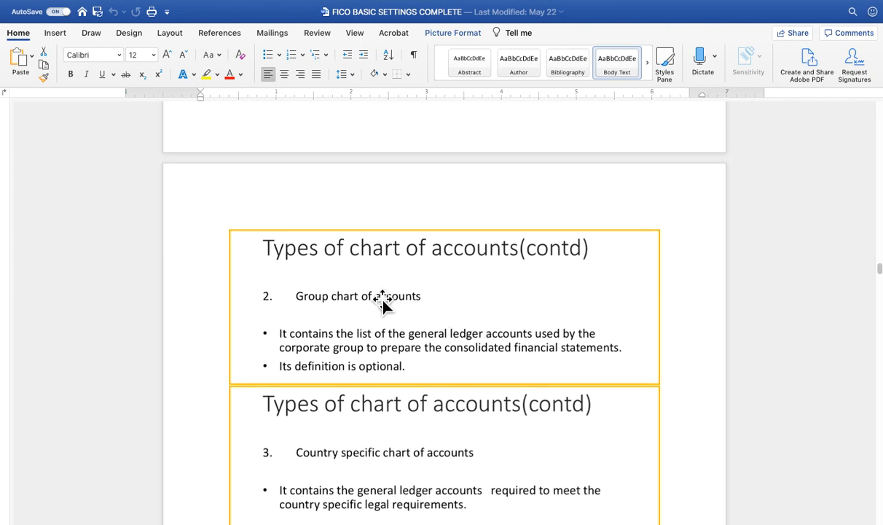
pyautogui.scroll(10, 408, 301)
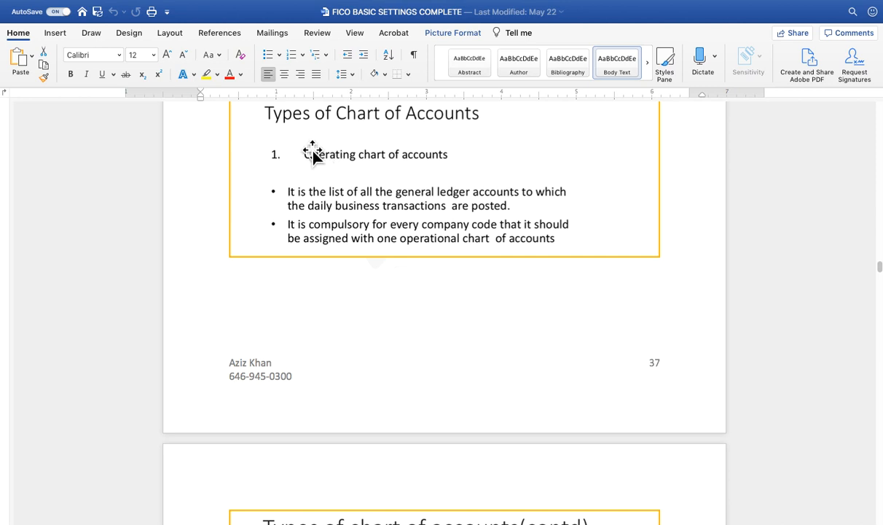
pyautogui.scroll(-10, 485, 250)
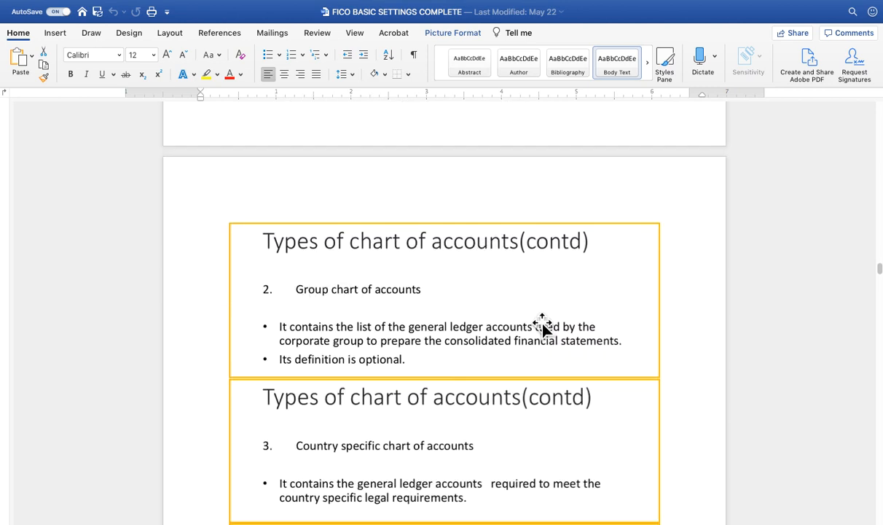
pyautogui.scroll(-2, 543, 329)
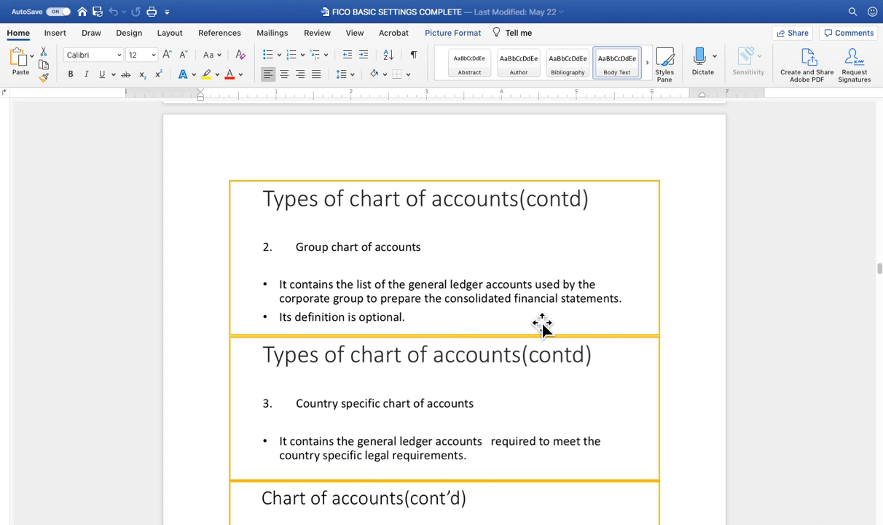
pyautogui.scroll(-3, 543, 328)
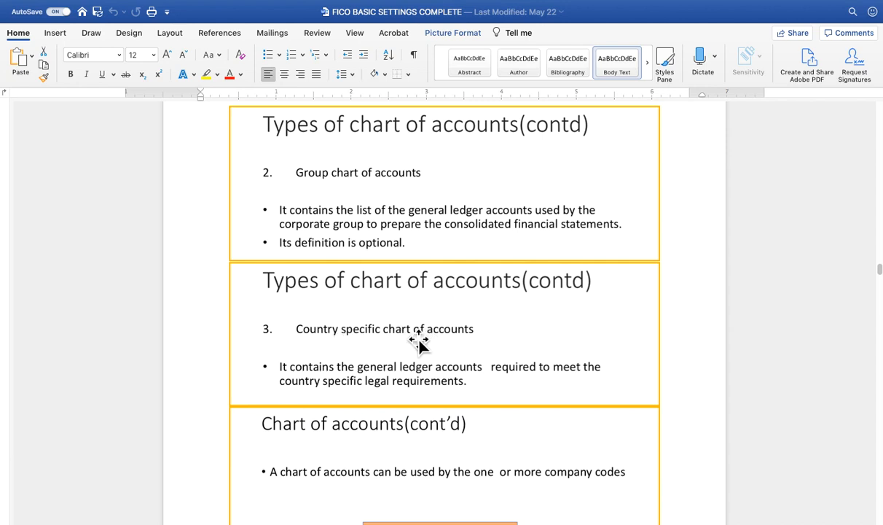
pyautogui.scroll(-3, 434, 340)
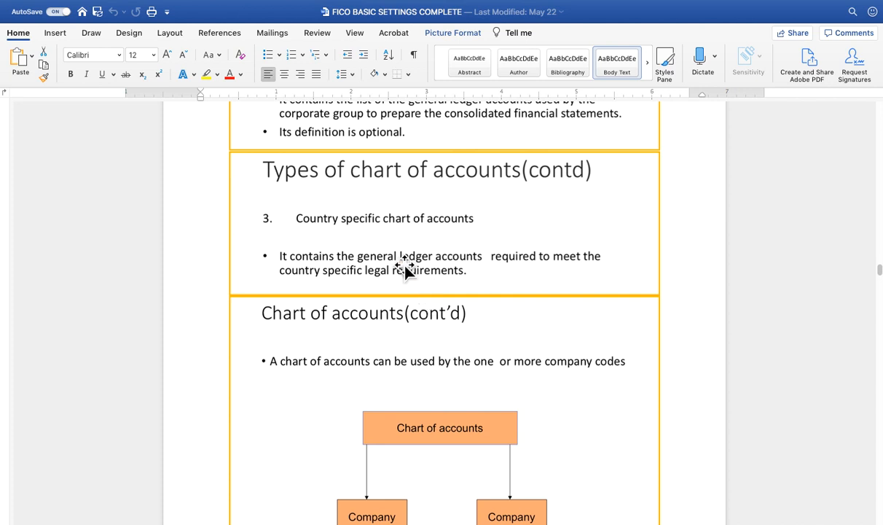
pyautogui.scroll(6, 406, 270)
pyautogui.scroll(7, 406, 270)
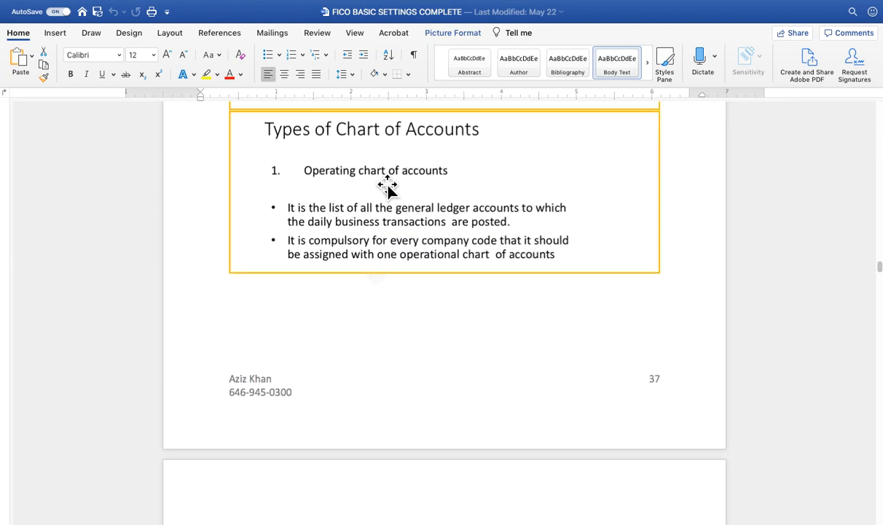
# Examine the two diagrams relating charts of accounts to company codes, including the operational and country specific chart pairing
pyautogui.scroll(-15, 421, 302)
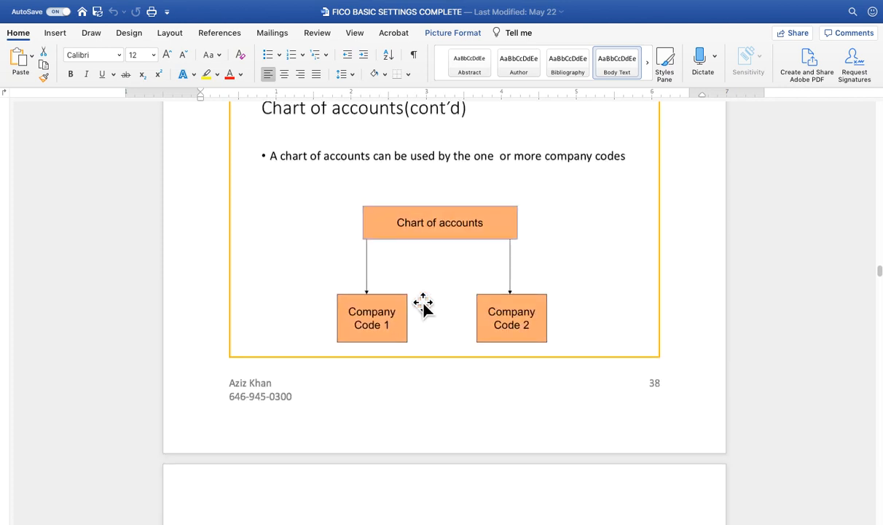
pyautogui.scroll(2, 517, 312)
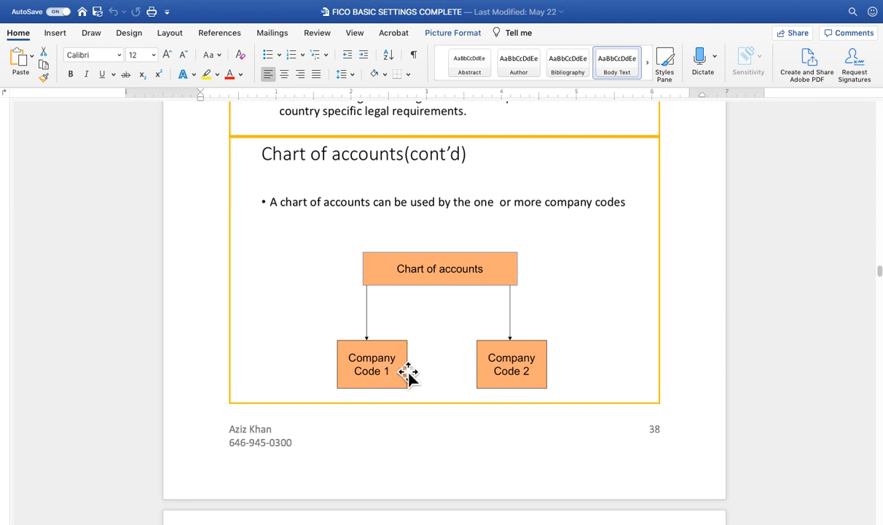
pyautogui.scroll(-10, 408, 373)
pyautogui.scroll(-5, 412, 373)
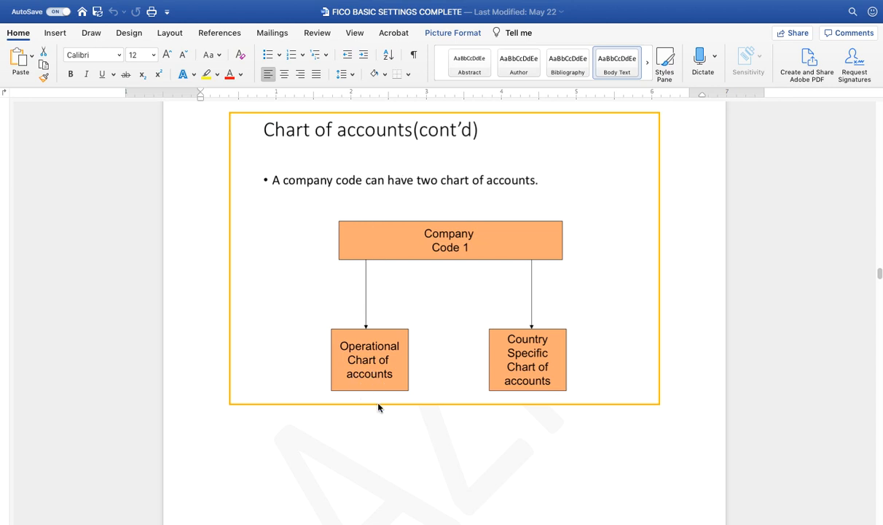
pyautogui.scroll(-2, 522, 400)
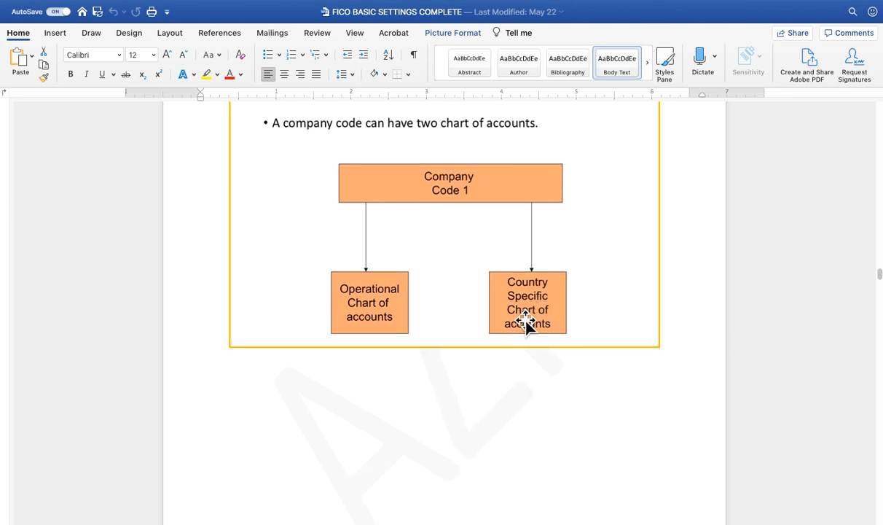
# Look up the IMG path to Edit Chart of Accounts List in the notes on defining a chart of accounts with OB13
pyautogui.scroll(-20, 525, 324)
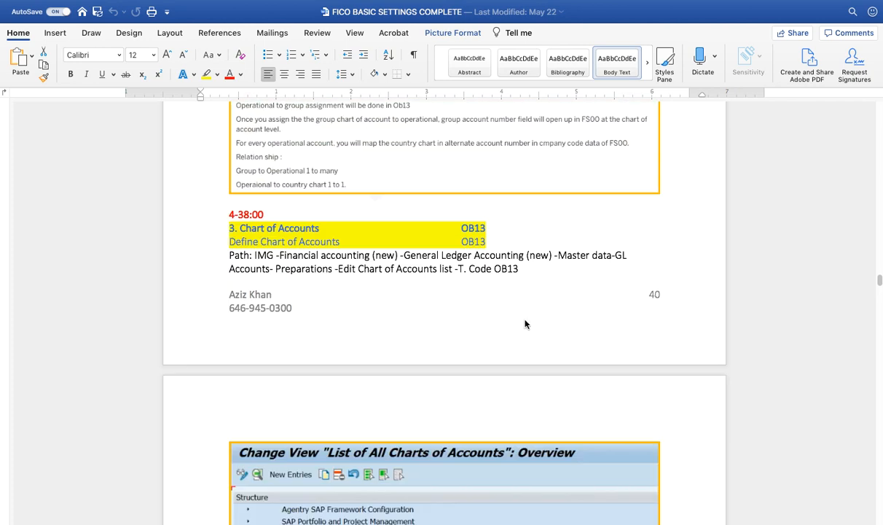
pyautogui.scroll(-4, 524, 324)
pyautogui.scroll(3, 525, 324)
pyautogui.scroll(-2, 524, 321)
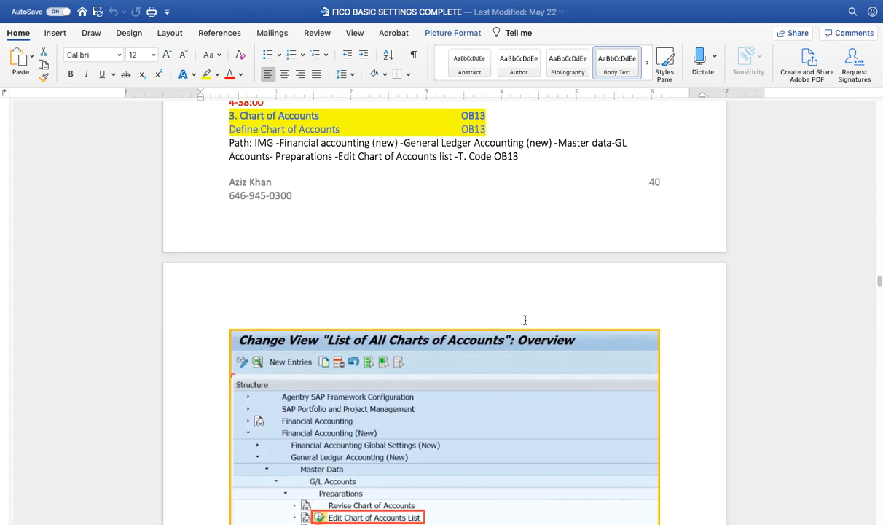
pyautogui.scroll(-2, 525, 319)
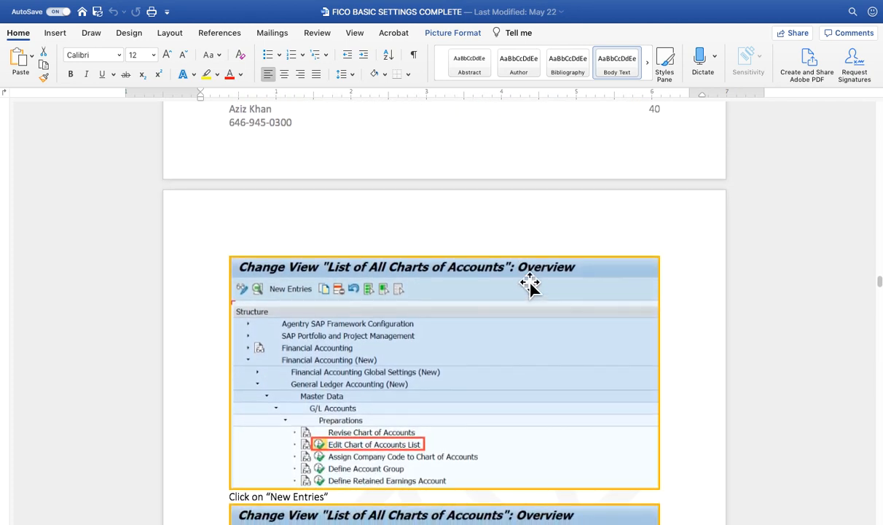
# Switch to SAP, restart the SPRO transaction from the command history and display the SAP Reference IMG
pyautogui.hotkey('ctrl', 'Left')
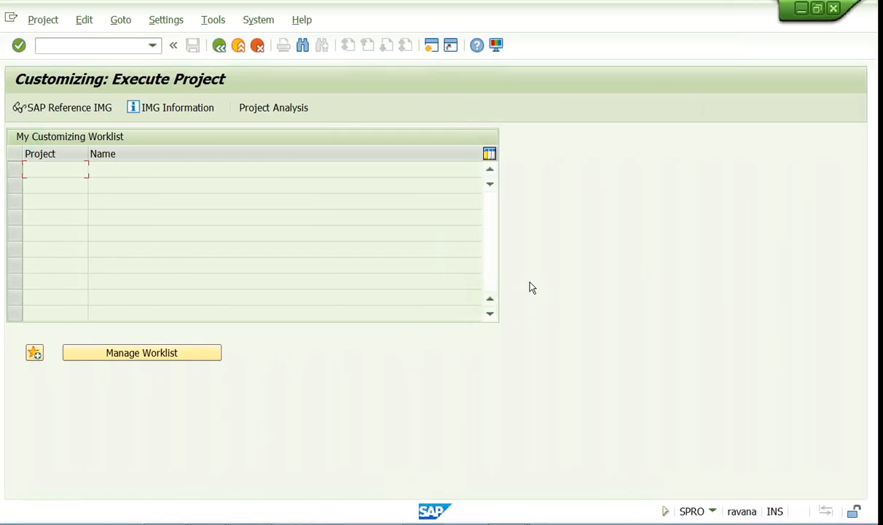
pyautogui.click(225, 46)
pyautogui.click(159, 45)
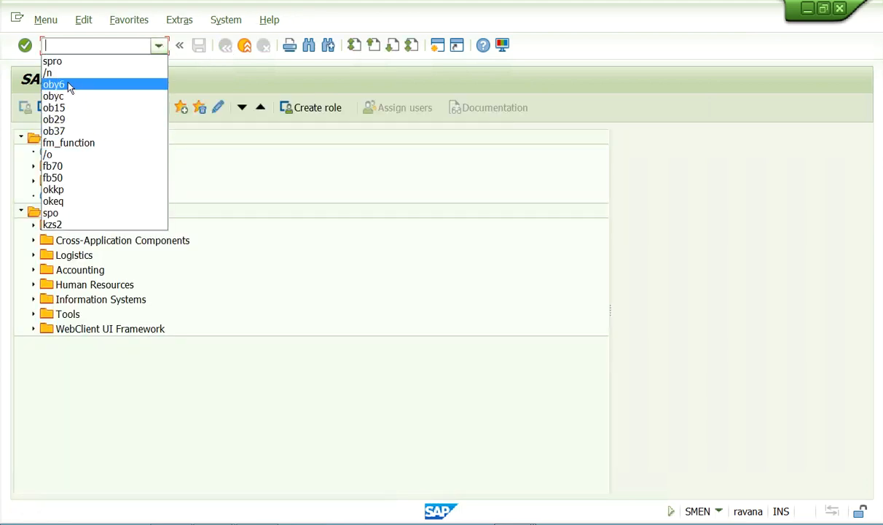
pyautogui.click(70, 61)
pyautogui.click(25, 45)
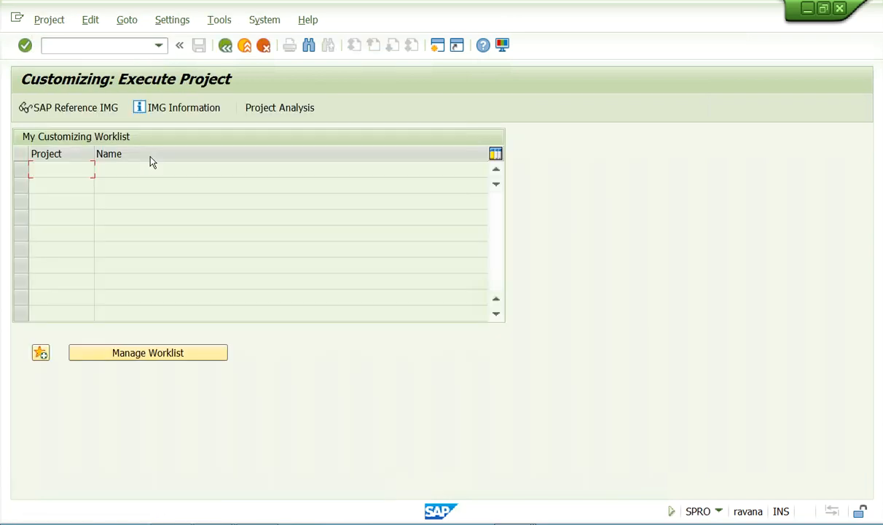
pyautogui.click(76, 109)
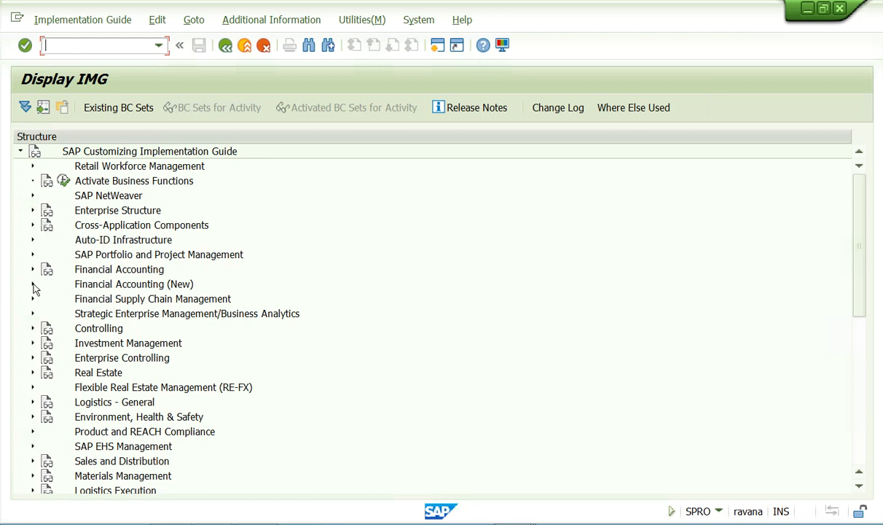
pyautogui.click(33, 284)
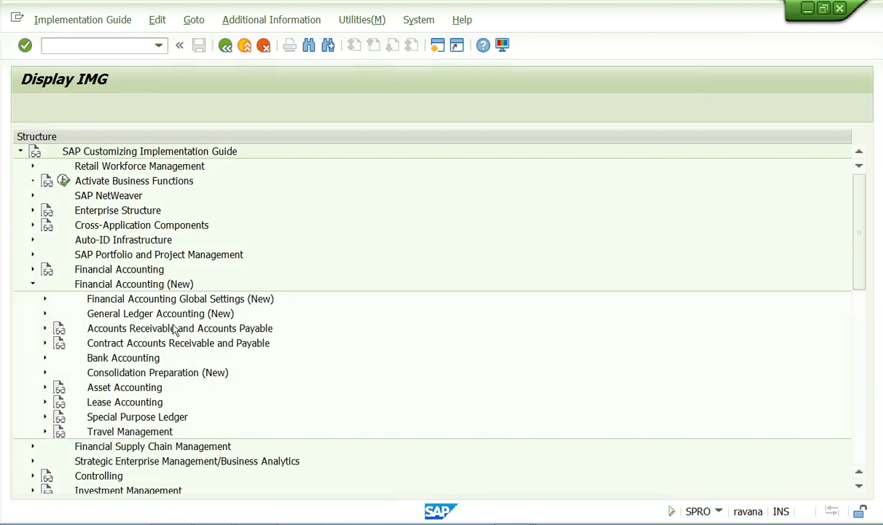
pyautogui.click(45, 300)
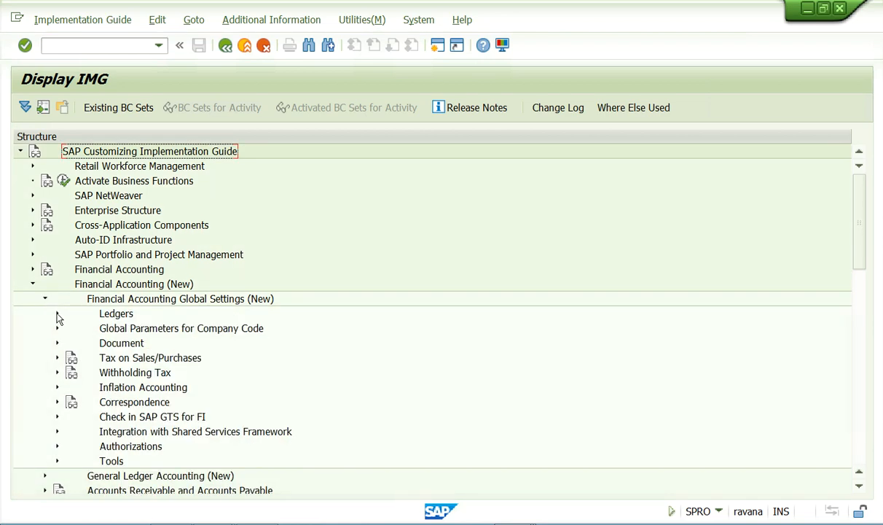
pyautogui.click(57, 314)
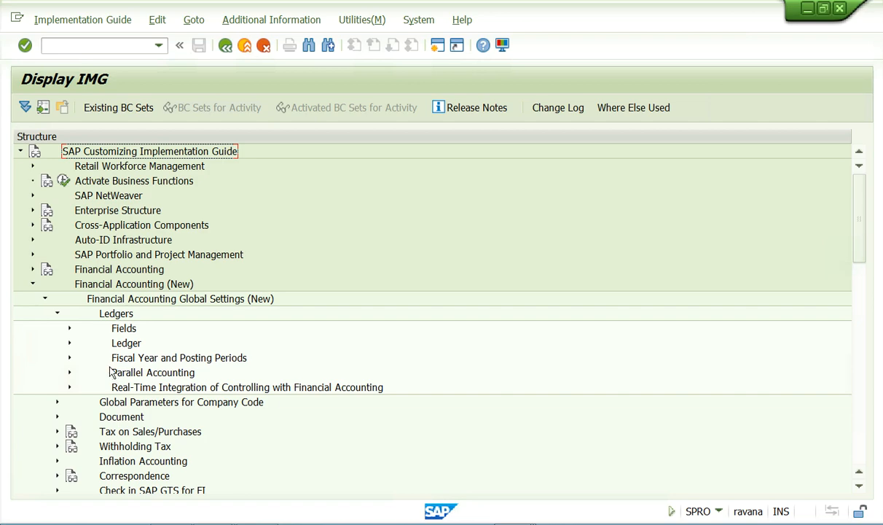
pyautogui.click(69, 329)
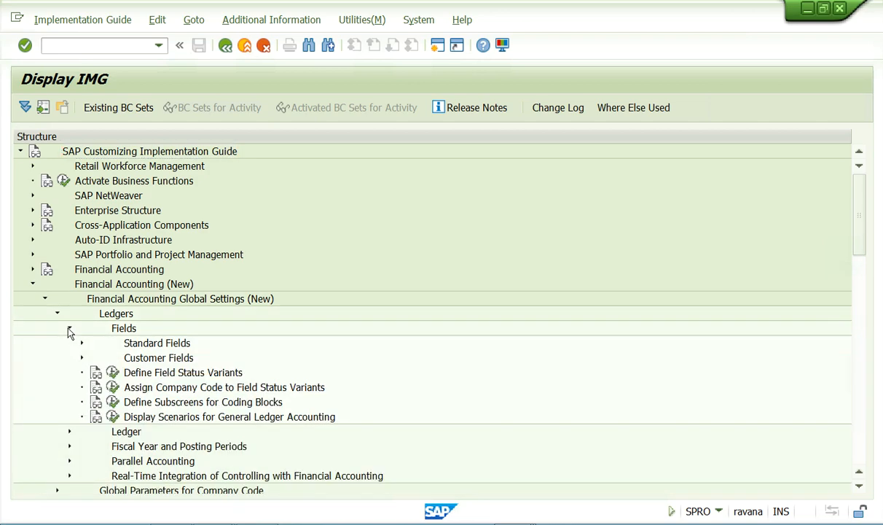
pyautogui.click(69, 330)
pyautogui.click(44, 299)
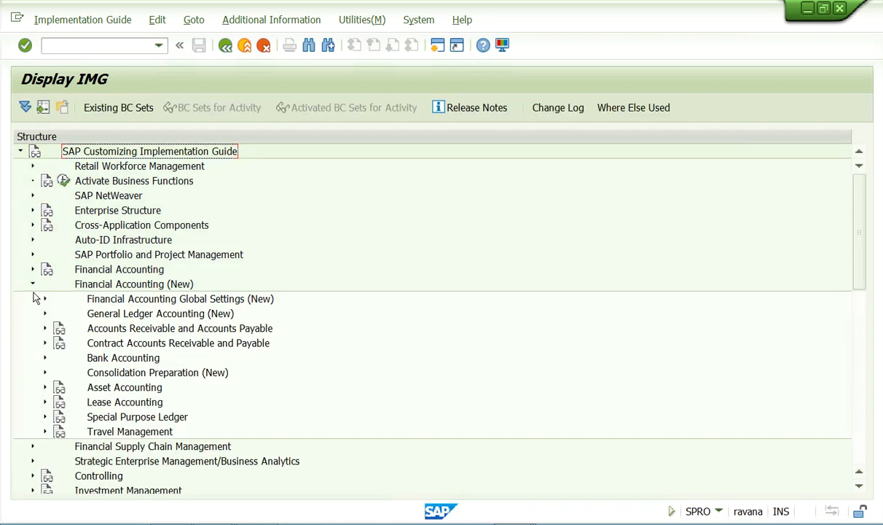
pyautogui.click(32, 284)
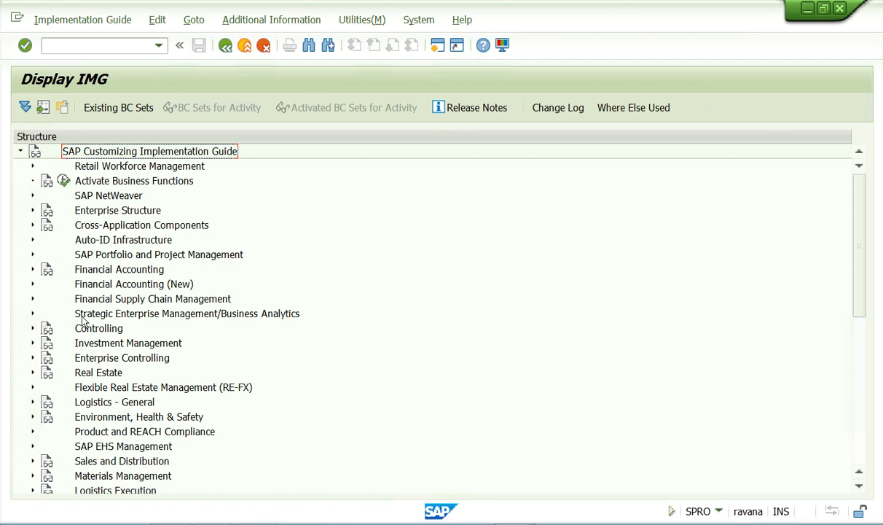
# Open Edit Chart of Accounts List in the G/L account preparations of the General Ledger Accounting (New) master data, under Financial Accounting (New)
pyautogui.click(32, 286)
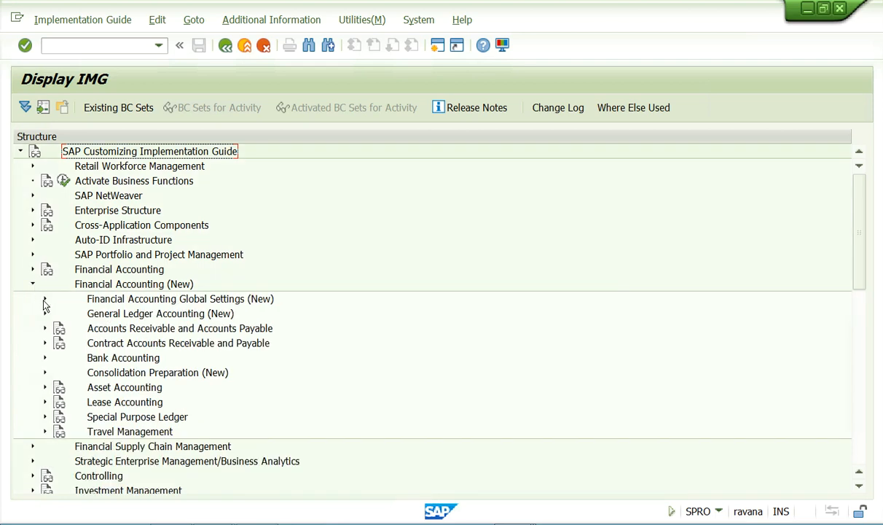
pyautogui.click(44, 313)
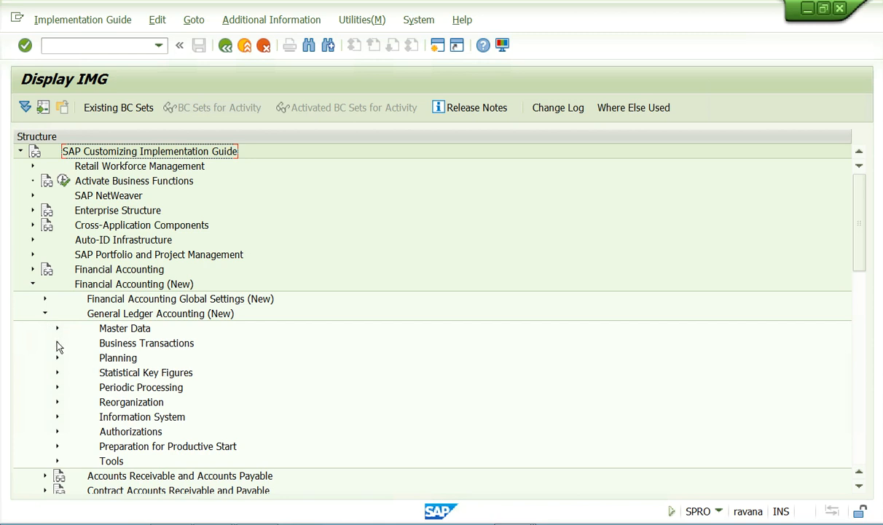
pyautogui.click(58, 330)
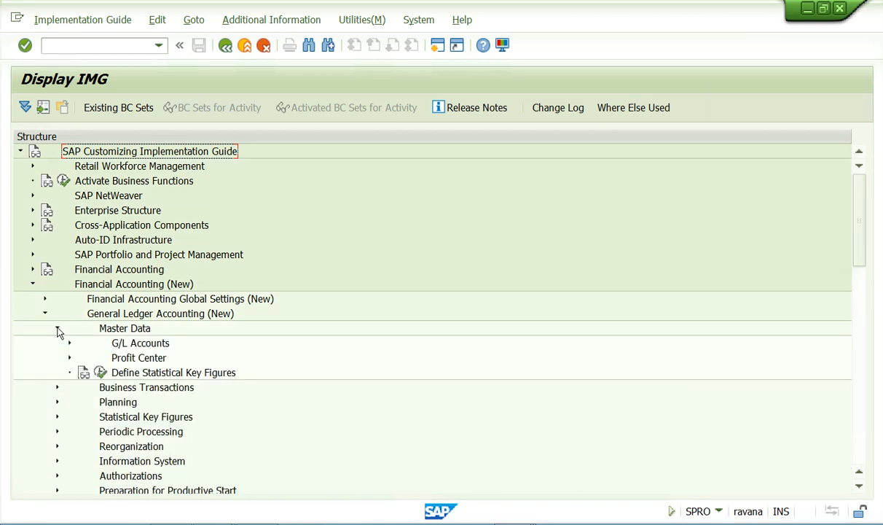
pyautogui.click(70, 343)
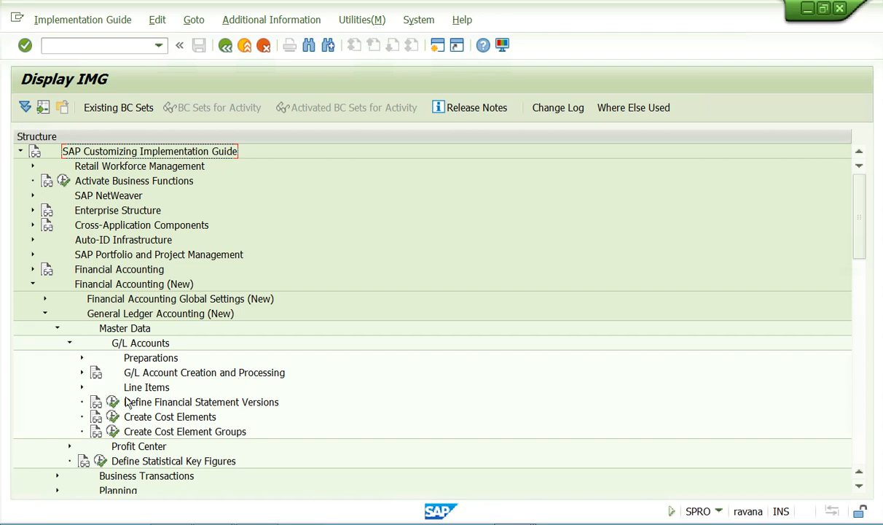
pyautogui.click(82, 357)
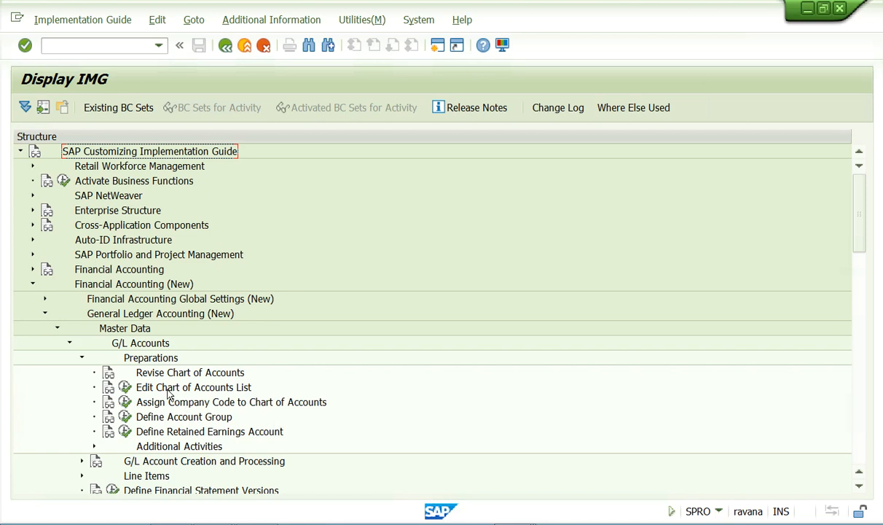
pyautogui.click(126, 386)
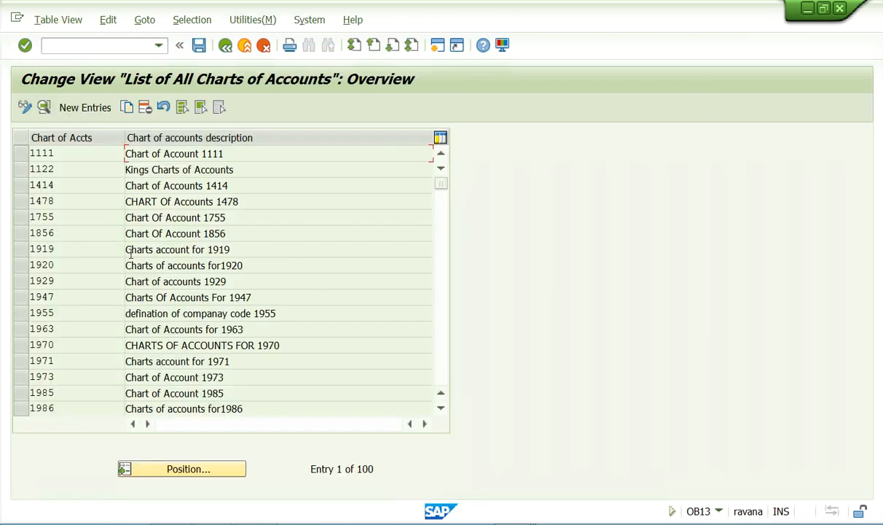
# Start a new chart of accounts entry with key 2222 and description "Chart of Account 2222"
pyautogui.click(86, 110)
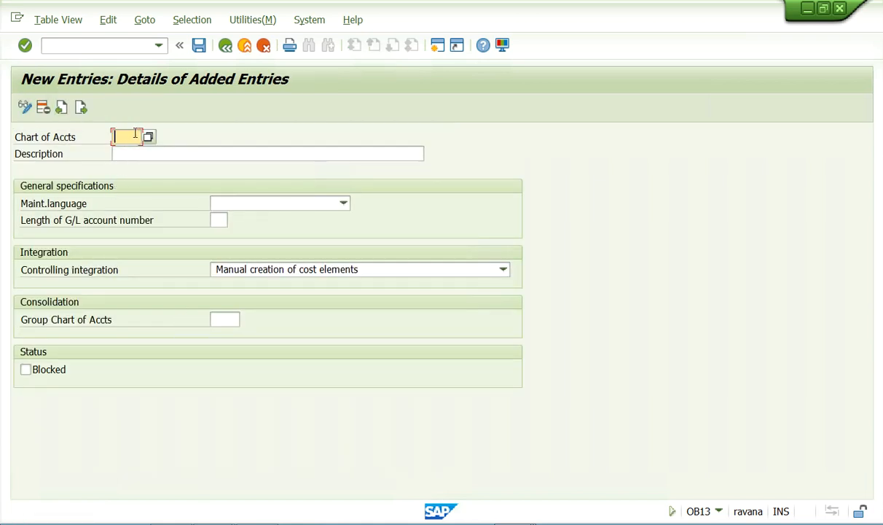
pyautogui.write('2222')
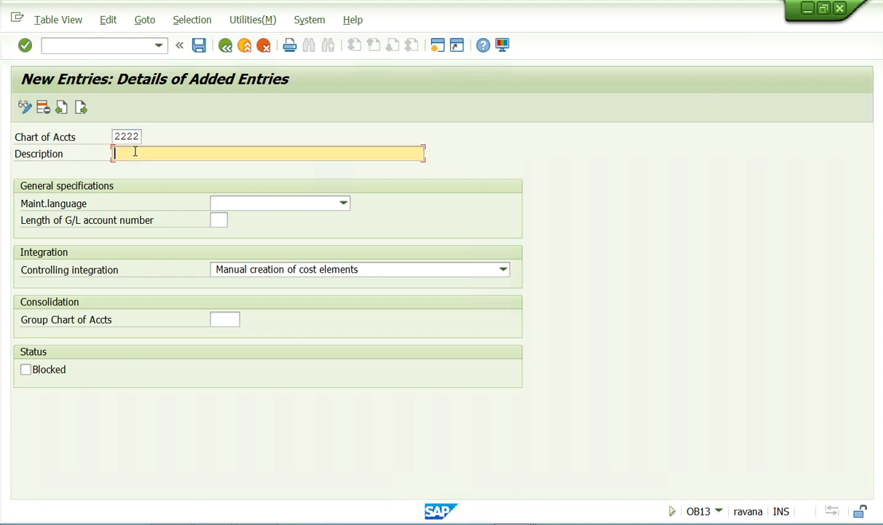
pyautogui.write('Cha')
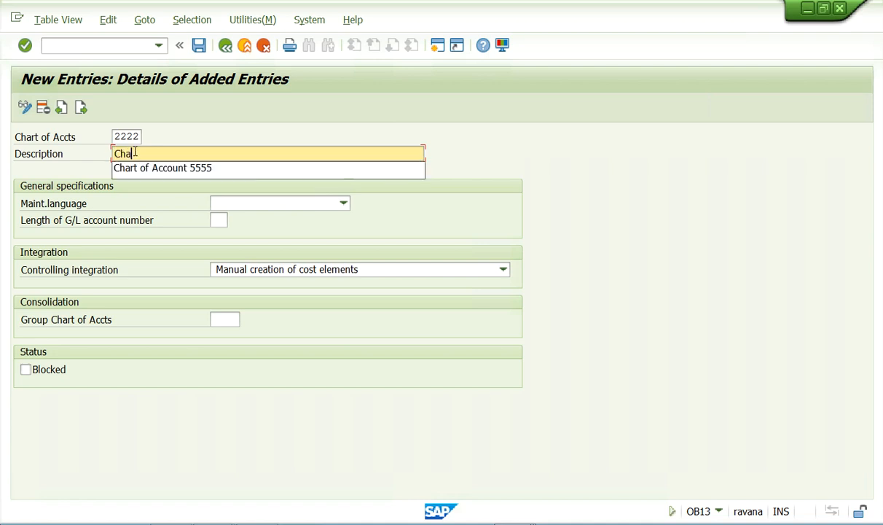
pyautogui.write('rt of Account 2222')
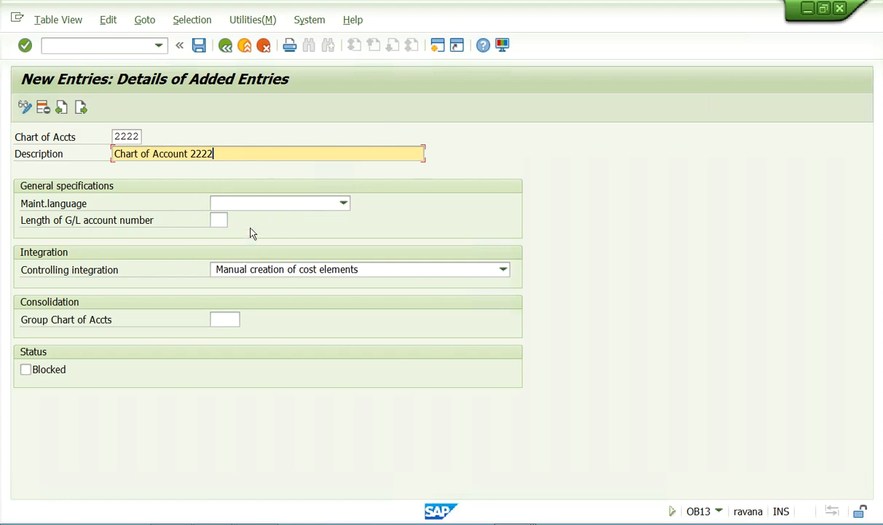
# Set the maintenance language to English and the G/L account number length to 6
pyautogui.click(250, 204)
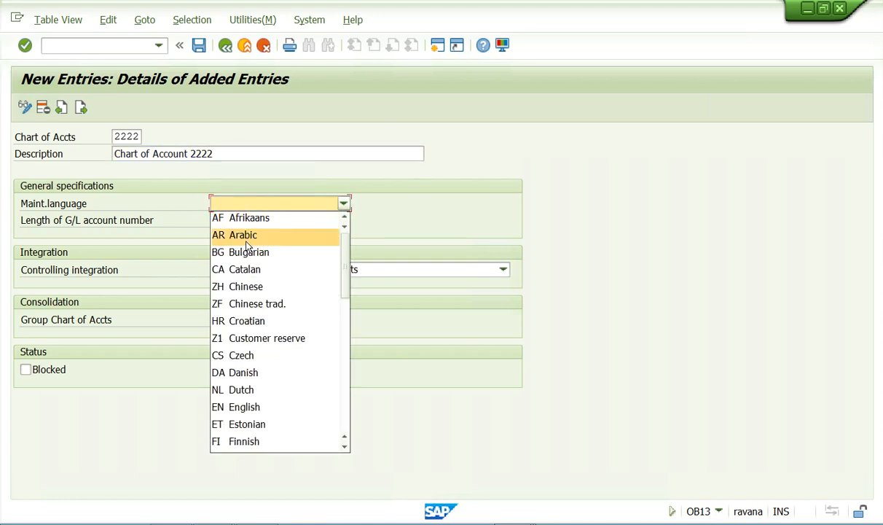
pyautogui.press('e')
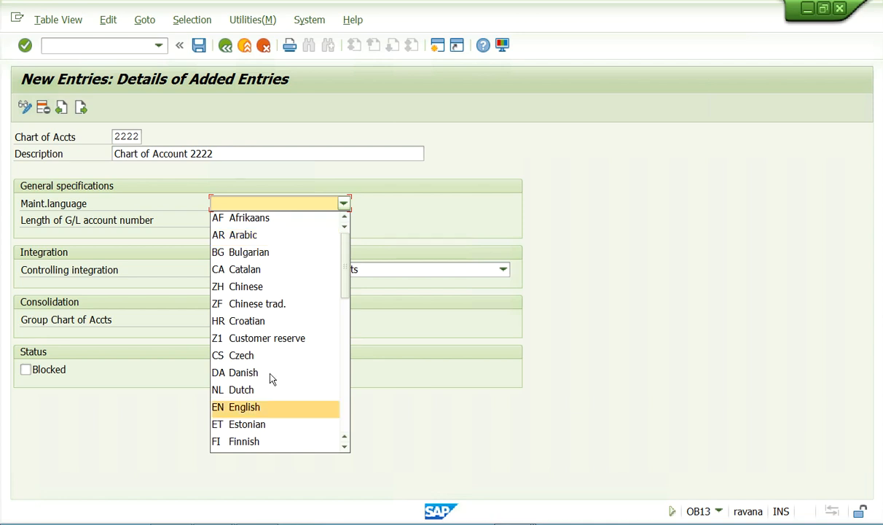
pyautogui.click(276, 408)
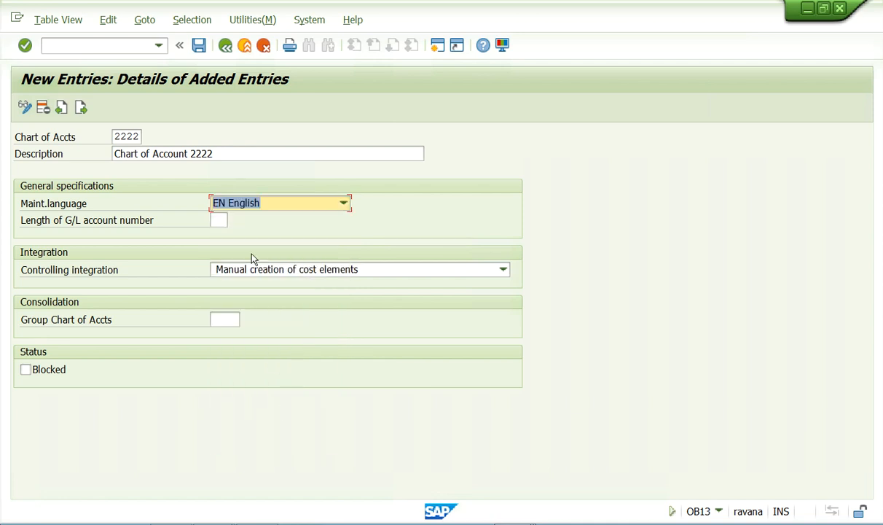
pyautogui.click(220, 221)
pyautogui.write('6')
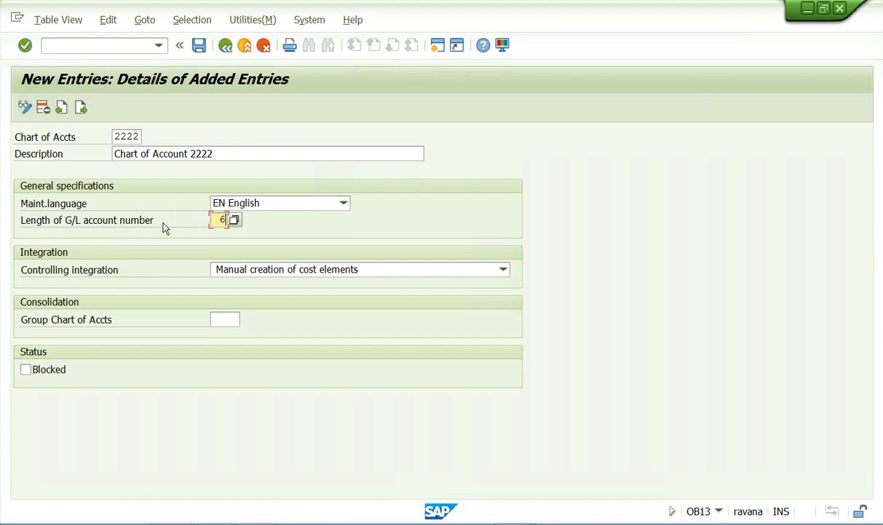
pyautogui.click(219, 220)
pyautogui.click(216, 321)
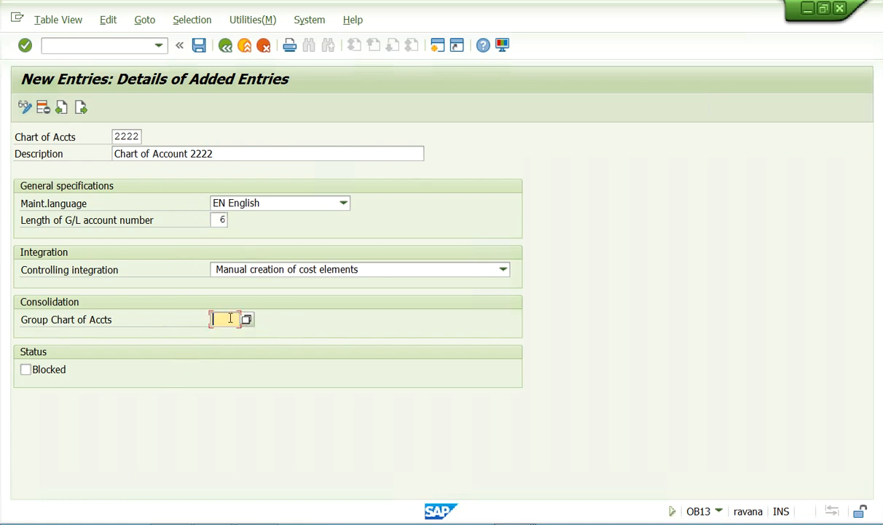
pyautogui.click(125, 136)
pyautogui.moveTo(114, 133); pyautogui.dragTo(146, 136)
pyautogui.click(143, 132)
pyautogui.click(141, 136)
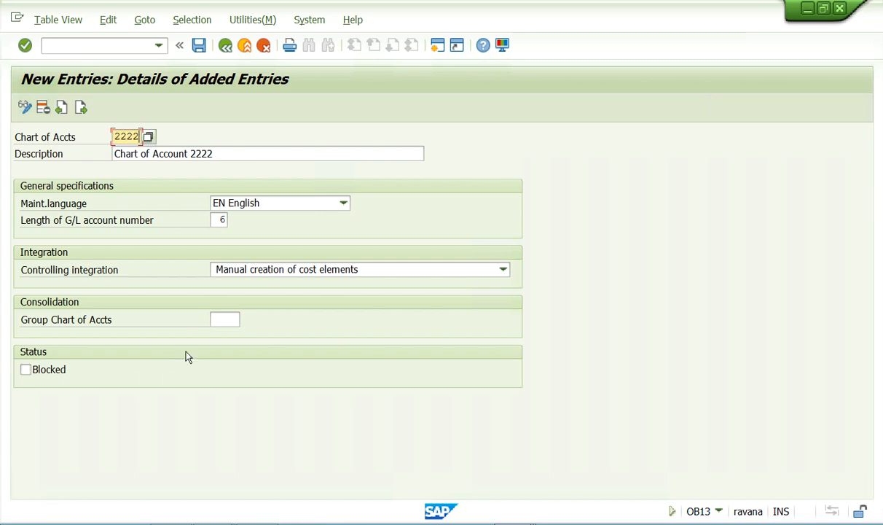
pyautogui.click(228, 320)
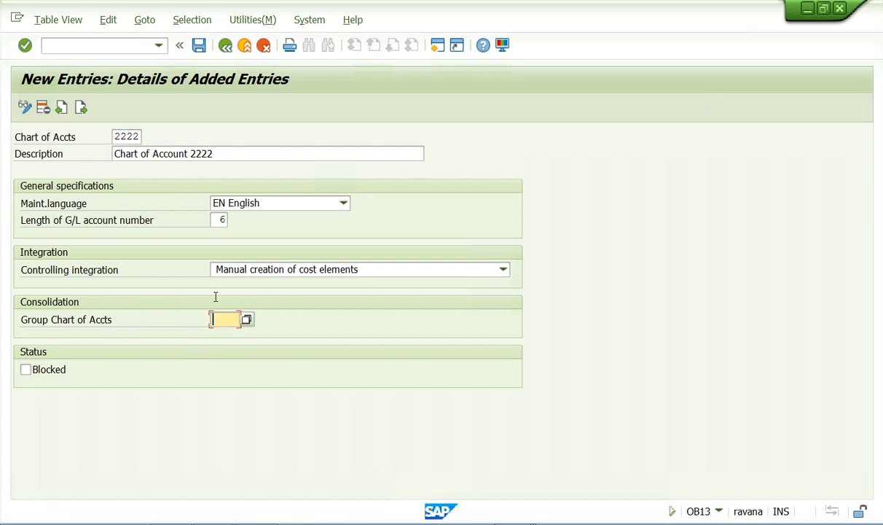
# Save the new chart of accounts under the proposed customizing request and return to the implementation guide
pyautogui.click(198, 45)
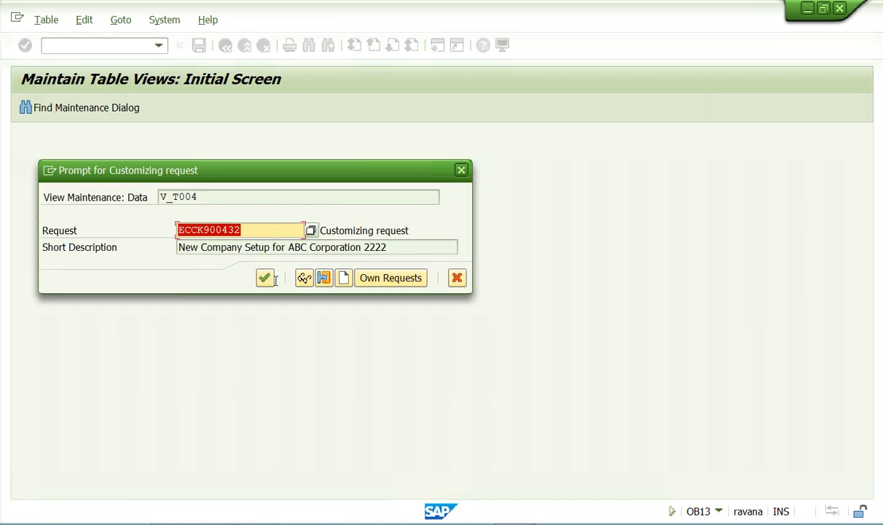
pyautogui.click(268, 284)
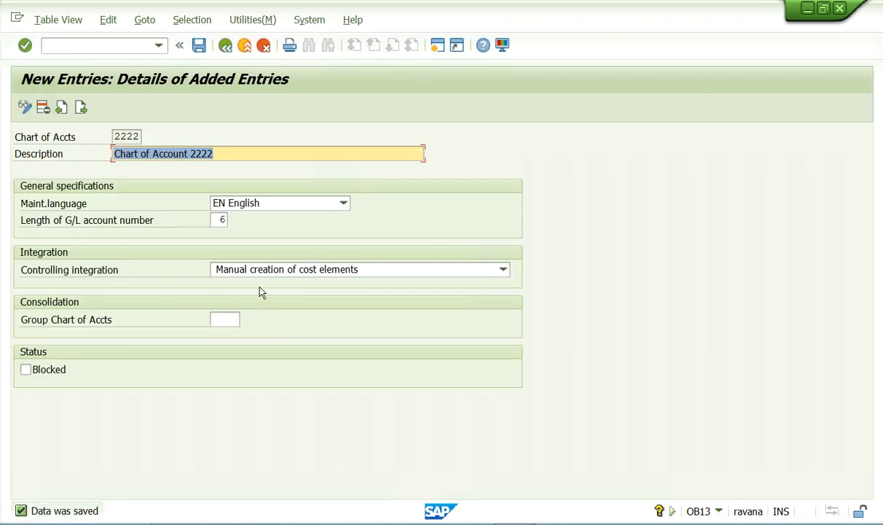
pyautogui.click(225, 46)
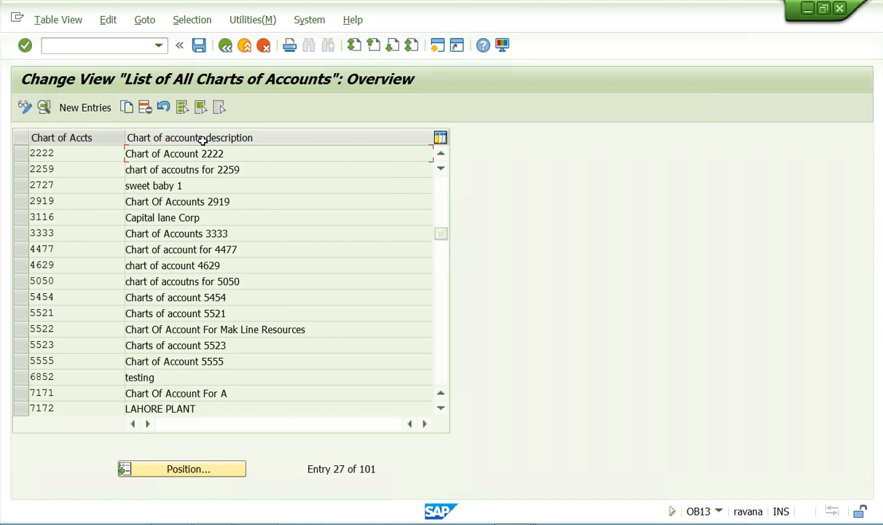
pyautogui.click(225, 45)
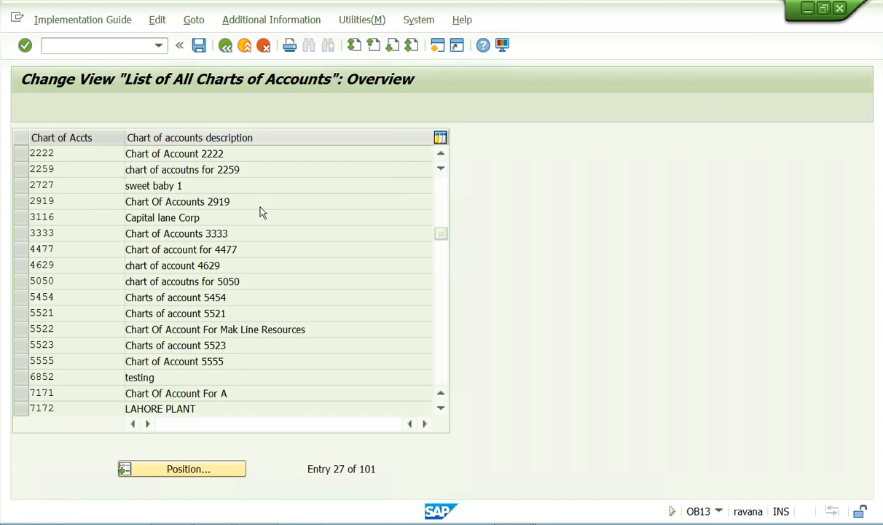
# In Assign Company Code to Chart of Accounts, locate company code 2222 and assign chart of accounts 2222 to it
pyautogui.click(124, 401)
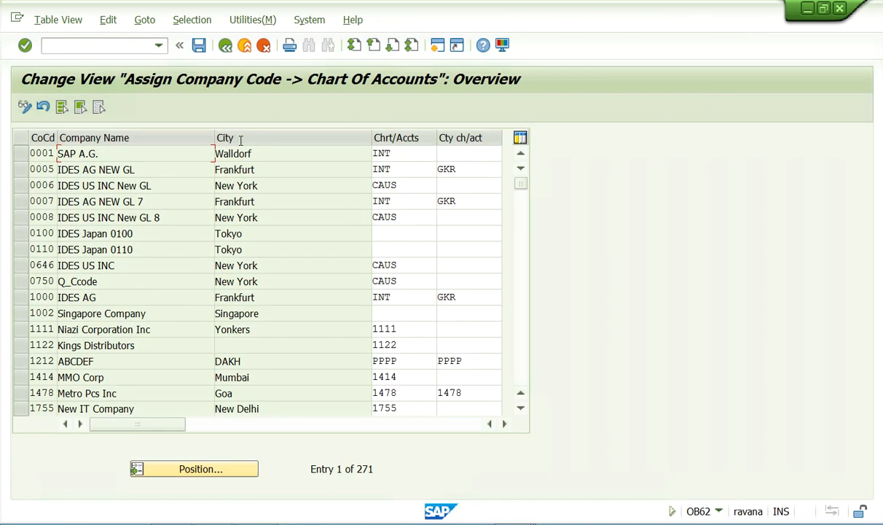
pyautogui.click(193, 470)
pyautogui.write('2222')
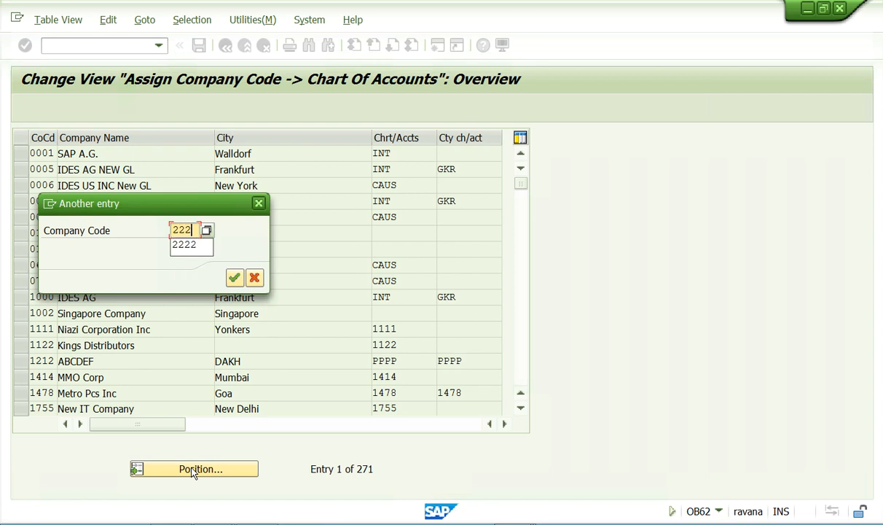
pyautogui.click(234, 279)
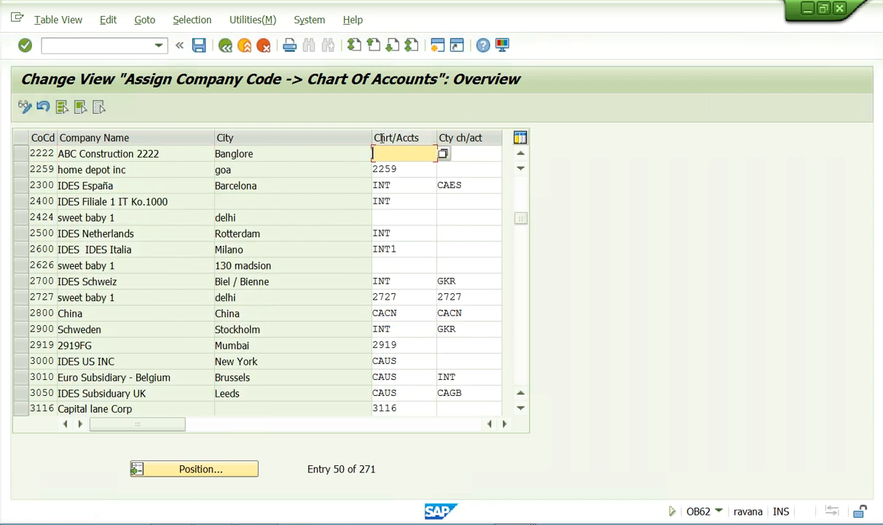
pyautogui.write('2222')
pyautogui.press('Return')
# Save the company code assignment under the proposed customizing request and go back to the implementation guide
pyautogui.click(199, 45)
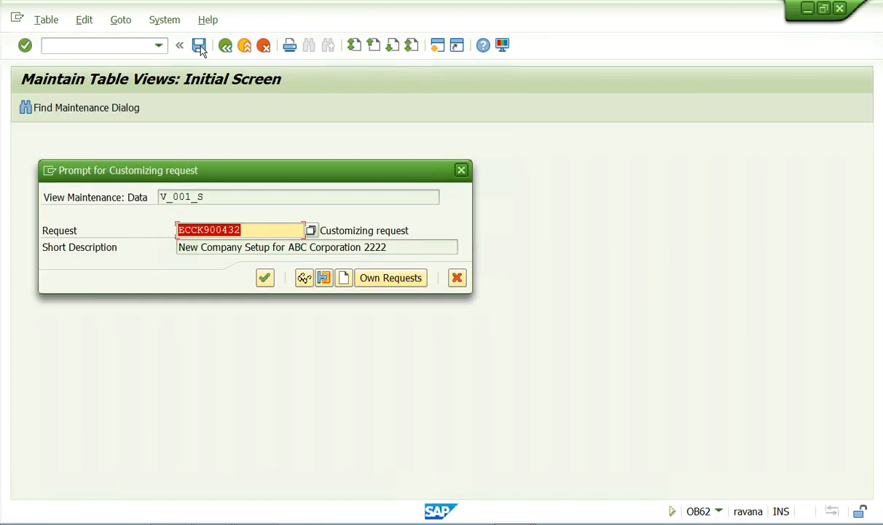
pyautogui.click(266, 277)
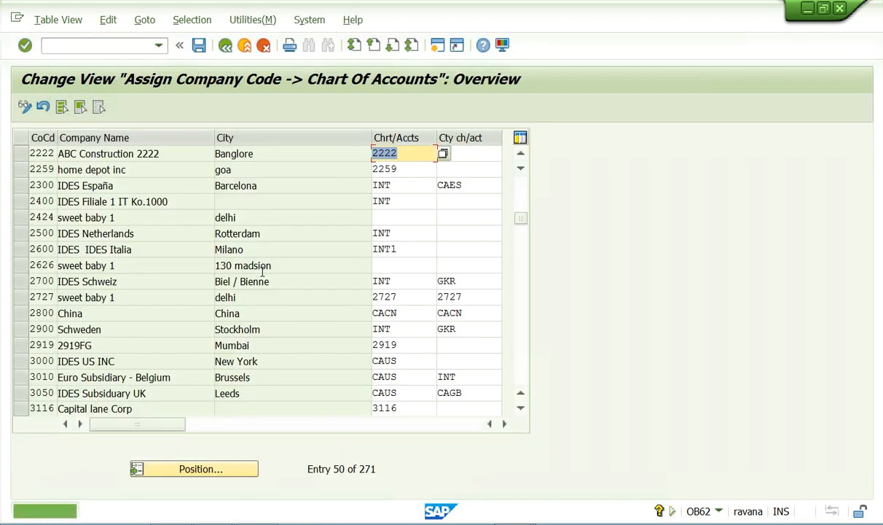
pyautogui.click(224, 46)
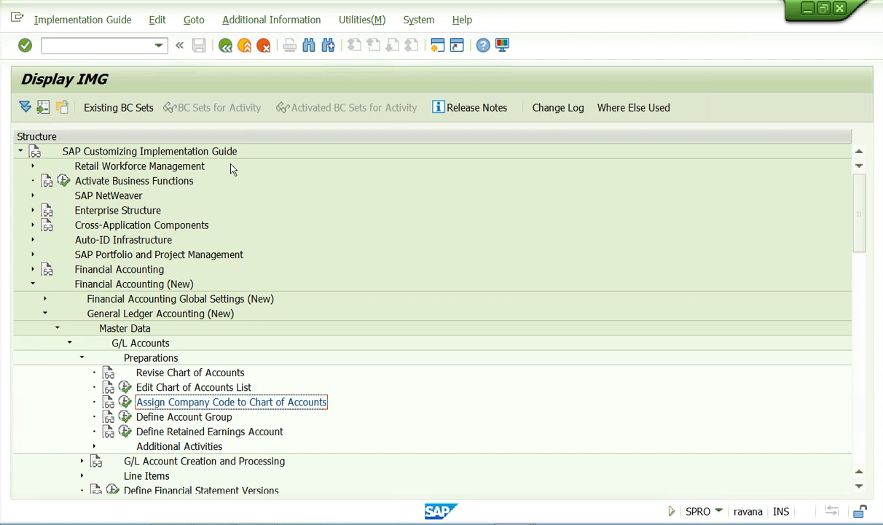
# Open Define Account Group and position the G/L account groups list at chart of accounts 3333
pyautogui.click(125, 416)
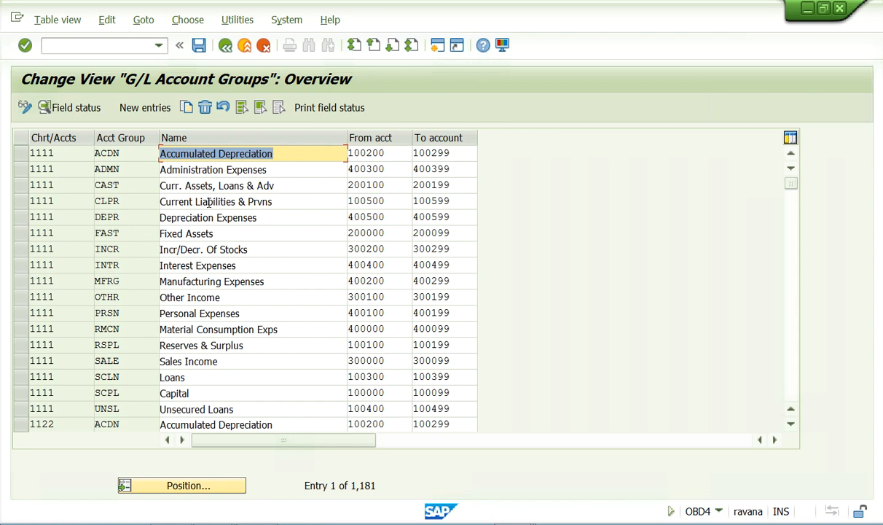
pyautogui.click(183, 486)
pyautogui.write('3333')
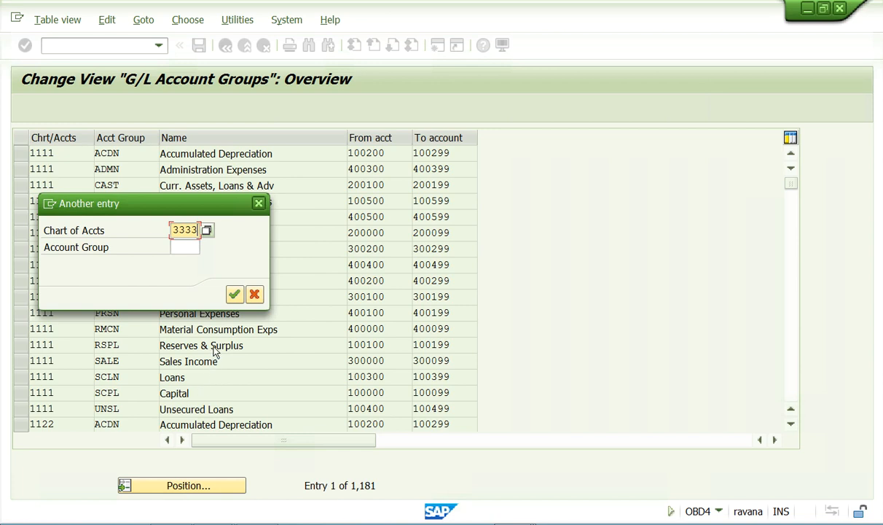
pyautogui.click(234, 294)
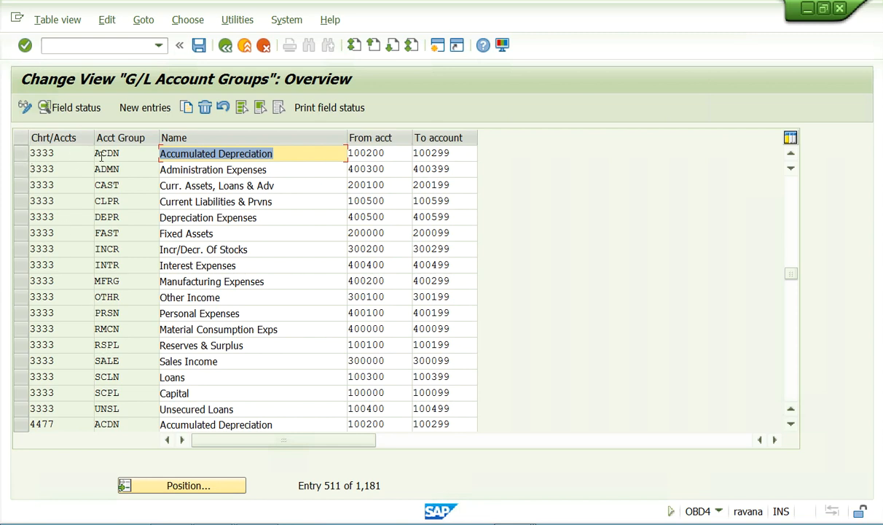
# Examine the account group names and the from/to account ranges of chart of accounts 3333, starting with Accumulated Depreciation
pyautogui.moveTo(306, 155); pyautogui.dragTo(144, 150)
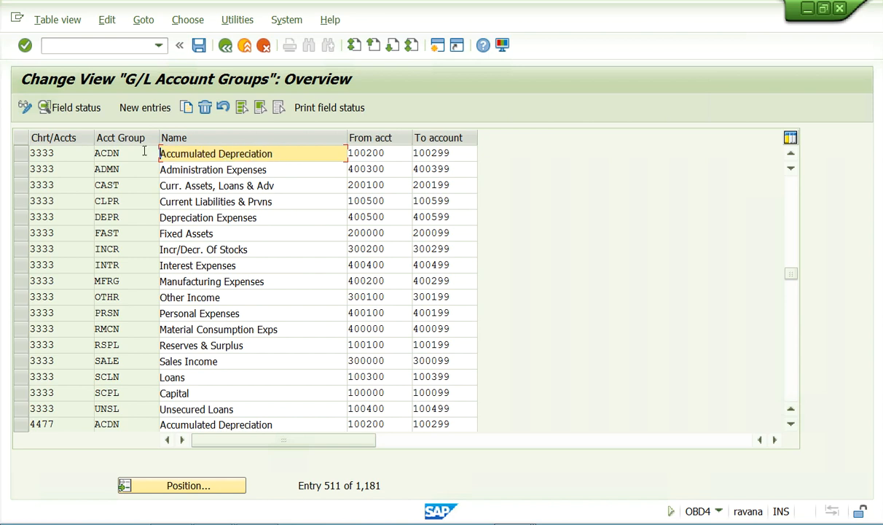
pyautogui.moveTo(301, 154); pyautogui.dragTo(162, 151)
pyautogui.click(161, 152)
pyautogui.moveTo(271, 169); pyautogui.dragTo(171, 169)
pyautogui.click(172, 169)
pyautogui.moveTo(277, 151); pyautogui.dragTo(162, 151)
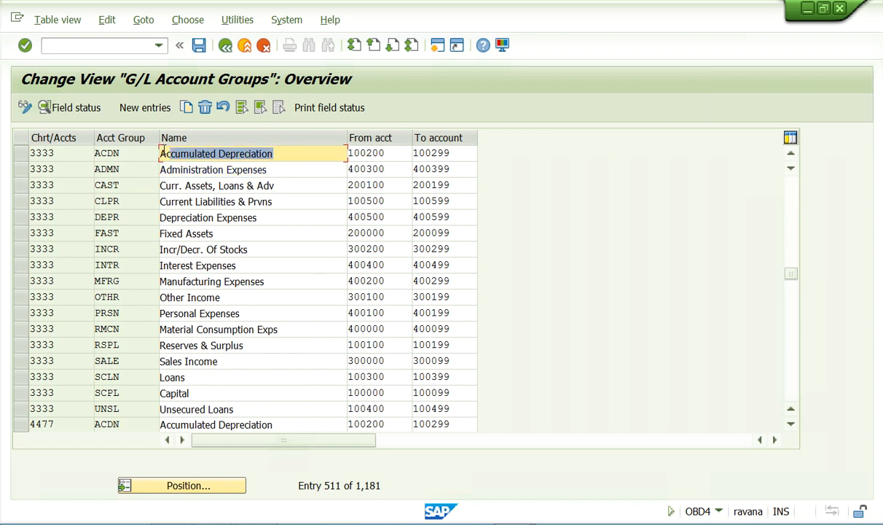
pyautogui.click(162, 151)
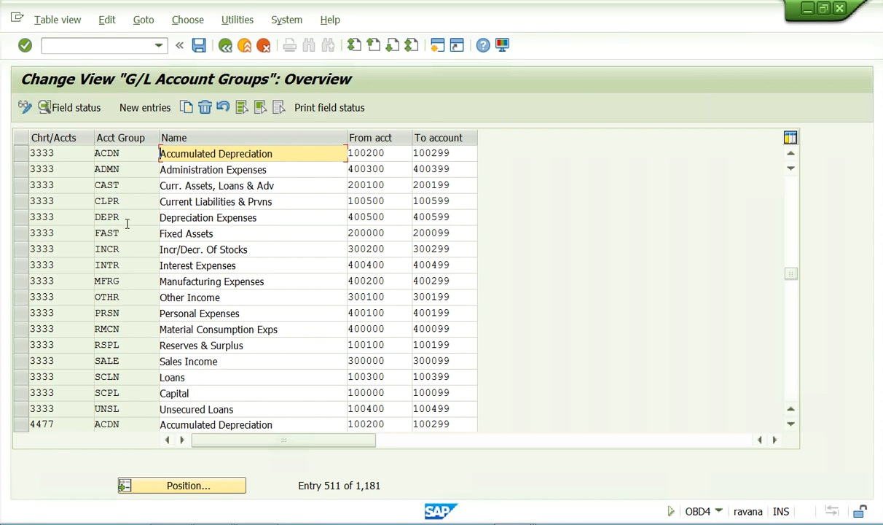
pyautogui.click(277, 153)
pyautogui.moveTo(392, 151); pyautogui.dragTo(339, 153)
pyautogui.click(358, 153)
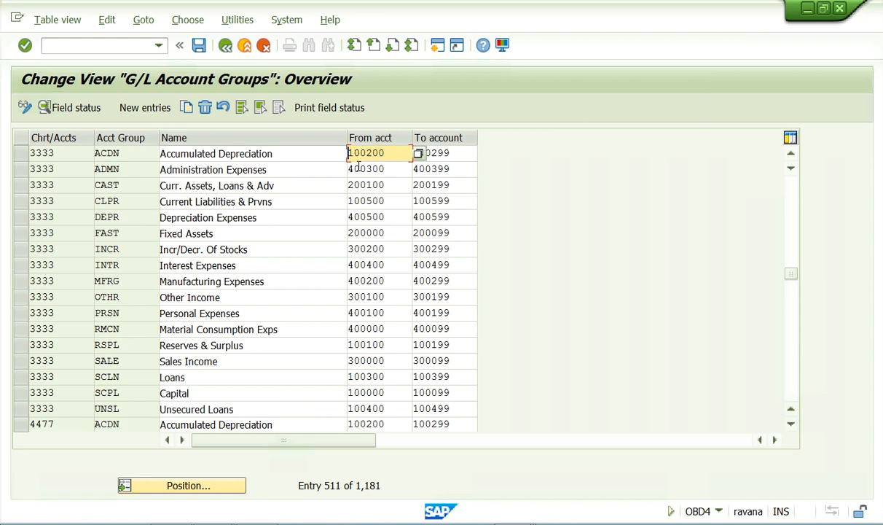
pyautogui.click(450, 154)
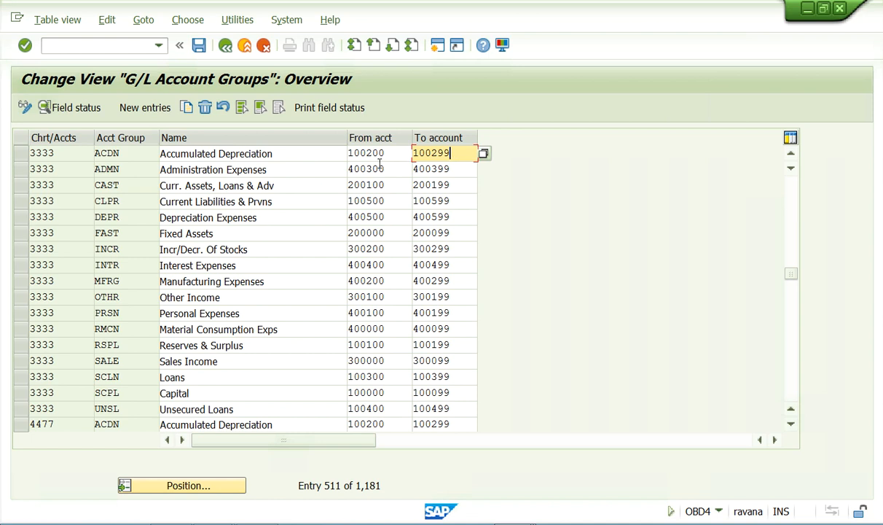
# Review the names and from/to account numbers of the Accumulated Depreciation and Administration Expenses account groups in chart of accounts 3333
pyautogui.moveTo(287, 152); pyautogui.dragTo(148, 151)
pyautogui.click(148, 151)
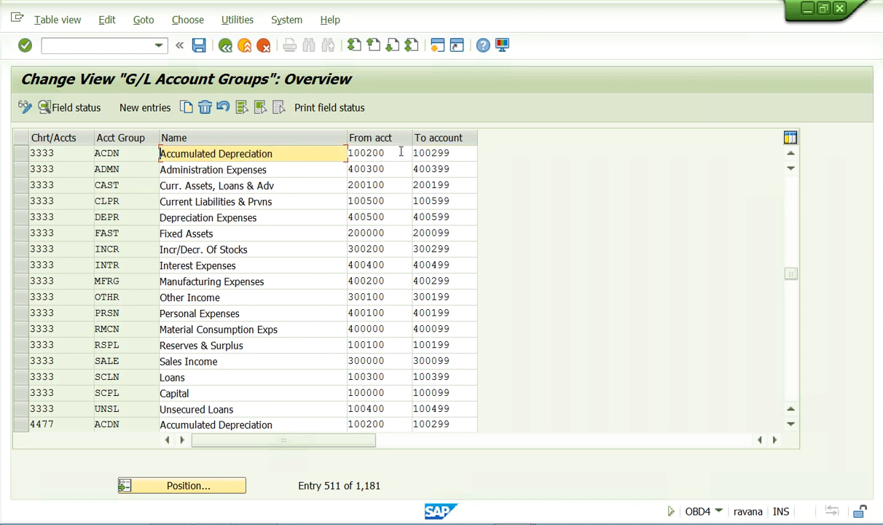
pyautogui.moveTo(385, 153); pyautogui.dragTo(347, 153)
pyautogui.click(346, 153)
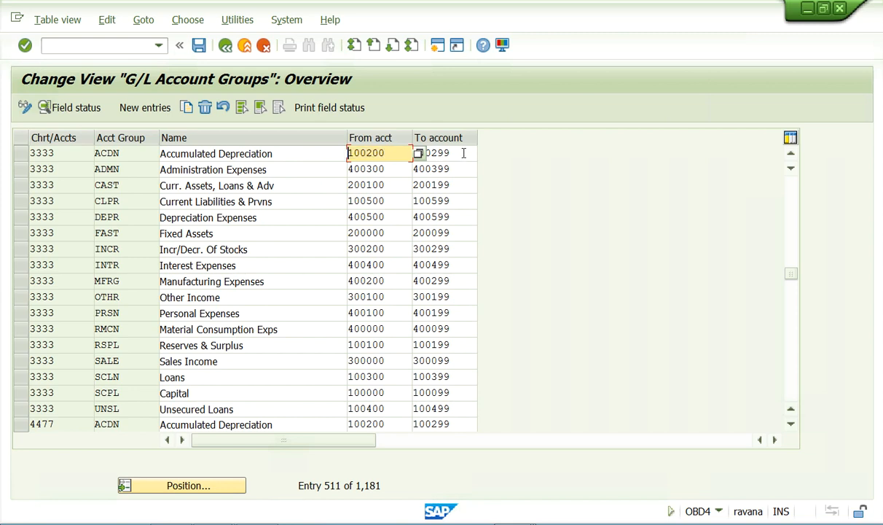
pyautogui.moveTo(465, 151); pyautogui.dragTo(315, 153)
pyautogui.click(373, 153)
pyautogui.moveTo(281, 151); pyautogui.dragTo(124, 151)
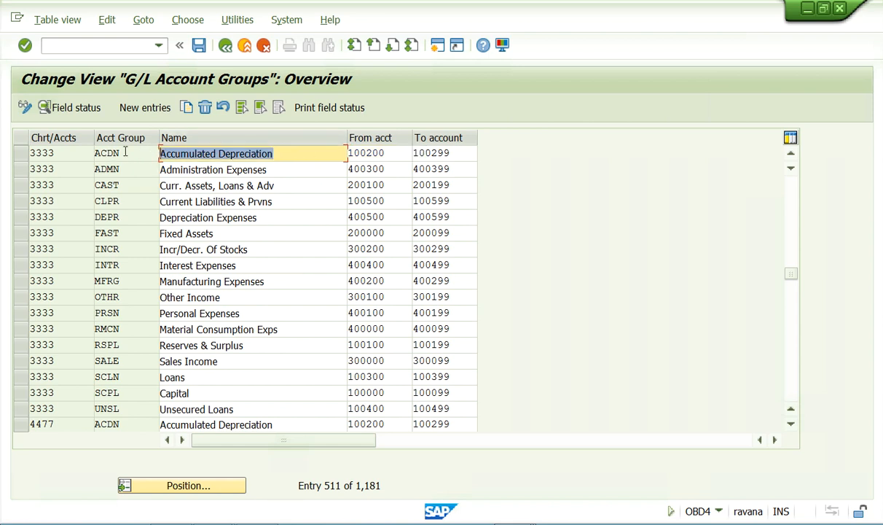
pyautogui.moveTo(378, 154); pyautogui.dragTo(318, 152)
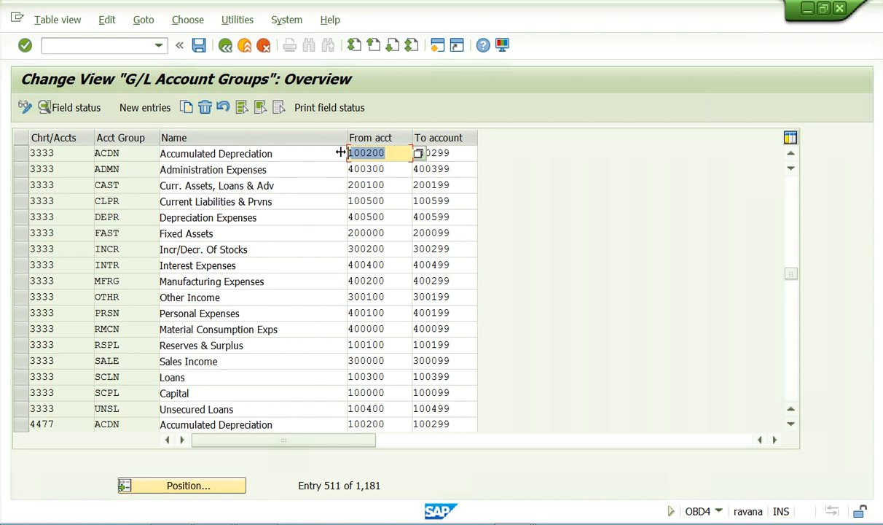
pyautogui.moveTo(458, 151); pyautogui.dragTo(409, 152)
pyautogui.moveTo(401, 152); pyautogui.dragTo(170, 176)
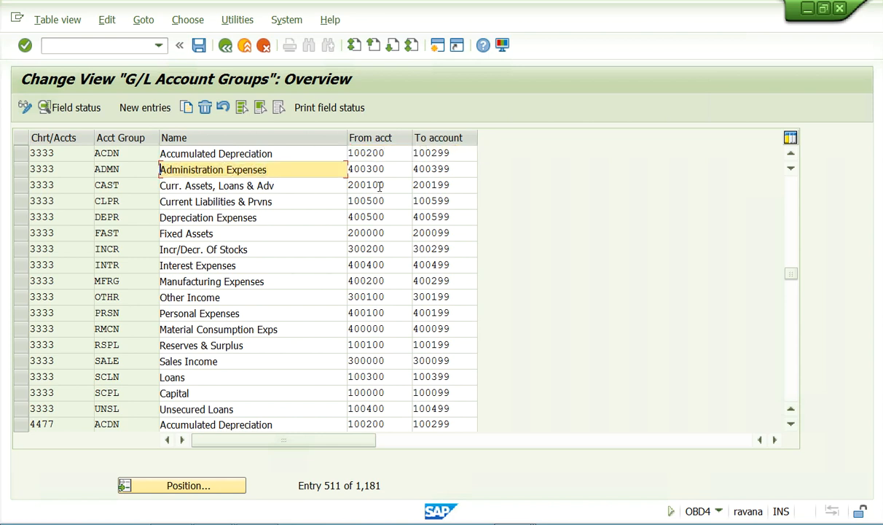
pyautogui.moveTo(394, 169); pyautogui.dragTo(268, 186)
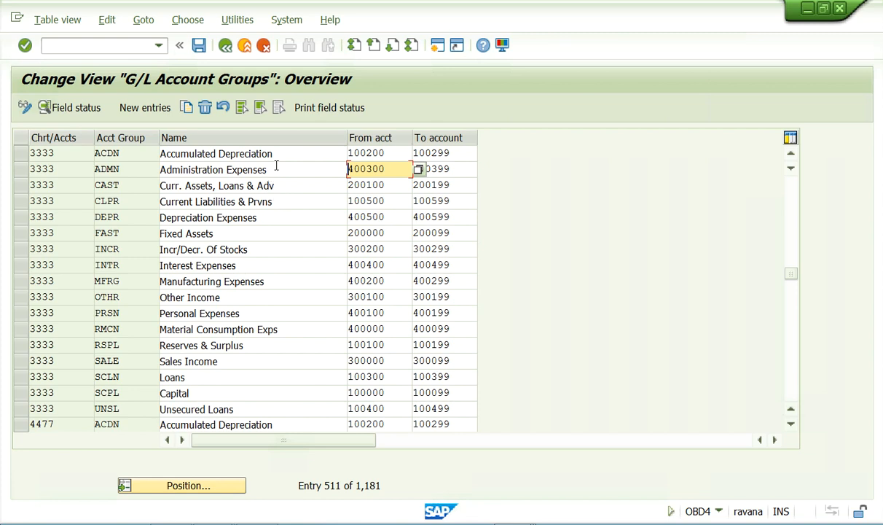
pyautogui.moveTo(269, 169); pyautogui.dragTo(198, 169)
pyautogui.click(198, 169)
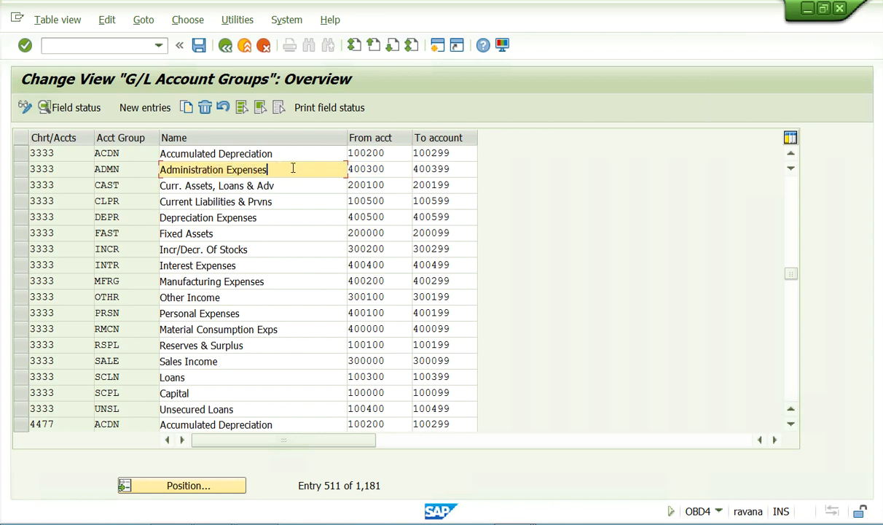
pyautogui.moveTo(292, 169); pyautogui.dragTo(132, 174)
pyautogui.click(132, 173)
# Select all account groups of chart of accounts 3333, from ACDN through UNSL, and start copying them
pyautogui.click(20, 154)
pyautogui.moveTo(20, 166); pyautogui.dragTo(21, 413)
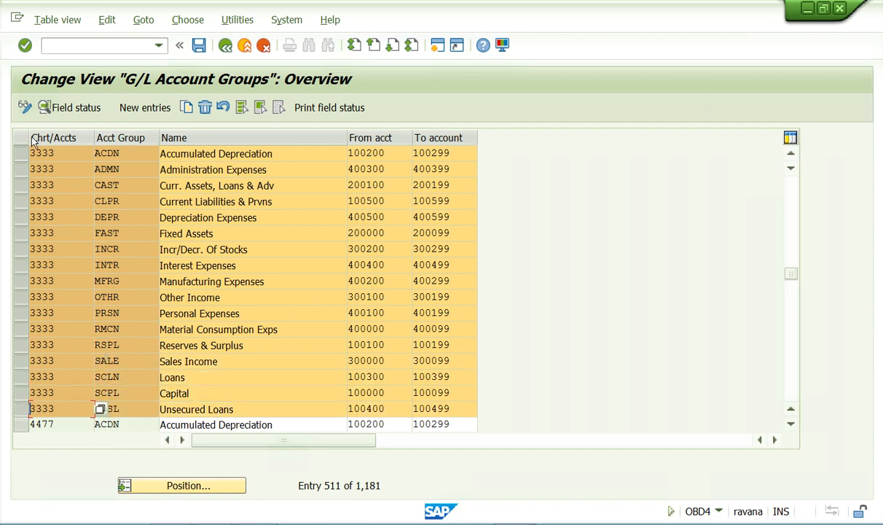
pyautogui.click(186, 107)
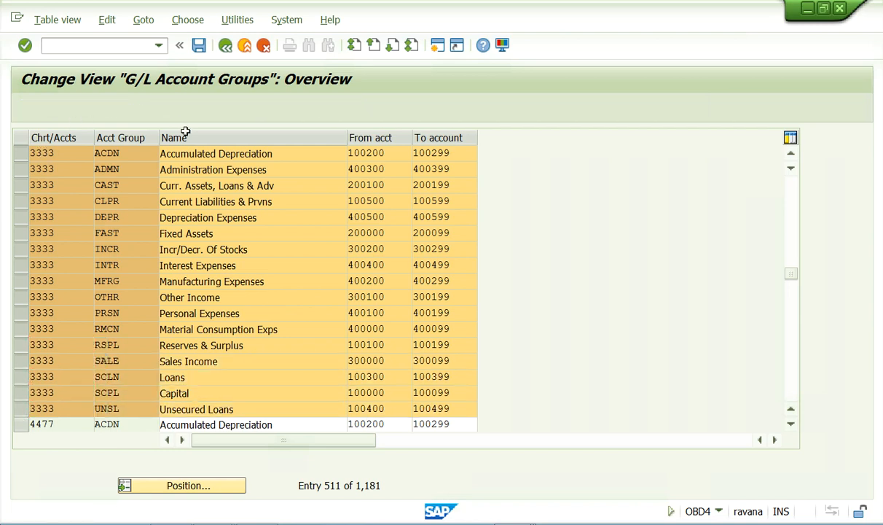
pyautogui.moveTo(374, 486); pyautogui.dragTo(356, 485)
pyautogui.click(354, 485)
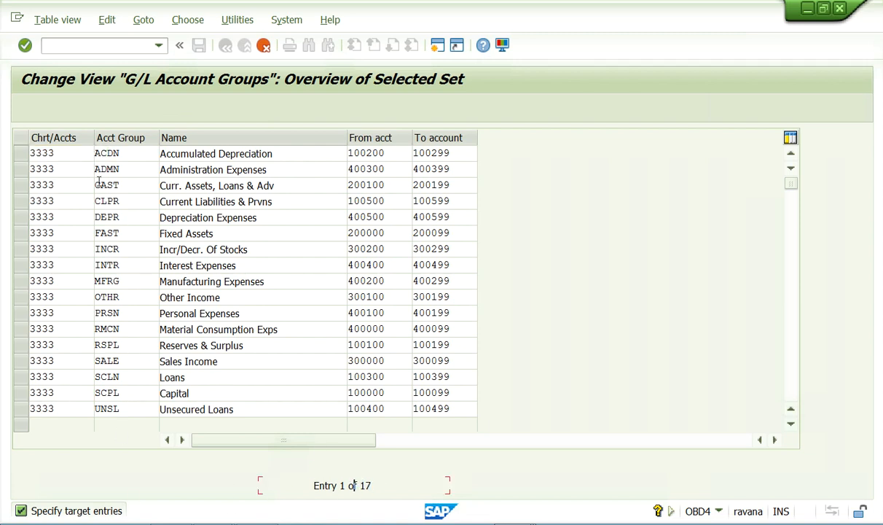
# Set the target chart of accounts to 2222 for the copied groups ACDN Accumulated Depreciation and ADMN Administration Expenses
pyautogui.click(74, 153)
pyautogui.press('BackSpace')
pyautogui.press('BackSpace')
pyautogui.press('BackSpace')
pyautogui.press('BackSpace')
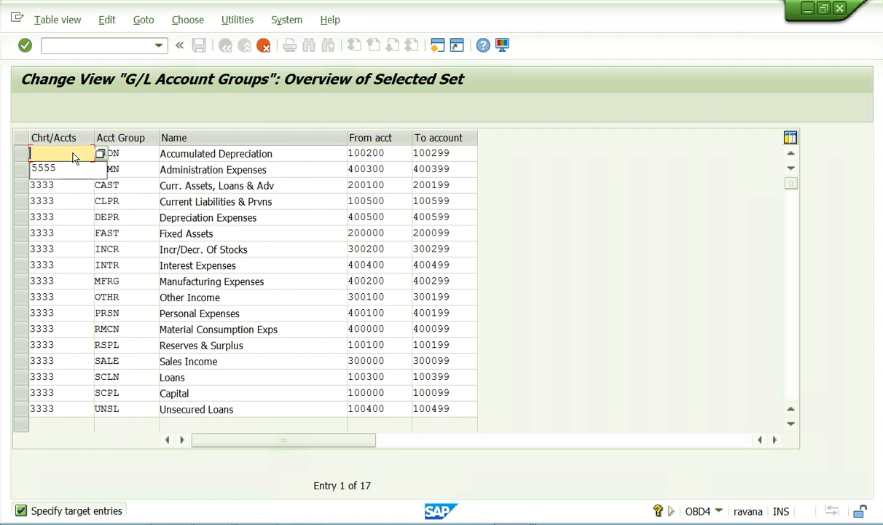
pyautogui.write('2222')
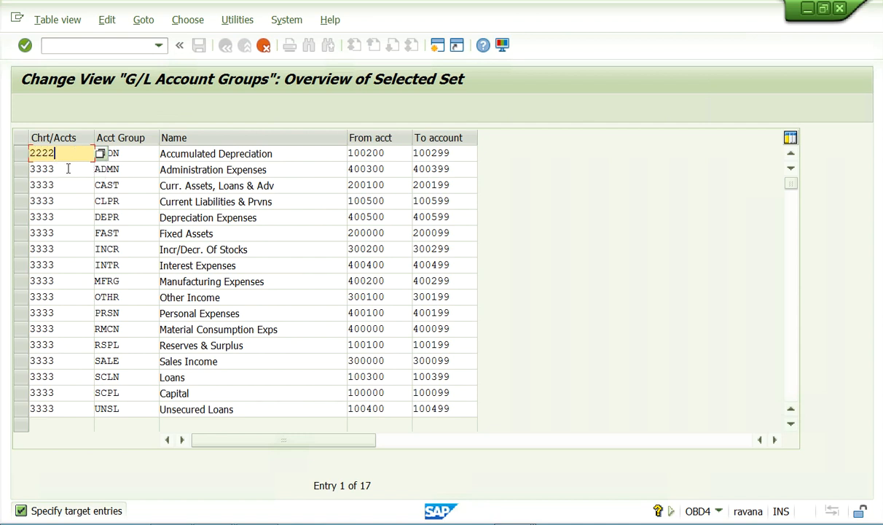
pyautogui.click(68, 168)
pyautogui.press('BackSpace')
pyautogui.press('BackSpace')
pyautogui.press('BackSpace')
pyautogui.press('BackSpace')
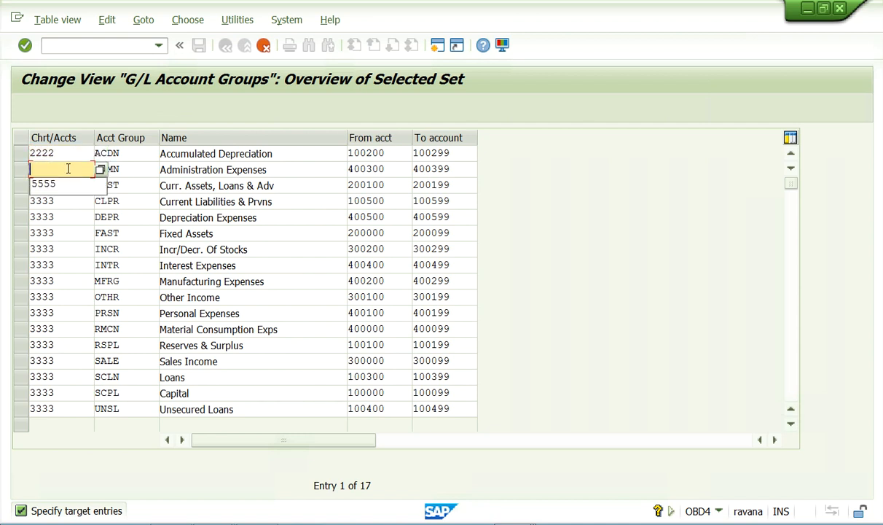
pyautogui.write('2222')
# Set the chart of accounts to 2222 for the copied groups CAST Curr. Assets, Loans & Adv and CLPR Current Liabilities & Prvns
pyautogui.click(70, 184)
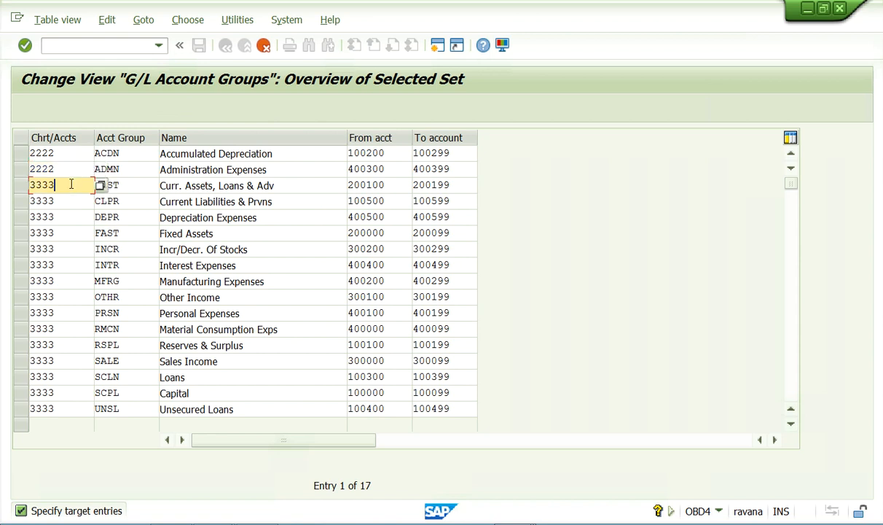
pyautogui.press('BackSpace')
pyautogui.press('BackSpace')
pyautogui.press('BackSpace')
pyautogui.press('BackSpace')
pyautogui.write('222')
pyautogui.write('1')
pyautogui.press('BackSpace')
pyautogui.write('2')
pyautogui.click(54, 203)
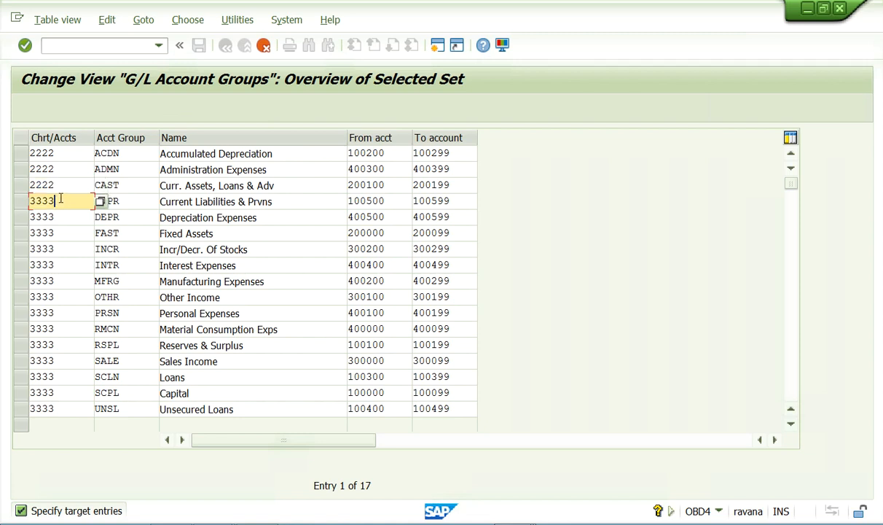
pyautogui.press('BackSpace')
pyautogui.press('BackSpace')
pyautogui.press('BackSpace')
pyautogui.press('BackSpace')
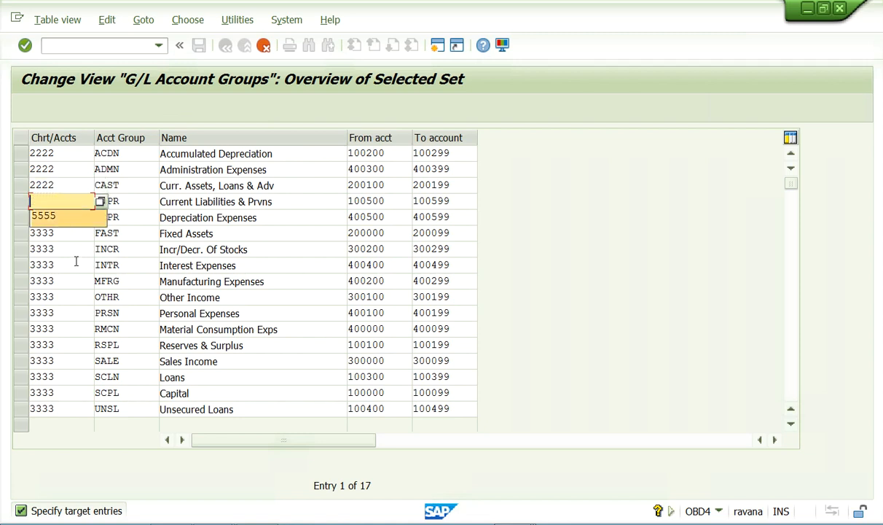
pyautogui.click(73, 249)
pyautogui.click(67, 202)
pyautogui.write('2222')
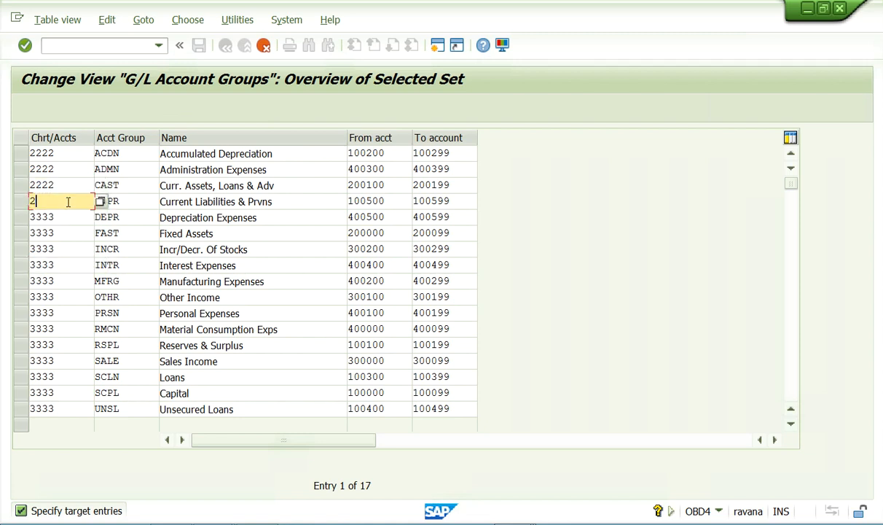
# Set the chart of accounts to 2222 for the copied groups DEPR Depreciation Expenses and FAST Fixed Assets
pyautogui.click(67, 217)
pyautogui.press('BackSpace')
pyautogui.press('BackSpace')
pyautogui.press('BackSpace')
pyautogui.press('BackSpace')
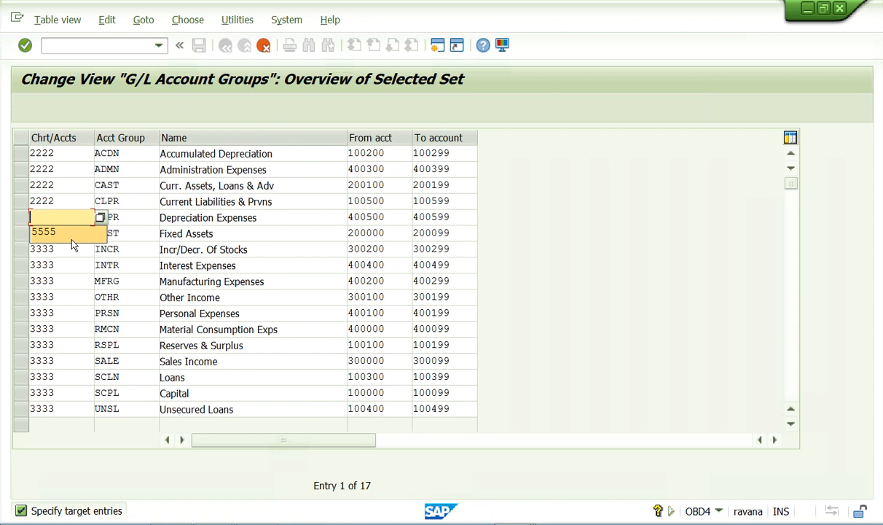
pyautogui.write('2222')
pyautogui.click(73, 230)
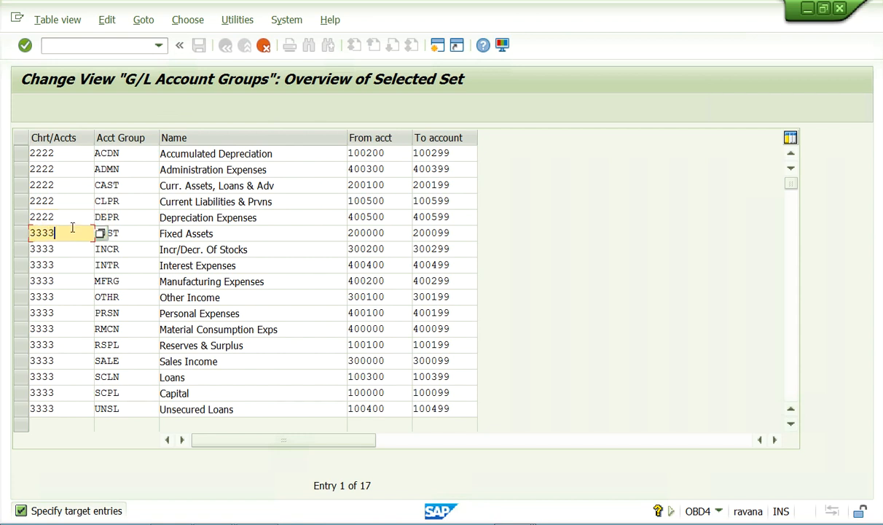
pyautogui.press('BackSpace')
pyautogui.press('BackSpace')
pyautogui.press('BackSpace')
pyautogui.press('BackSpace')
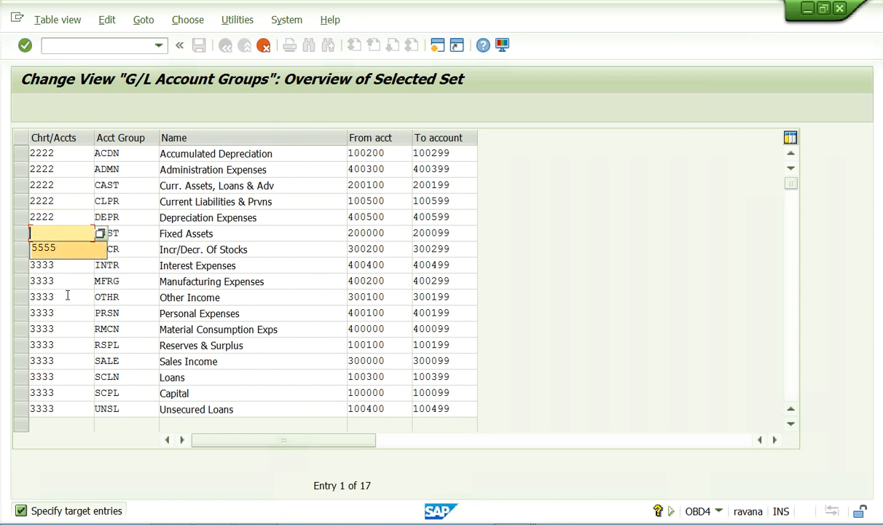
pyautogui.click(64, 276)
pyautogui.click(64, 247)
pyautogui.click(60, 232)
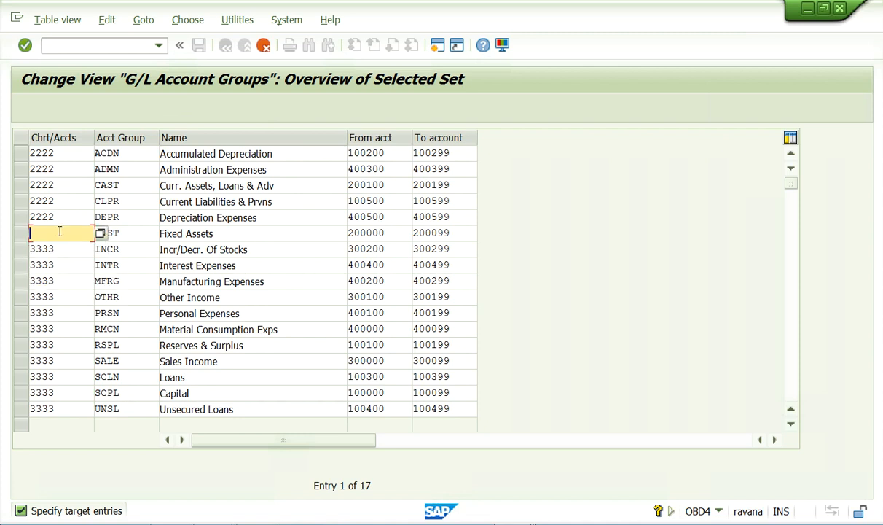
pyautogui.write('2222')
# Set the chart of accounts to 2222 for the copied groups INCR Incr/Decr. Of Stocks and INTR Interest Expenses
pyautogui.click(66, 249)
pyautogui.press('BackSpace')
pyautogui.press('BackSpace')
pyautogui.press('BackSpace')
pyautogui.press('BackSpace')
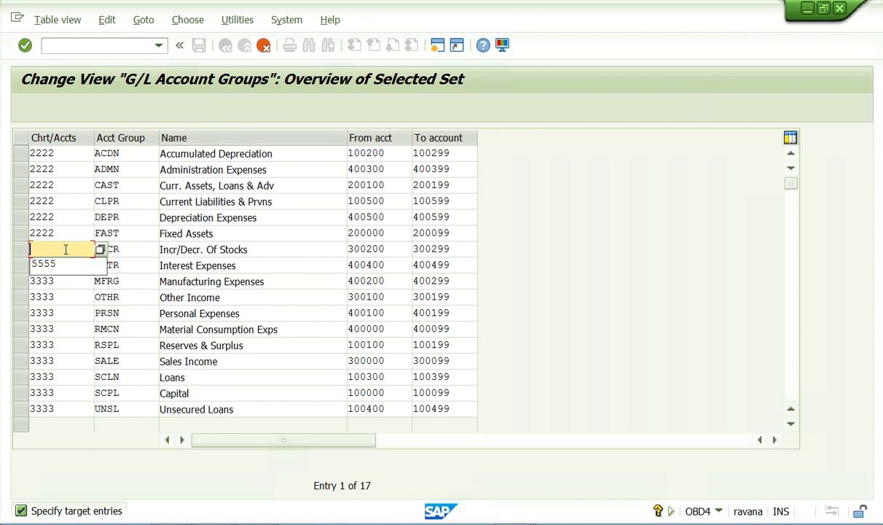
pyautogui.write('2222')
pyautogui.click(65, 265)
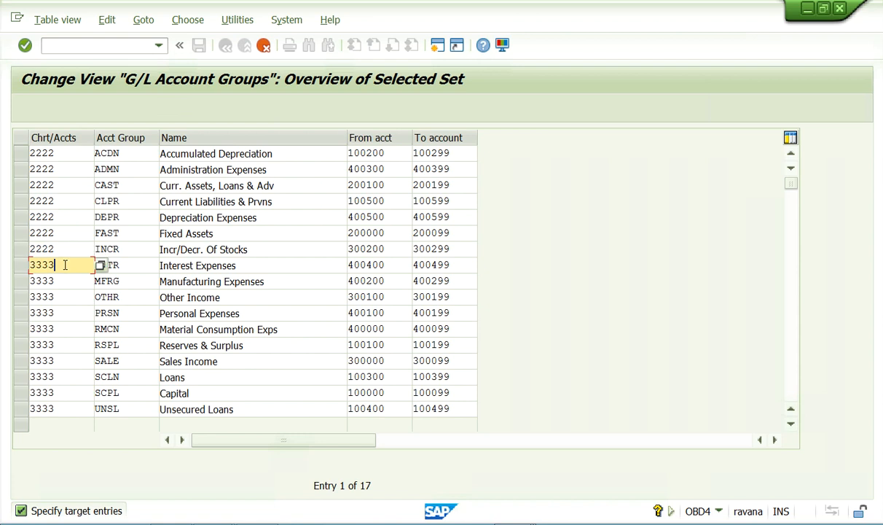
pyautogui.press('BackSpace')
pyautogui.press('BackSpace')
pyautogui.press('BackSpace')
pyautogui.press('BackSpace')
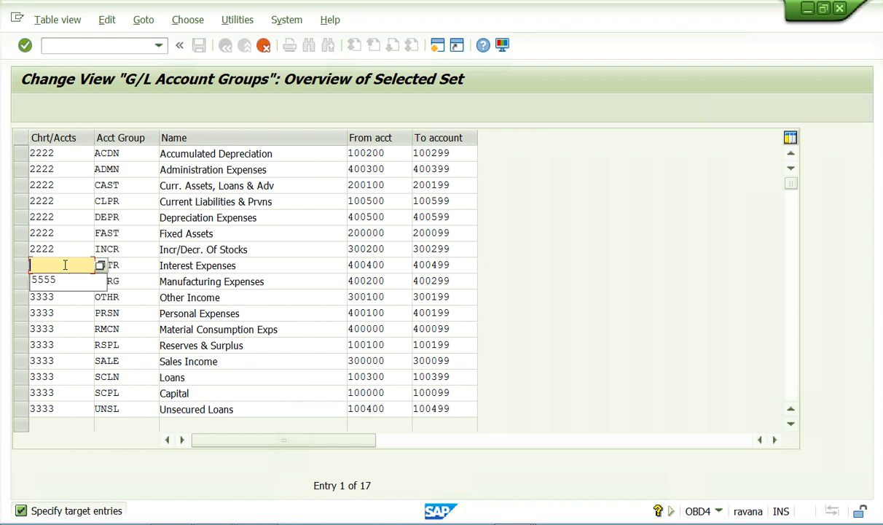
pyautogui.write('2222')
# Set the chart of accounts to 2222 for the copied groups MFRG Manufacturing Expenses and OTHR Other Income
pyautogui.click(65, 276)
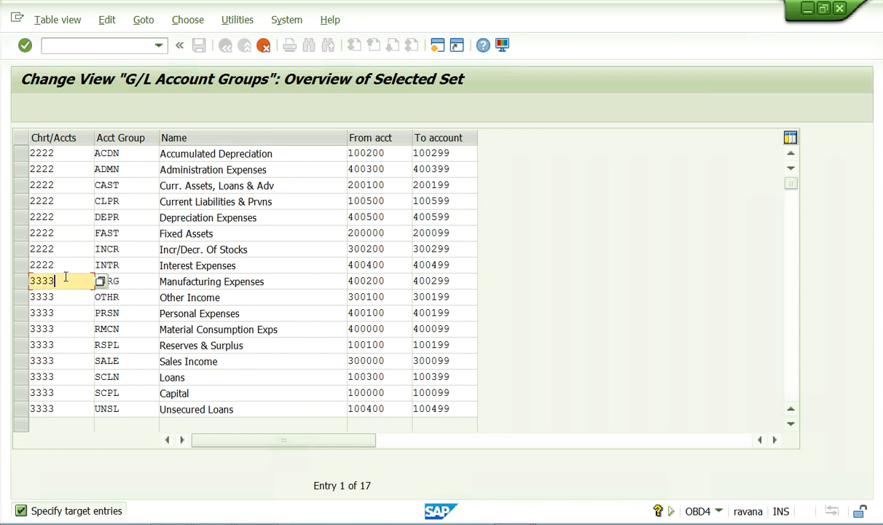
pyautogui.press('BackSpace')
pyautogui.press('BackSpace')
pyautogui.press('BackSpace')
pyautogui.press('BackSpace')
pyautogui.write('2222')
pyautogui.click(65, 292)
pyautogui.press('BackSpace')
pyautogui.press('BackSpace')
pyautogui.press('BackSpace')
pyautogui.press('BackSpace')
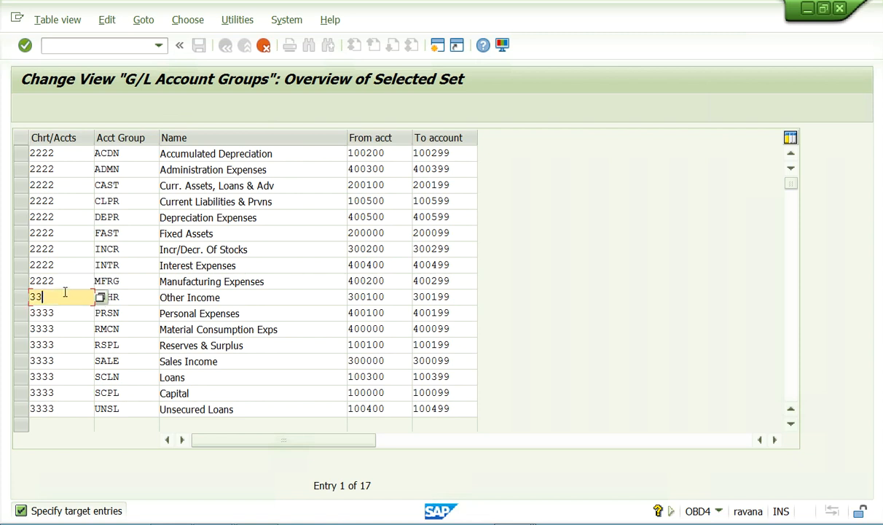
pyautogui.write('2222')
# Set the chart of accounts to 2222 for the copied groups PRSN Personal Expenses and RMCN Material Consumption Exps
pyautogui.click(72, 311)
pyautogui.press('BackSpace')
pyautogui.press('BackSpace')
pyautogui.press('BackSpace')
pyautogui.press('BackSpace')
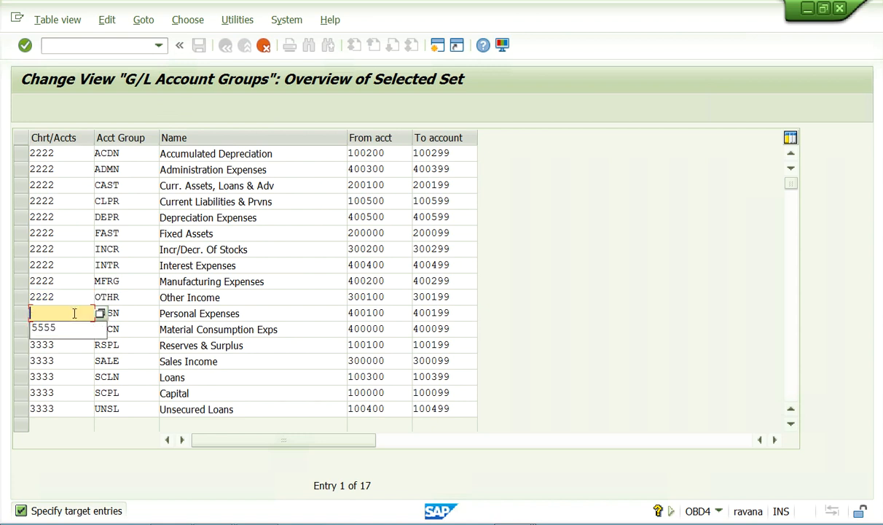
pyautogui.write('2222')
pyautogui.click(69, 328)
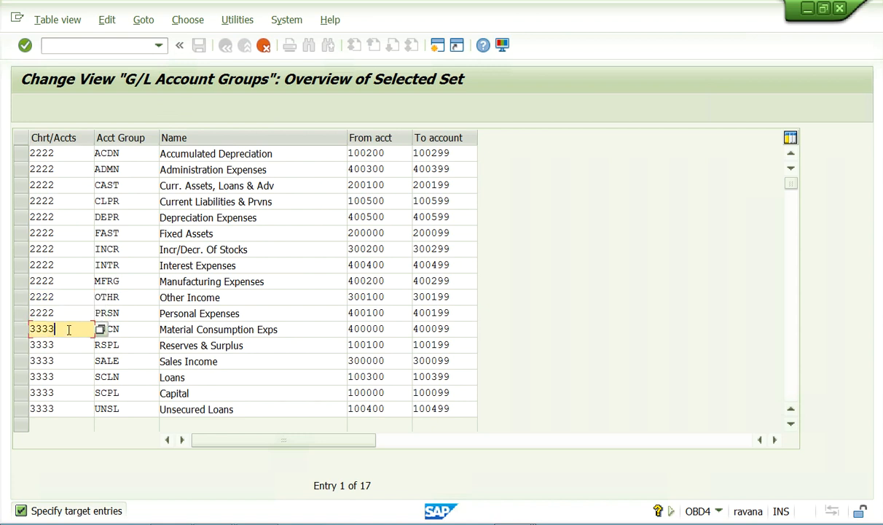
pyautogui.press('BackSpace')
pyautogui.press('BackSpace')
pyautogui.press('BackSpace')
pyautogui.press('BackSpace')
pyautogui.write('2222')
pyautogui.press('BackSpace')
pyautogui.write('2')
# Set the chart of accounts to 2222 for the copied groups RSPL Reserves & Surplus and SALE Sales Income
pyautogui.click(65, 339)
pyautogui.press('BackSpace')
pyautogui.press('BackSpace')
pyautogui.press('BackSpace')
pyautogui.press('BackSpace')
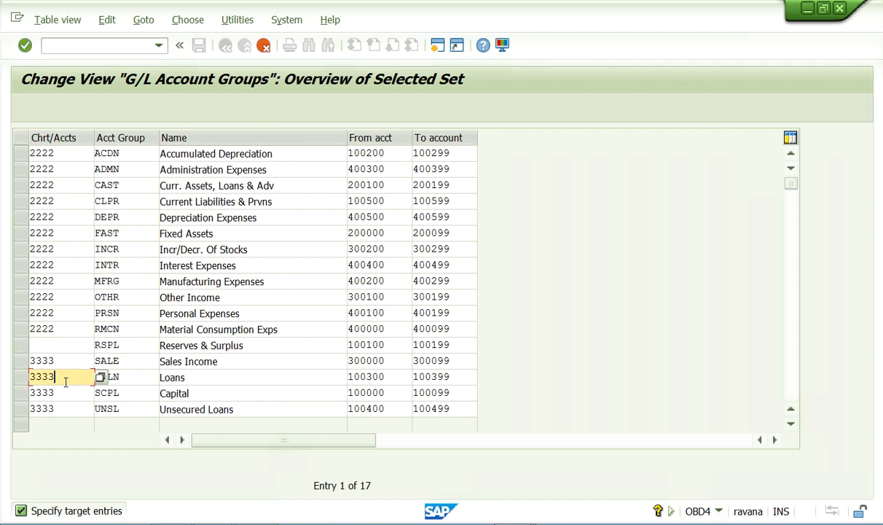
pyautogui.write('2222')
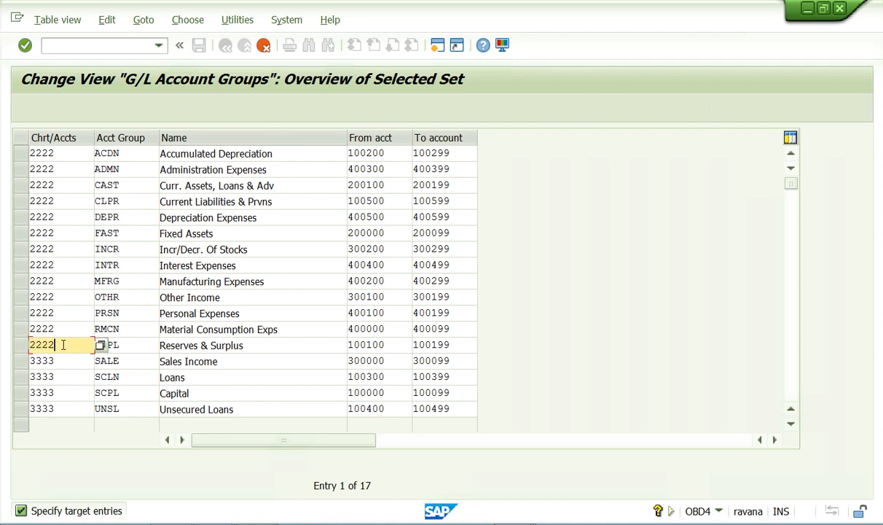
pyautogui.click(62, 359)
pyautogui.press('BackSpace')
pyautogui.press('BackSpace')
pyautogui.press('BackSpace')
pyautogui.press('BackSpace')
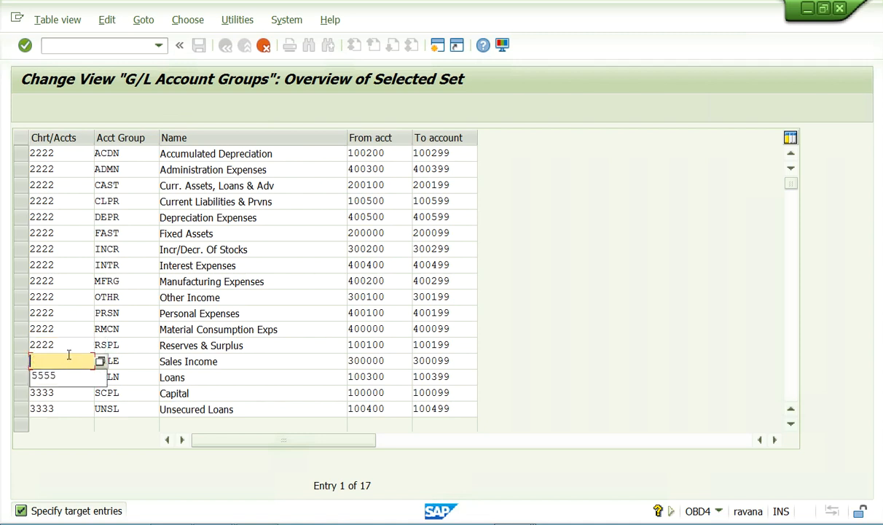
pyautogui.click(61, 394)
pyautogui.click(56, 360)
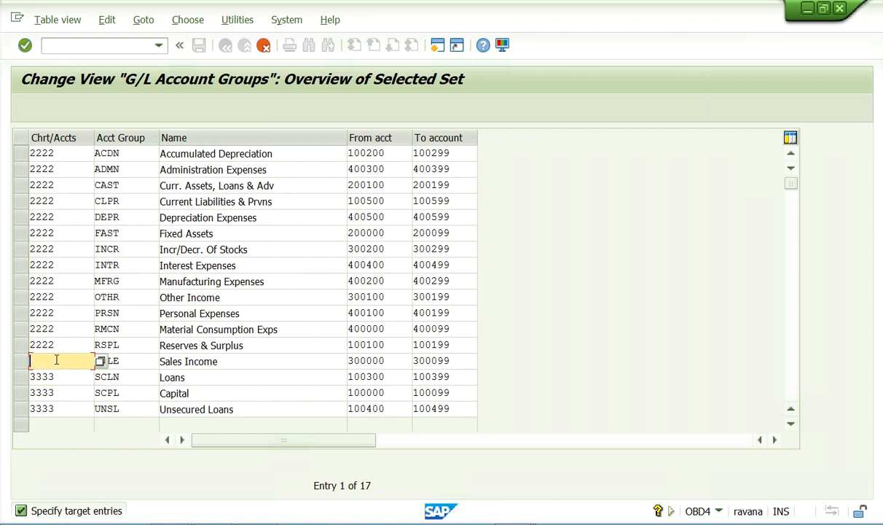
pyautogui.write('2222')
# Set the chart of accounts to 2222 for the copied group SCLN Loans
pyautogui.click(65, 376)
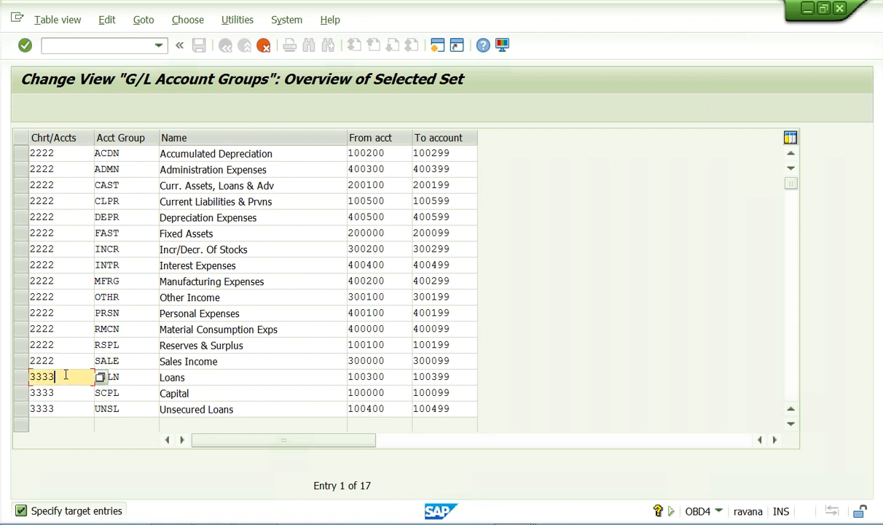
pyautogui.press('BackSpace')
pyautogui.press('BackSpace')
pyautogui.press('BackSpace')
pyautogui.press('BackSpace')
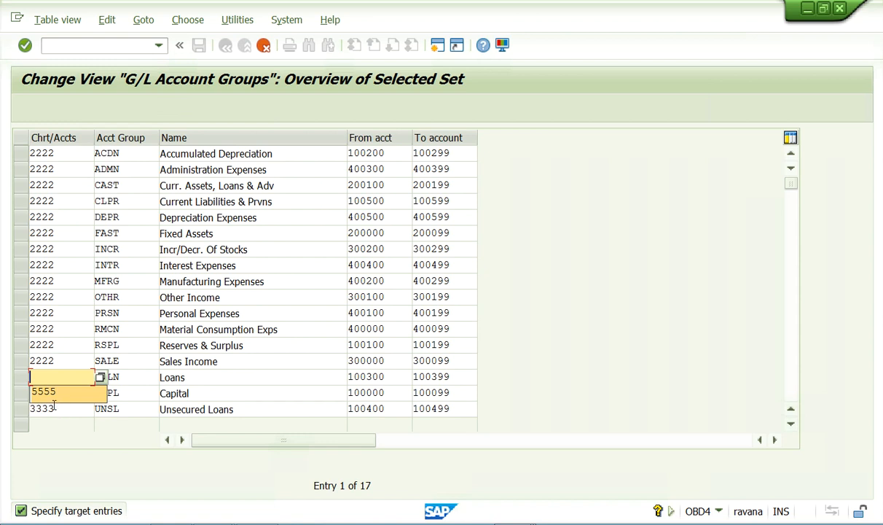
pyautogui.click(65, 404)
pyautogui.click(60, 376)
pyautogui.write('2222')
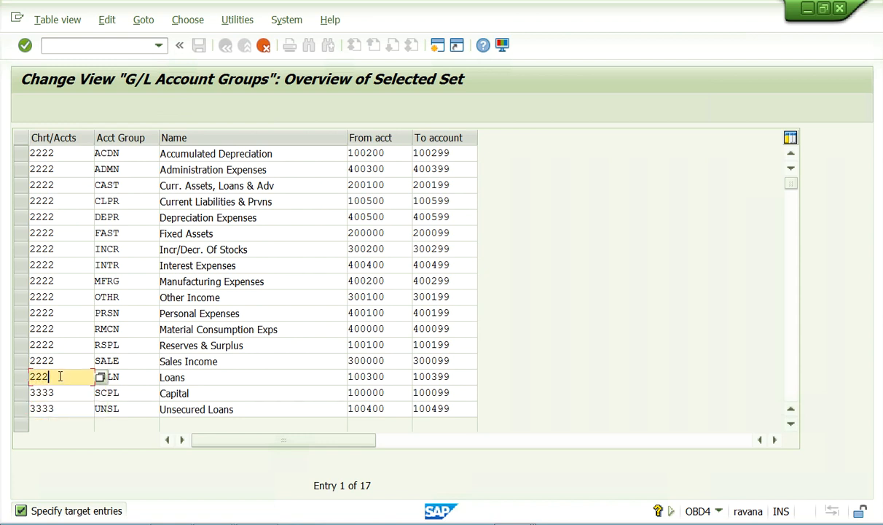
# Set the chart of accounts to 2222 for the copied groups SCPL Capital and UNSL Unsecured Loans
pyautogui.click(63, 392)
pyautogui.press('BackSpace')
pyautogui.press('BackSpace')
pyautogui.press('BackSpace')
pyautogui.press('BackSpace')
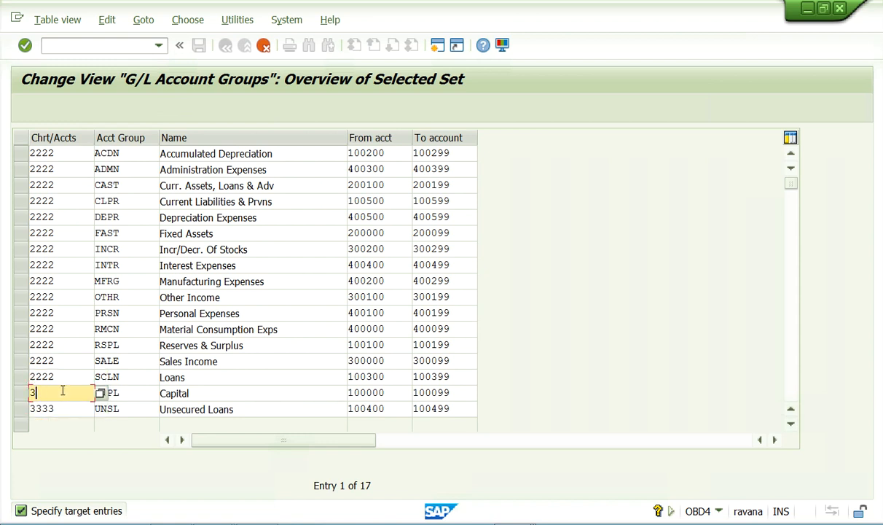
pyautogui.write('2222')
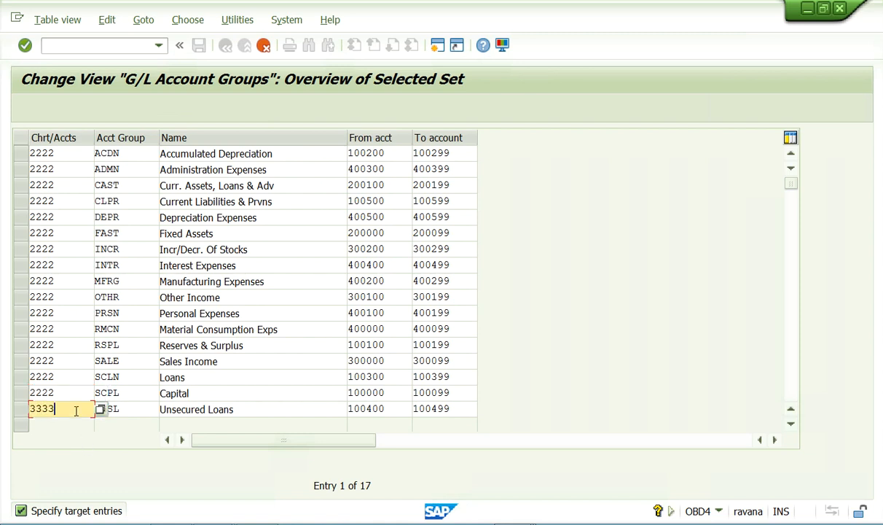
pyautogui.press('BackSpace')
pyautogui.press('BackSpace')
pyautogui.press('BackSpace')
pyautogui.press('BackSpace')
pyautogui.write('2222')
# Review the copied account groups by name, from Unsecured Loans up to Administration Expenses
pyautogui.click(182, 378)
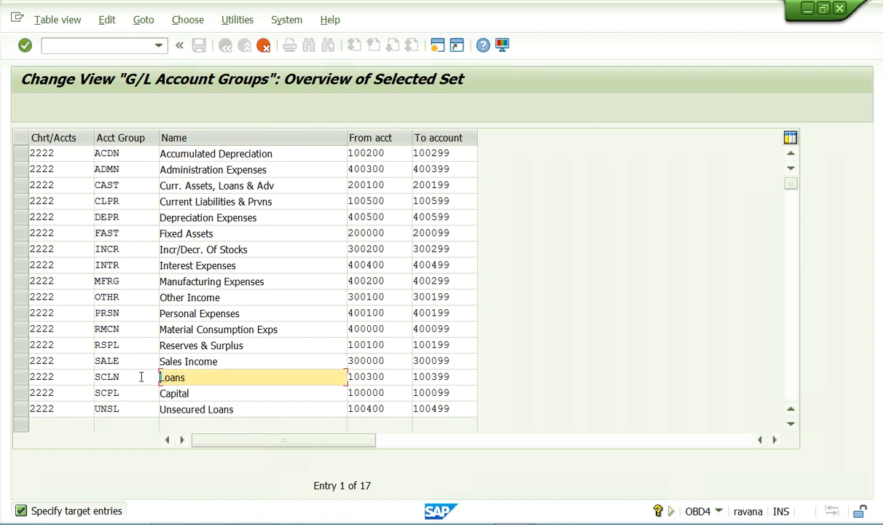
pyautogui.click(156, 393)
pyautogui.click(266, 410)
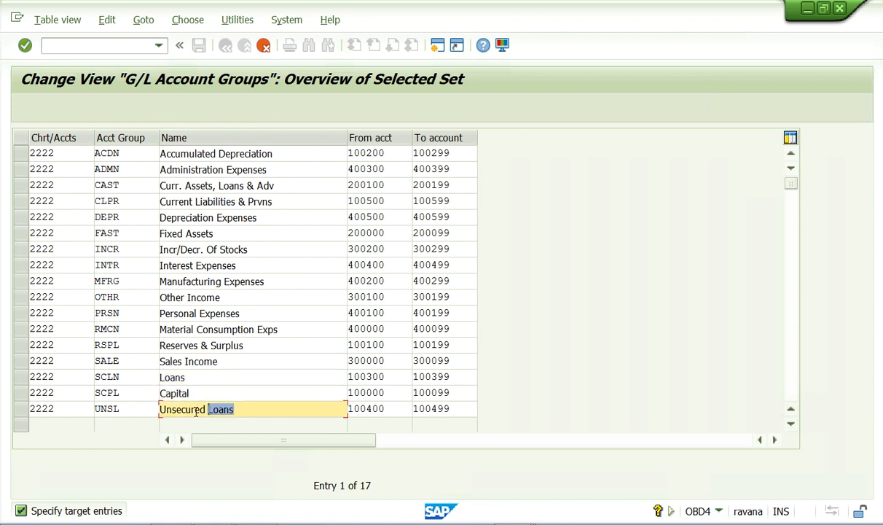
pyautogui.click(191, 362)
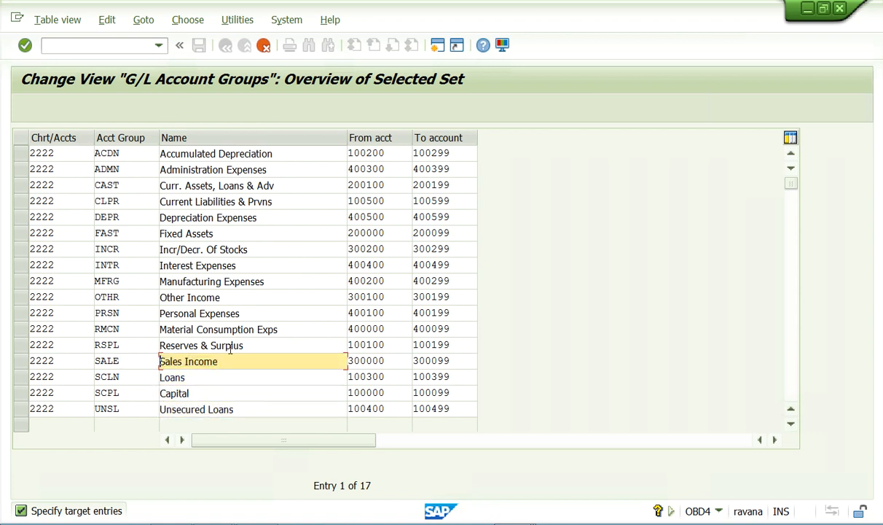
pyautogui.click(256, 344)
pyautogui.click(266, 315)
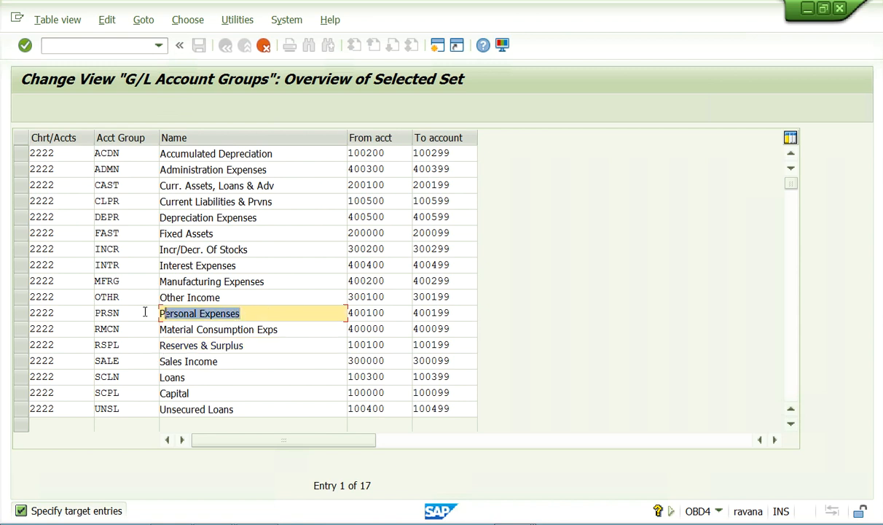
pyautogui.moveTo(266, 281); pyautogui.dragTo(74, 284)
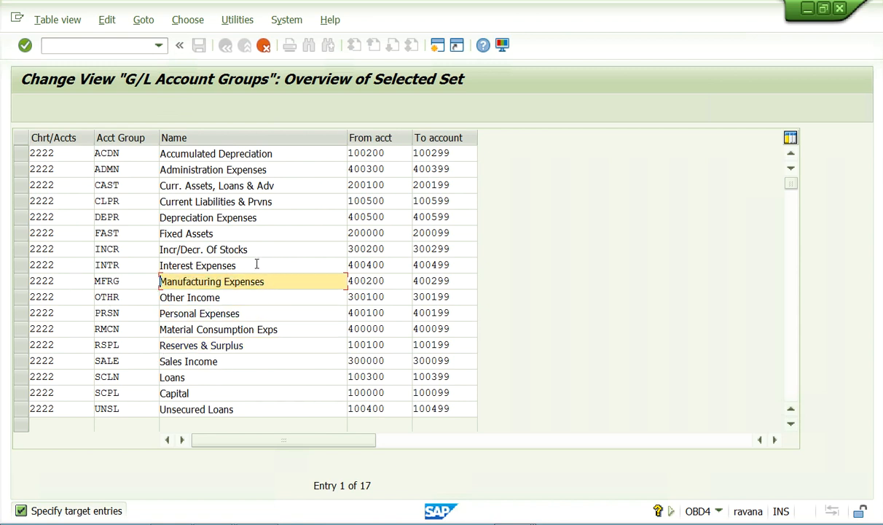
pyautogui.click(159, 266)
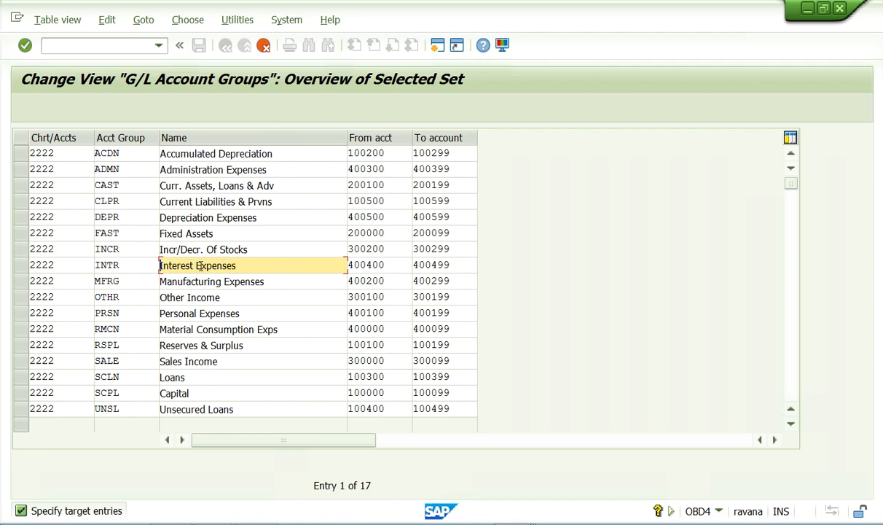
pyautogui.click(269, 248)
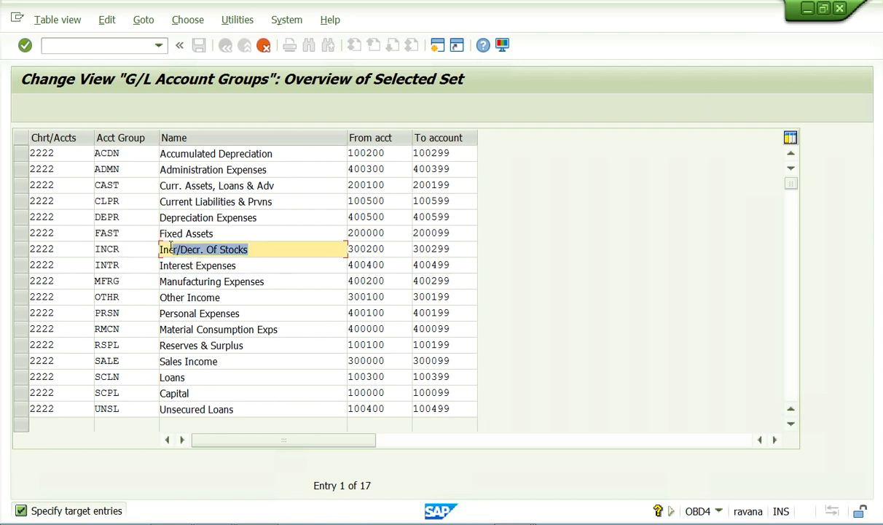
pyautogui.click(218, 232)
pyautogui.moveTo(219, 232); pyautogui.dragTo(137, 231)
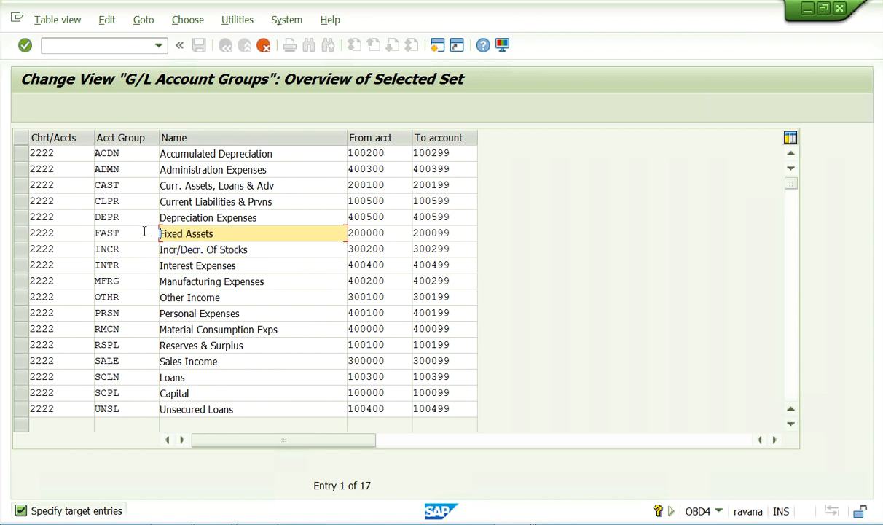
pyautogui.click(271, 217)
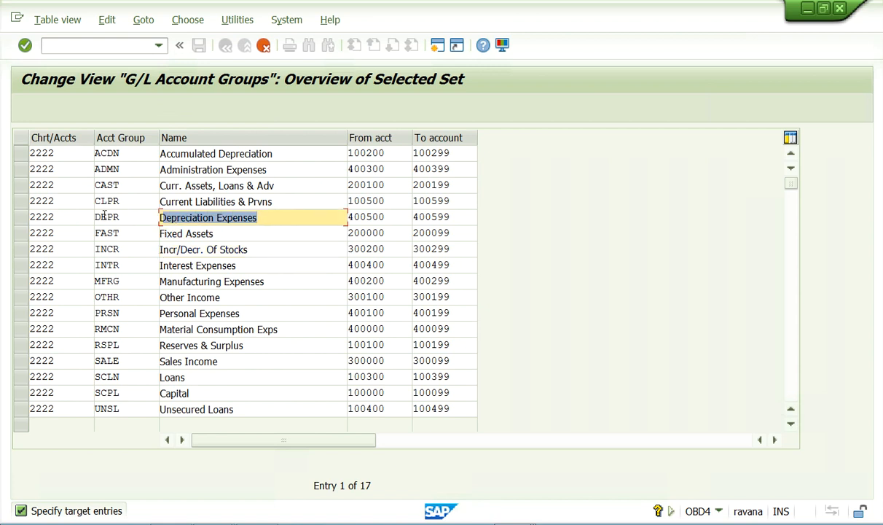
pyautogui.click(284, 200)
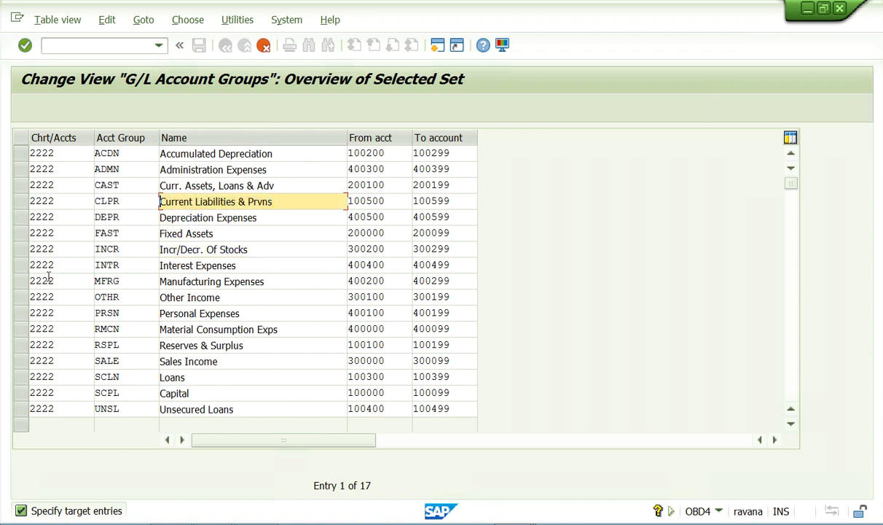
pyautogui.click(292, 184)
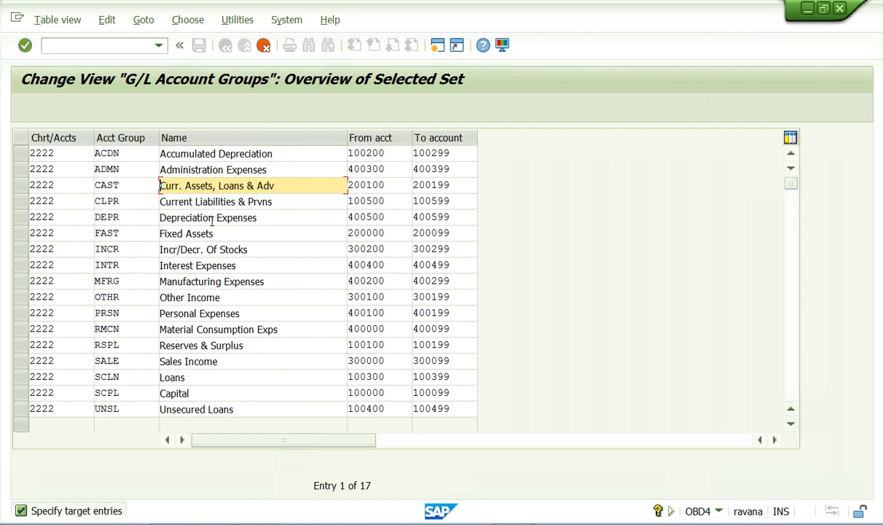
pyautogui.moveTo(297, 188); pyautogui.dragTo(182, 185)
pyautogui.click(182, 185)
pyautogui.moveTo(290, 182); pyautogui.dragTo(123, 170)
pyautogui.click(161, 186)
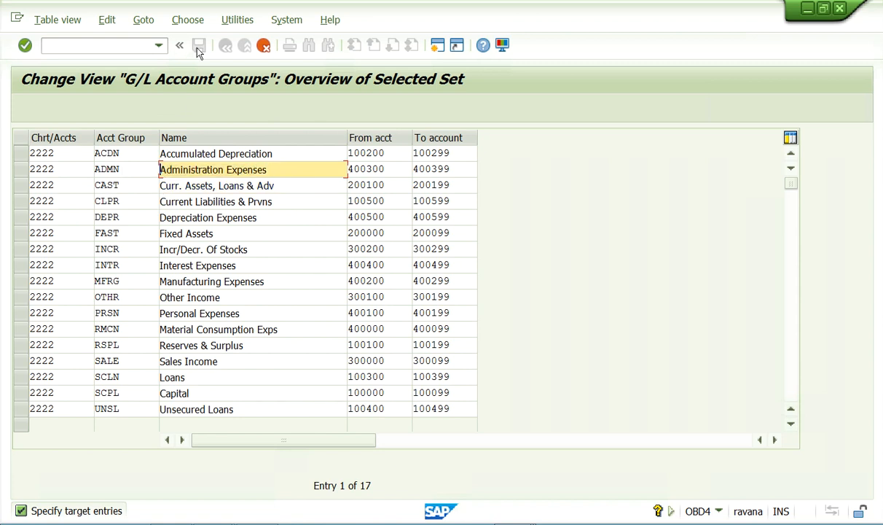
# Confirm the copied account groups, save them under the customizing request for ABC Corporation 2222, and return to the implementation guide
pyautogui.press('Return')
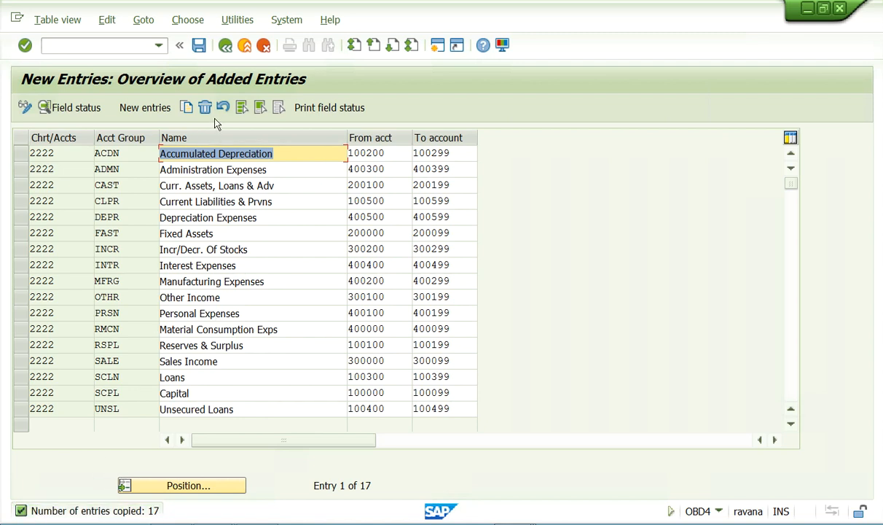
pyautogui.click(198, 45)
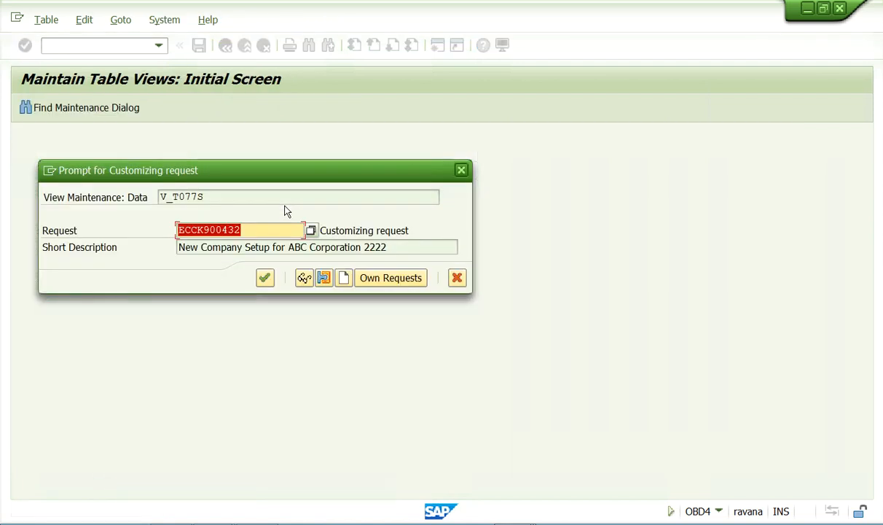
pyautogui.click(265, 278)
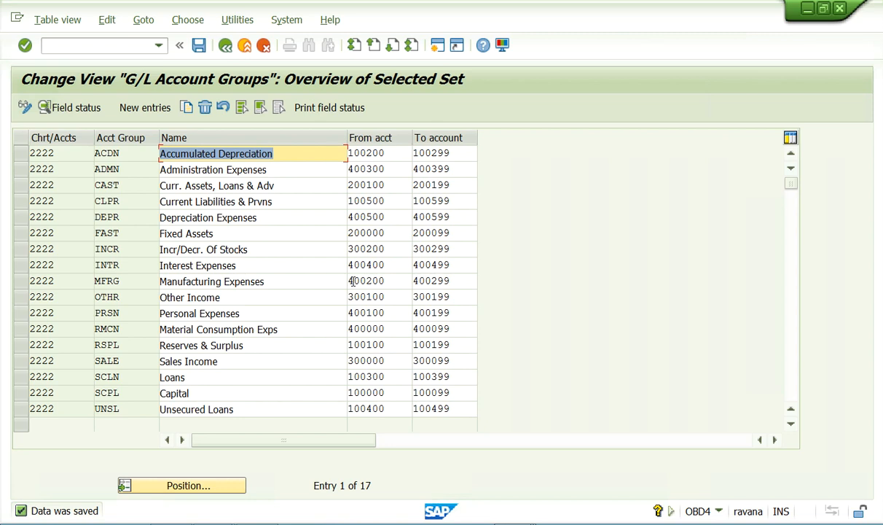
pyautogui.click(225, 45)
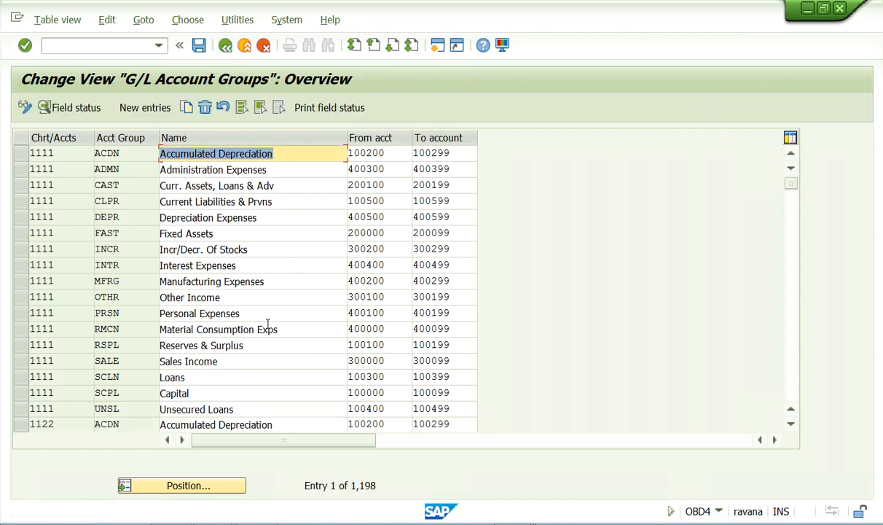
pyautogui.click(225, 45)
# Open the Define Retained Earnings Account activity for chart of accounts 2222
pyautogui.scroll(-3, 227, 419)
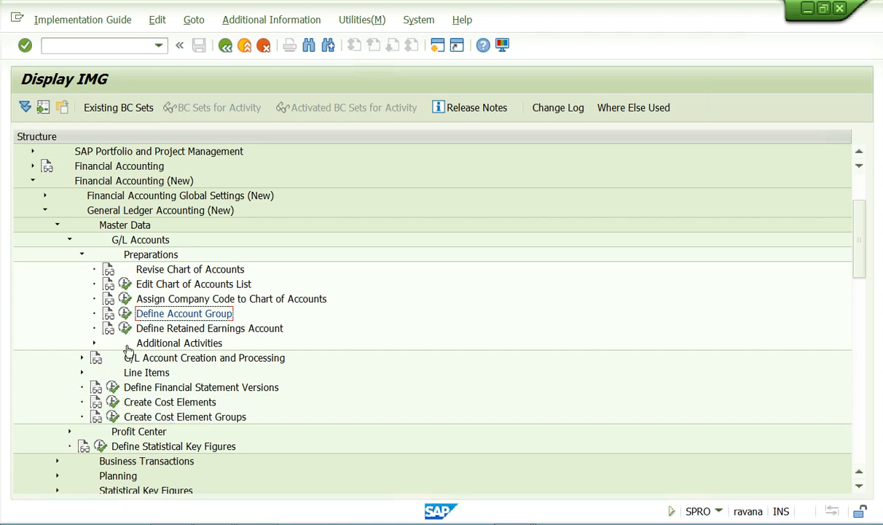
pyautogui.click(124, 328)
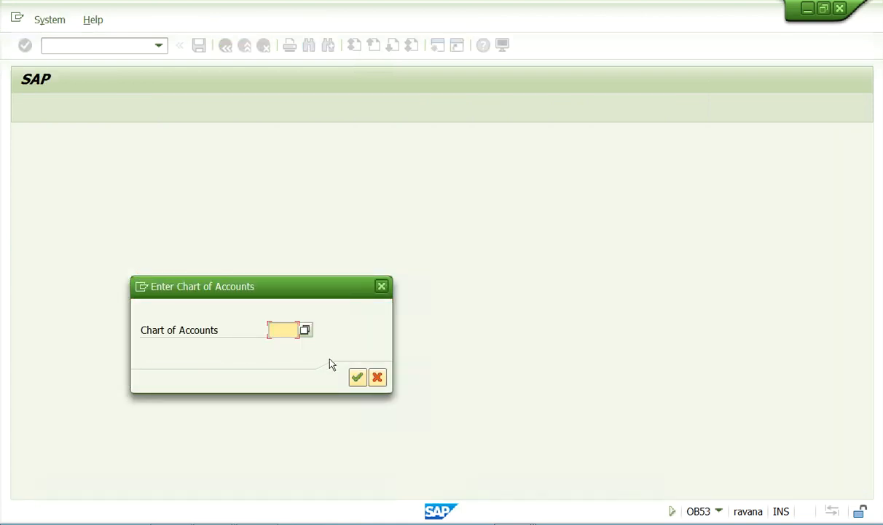
pyautogui.write('3333')
pyautogui.press('BackSpace')
pyautogui.press('BackSpace')
pyautogui.press('BackSpace')
pyautogui.write('333')
pyautogui.click(357, 376)
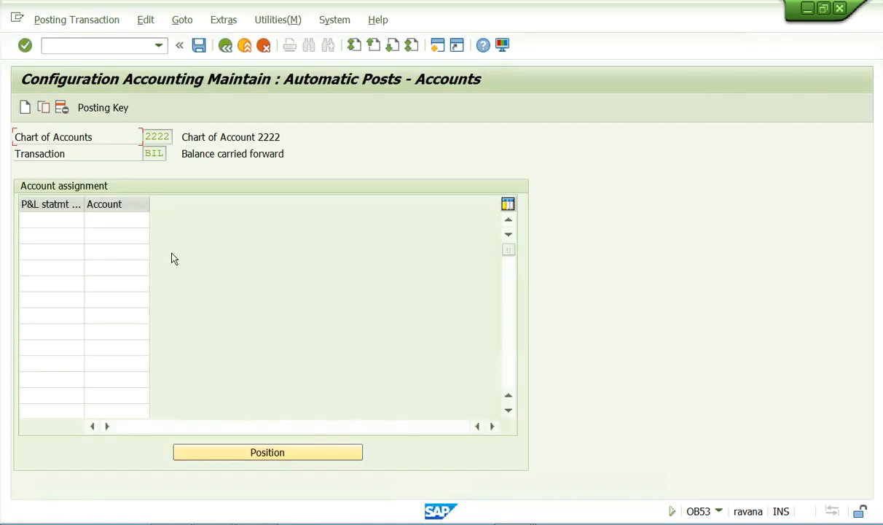
# Set the P&L statement account type to X in the first account assignment row
pyautogui.click(70, 220)
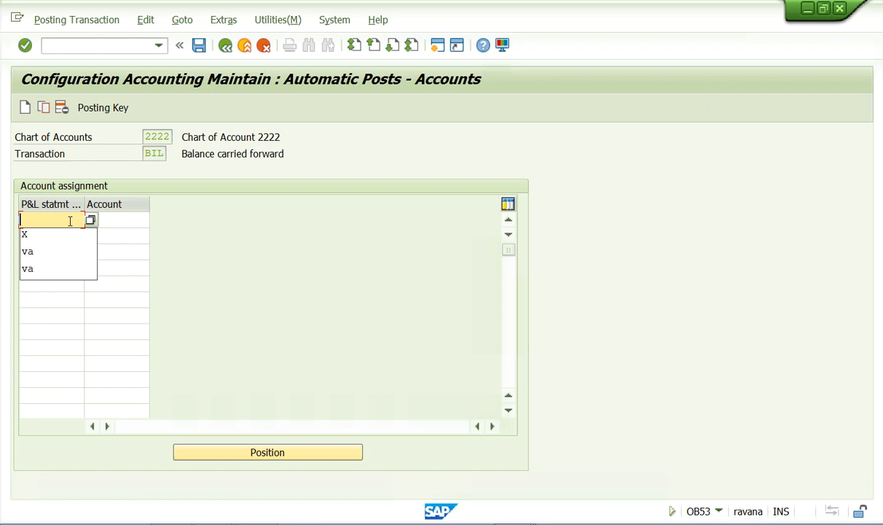
pyautogui.click(73, 237)
pyautogui.click(134, 223)
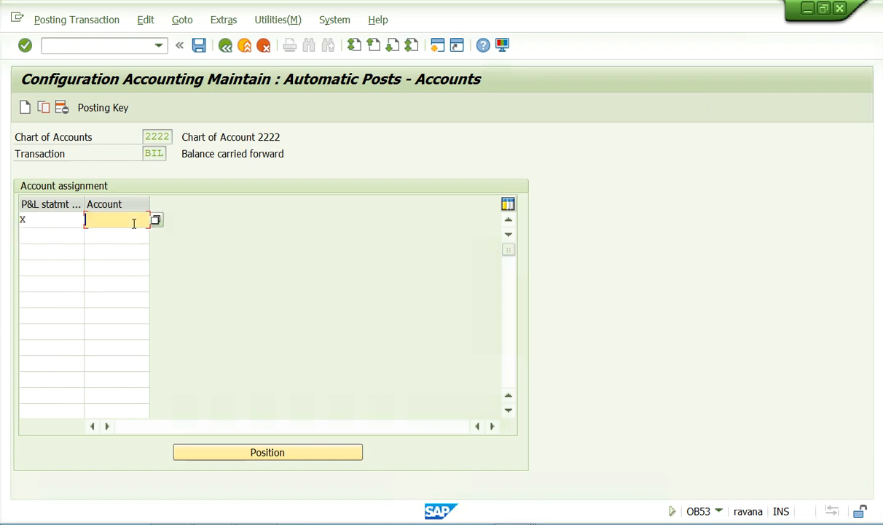
# Switch to the Word document FICO BASIC SETTINGS COMPLETE and look up the account for the OB53 retained earnings setup
pyautogui.hotkey('ctrl', 'Right')
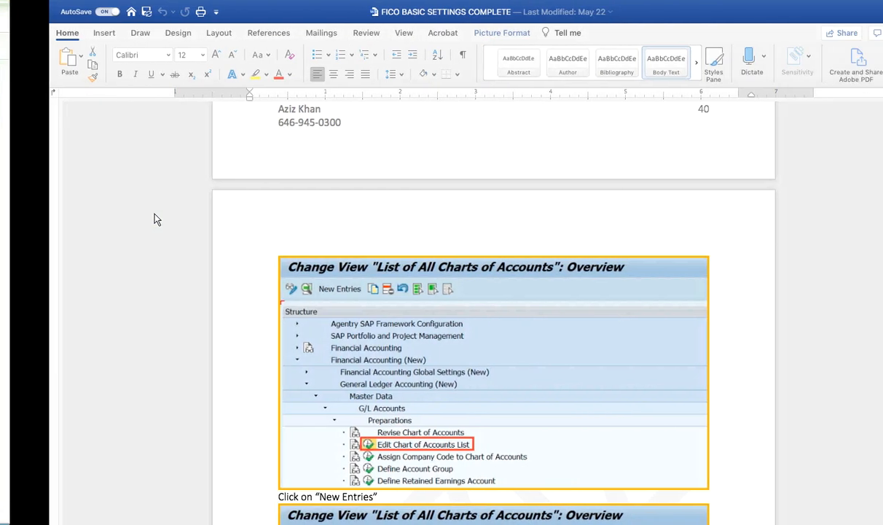
pyautogui.scroll(-5, 392, 335)
pyautogui.scroll(-20, 413, 331)
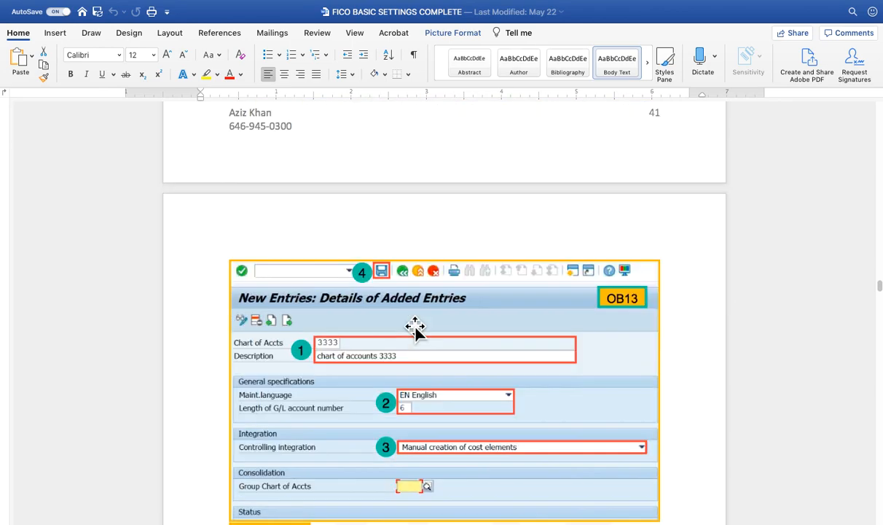
pyautogui.scroll(-20, 414, 329)
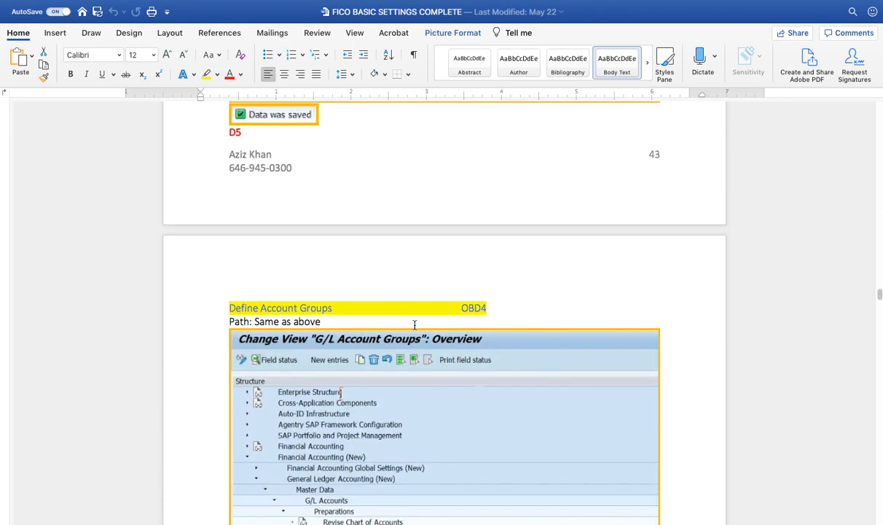
pyautogui.scroll(-20, 415, 330)
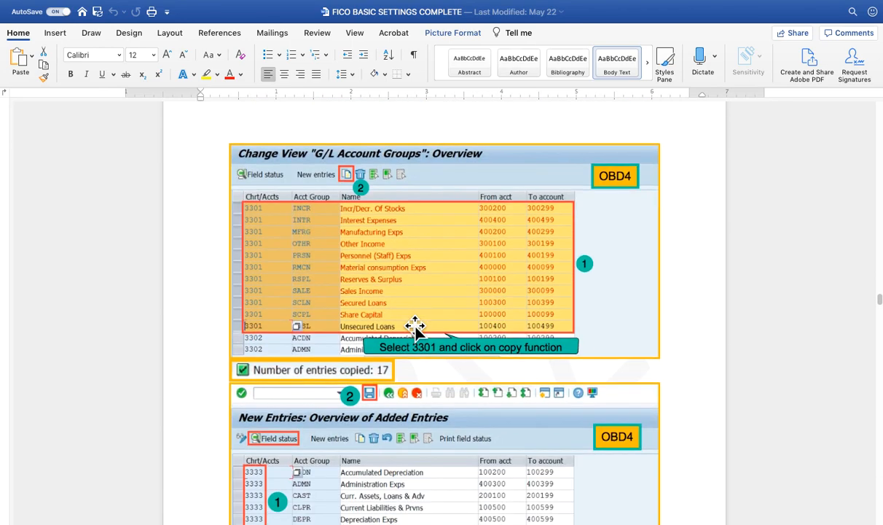
pyautogui.scroll(-20, 415, 328)
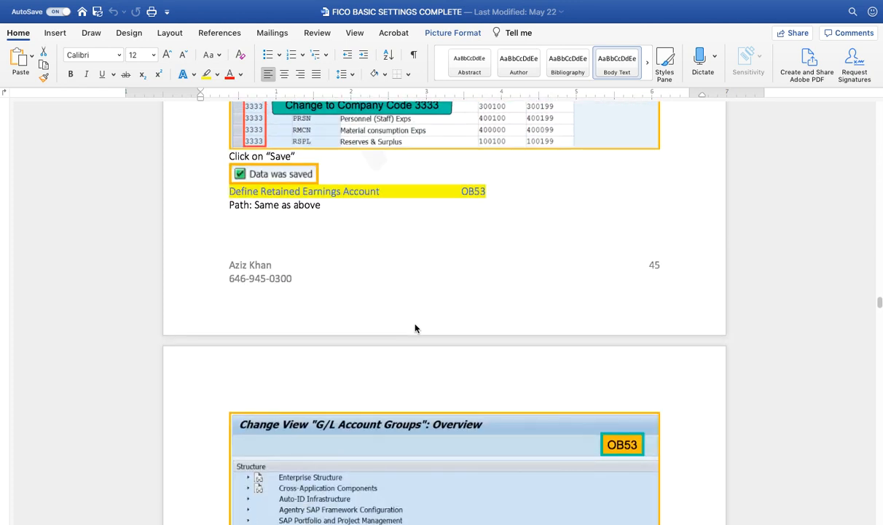
pyautogui.scroll(-8, 414, 328)
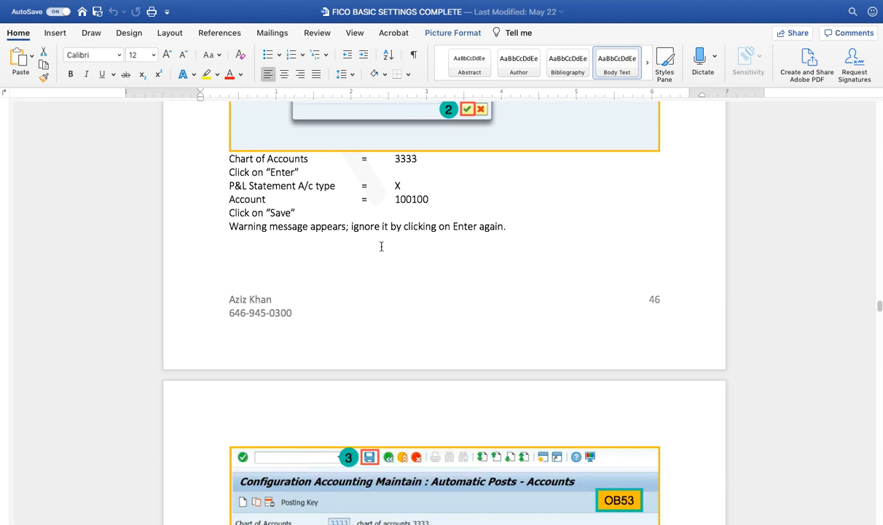
# Switch back to SAP and assign account 100100 to P&L statement account type X, accepting the entry
pyautogui.hotkey('ctrl', 'Left')
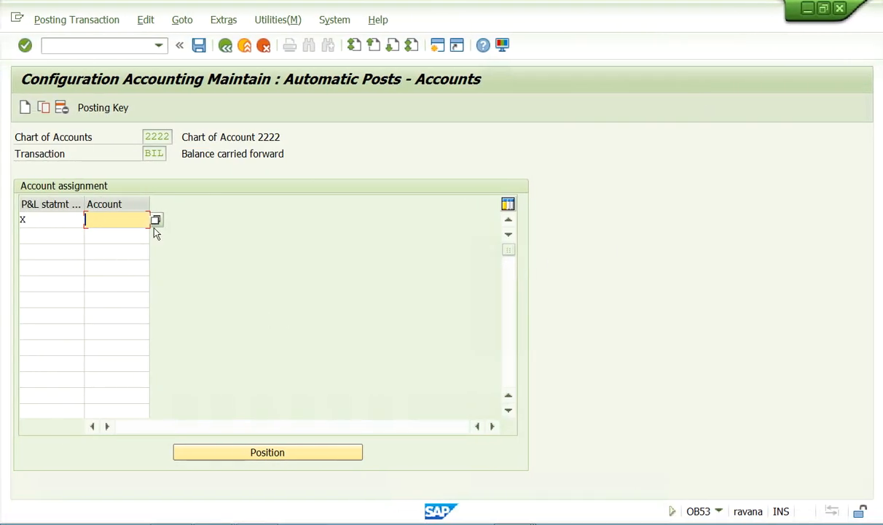
pyautogui.write('11000')
pyautogui.press('BackSpace')
pyautogui.press('BackSpace')
pyautogui.press('BackSpace')
pyautogui.press('BackSpace')
pyautogui.press('BackSpace')
pyautogui.write('100')
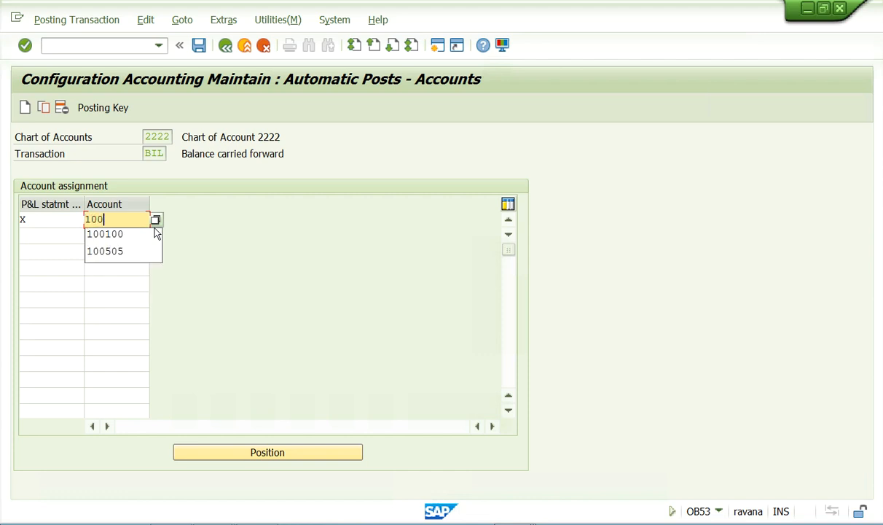
pyautogui.write('100')
pyautogui.press('Return')
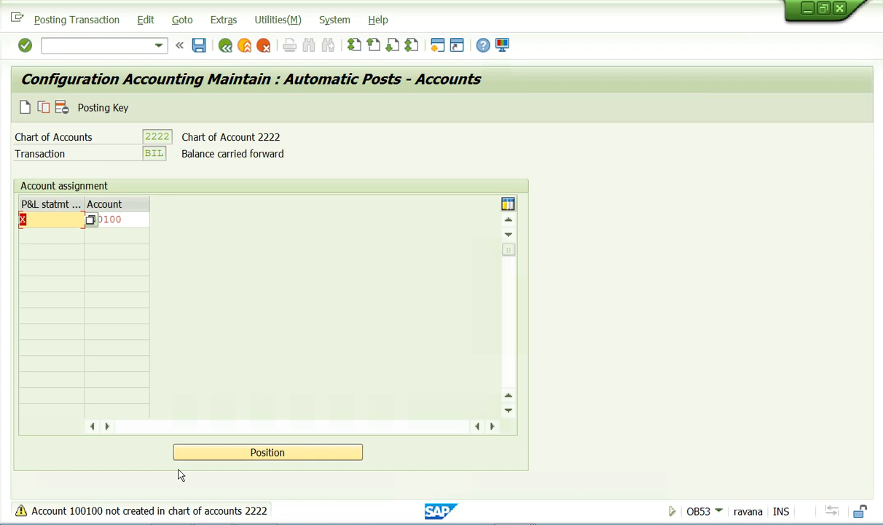
pyautogui.press('Return')
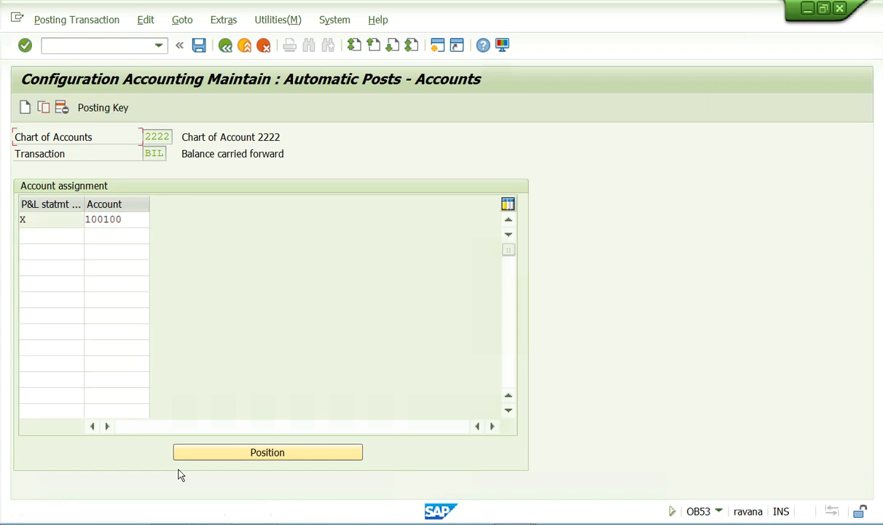
# Save the retained earnings account assignment for chart of accounts 2222 and switch away to the desktop
pyautogui.click(200, 48)
pyautogui.click(262, 279)
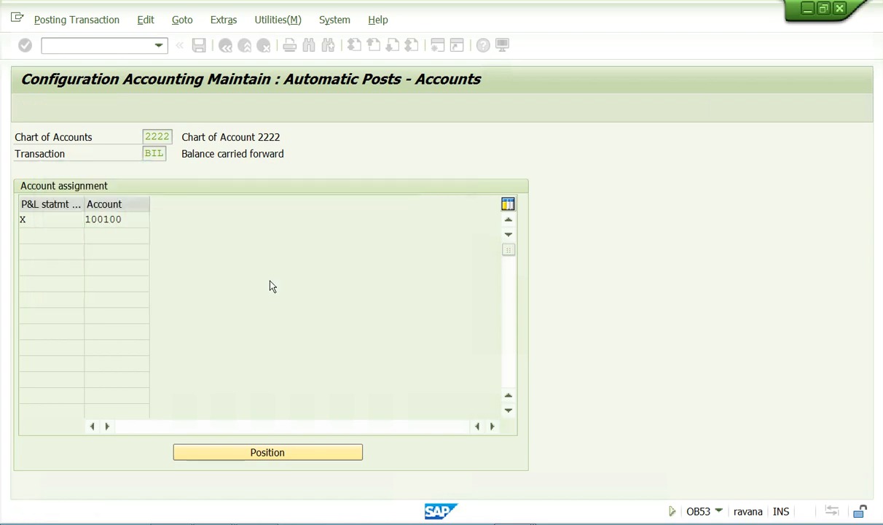
pyautogui.hotkey('ctrl', 'Right')
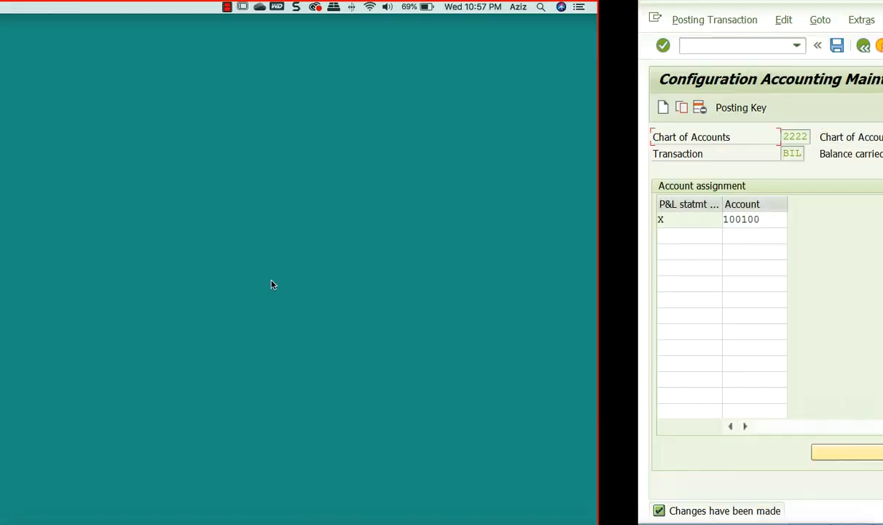
# Check the OB53 retained earnings and OBD4 account group instructions in the Word document FICO BASIC SETTINGS COMPLETE, and switch back to SAP
pyautogui.hotkey('ctrl', 'Right')
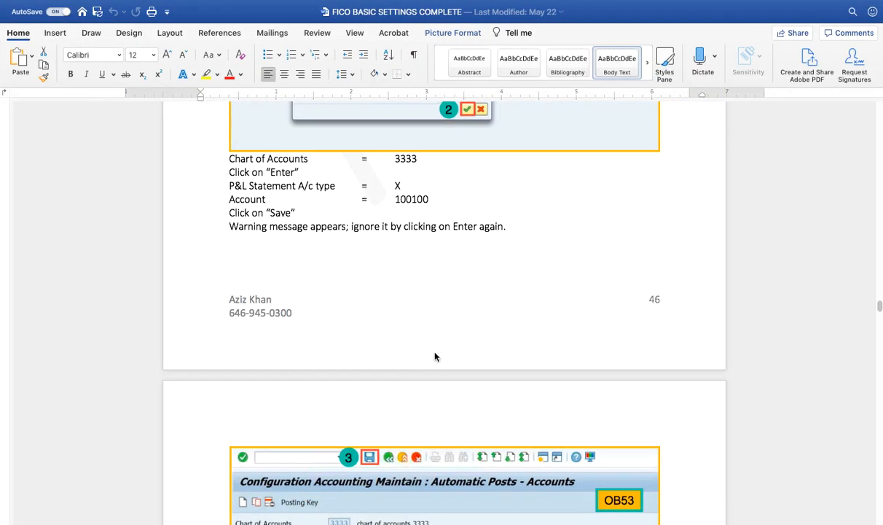
pyautogui.scroll(5, 435, 356)
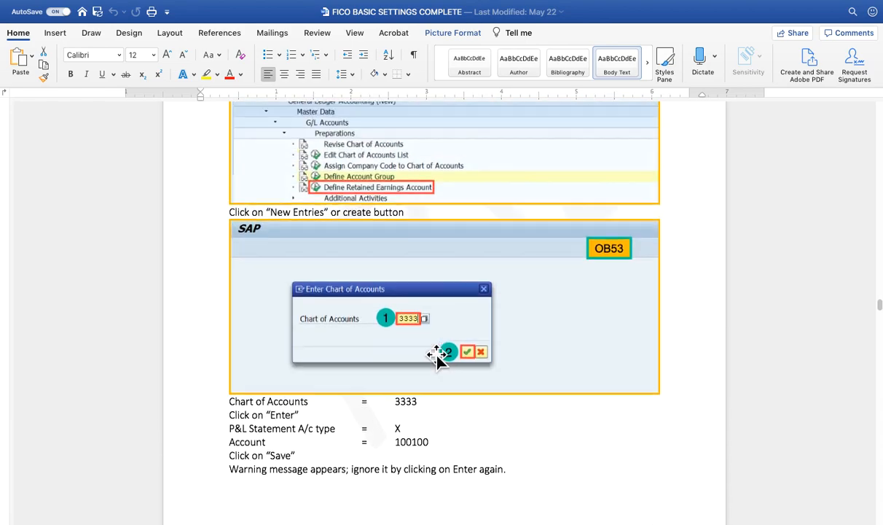
pyautogui.scroll(-15, 438, 357)
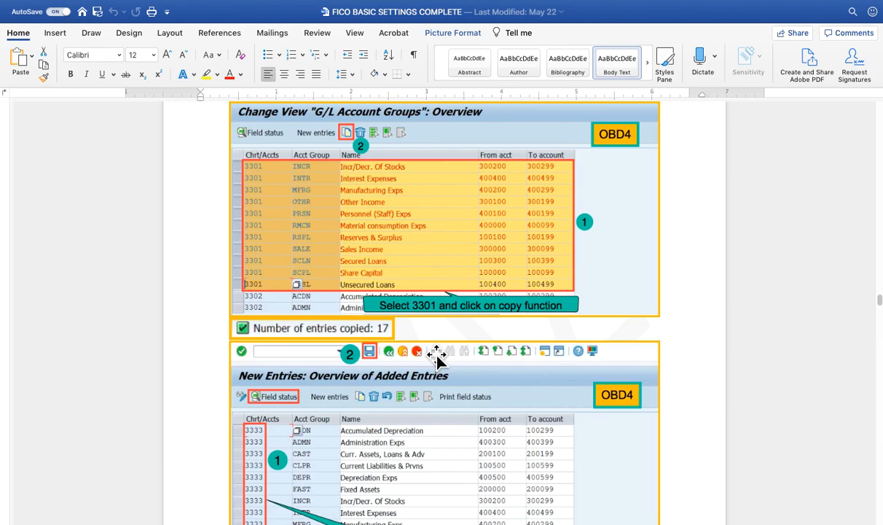
pyautogui.hotkey('ctrl', 'Left')
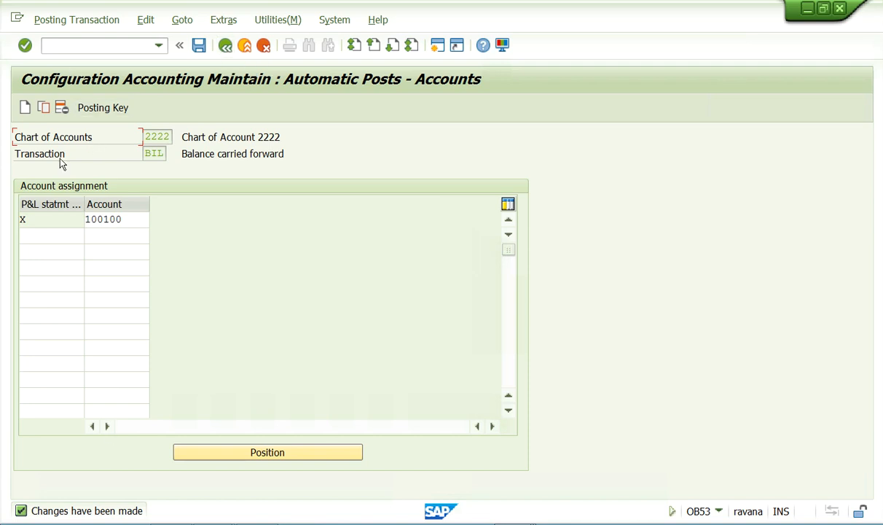
# Open Define Account Group in the IMG, position the list at chart of accounts 2222, and check the Reserves & Surplus number range
pyautogui.click(226, 47)
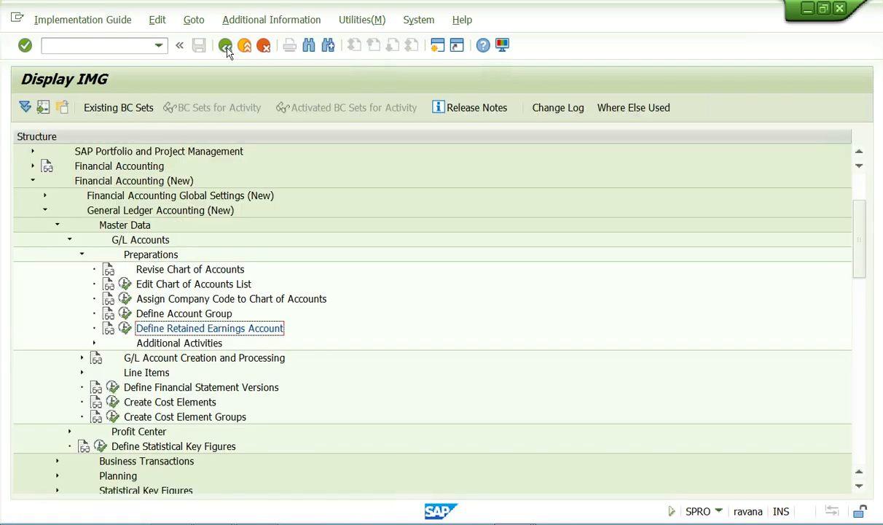
pyautogui.click(125, 315)
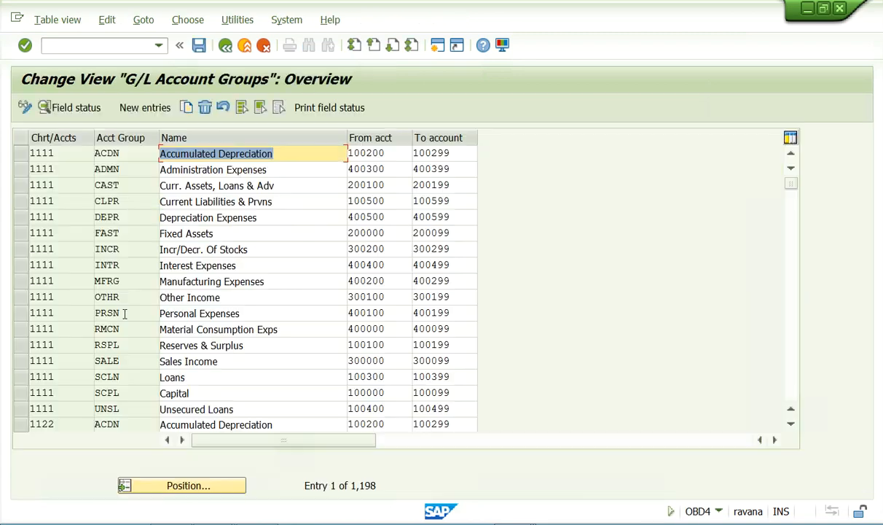
pyautogui.click(166, 486)
pyautogui.write('2222')
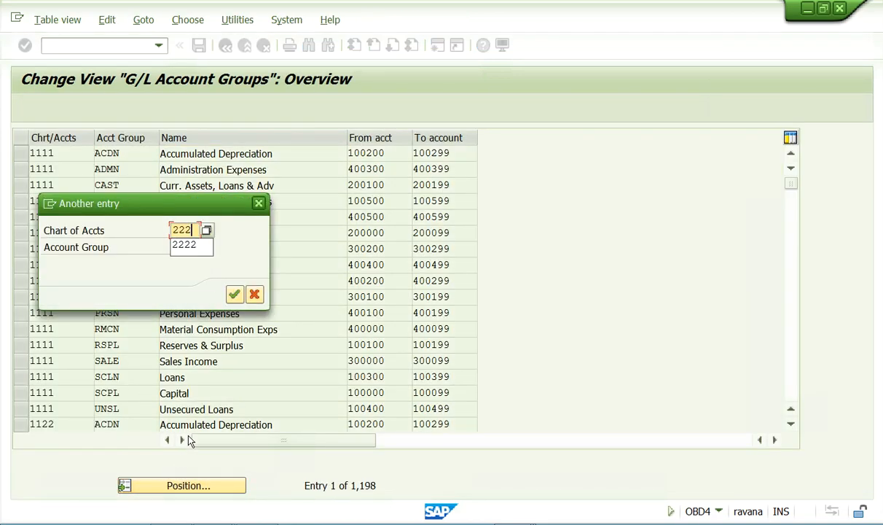
pyautogui.click(233, 292)
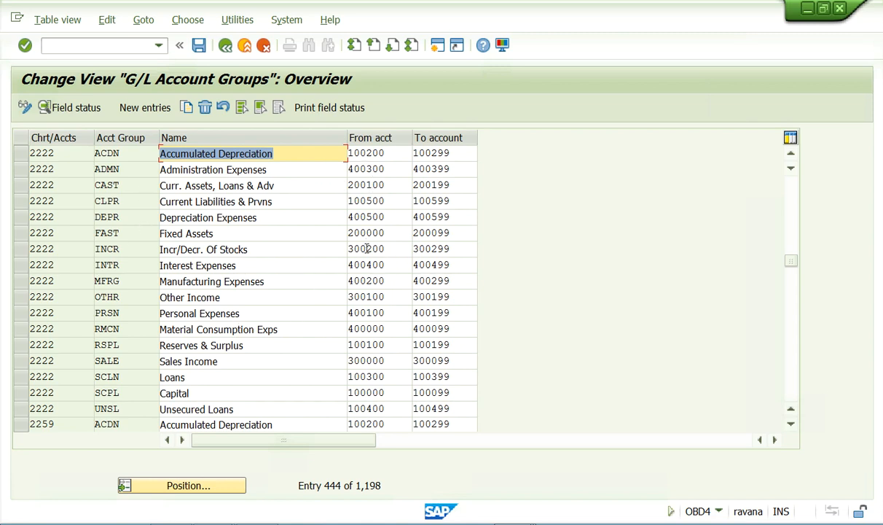
pyautogui.click(386, 344)
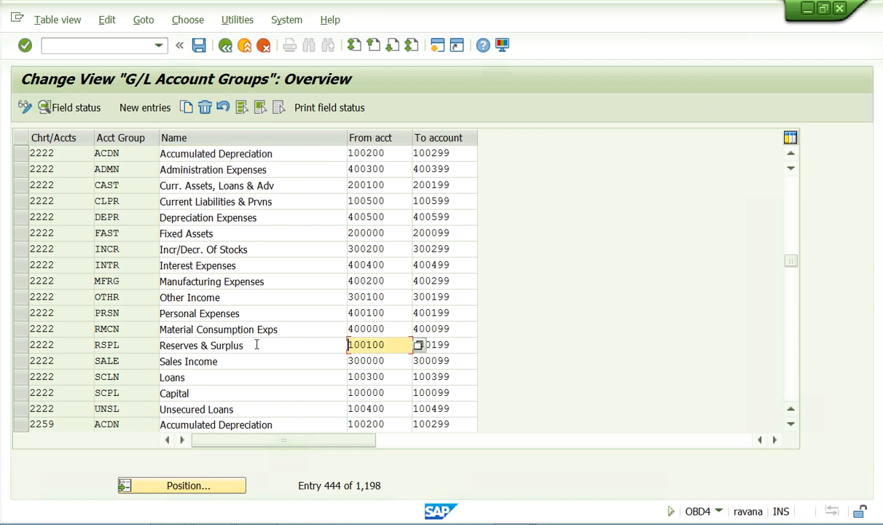
pyautogui.moveTo(256, 344); pyautogui.dragTo(125, 346)
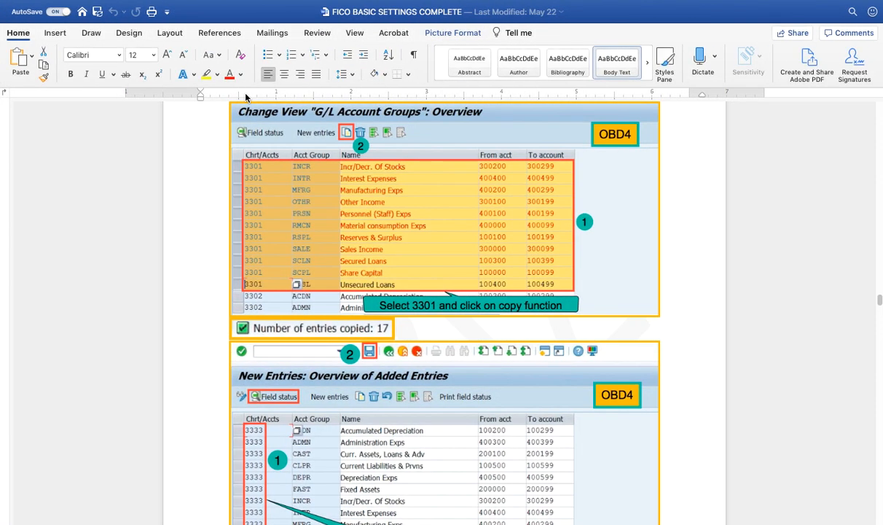
# Read the P&L account note and the OBBO posting period variant instructions in the Word document FICO BASIC SETTINGS COMPLETE
pyautogui.scroll(-20, 272, 192)
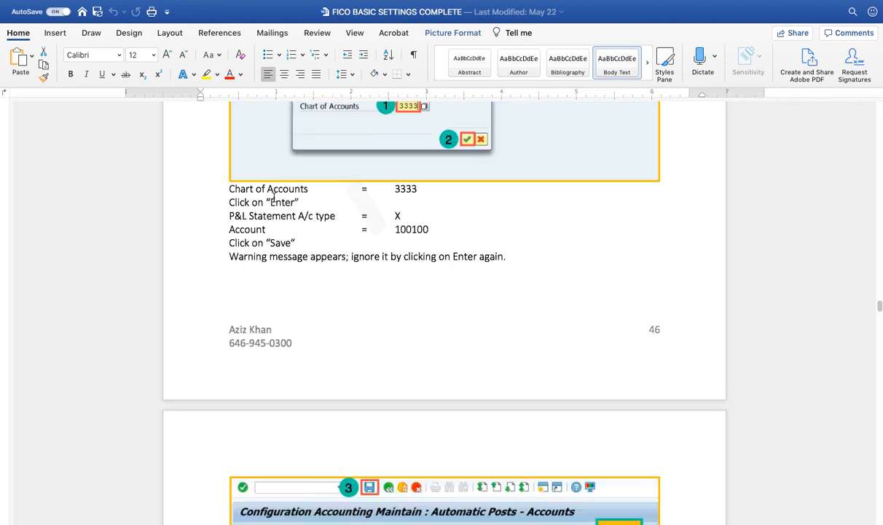
pyautogui.scroll(-15, 272, 191)
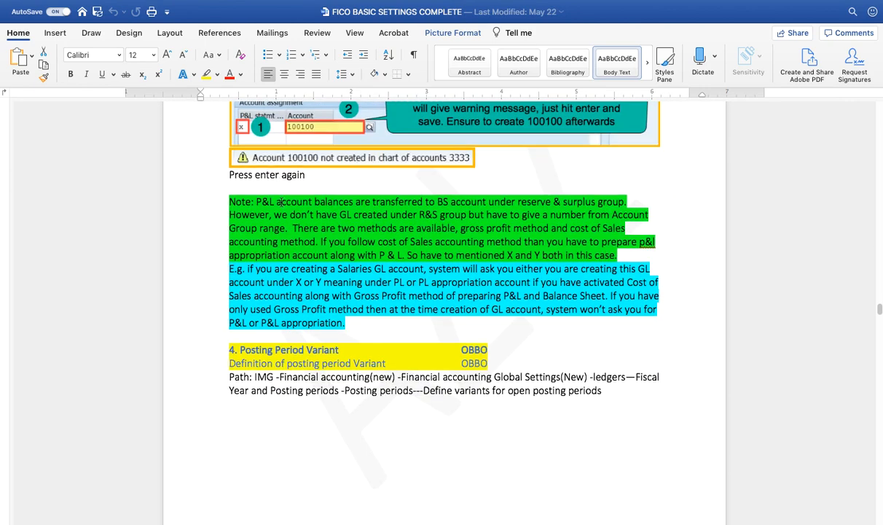
pyautogui.scroll(-10, 281, 202)
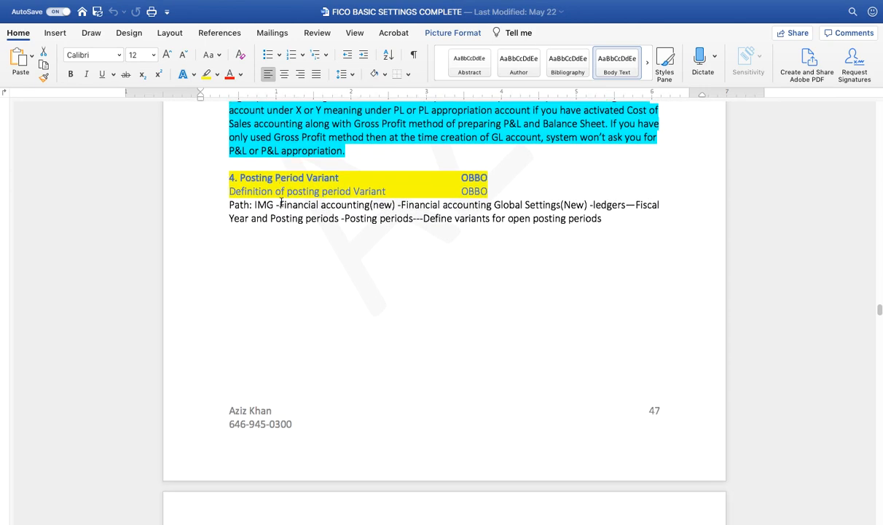
pyautogui.scroll(-2, 281, 202)
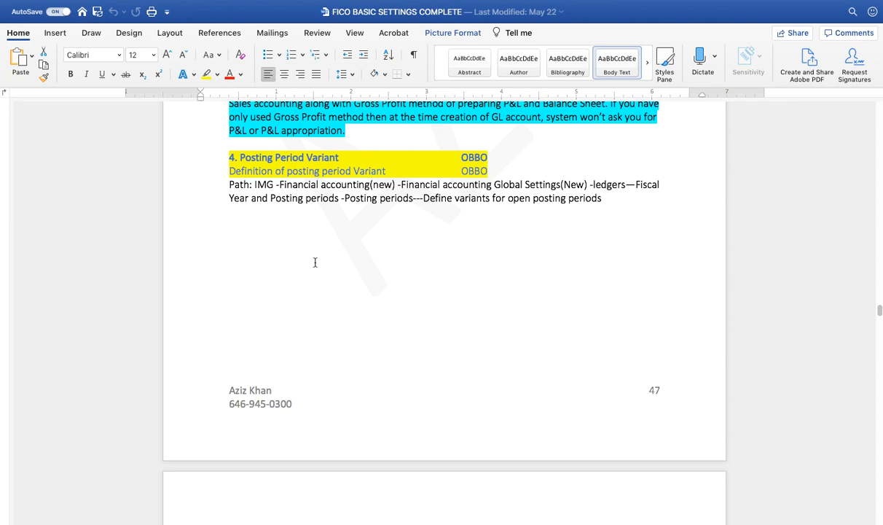
pyautogui.scroll(-10, 315, 262)
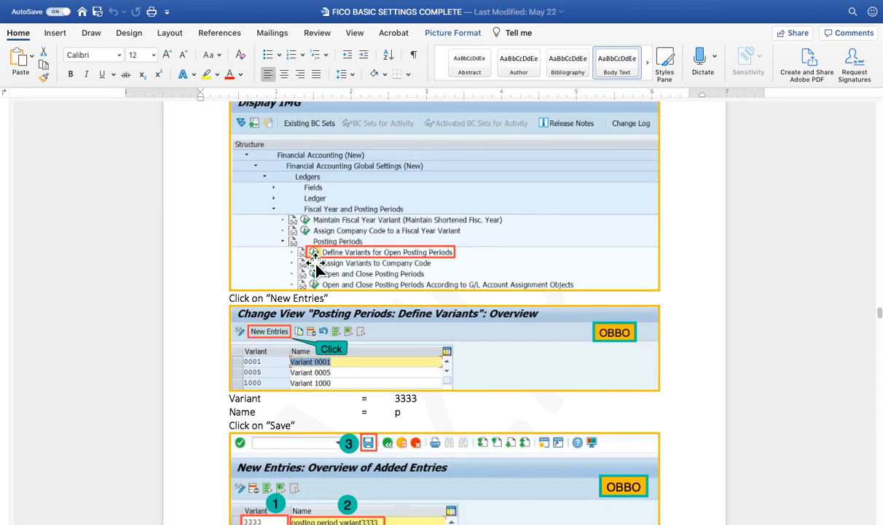
pyautogui.scroll(-4, 315, 268)
pyautogui.scroll(-2, 315, 266)
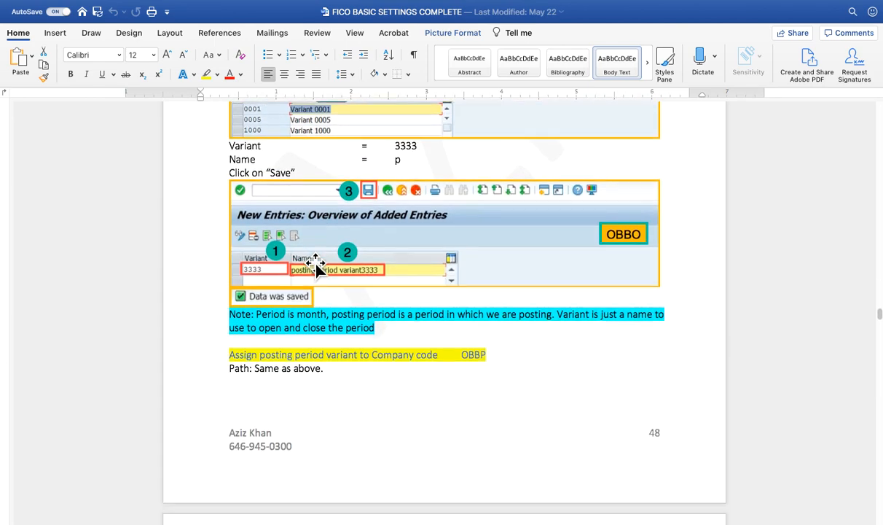
pyautogui.scroll(-2, 315, 265)
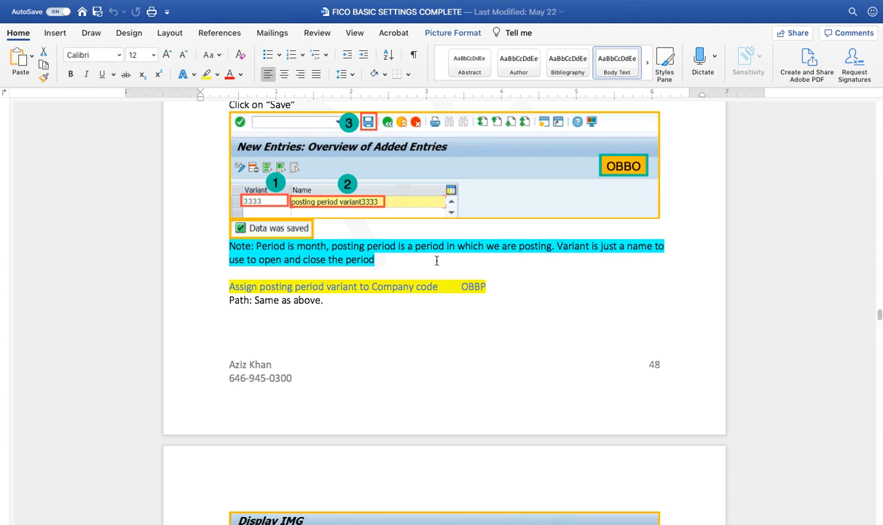
pyautogui.scroll(6, 449, 263)
# Switch back to SAP, leave the G/L account groups view, and collapse the Master Data branch of General Ledger Accounting (New)
pyautogui.hotkey('ctrl', 'Right')
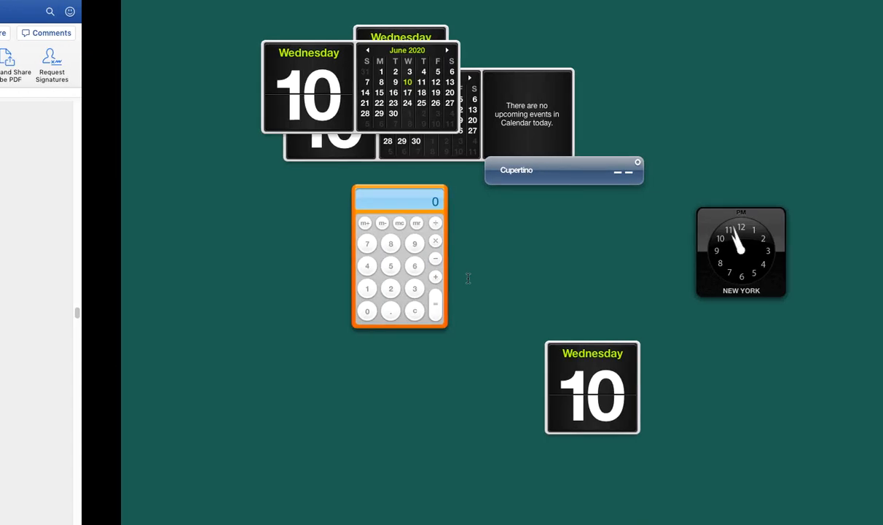
pyautogui.hotkey('ctrl', 'Left')
pyautogui.hotkey('ctrl', 'Left')
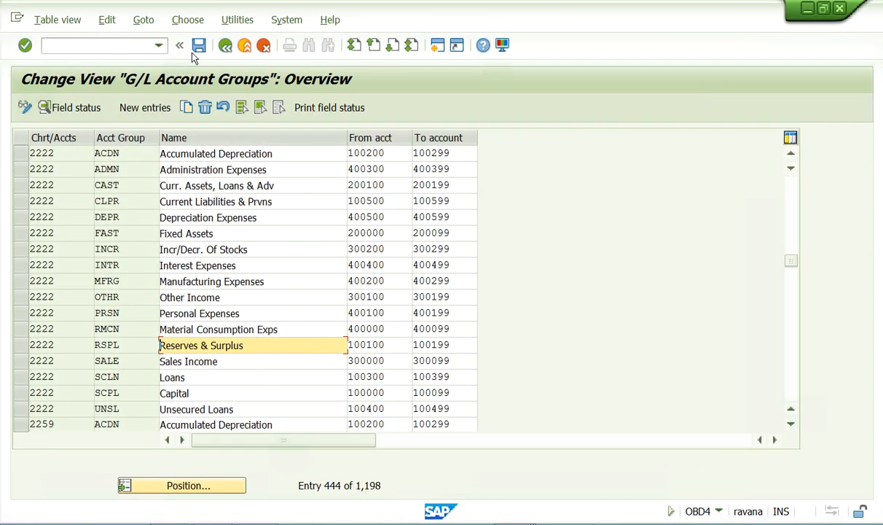
pyautogui.click(224, 46)
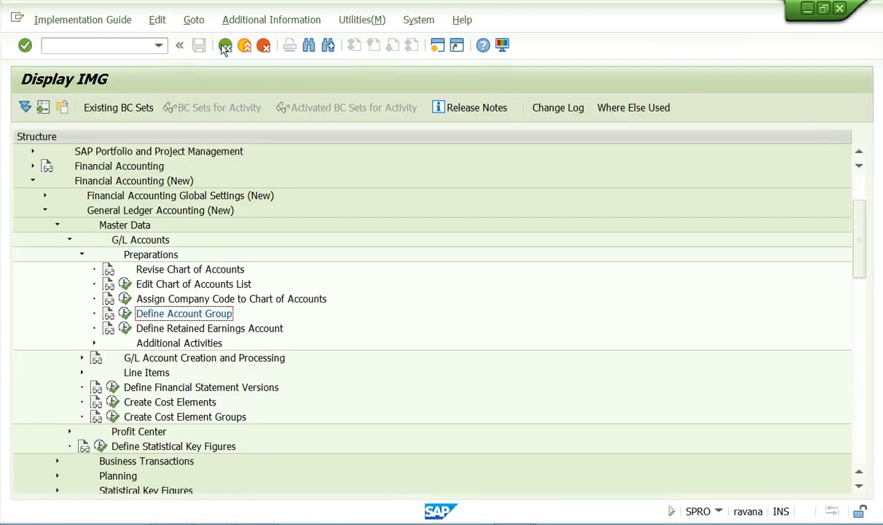
pyautogui.click(82, 255)
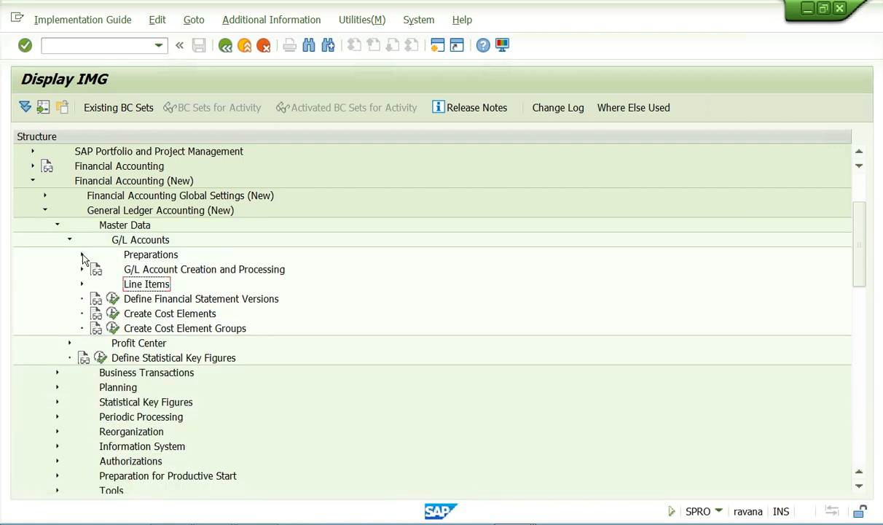
pyautogui.click(70, 240)
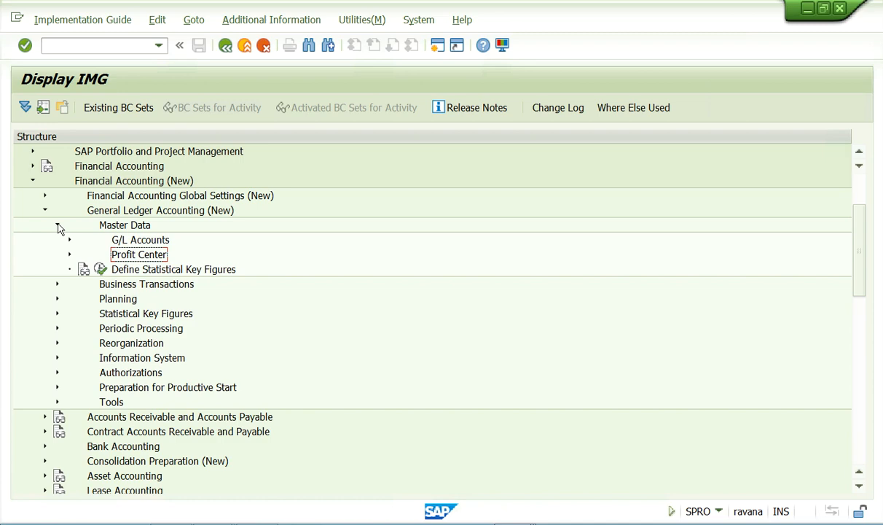
pyautogui.click(57, 226)
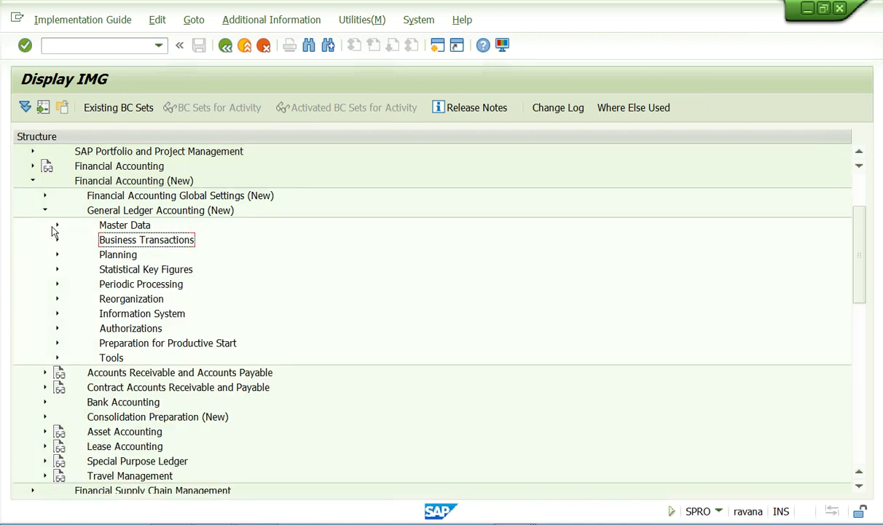
# Open Define Variants for Open Posting Periods under Financial Accounting Global Settings (New), Ledgers, Fiscal Year and Posting Periods
pyautogui.click(45, 197)
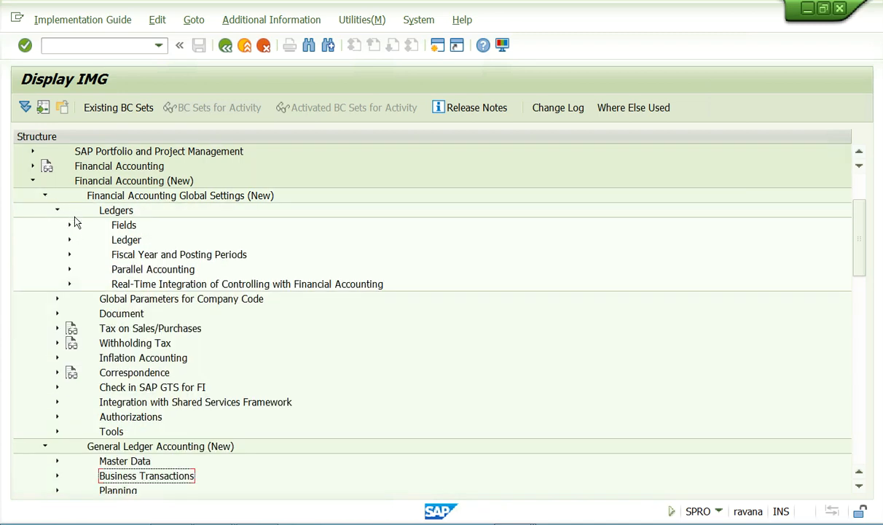
pyautogui.click(70, 225)
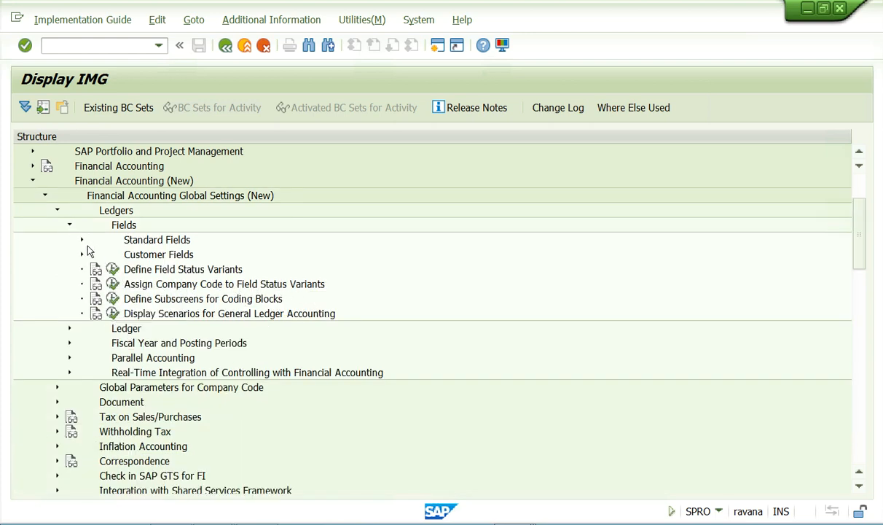
pyautogui.click(70, 226)
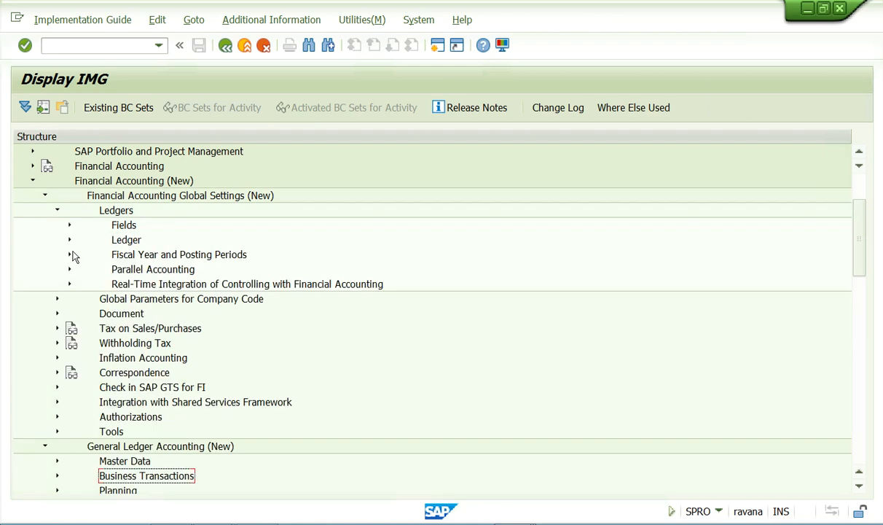
pyautogui.click(69, 254)
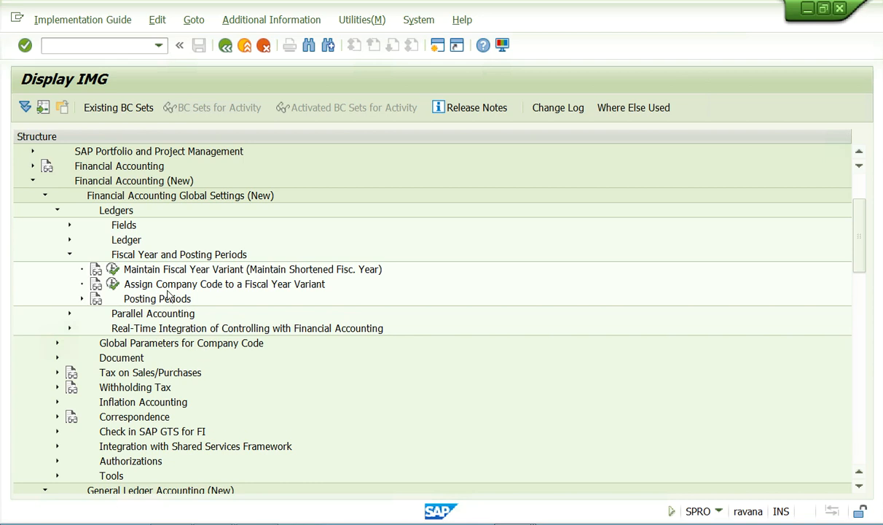
pyautogui.click(81, 298)
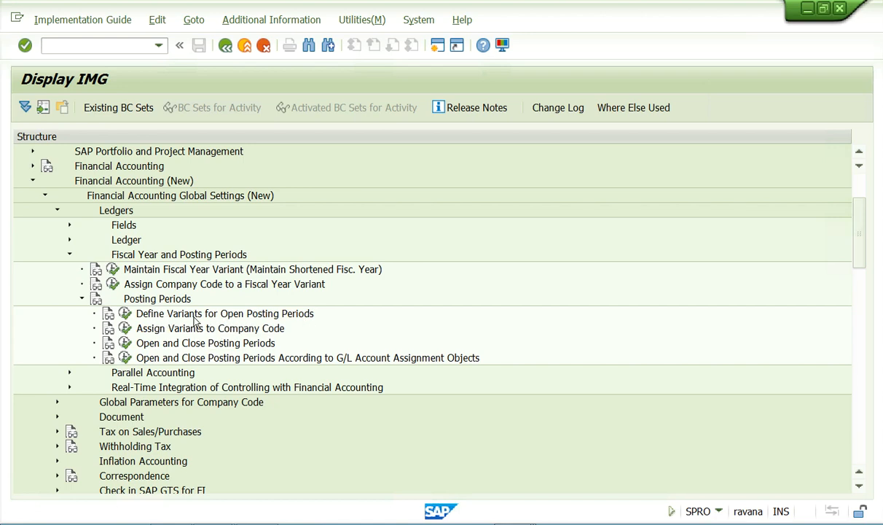
pyautogui.click(126, 315)
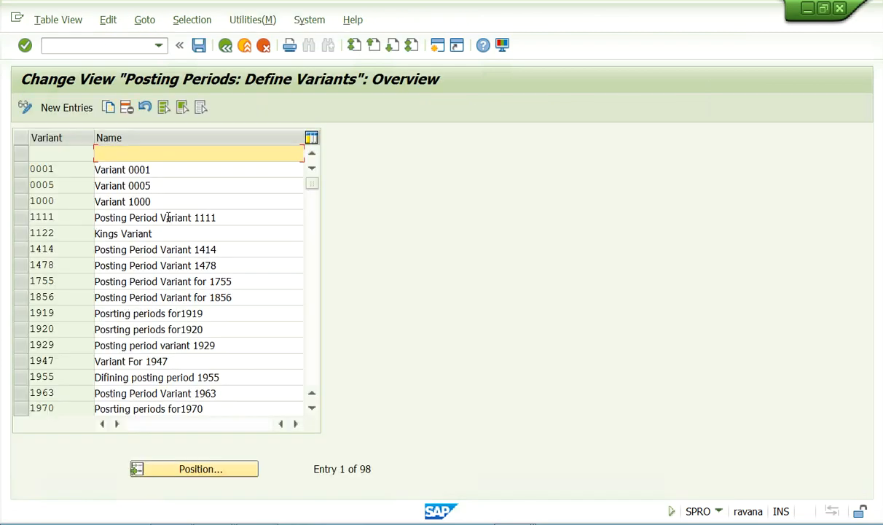
# Create a new posting period entry with variant 2222
pyautogui.click(61, 107)
pyautogui.write('22')
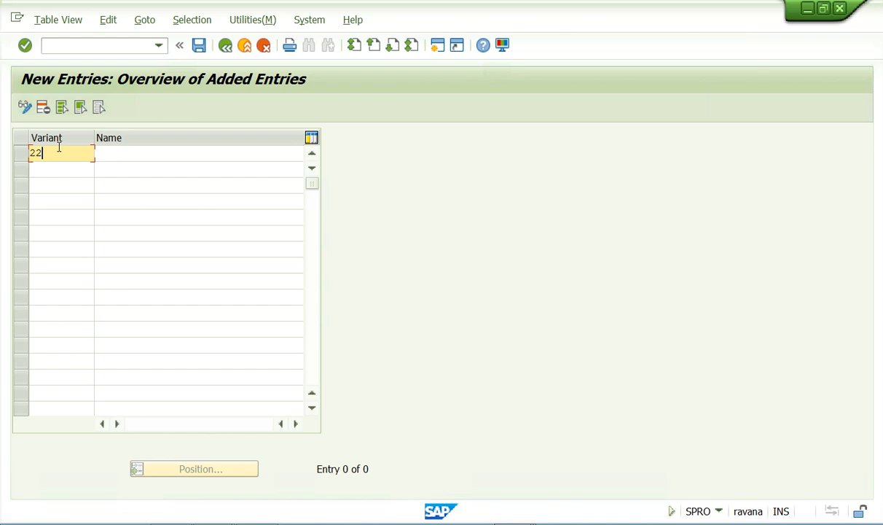
pyautogui.write('22')
pyautogui.click(154, 155)
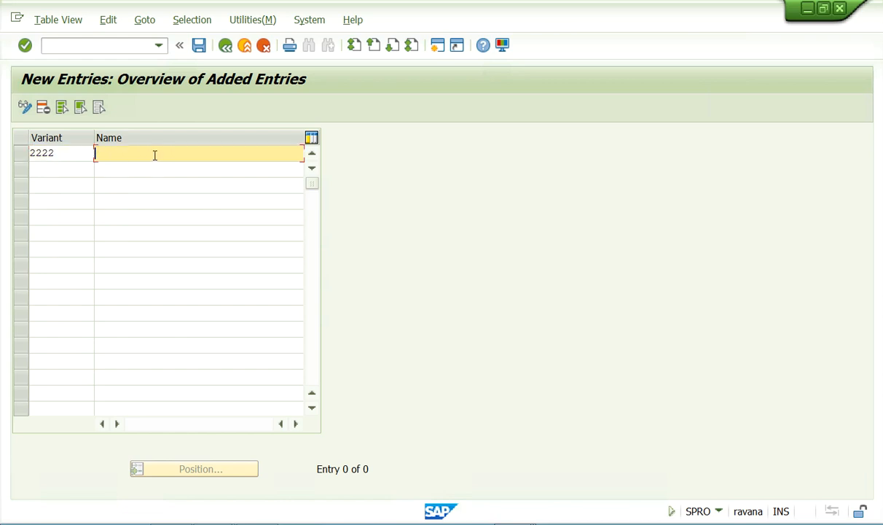
# Name variant 2222 "Posting Period Variant 2222" and save the new entry
pyautogui.write('PO')
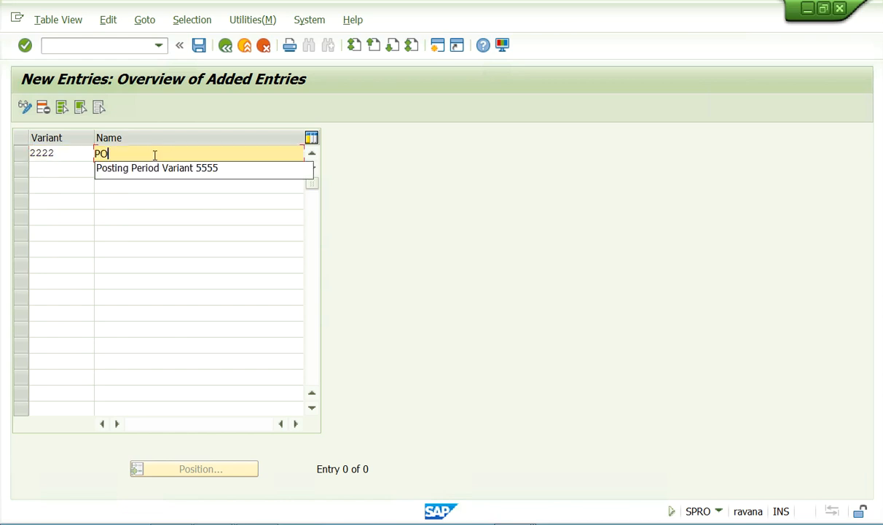
pyautogui.press('BackSpace')
pyautogui.write('osting Period ')
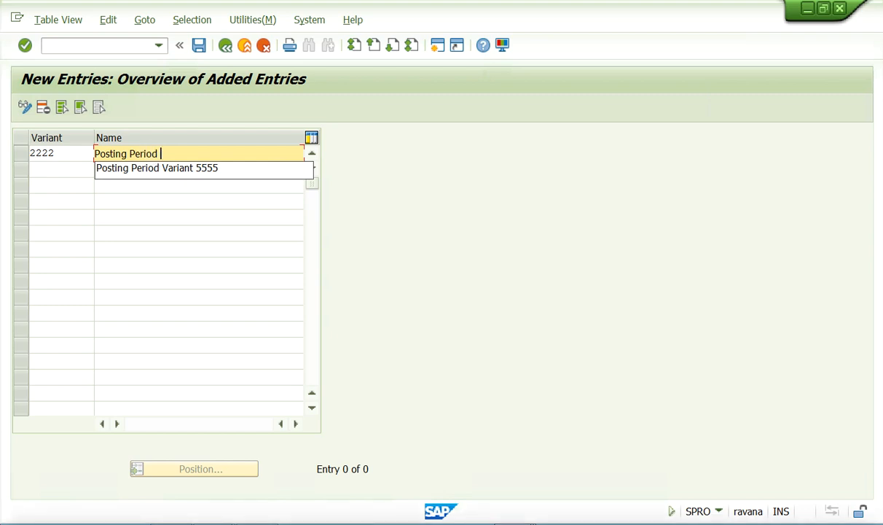
pyautogui.write('Varant ')
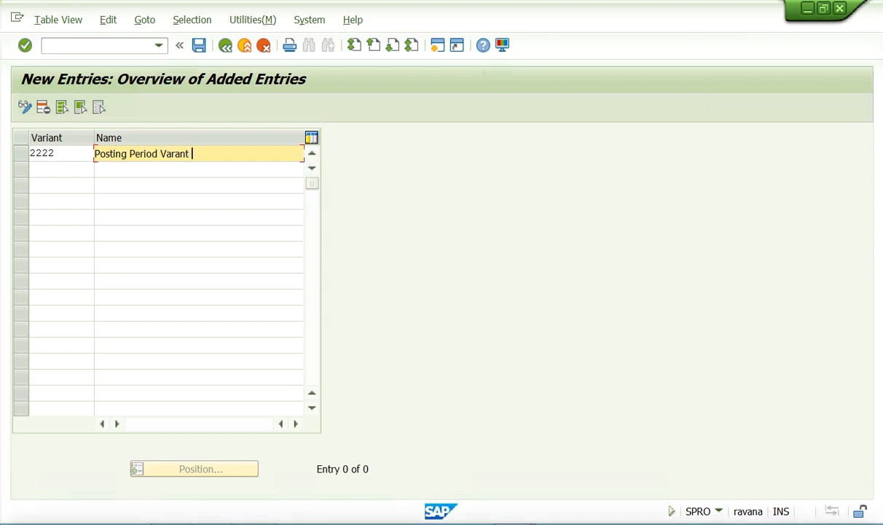
pyautogui.write('2222')
pyautogui.press('BackSpace')
pyautogui.press('BackSpace')
pyautogui.press('BackSpace')
pyautogui.press('BackSpace')
pyautogui.press('BackSpace')
pyautogui.press('BackSpace')
pyautogui.press('BackSpace')
pyautogui.press('BackSpace')
pyautogui.press('BackSpace')
pyautogui.write('rint')
pyautogui.press('BackSpace')
pyautogui.press('BackSpace')
pyautogui.write('ant ')
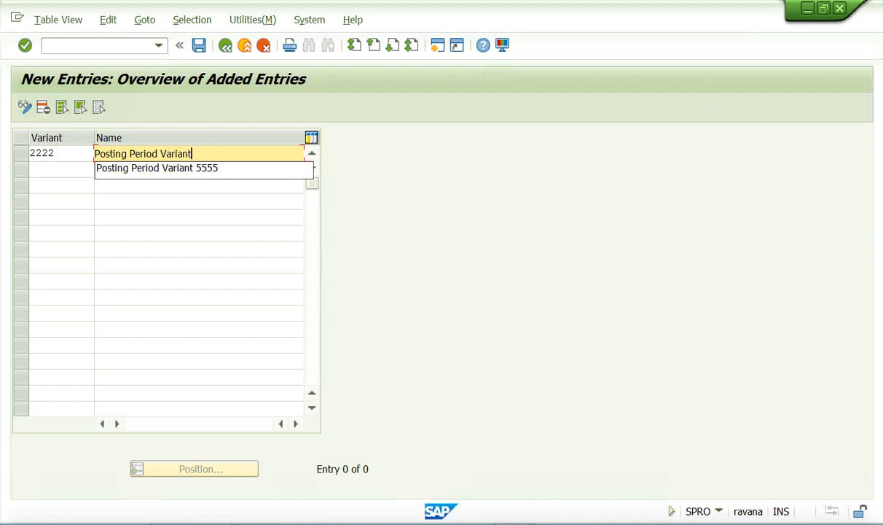
pyautogui.write('2222')
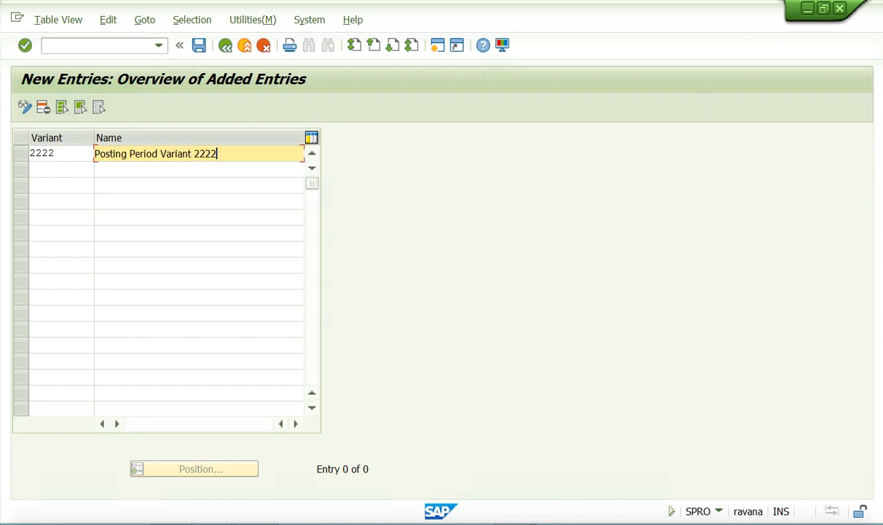
pyautogui.click(199, 46)
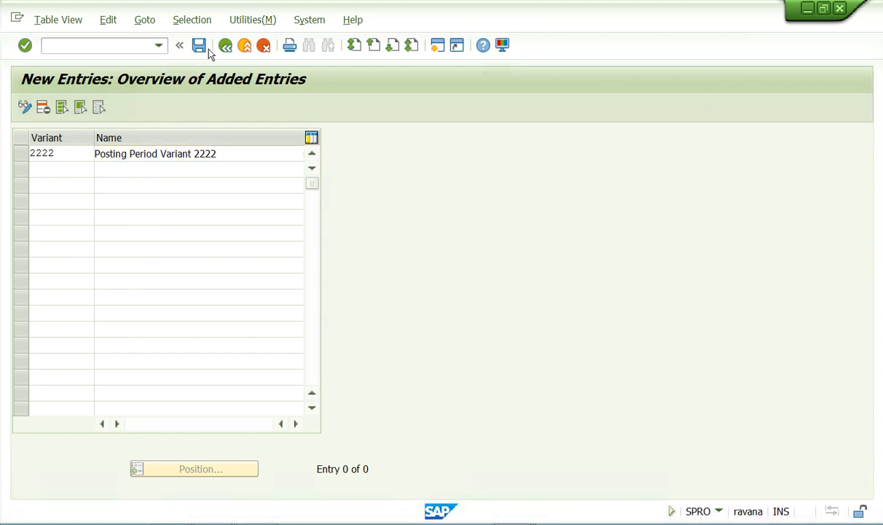
pyautogui.click(265, 277)
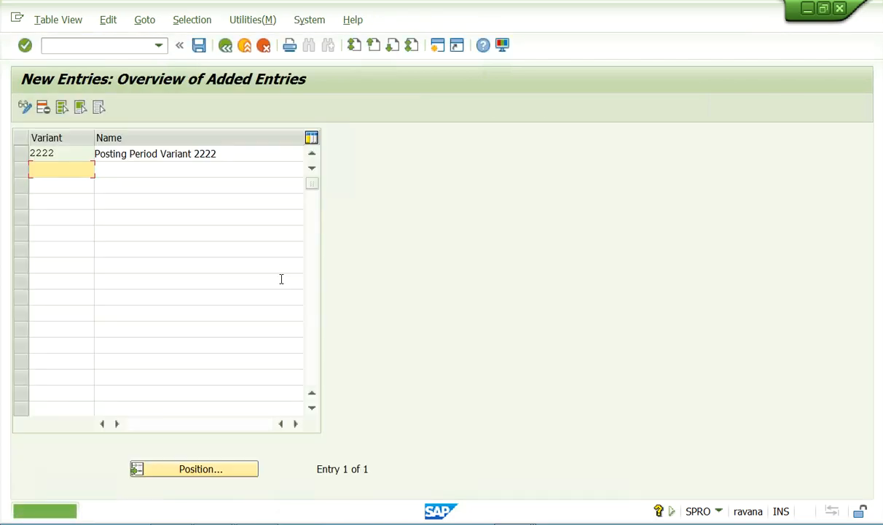
# Return to the IMG structure and view the documentation for Define Variants for Open Posting Periods
pyautogui.click(225, 46)
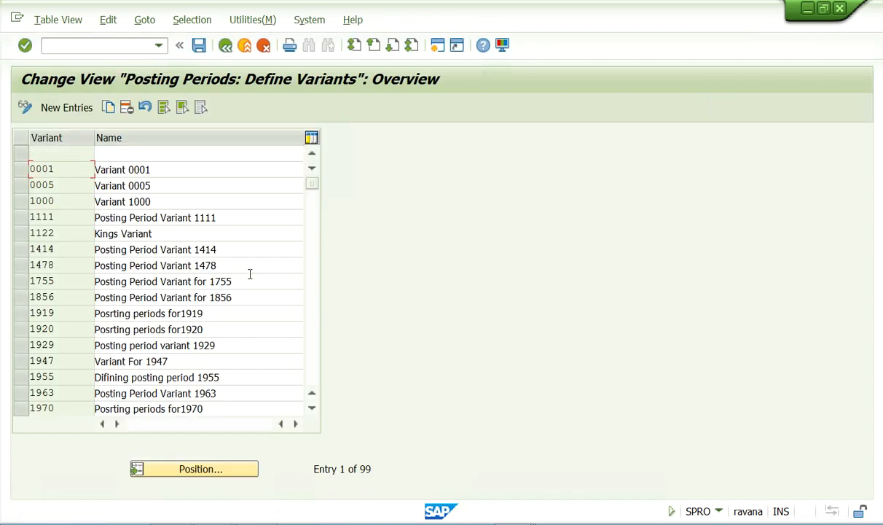
pyautogui.click(225, 45)
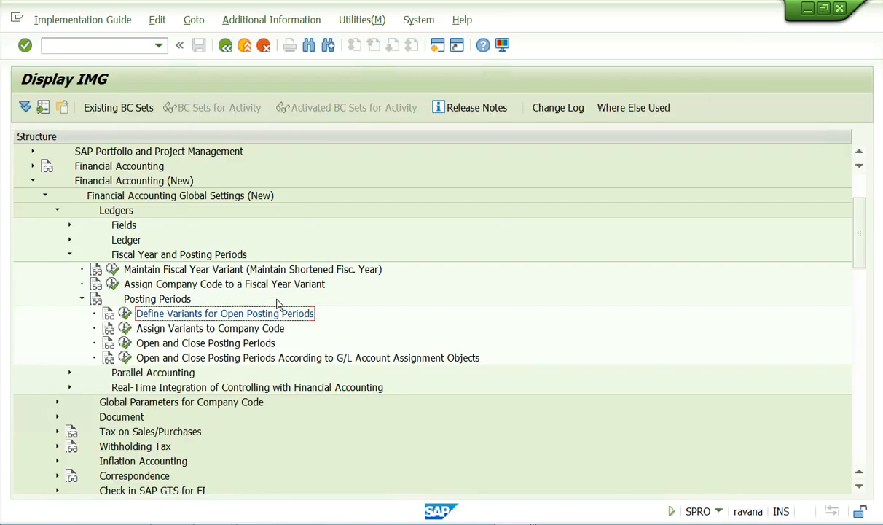
pyautogui.click(109, 314)
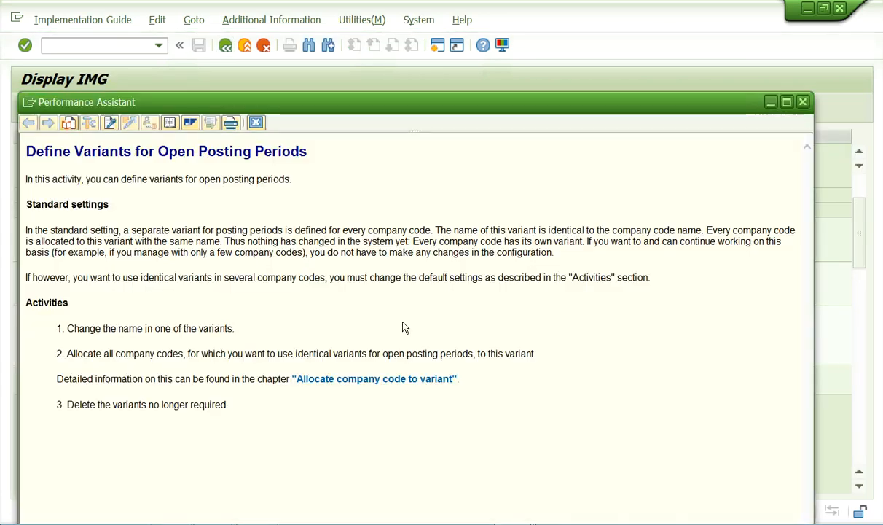
pyautogui.click(803, 102)
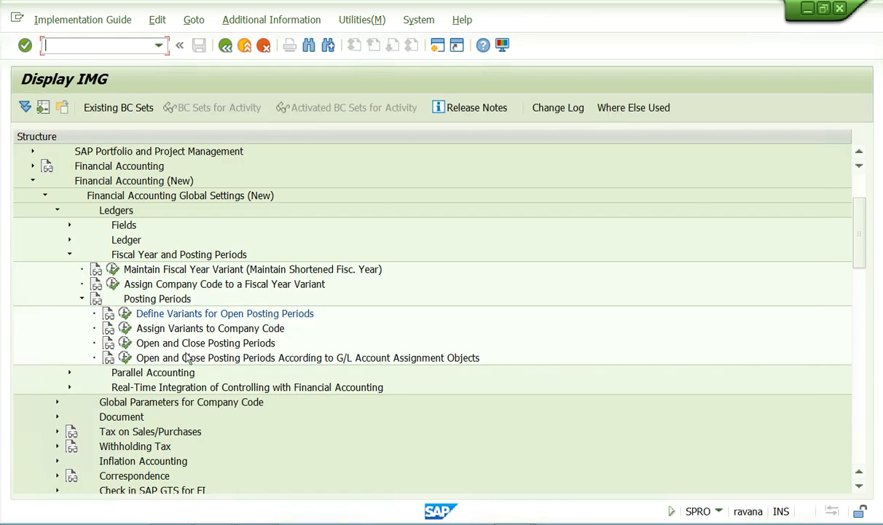
# Open Assign Variants to Company Code and position the list at company code 2222
pyautogui.click(124, 330)
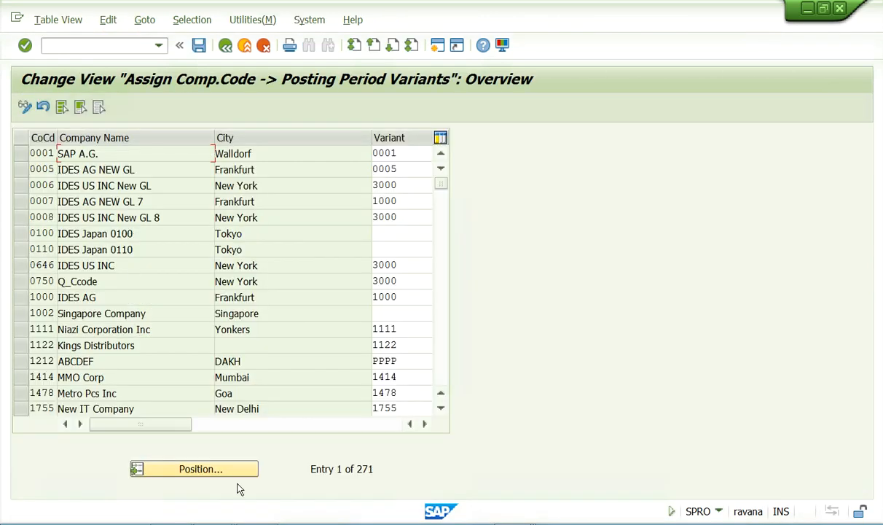
pyautogui.click(211, 470)
pyautogui.write('2000')
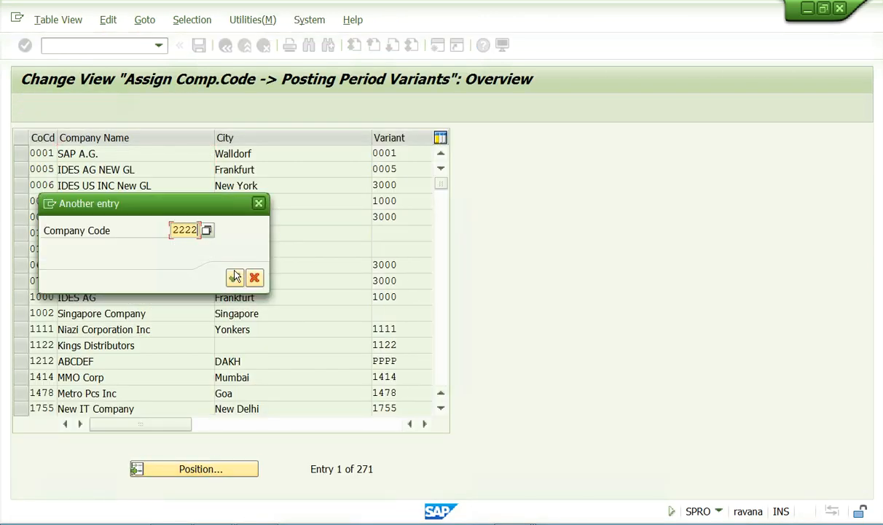
pyautogui.click(233, 277)
# Assign posting period variant 2222 to company code 2222 and save the assignment
pyautogui.click(398, 153)
pyautogui.write('2')
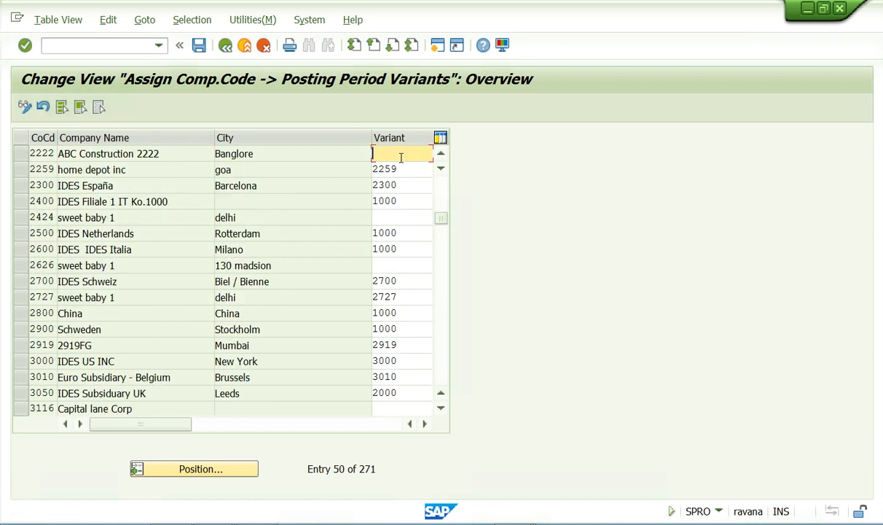
pyautogui.write('222')
pyautogui.press('Return')
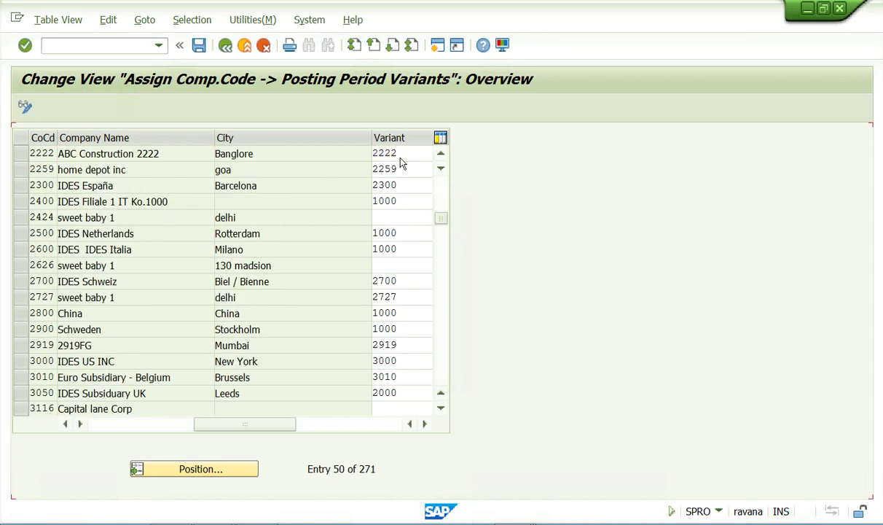
pyautogui.scroll(2, 229, 191)
pyautogui.click(198, 46)
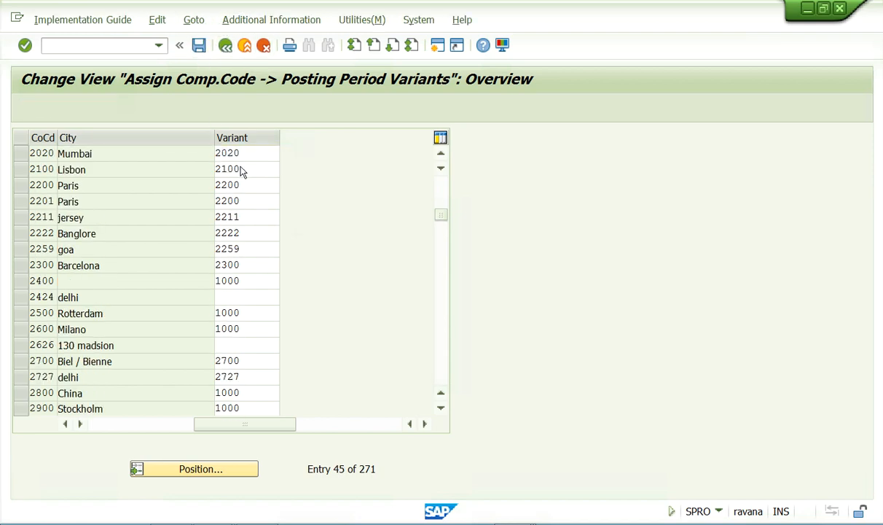
pyautogui.click(263, 276)
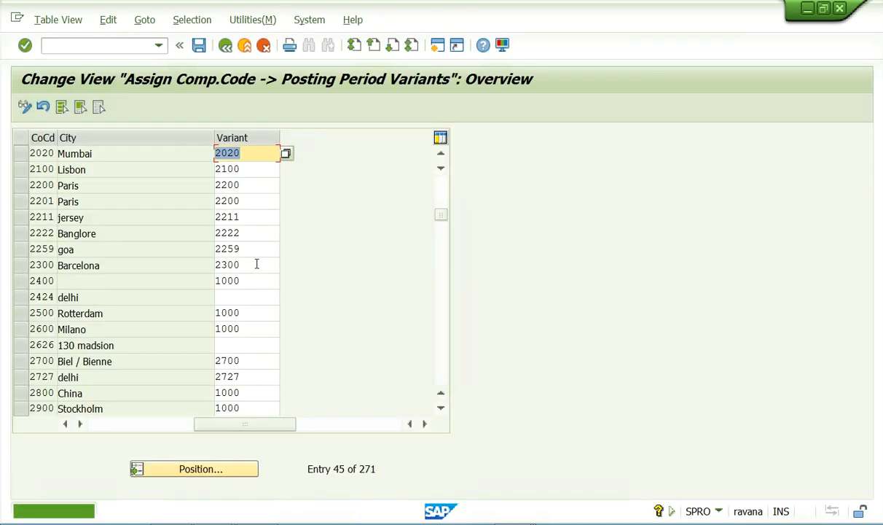
# Locate company code 2222 again to check its saved variant assignment, and return to the IMG structure
pyautogui.scroll(2, 261, 164)
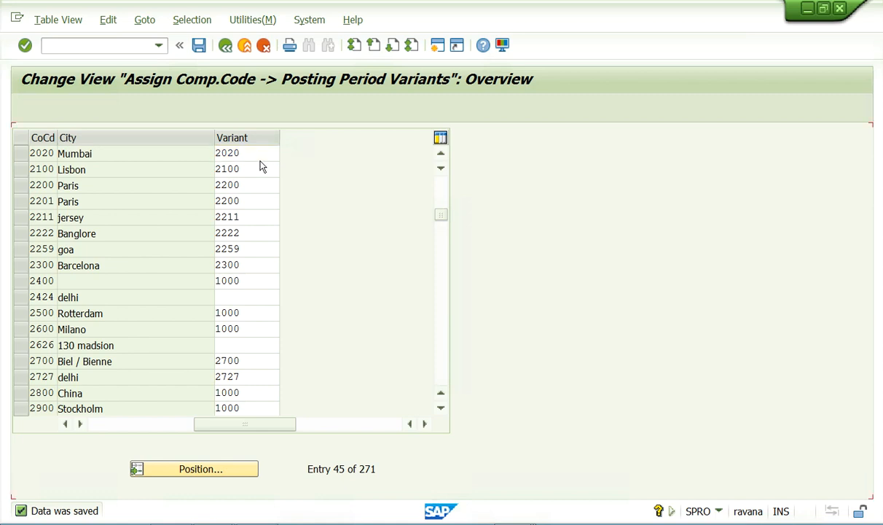
pyautogui.click(206, 472)
pyautogui.write('2222')
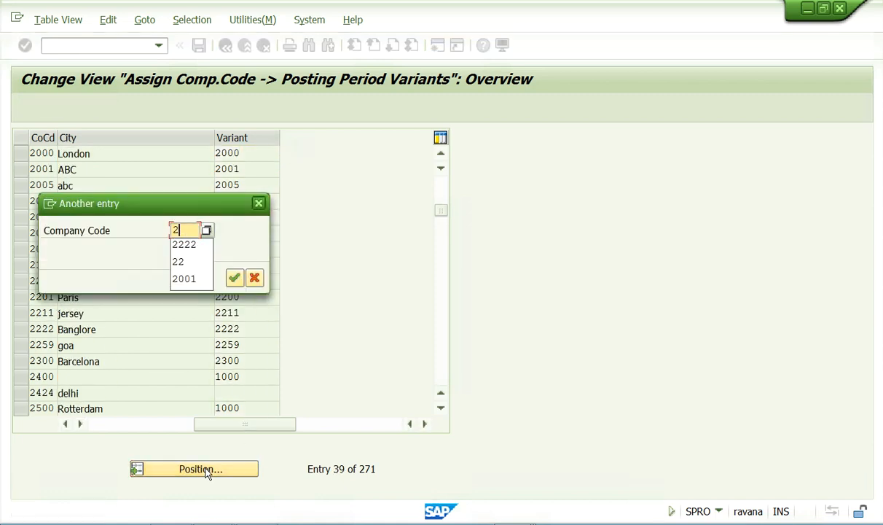
pyautogui.click(232, 276)
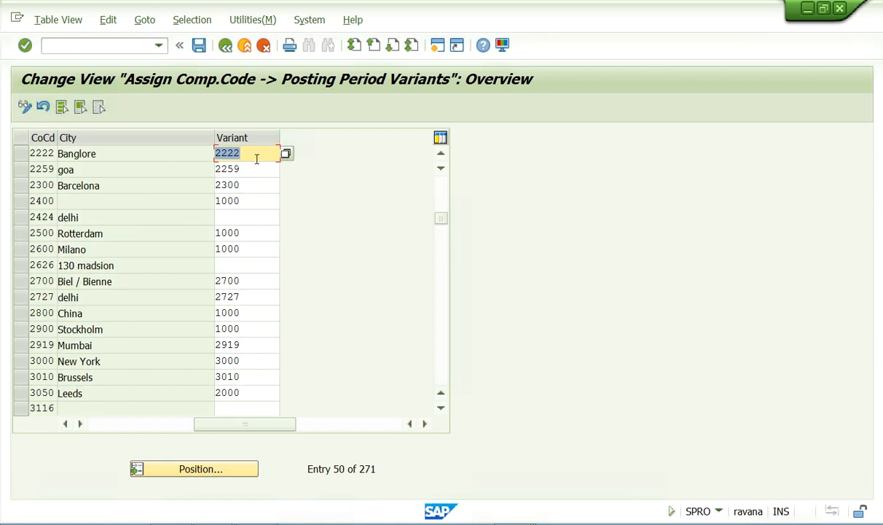
pyautogui.click(199, 46)
pyautogui.moveTo(257, 426); pyautogui.dragTo(102, 443)
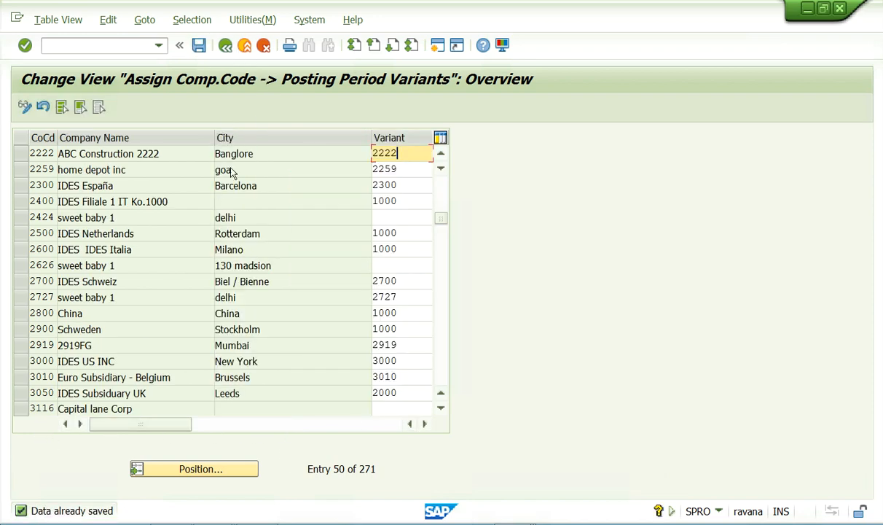
pyautogui.click(225, 46)
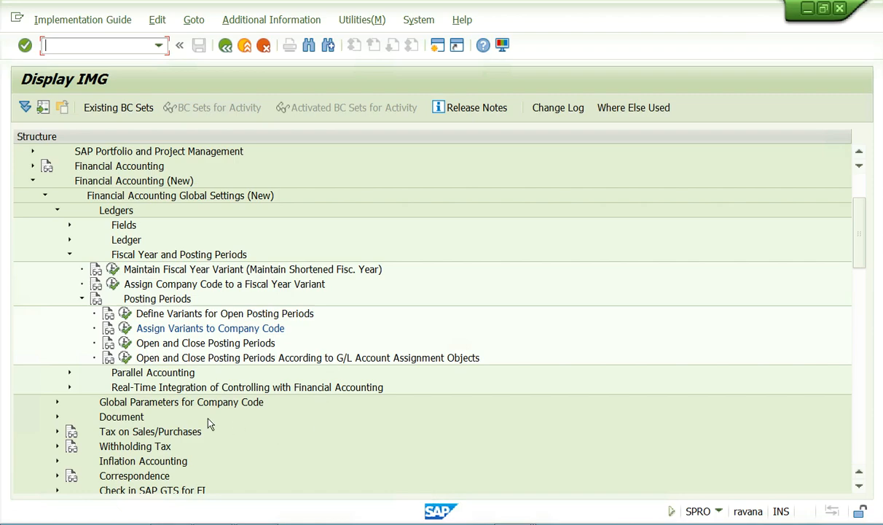
# Switch to the Word document FICO BASIC SETTINGS COMPLETE and review the OBBO instructions for defining the posting period variant
pyautogui.hotkey('ctrl', 'Left')
pyautogui.hotkey('ctrl', 'Left')
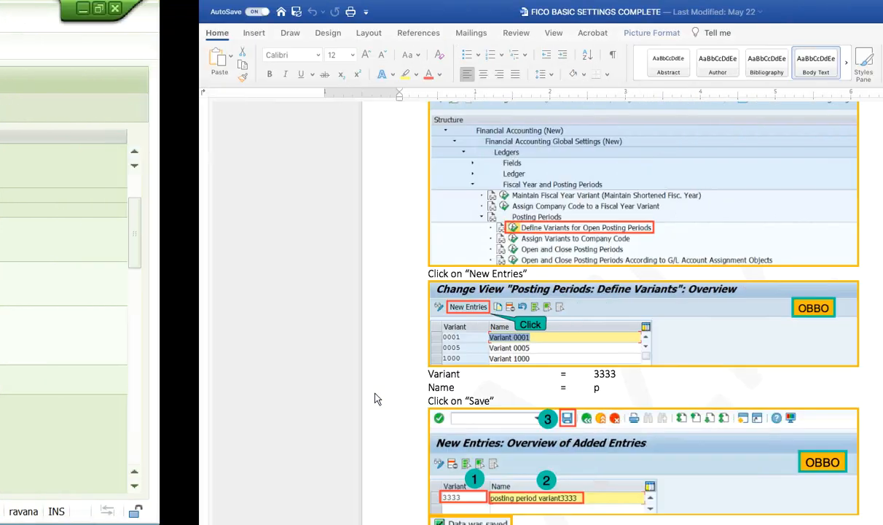
pyautogui.scroll(-5, 429, 394)
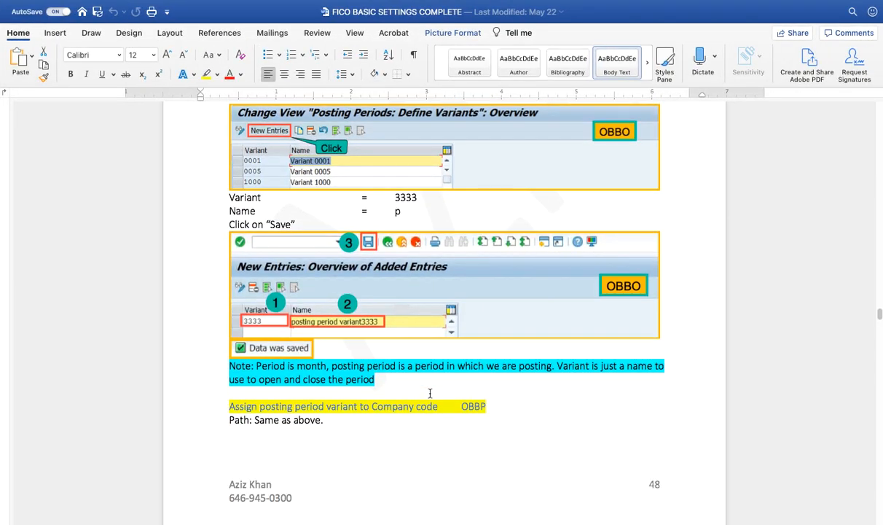
pyautogui.scroll(10, 430, 393)
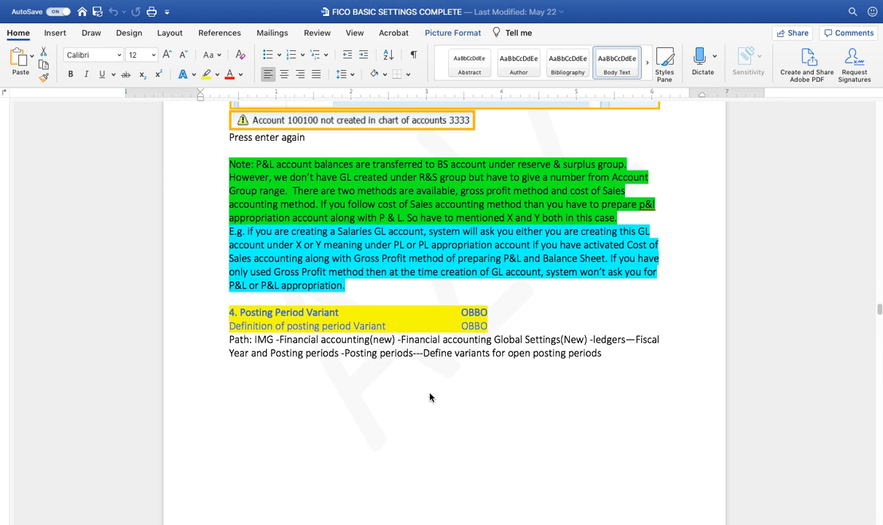
pyautogui.scroll(-1, 430, 394)
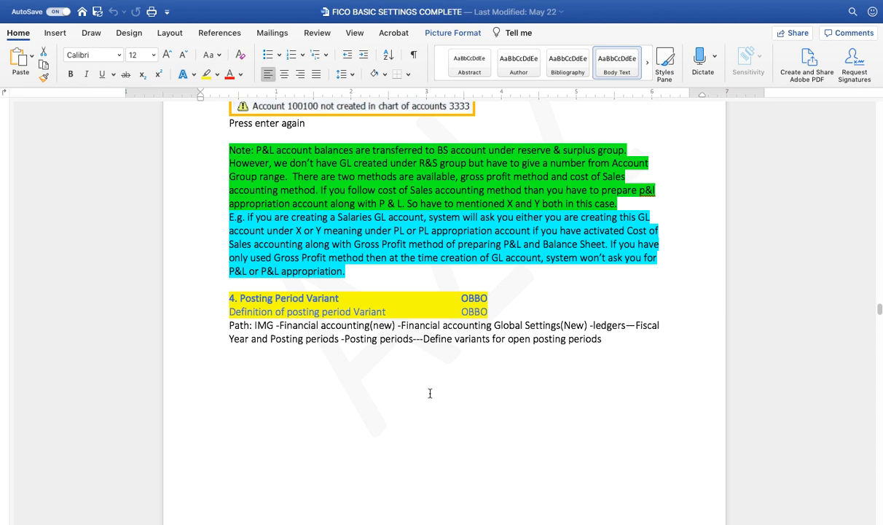
pyautogui.scroll(4, 429, 393)
pyautogui.scroll(-5, 430, 394)
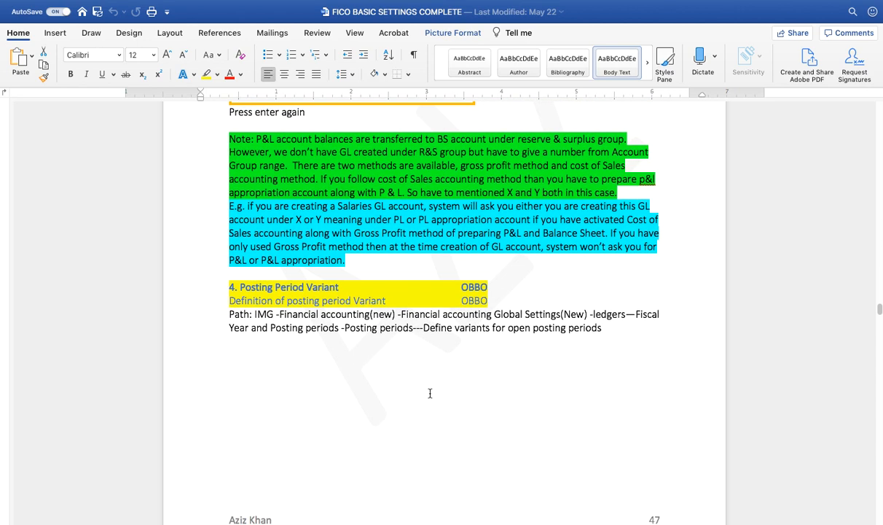
pyautogui.scroll(-5, 430, 393)
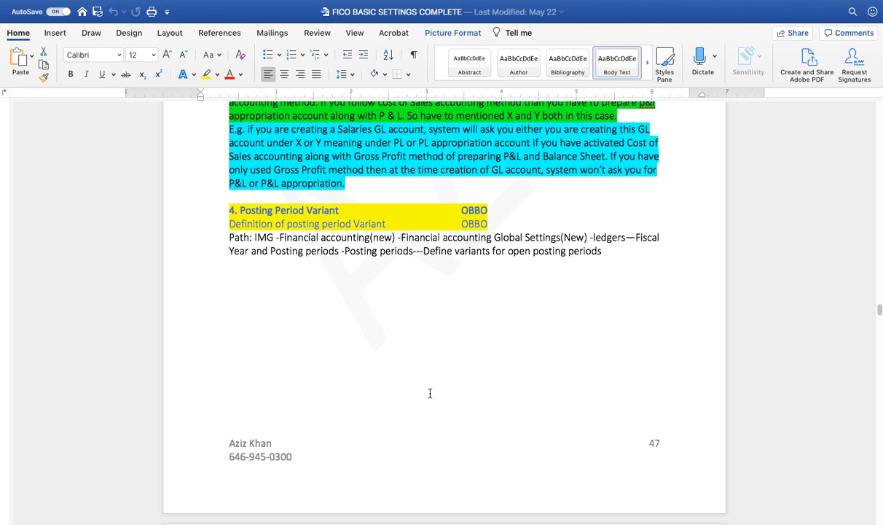
pyautogui.scroll(-20, 430, 394)
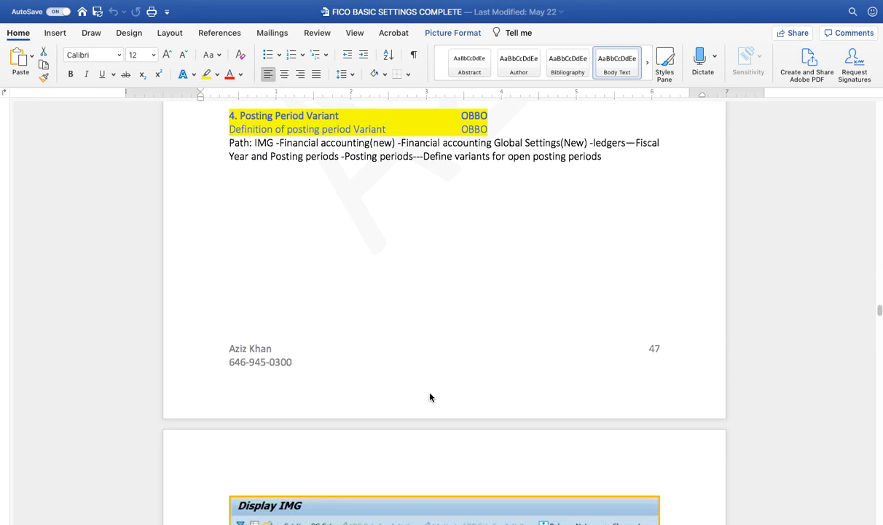
pyautogui.scroll(-20, 430, 395)
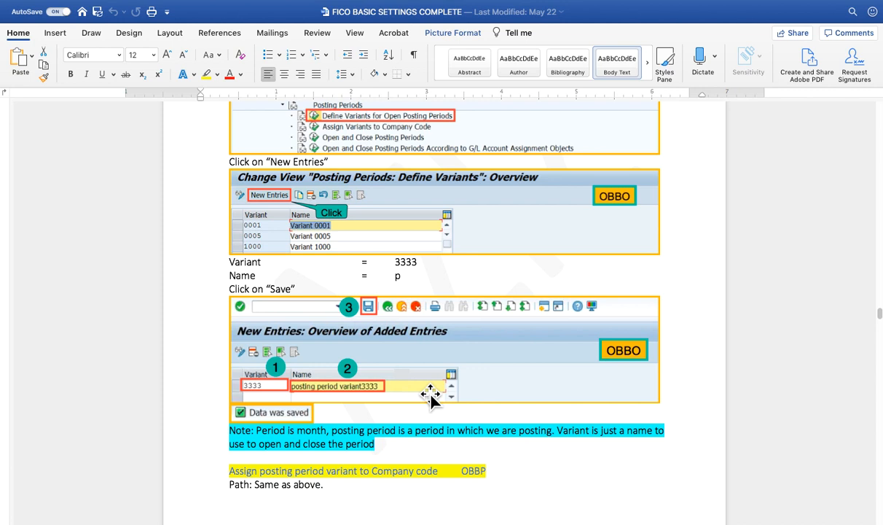
# Read the posting period note and the OBBP instructions for assigning the posting period variant to a company code
pyautogui.scroll(-6, 429, 394)
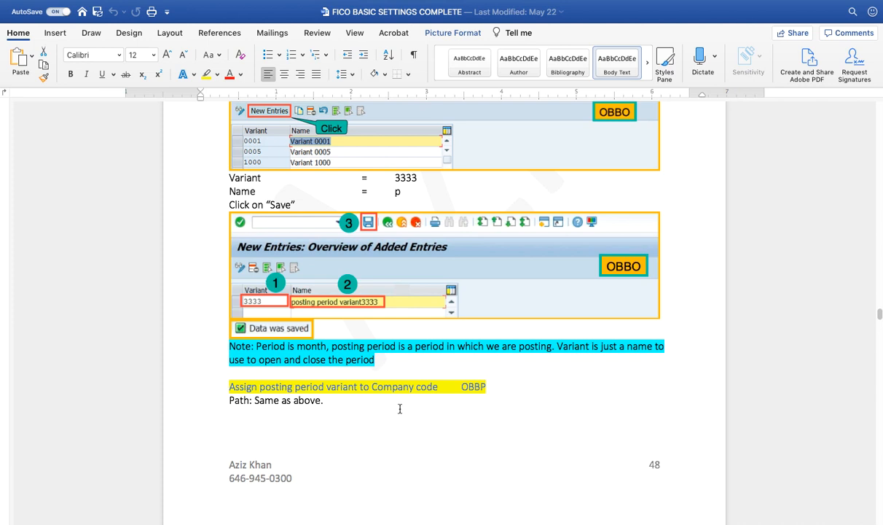
pyautogui.scroll(-8, 400, 408)
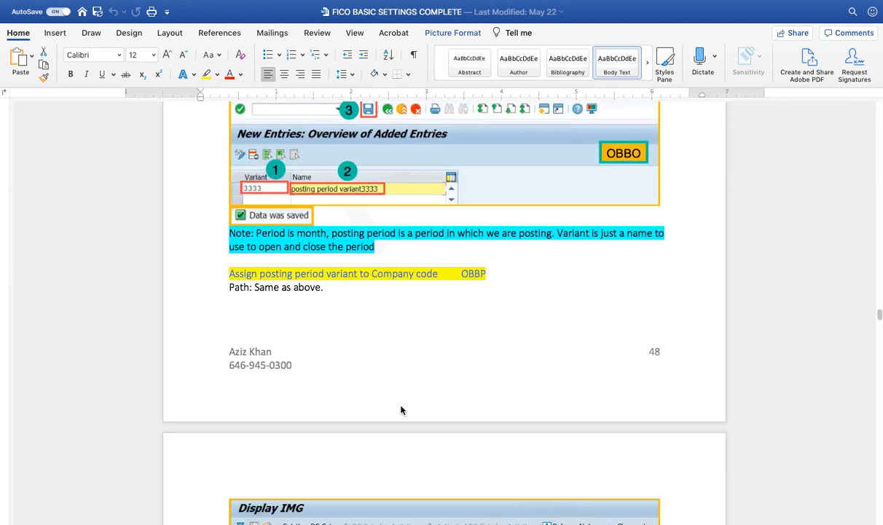
pyautogui.scroll(-5, 400, 410)
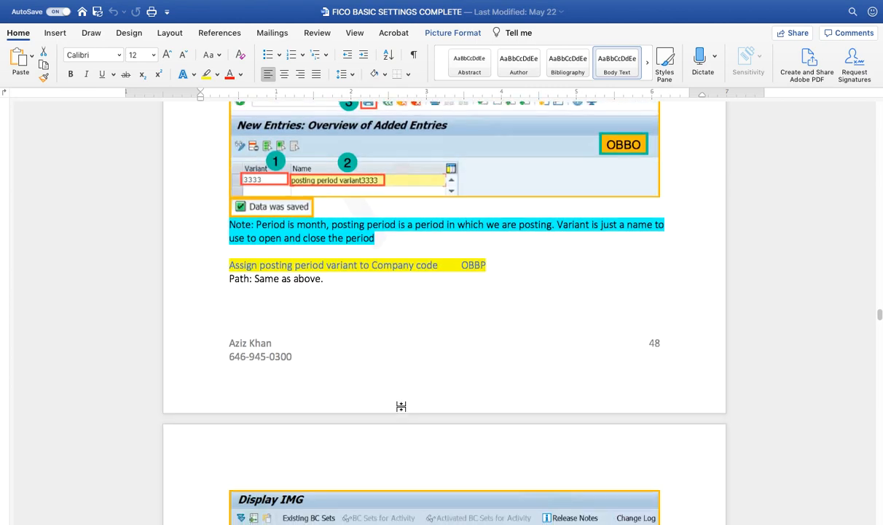
pyautogui.scroll(4, 450, 319)
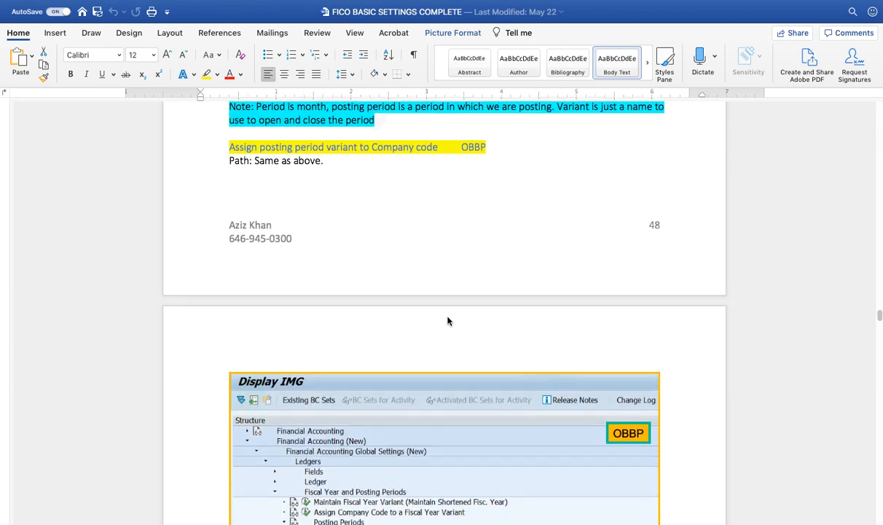
pyautogui.scroll(-5, 406, 342)
pyautogui.scroll(-20, 406, 342)
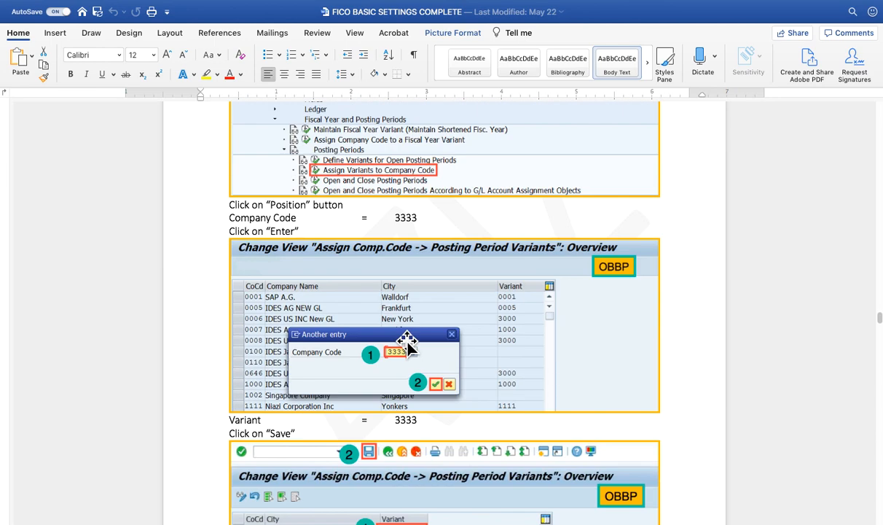
# Check the OB52 instructions, switch back to SAP, and open the Open and Close Posting Periods activity
pyautogui.scroll(-1, 397, 335)
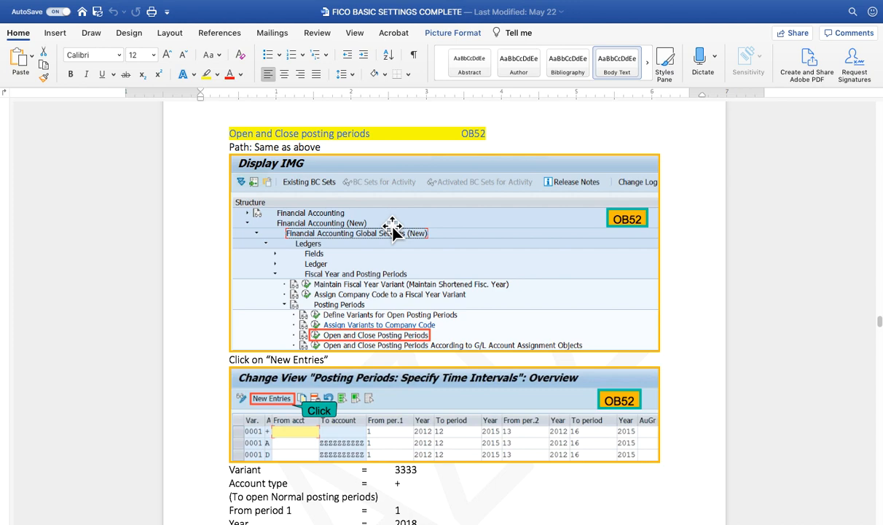
pyautogui.hotkey('ctrl', 'Left')
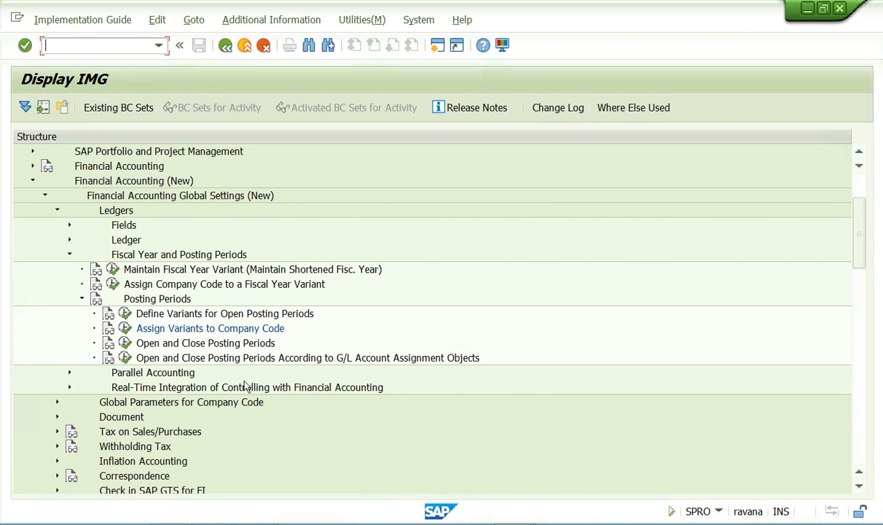
pyautogui.click(124, 343)
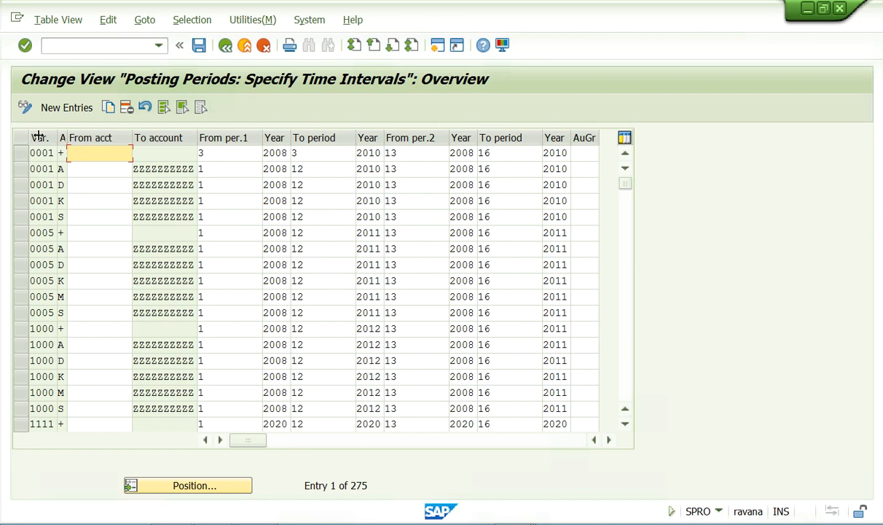
# Look up posting period variant 2222 in the time intervals list and add a new entry with variant 2222
pyautogui.click(177, 485)
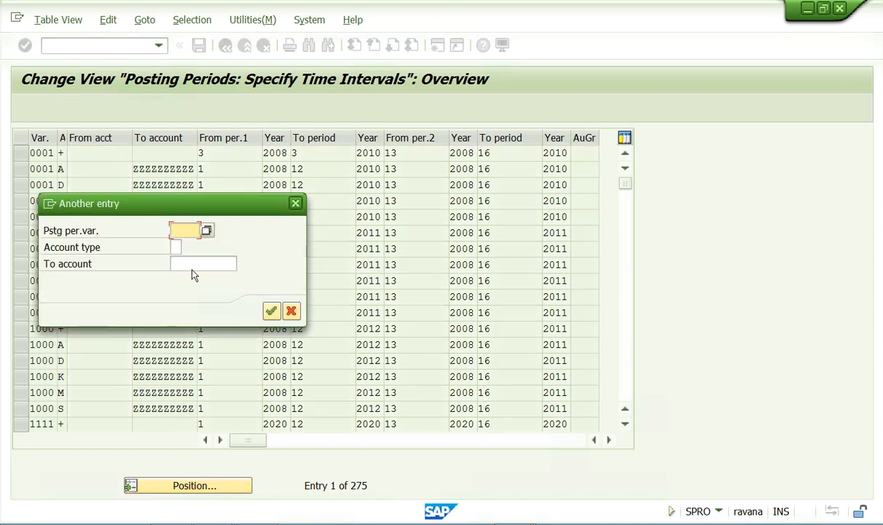
pyautogui.write('2222')
pyautogui.click(271, 312)
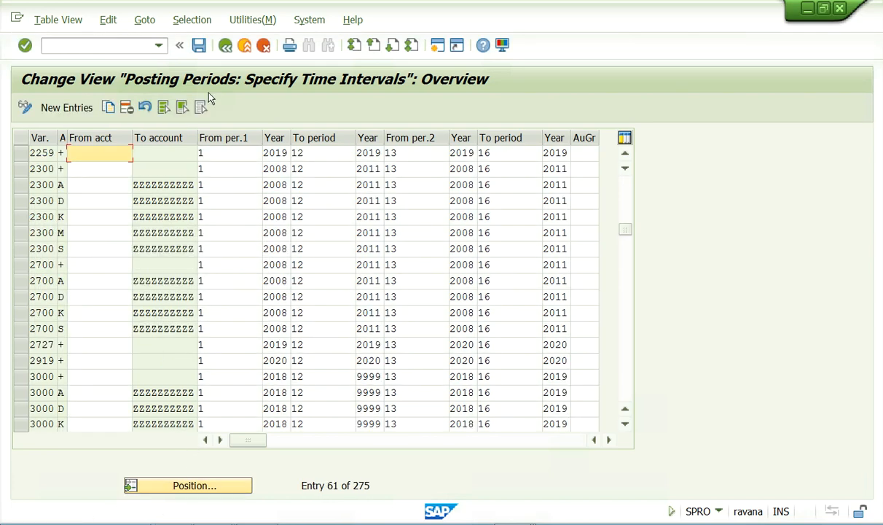
pyautogui.click(74, 108)
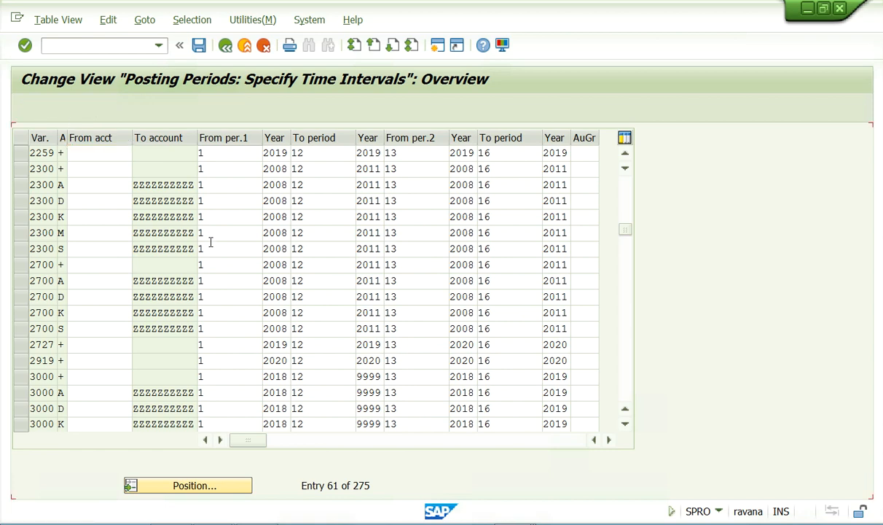
pyautogui.write('2222')
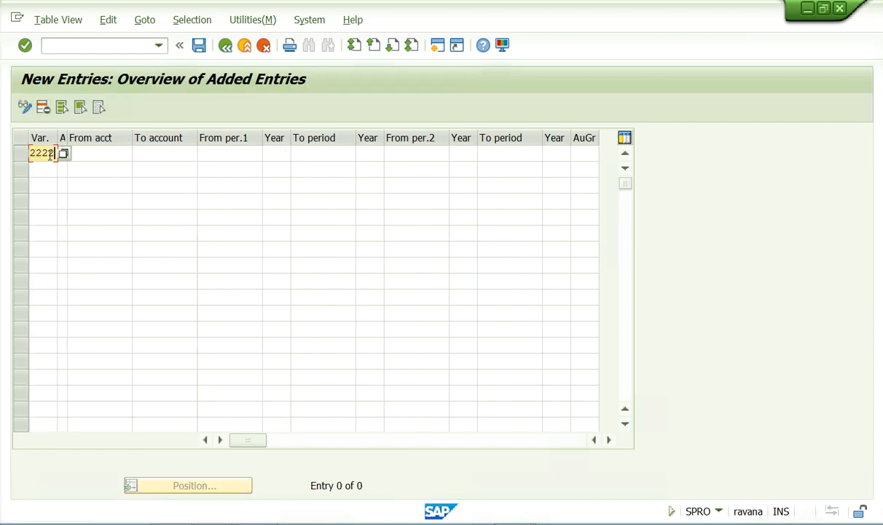
# Replace the new entry's variant with 2200, chosen from the possible posting period variants
pyautogui.click(63, 154)
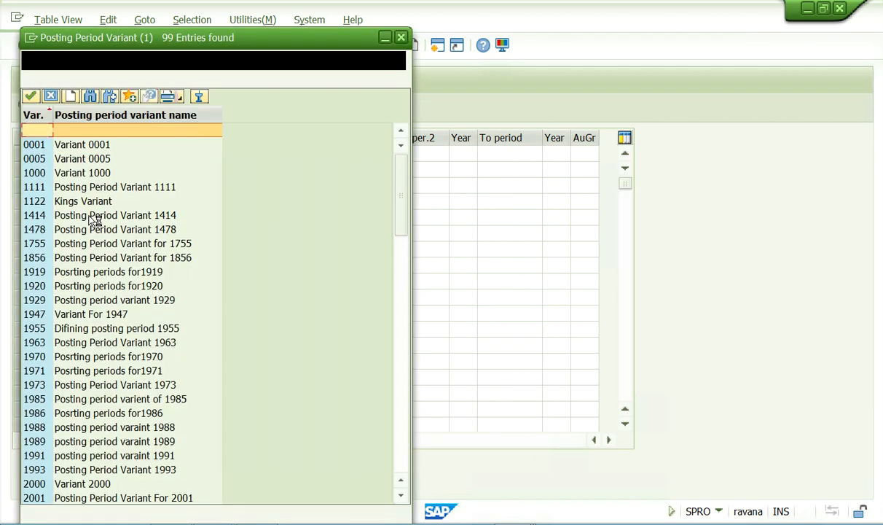
pyautogui.scroll(-4, 53, 306)
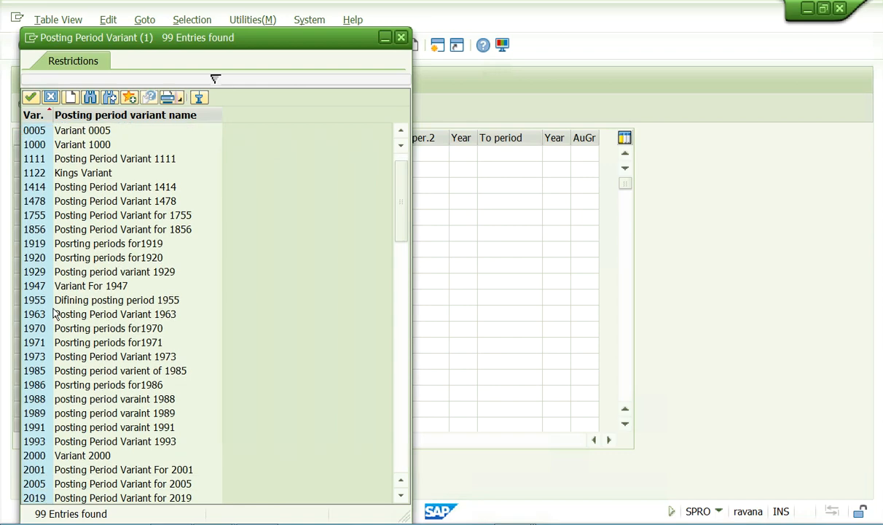
pyautogui.scroll(-4, 54, 312)
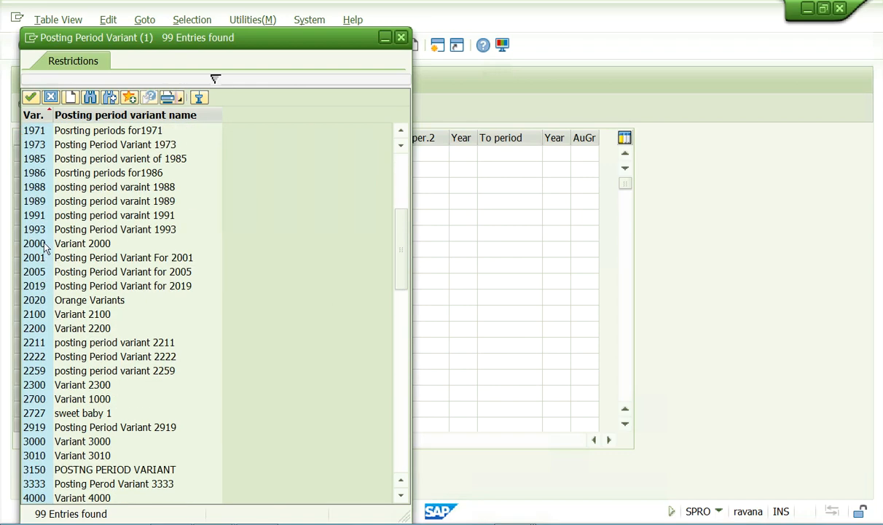
pyautogui.click(95, 329)
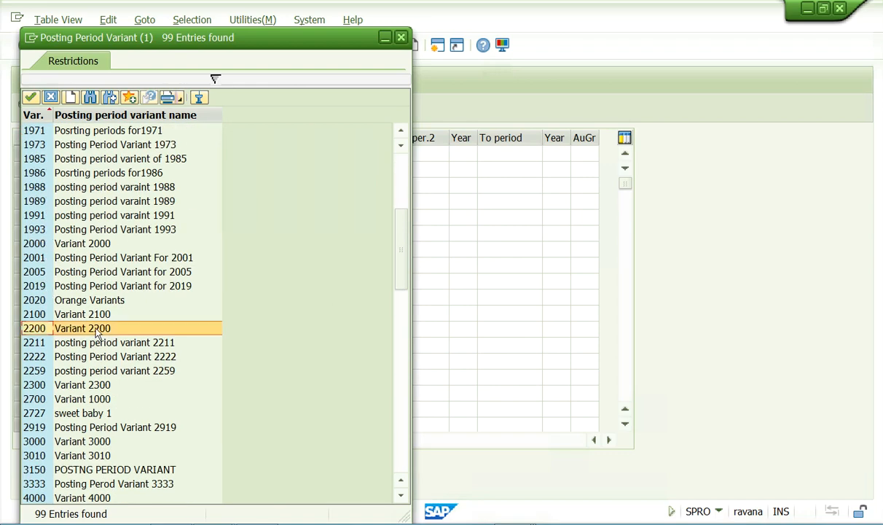
pyautogui.doubleClick(115, 330)
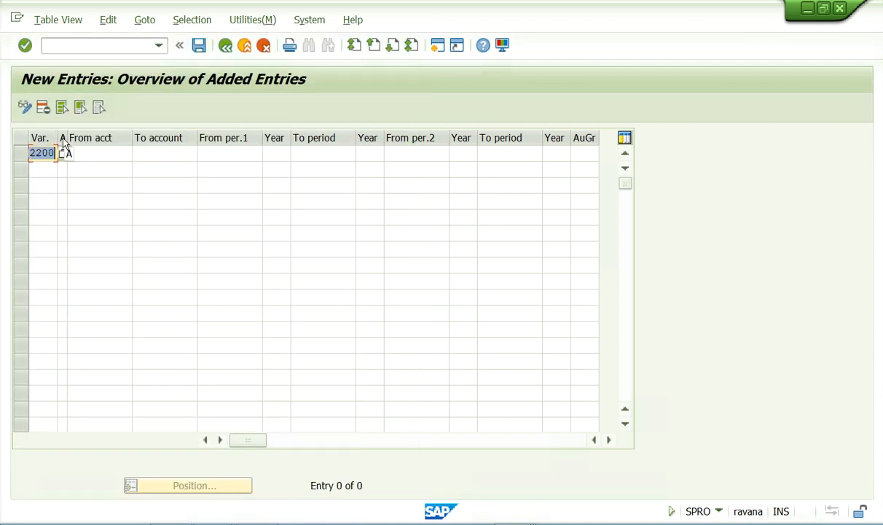
# Widen the account type column and set the entry's account type to +, valid for all account types
pyautogui.moveTo(66, 137); pyautogui.dragTo(73, 139)
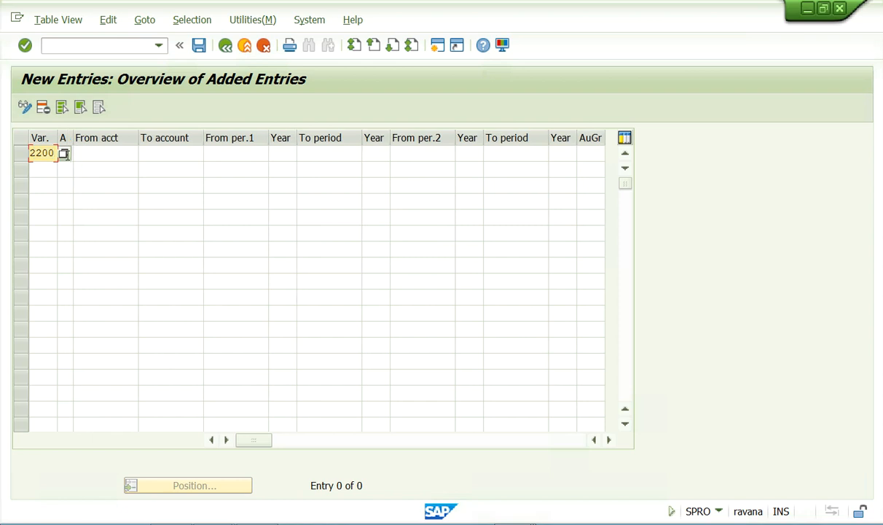
pyautogui.click(65, 154)
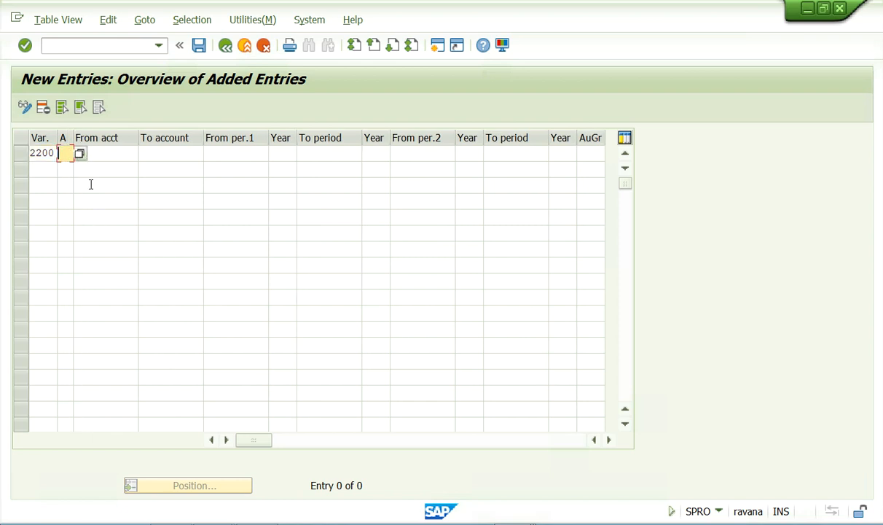
pyautogui.click(80, 156)
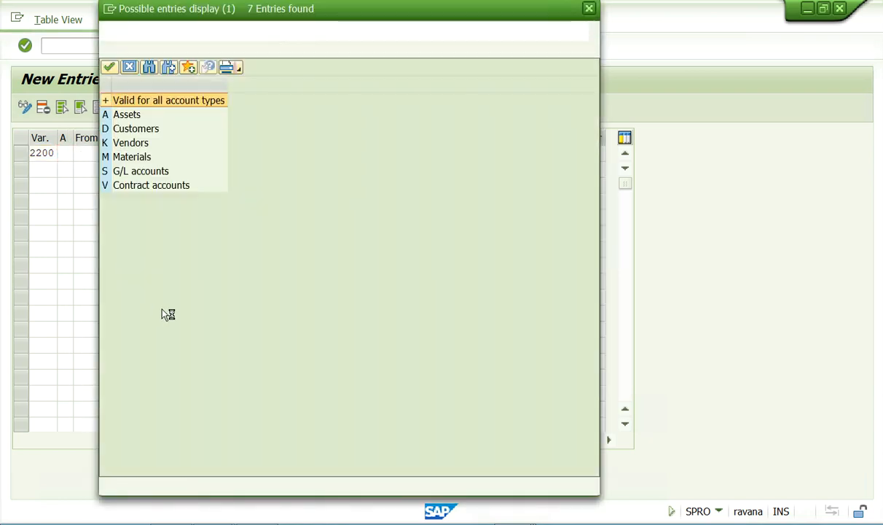
pyautogui.doubleClick(167, 107)
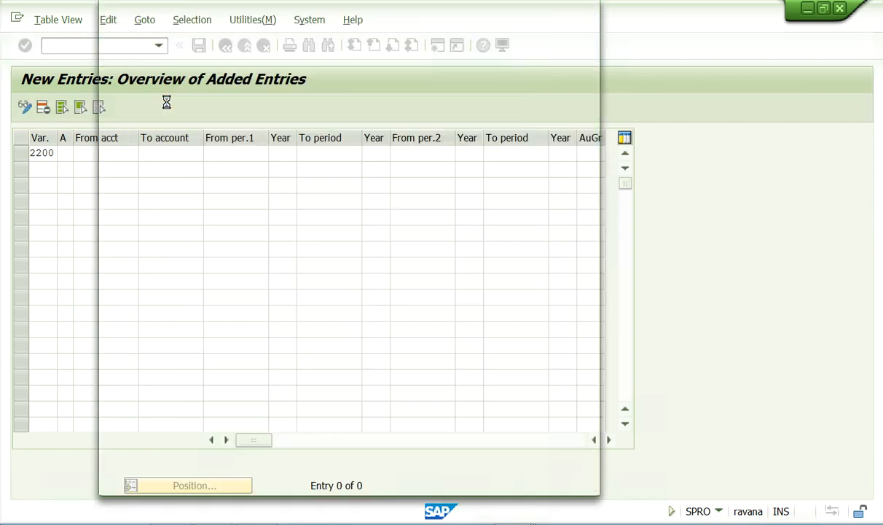
# Leave the account range empty and set the first interval's starting period to 1 and year to 2020
pyautogui.click(106, 155)
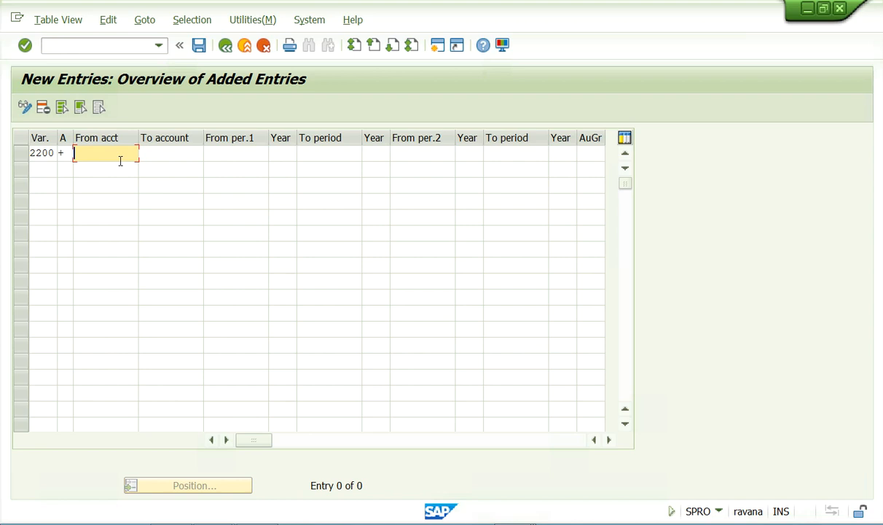
pyautogui.click(167, 154)
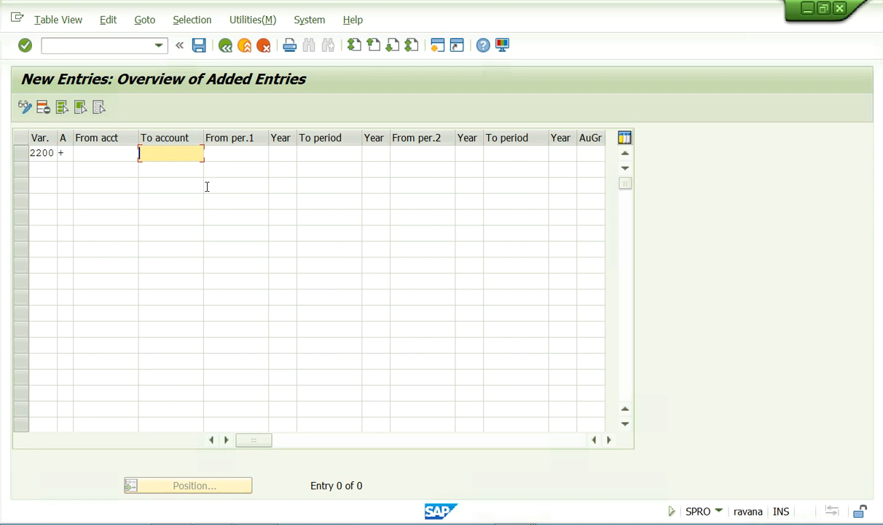
pyautogui.click(224, 152)
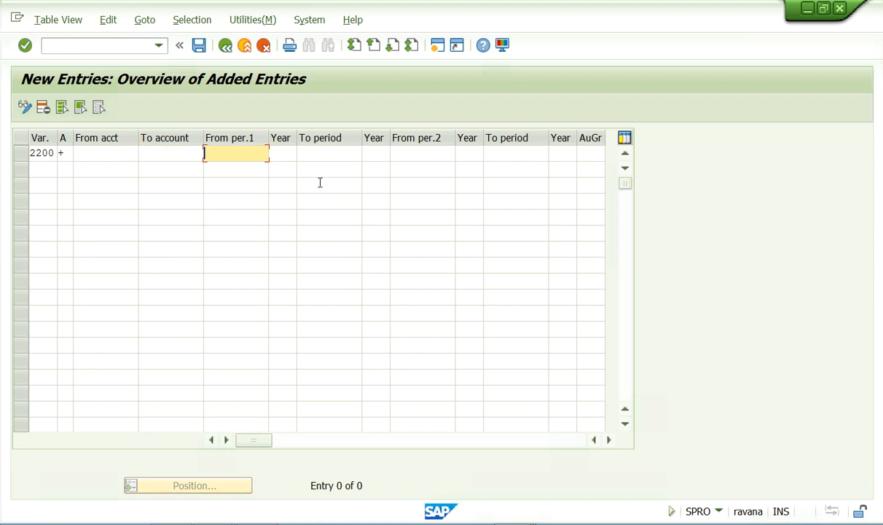
pyautogui.write('1')
pyautogui.click(274, 152)
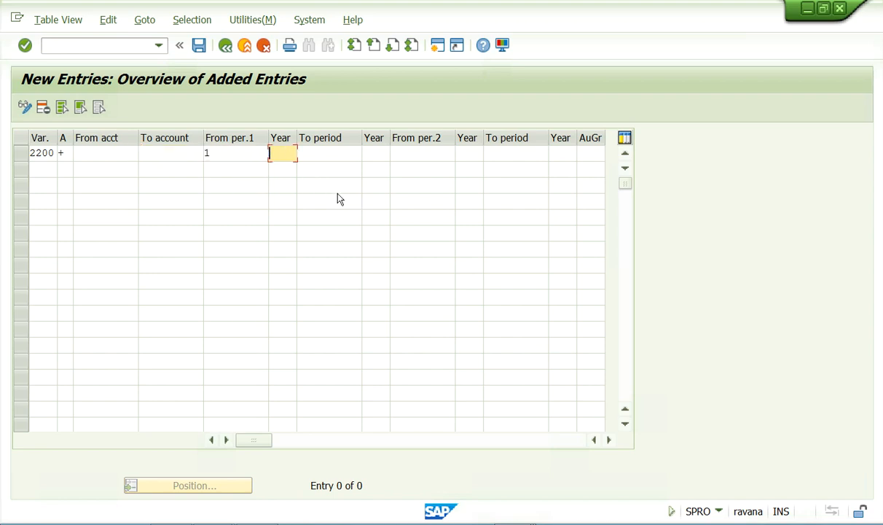
pyautogui.write('2')
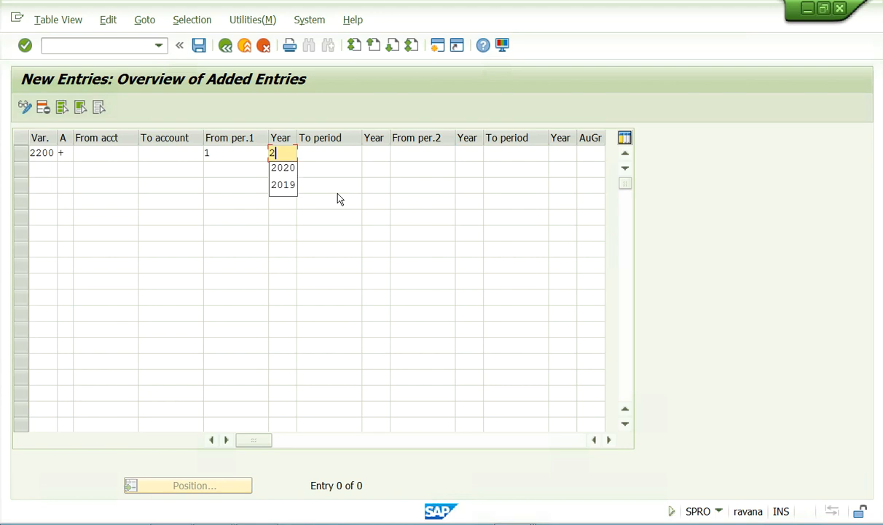
pyautogui.write('2')
pyautogui.press('BackSpace')
pyautogui.write('020')
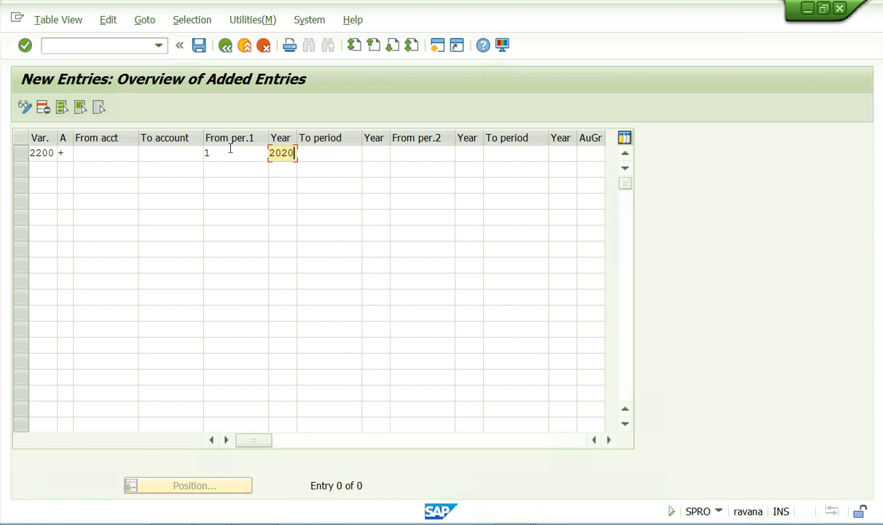
# Change the first interval's starting period to 06
pyautogui.click(217, 152)
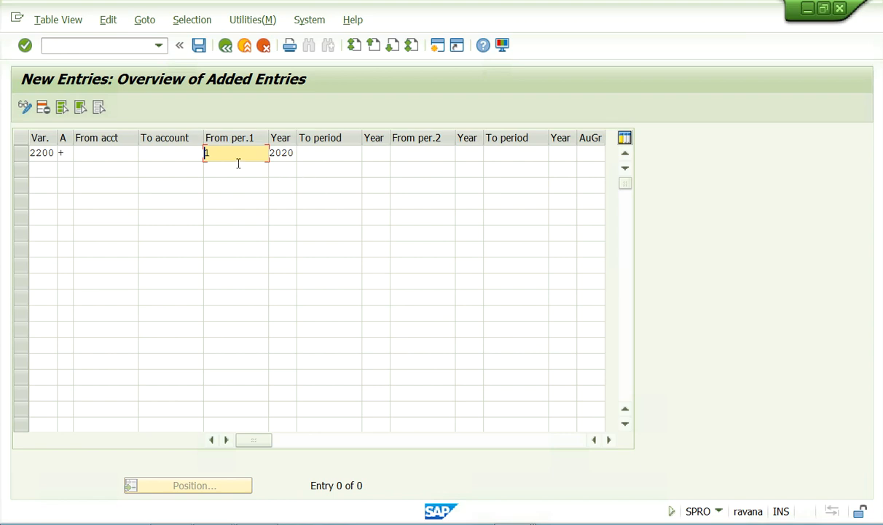
pyautogui.write('6')
pyautogui.press('Right')
pyautogui.press('Right')
pyautogui.press('BackSpace')
pyautogui.press('BackSpace')
pyautogui.press('BackSpace')
pyautogui.write('06')
# Set the end of the first interval to period 06 of year 2020
pyautogui.click(311, 150)
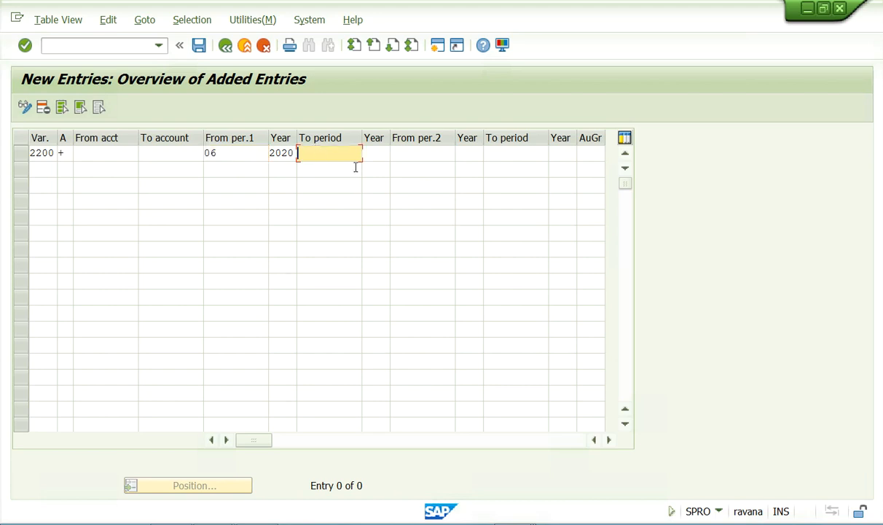
pyautogui.write('06')
pyautogui.click(377, 154)
pyautogui.write('2020')
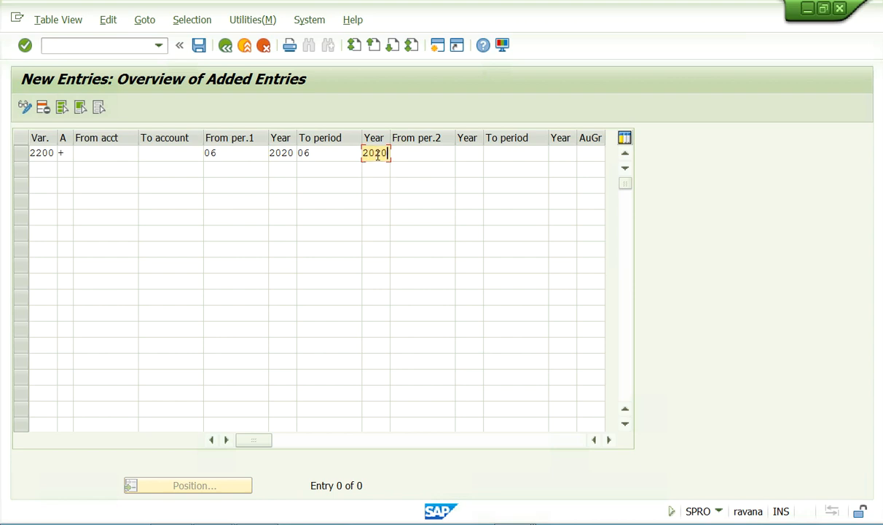
# Set the second interval from period 13 of 2020 to period 16 of 2020 and validate the entry
pyautogui.click(433, 150)
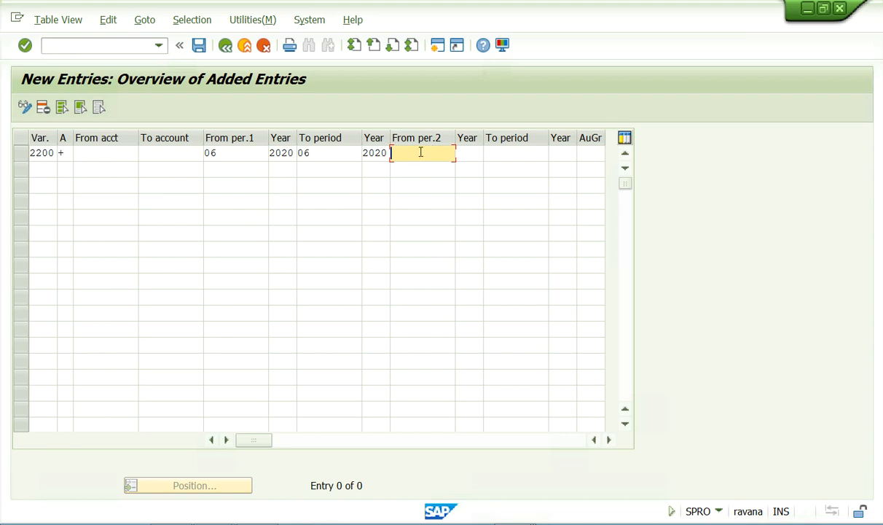
pyautogui.write('1')
pyautogui.click(408, 169)
pyautogui.click(475, 151)
pyautogui.write('2')
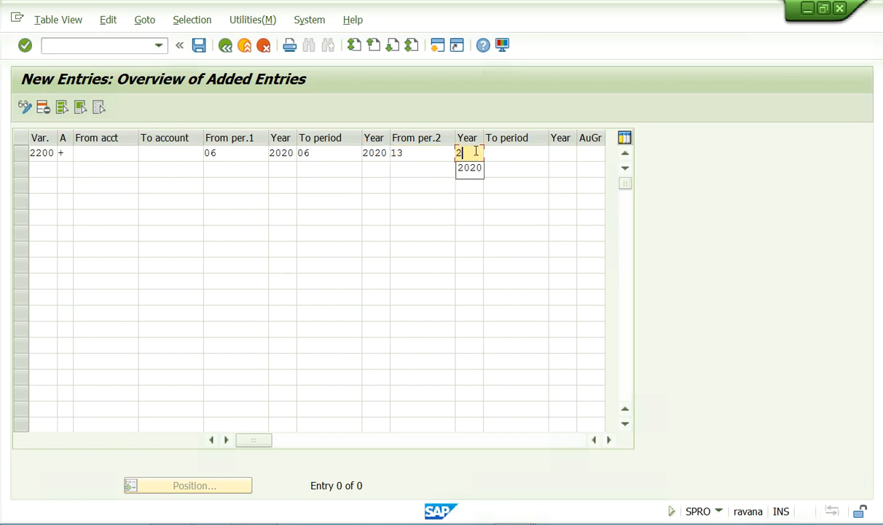
pyautogui.write('020')
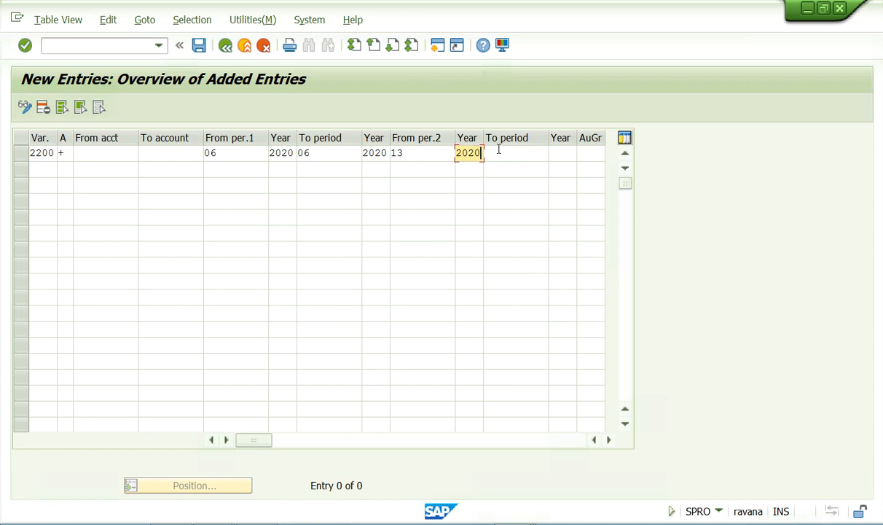
pyautogui.click(498, 151)
pyautogui.write('16')
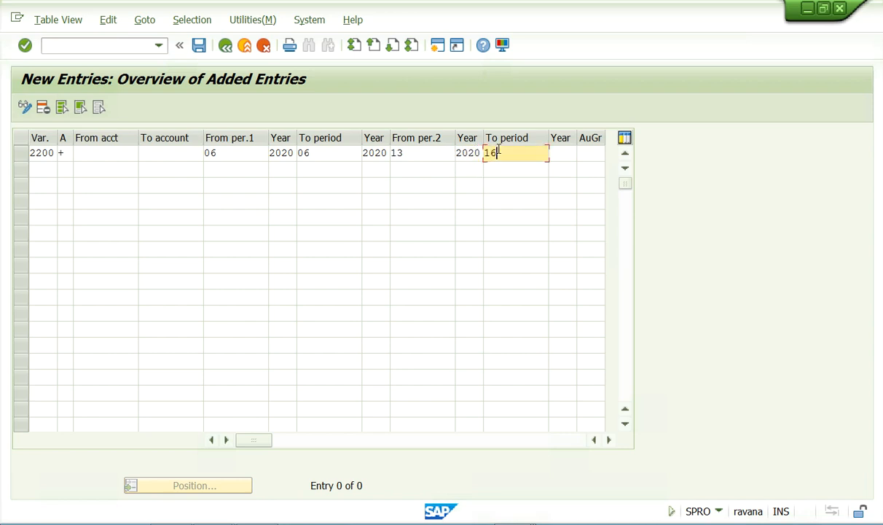
pyautogui.click(572, 157)
pyautogui.write('2020')
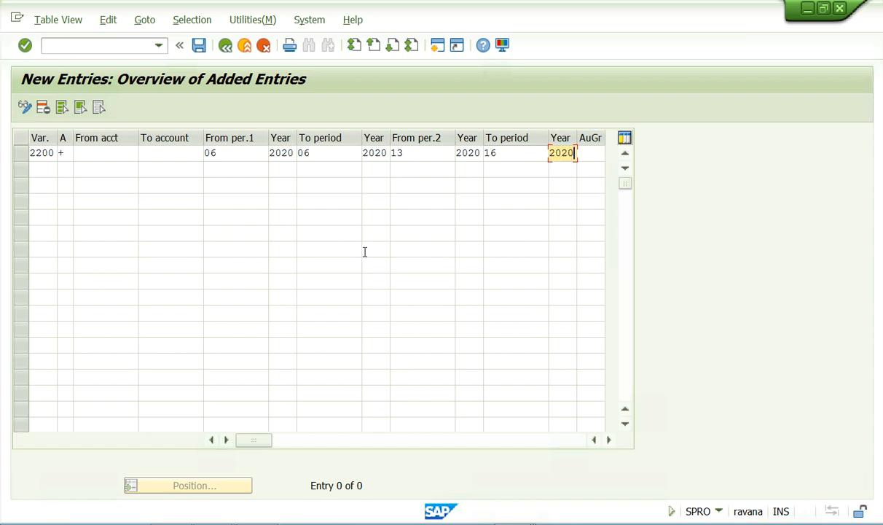
pyautogui.press('Return')
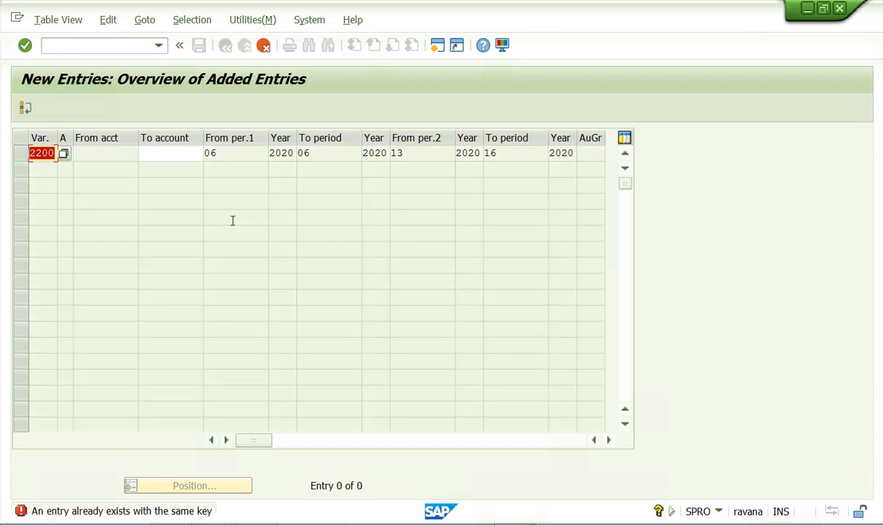
# Correct the entry's posting period variant to 2222, validate the row, and save the new entry
pyautogui.click(46, 153)
pyautogui.press('Right')
pyautogui.press('BackSpace')
pyautogui.press('BackSpace')
pyautogui.press('BackSpace')
pyautogui.press('BackSpace')
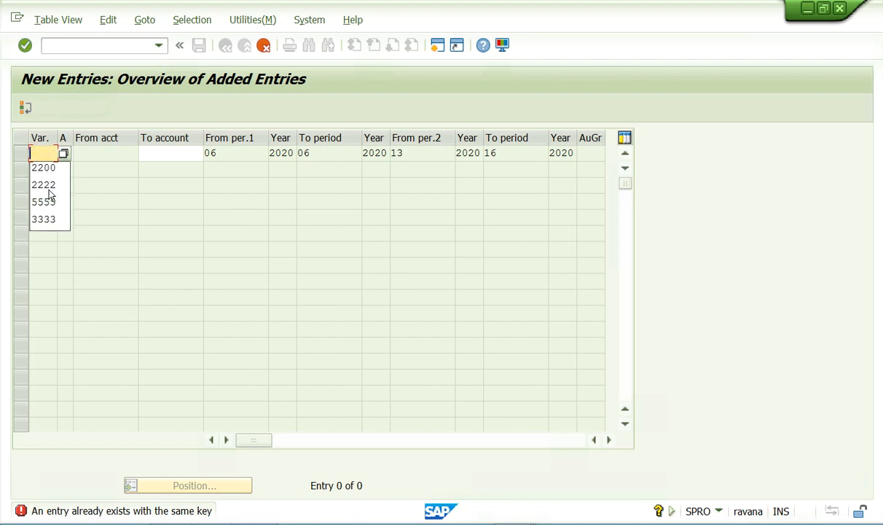
pyautogui.write('2222')
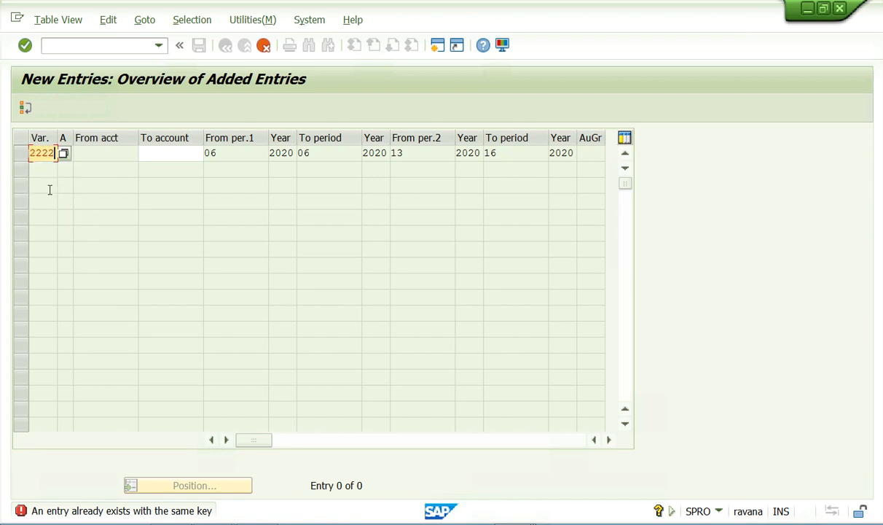
pyautogui.press('Return')
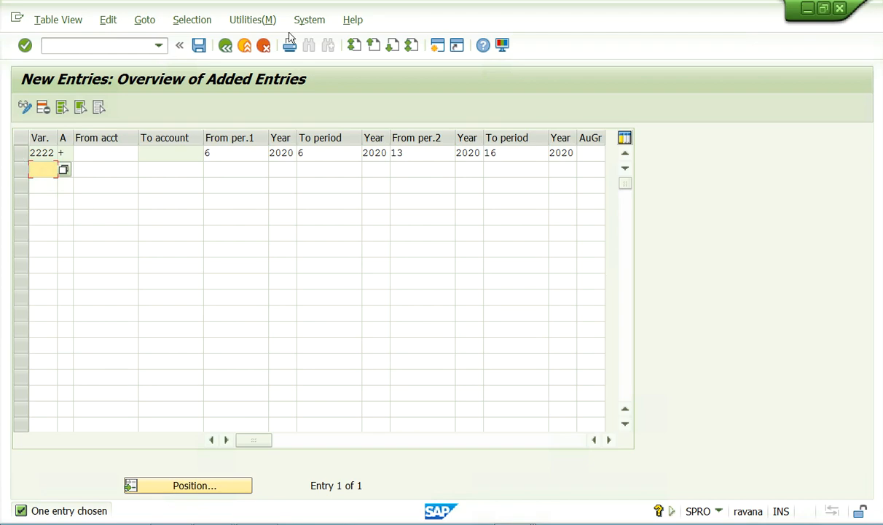
pyautogui.click(199, 46)
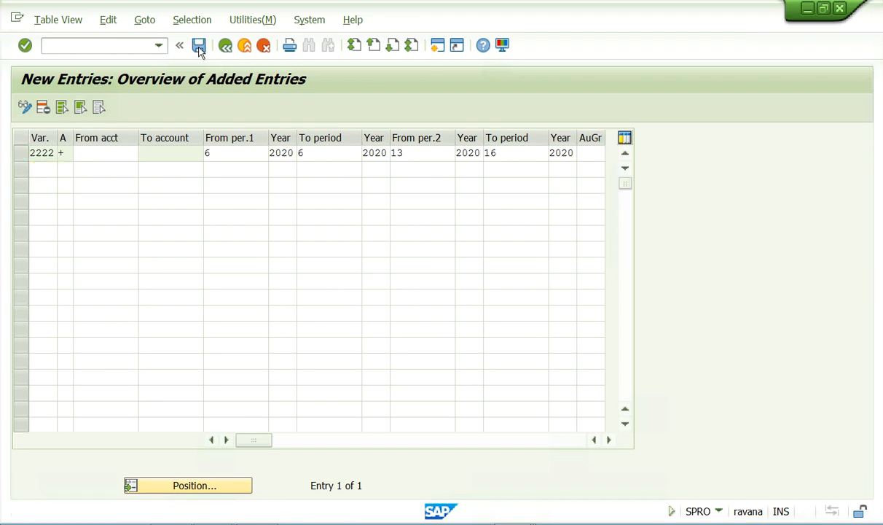
# Return to the posting period intervals overview, look up variant 3333, and go back to the implementation guide
pyautogui.click(264, 277)
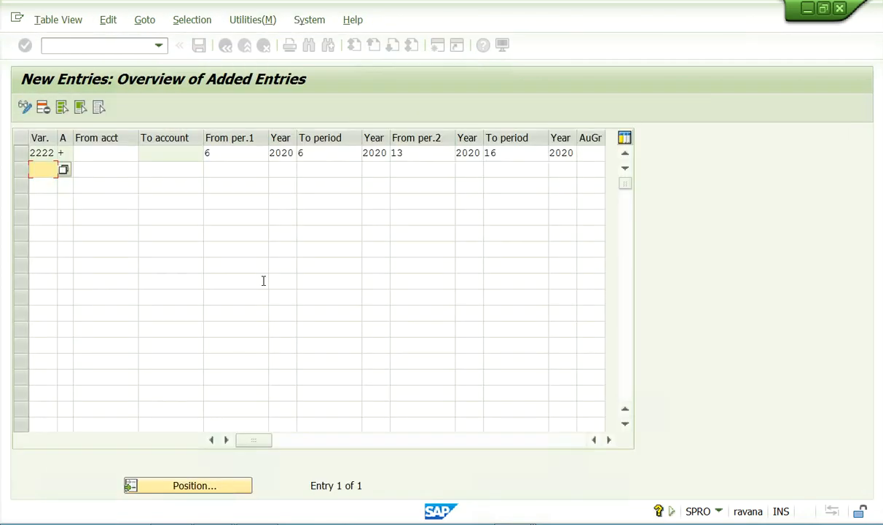
pyautogui.click(225, 45)
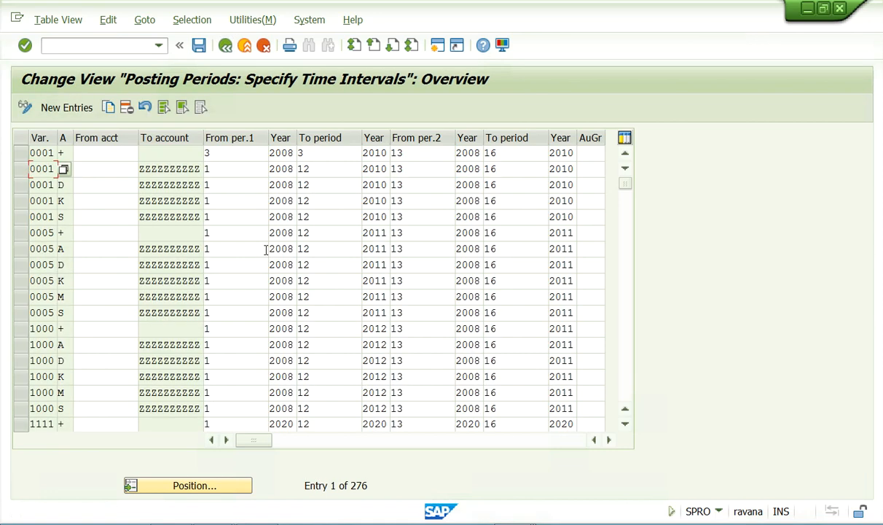
pyautogui.click(177, 484)
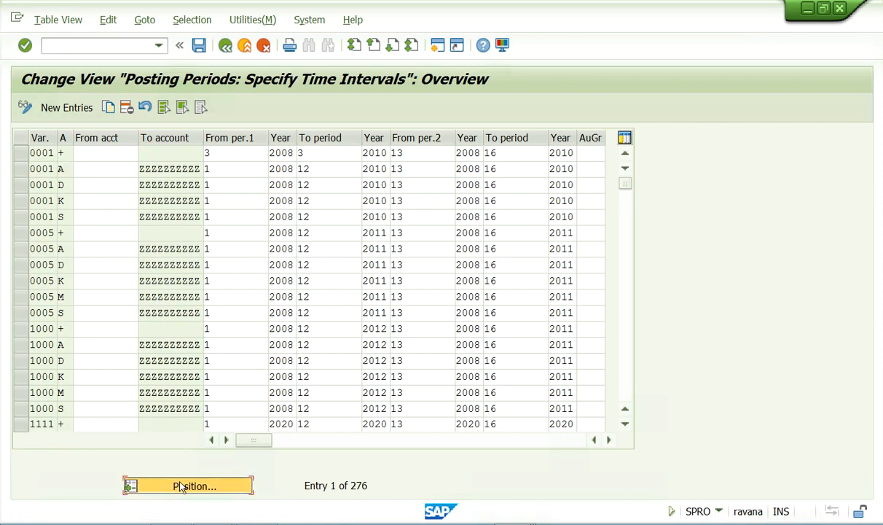
pyautogui.write('3333')
pyautogui.click(271, 309)
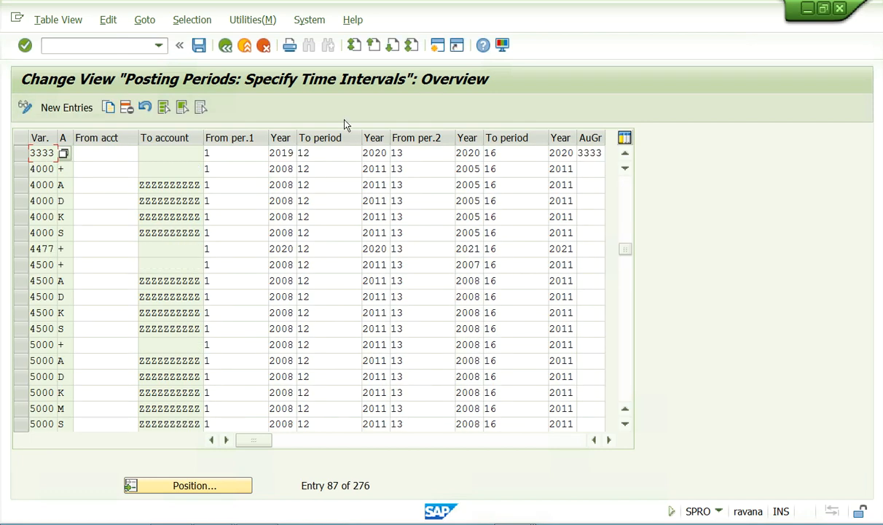
pyautogui.click(224, 48)
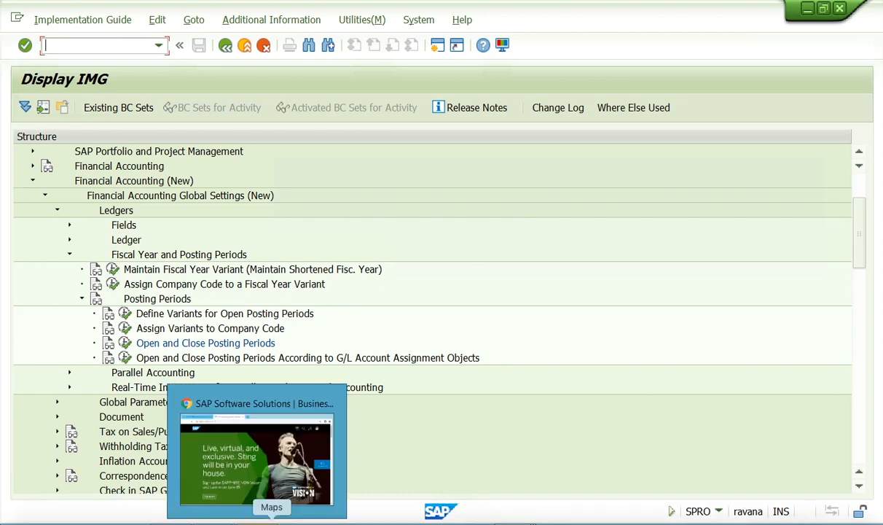
# Switch to the FICO BASIC SETTINGS COMPLETE document in Word and review the posting period notes through the Document Types section
pyautogui.hotkey('ctrl', 'Right')
pyautogui.scroll(-4, 371, 510)
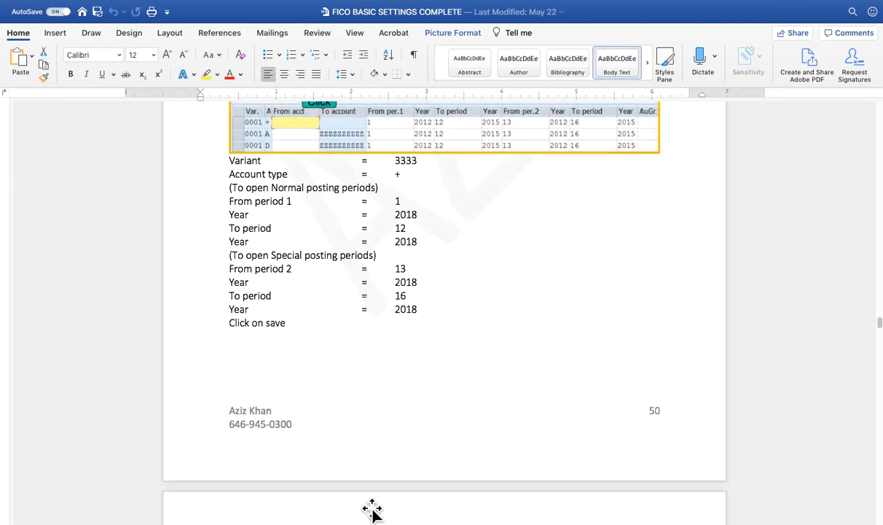
pyautogui.scroll(1, 372, 508)
pyautogui.scroll(8, 372, 508)
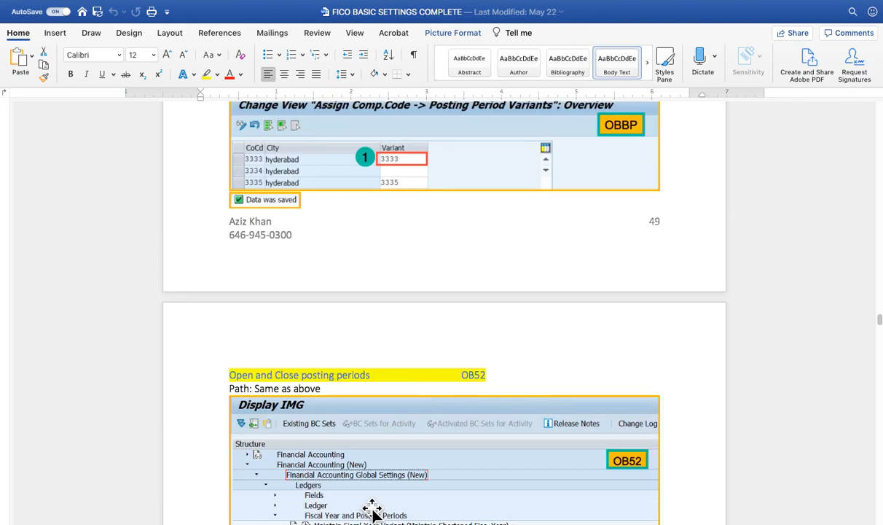
pyautogui.scroll(-15, 372, 510)
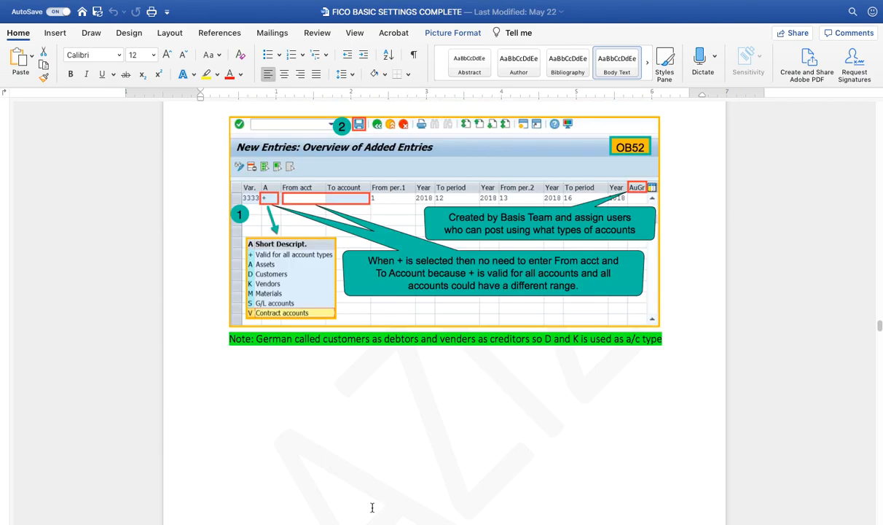
pyautogui.scroll(-15, 371, 509)
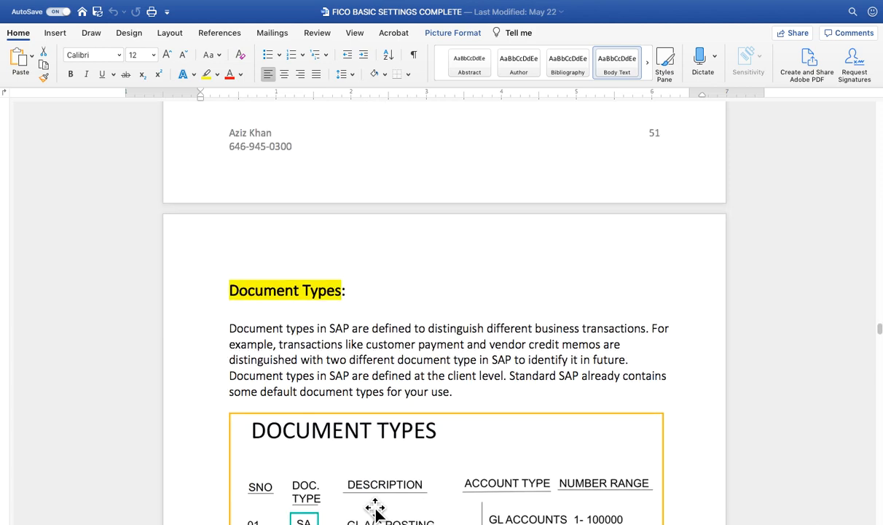
pyautogui.scroll(-5, 375, 513)
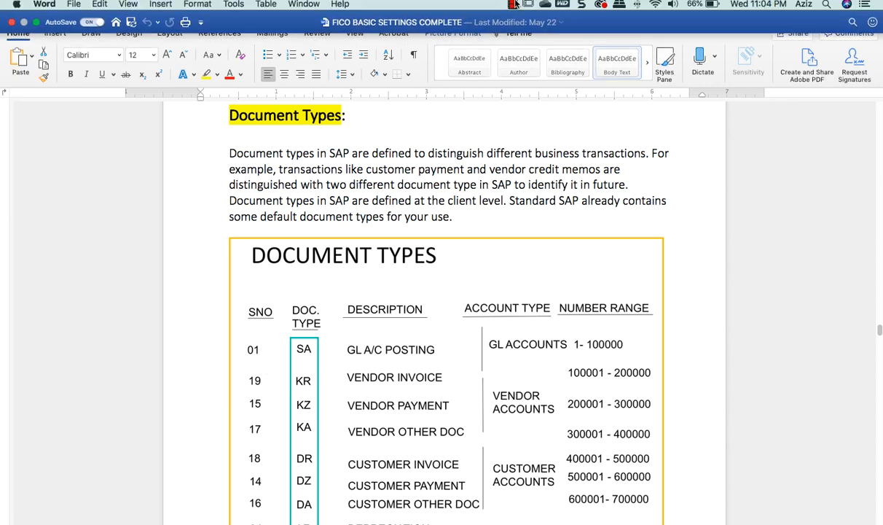
pyautogui.click(512, 7)
pyautogui.click(808, 225)
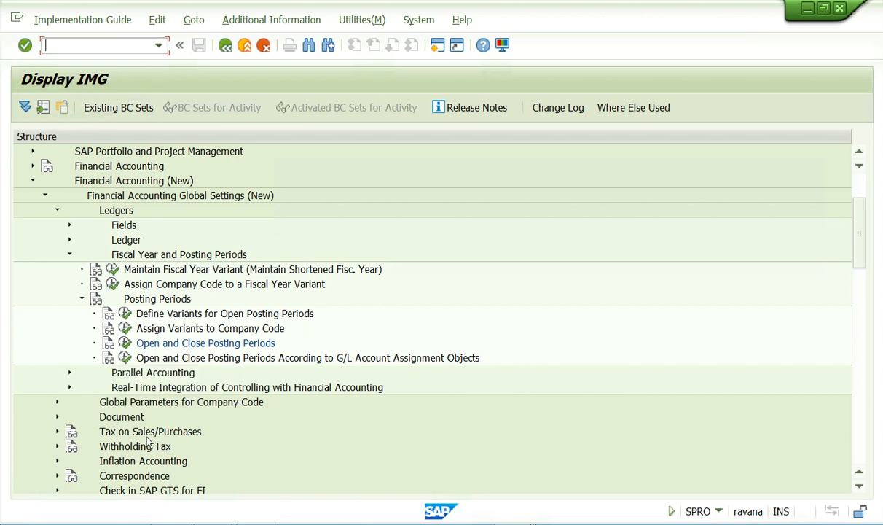
pyautogui.click(32, 183)
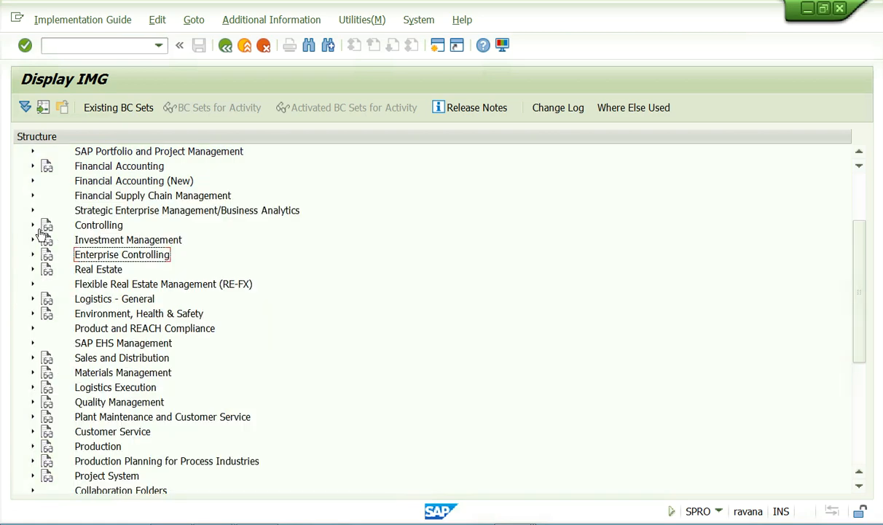
pyautogui.click(160, 46)
pyautogui.click(47, 72)
pyautogui.click(122, 255)
pyautogui.click(99, 45)
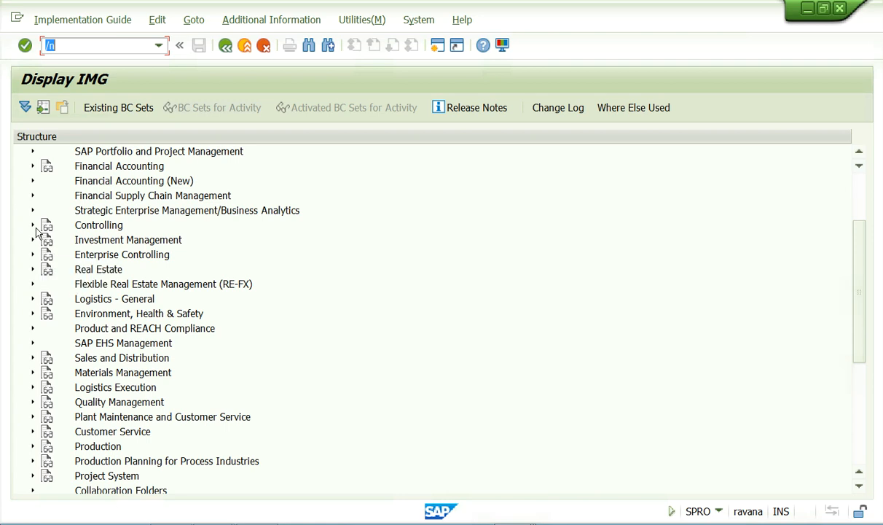
# Reopen Open and Close Posting Periods under Financial Accounting (New) in SAP and look up a posting period variant
pyautogui.click(32, 182)
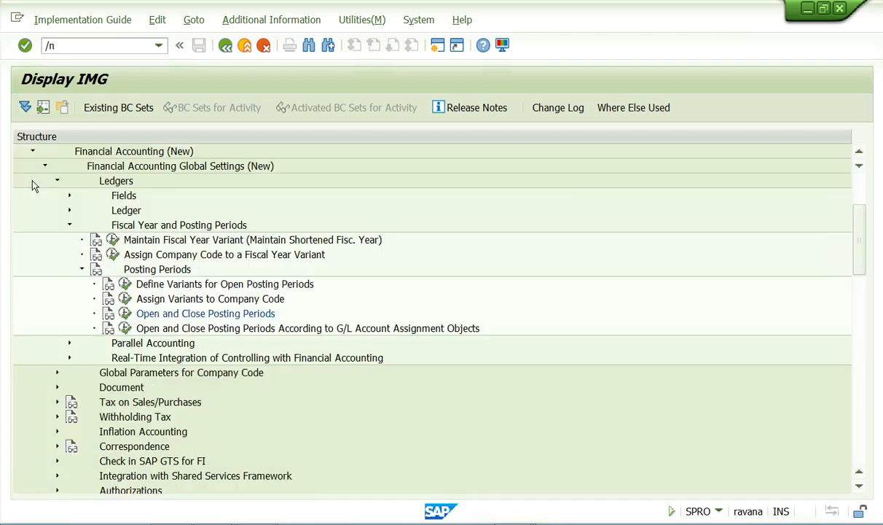
pyautogui.click(124, 313)
pyautogui.click(196, 489)
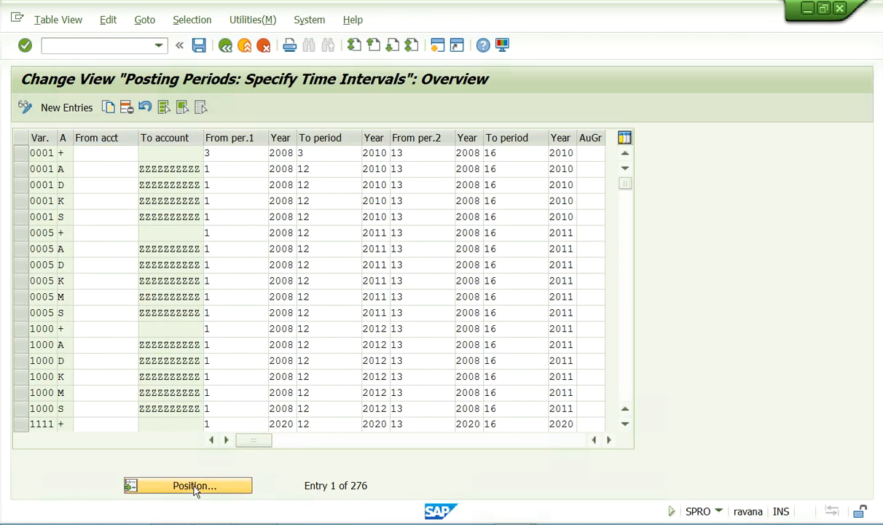
pyautogui.write('462')
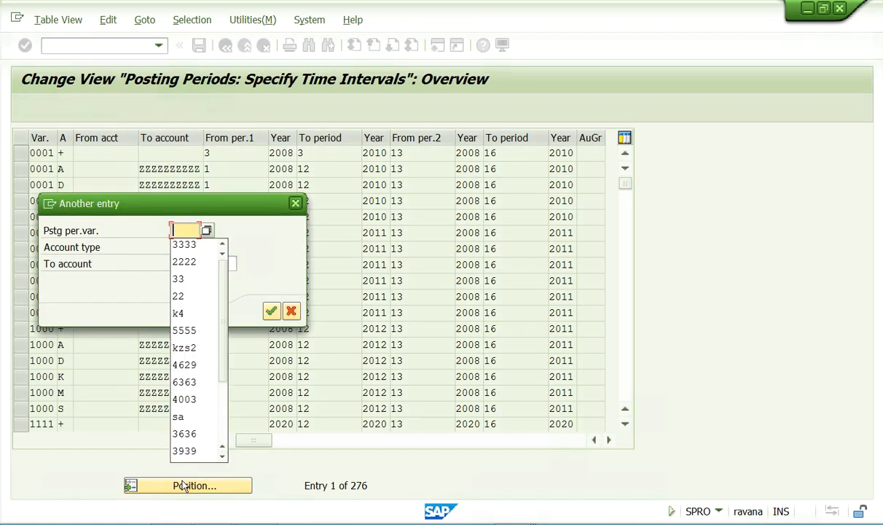
pyautogui.write('0')
pyautogui.press('Return')
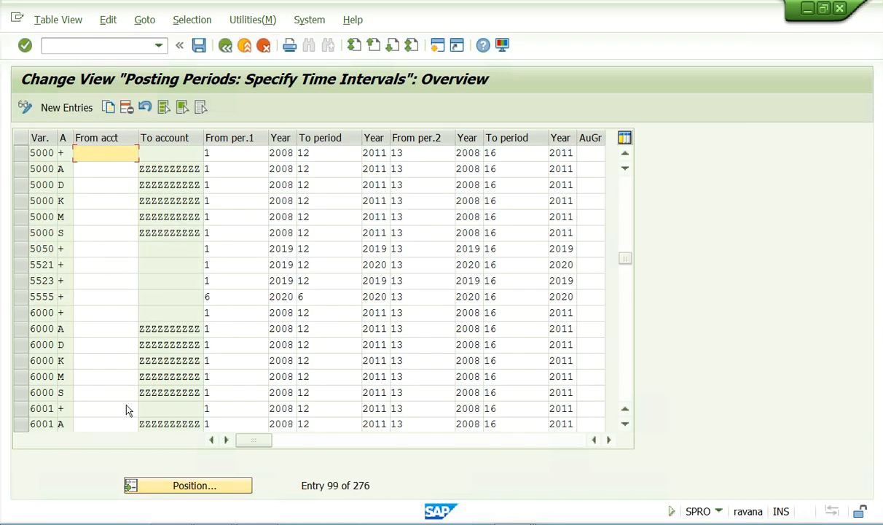
# Look up posting period variant 4629 in the time intervals list
pyautogui.click(165, 485)
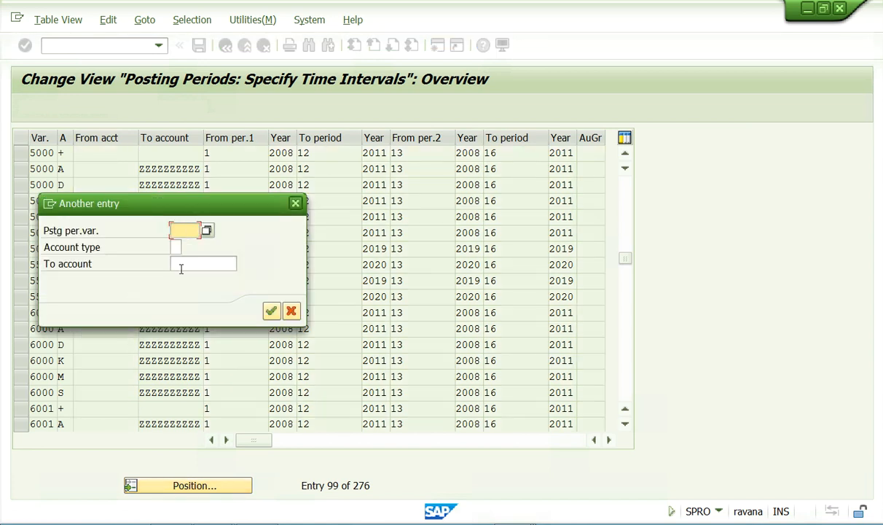
pyautogui.moveTo(182, 205); pyautogui.dragTo(393, 208)
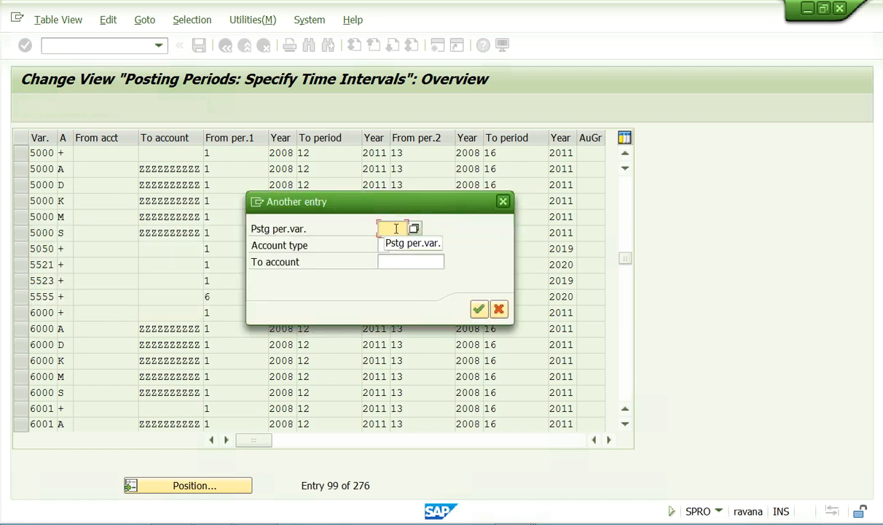
pyautogui.write('4')
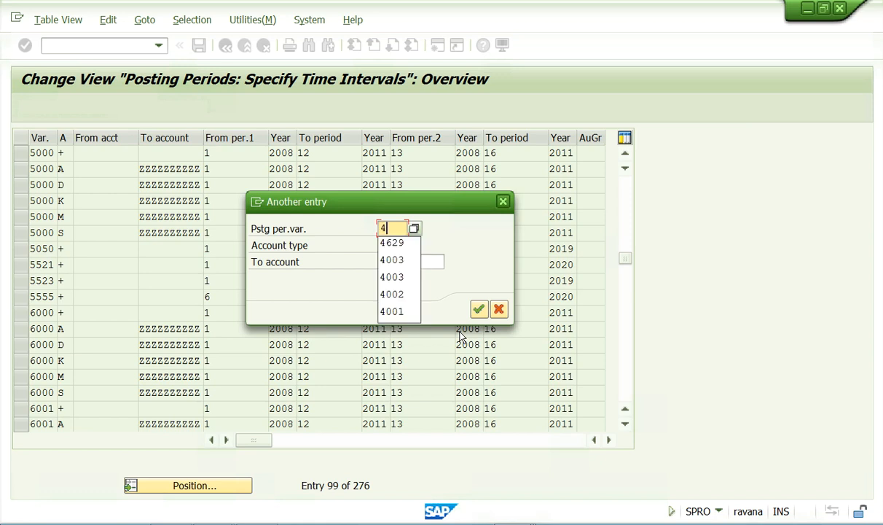
pyautogui.write('629')
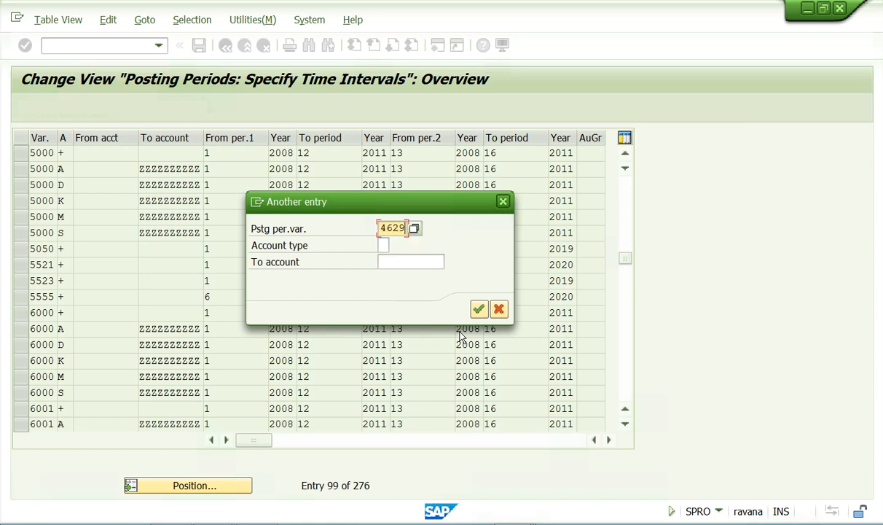
pyautogui.press('Return')
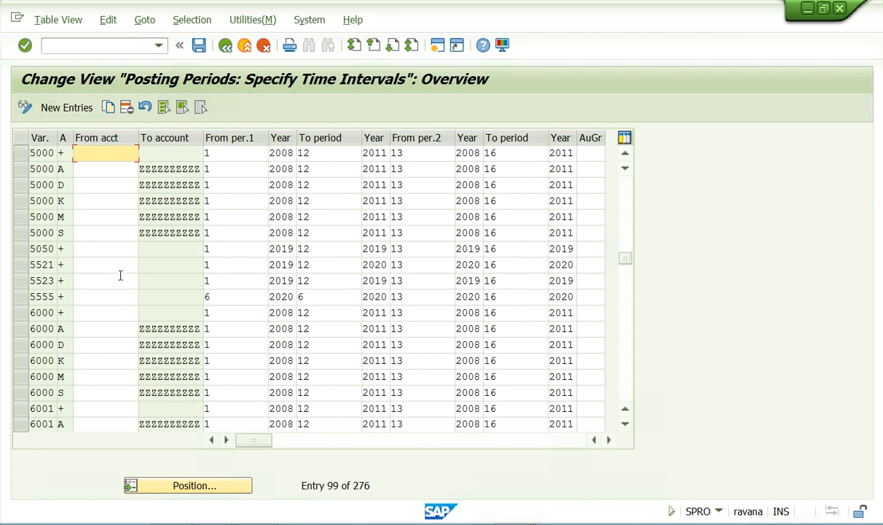
# Leave the posting periods table with /n and run transaction oby6 for company code global data
pyautogui.click(158, 46)
pyautogui.click(56, 70)
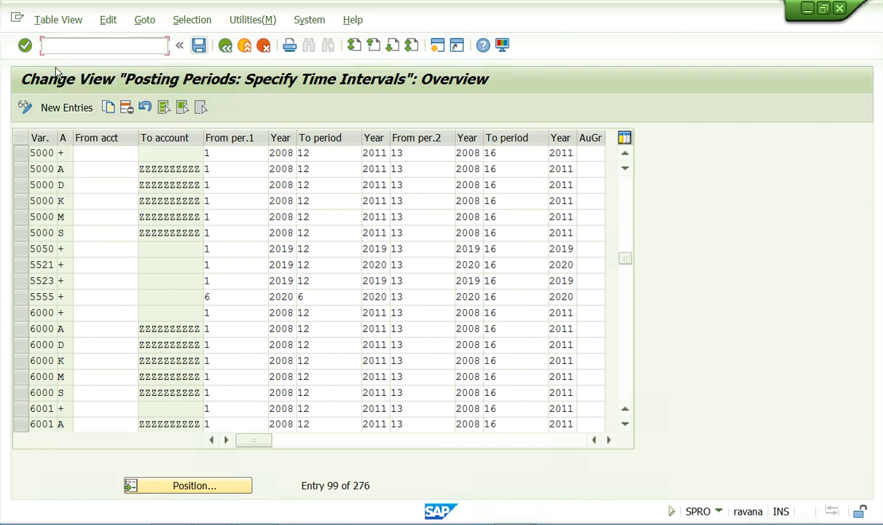
pyautogui.click(26, 47)
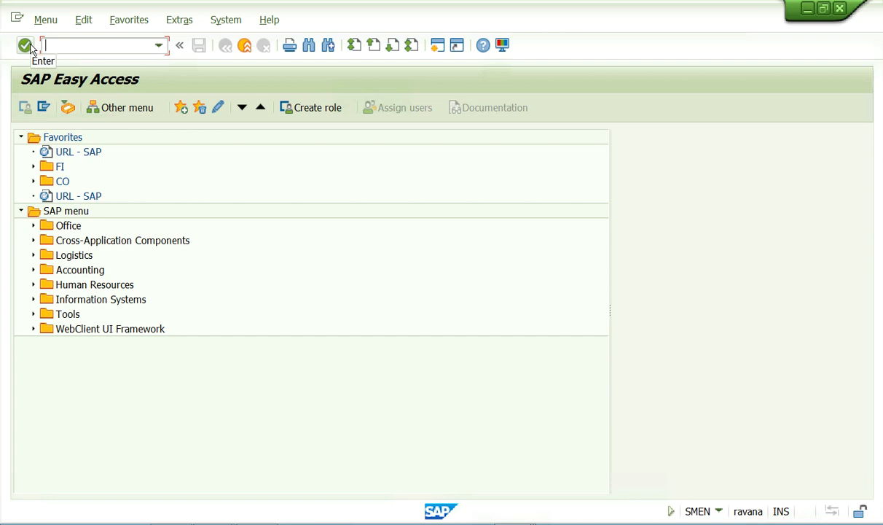
pyautogui.write('oby6')
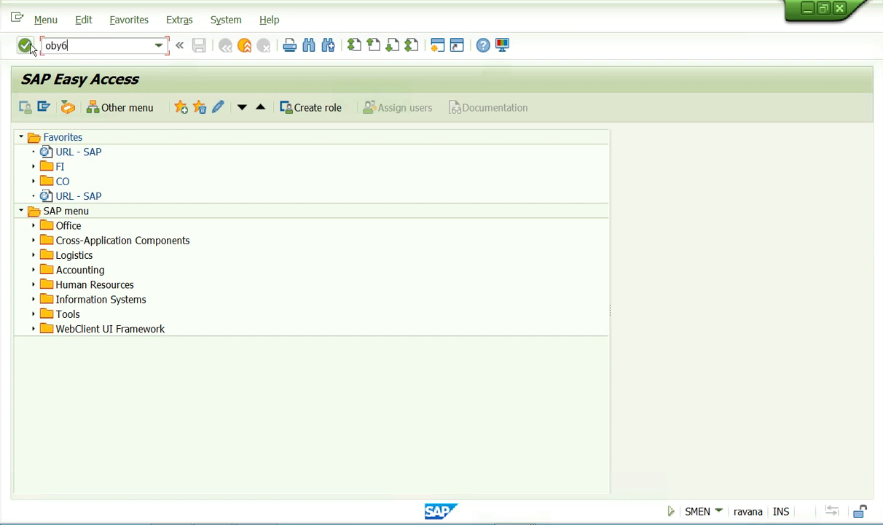
pyautogui.click(27, 45)
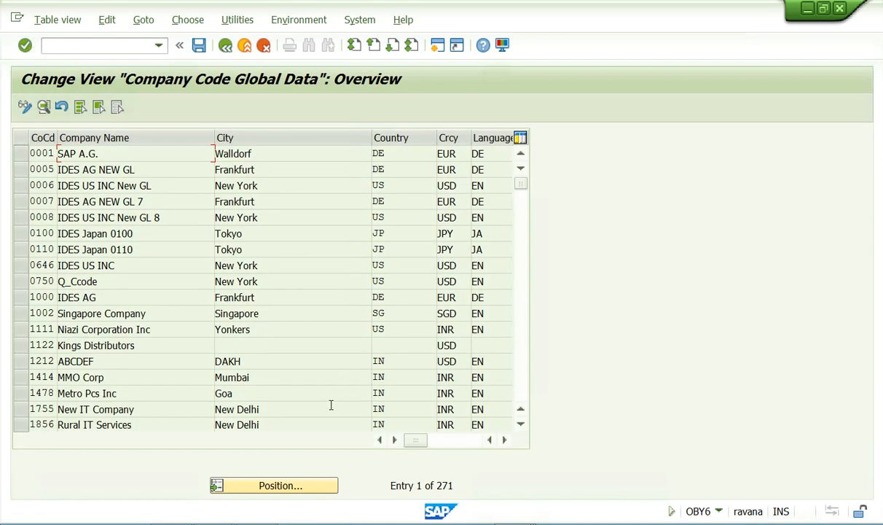
# Find company code 4629 in the global data list and open its details
pyautogui.click(268, 485)
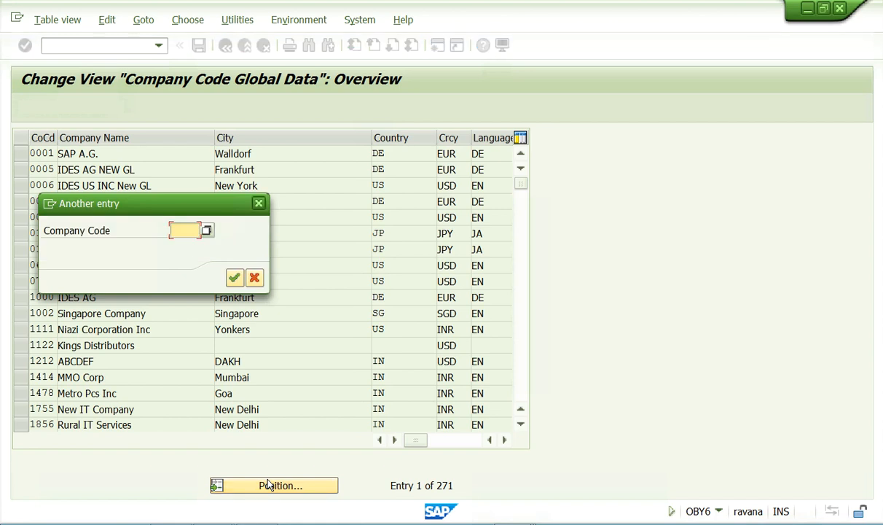
pyautogui.write('4020')
pyautogui.press('Return')
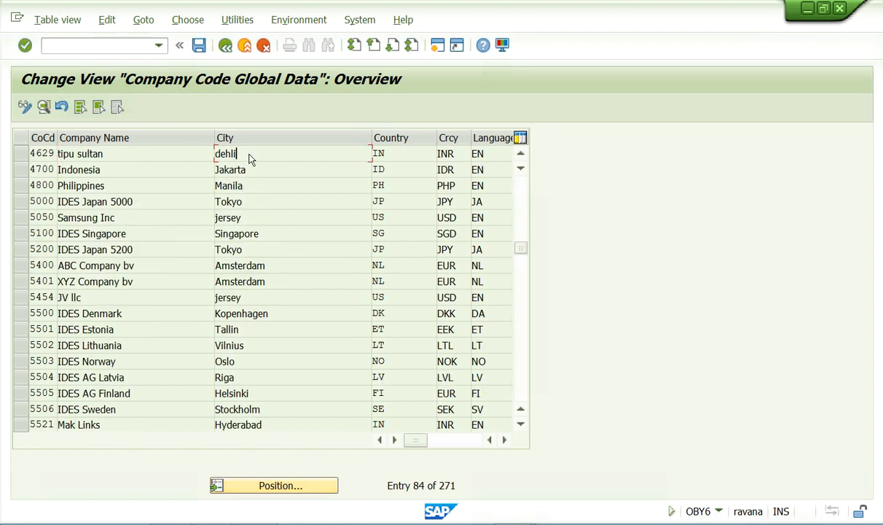
pyautogui.doubleClick(249, 157)
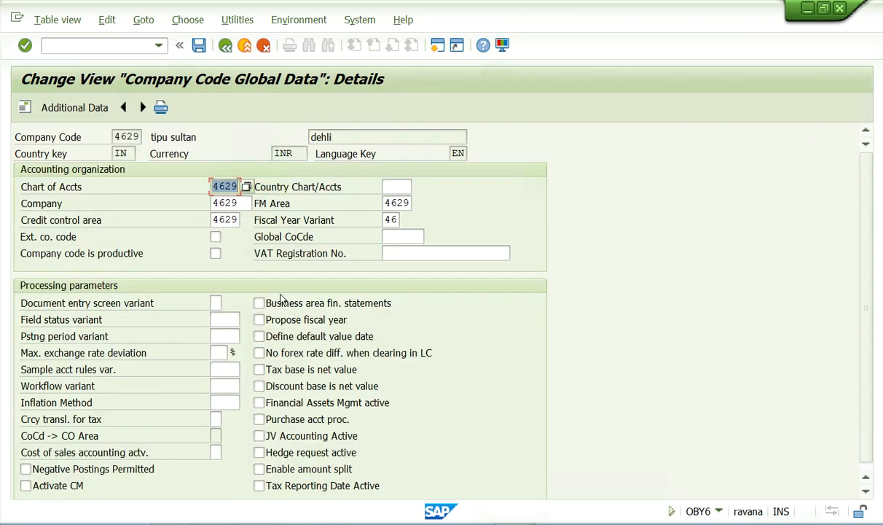
# Check the field status variant and posting period variant assignments of company code 4629
pyautogui.click(224, 319)
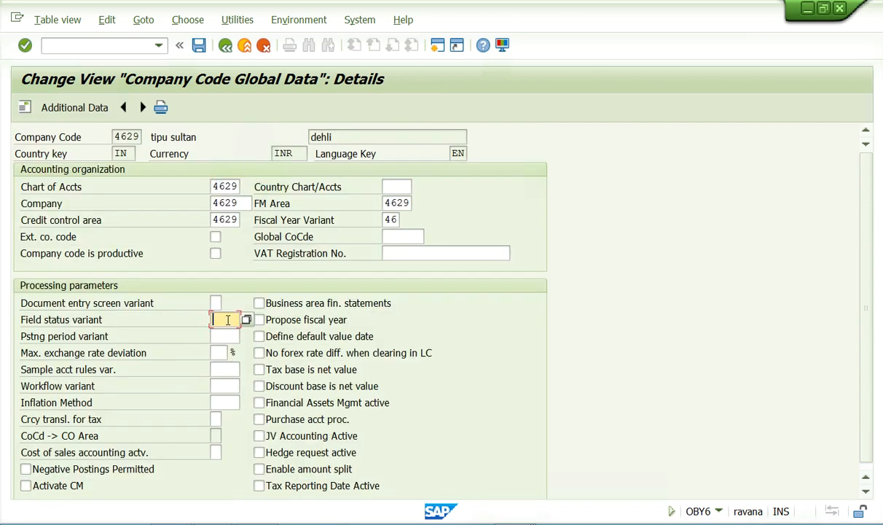
pyautogui.click(231, 335)
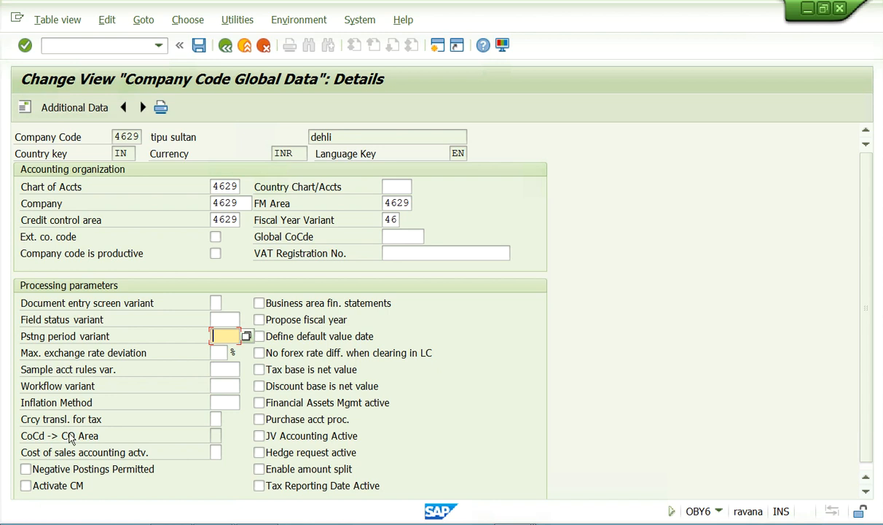
pyautogui.click(231, 318)
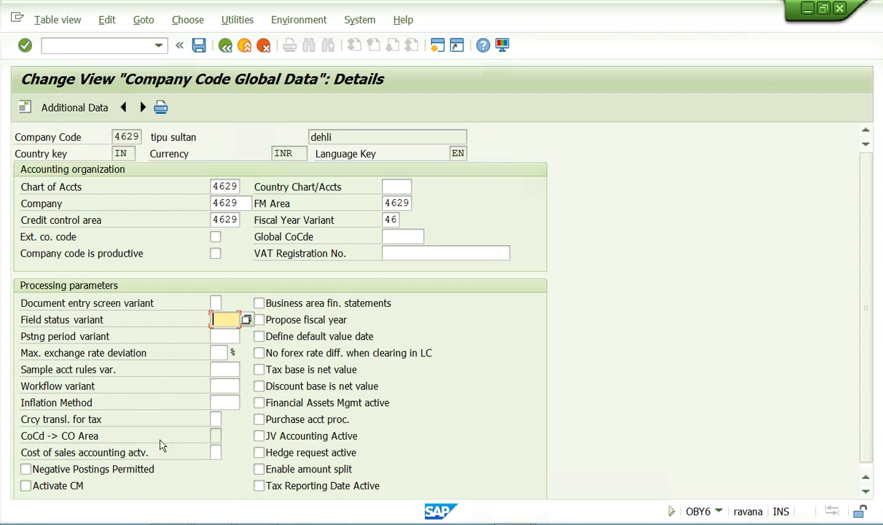
pyautogui.click(219, 337)
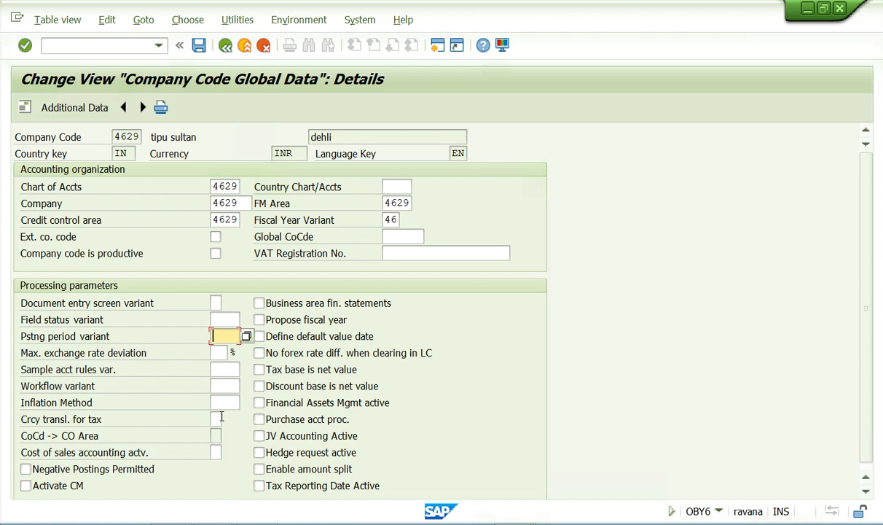
pyautogui.click(225, 315)
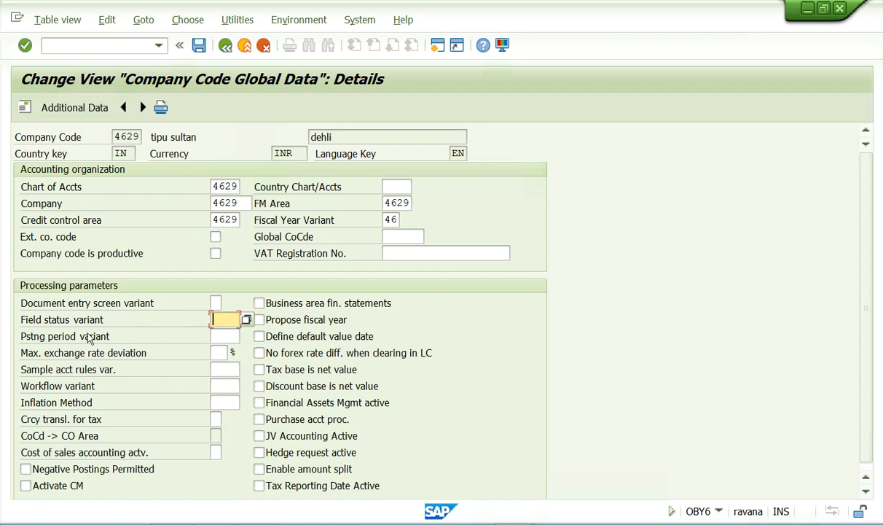
pyautogui.click(227, 336)
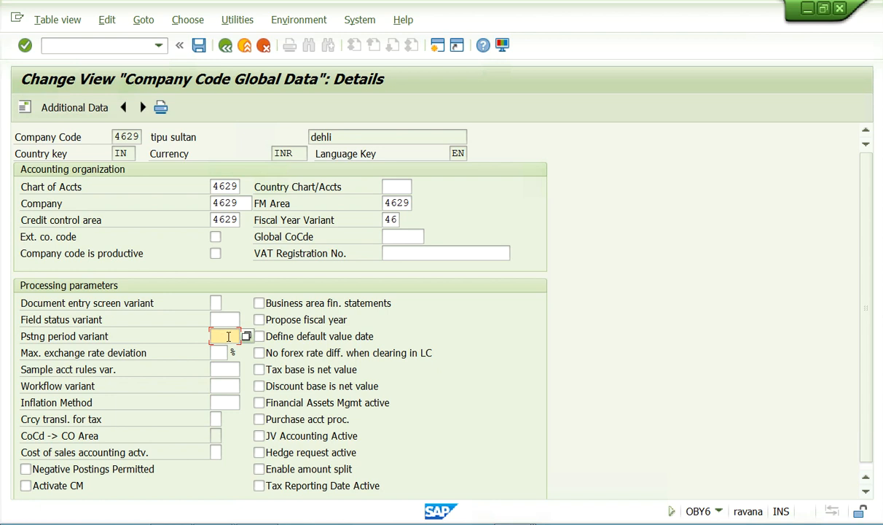
# Leave the global data details of company code 4629 and return to the SAP Easy Access screen
pyautogui.click(227, 203)
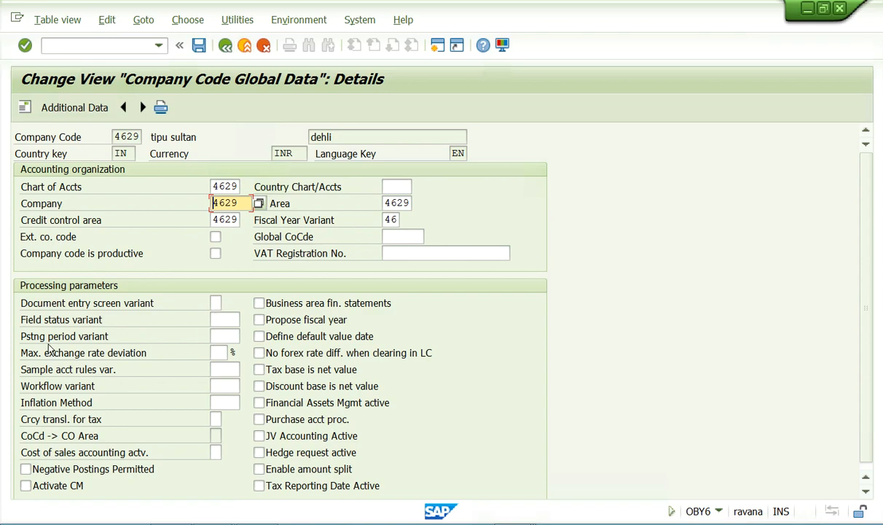
pyautogui.click(224, 47)
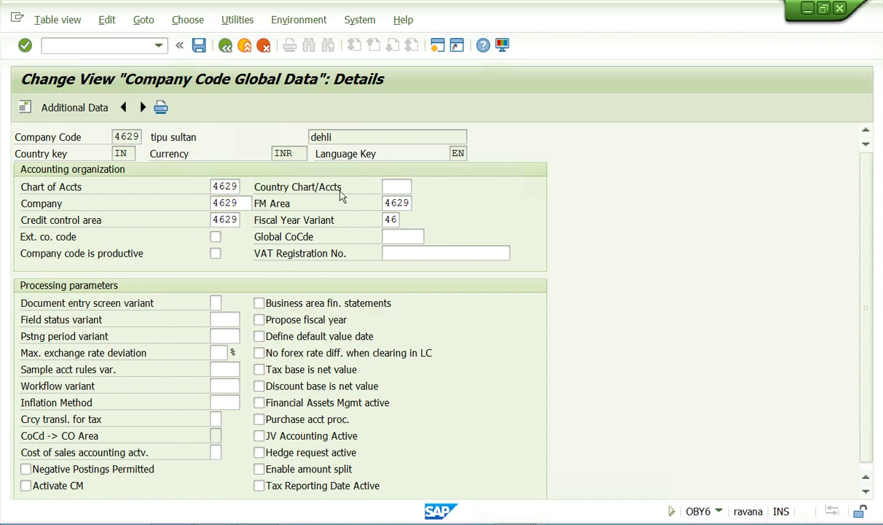
pyautogui.click(224, 47)
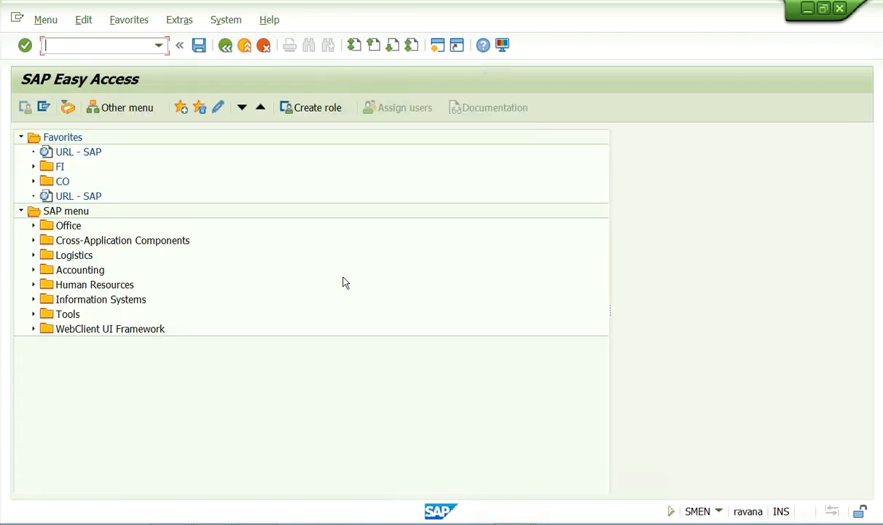
# Run the /n command from the command history to close the Easy Access menu, and switch to the Mac desktop
pyautogui.click(157, 47)
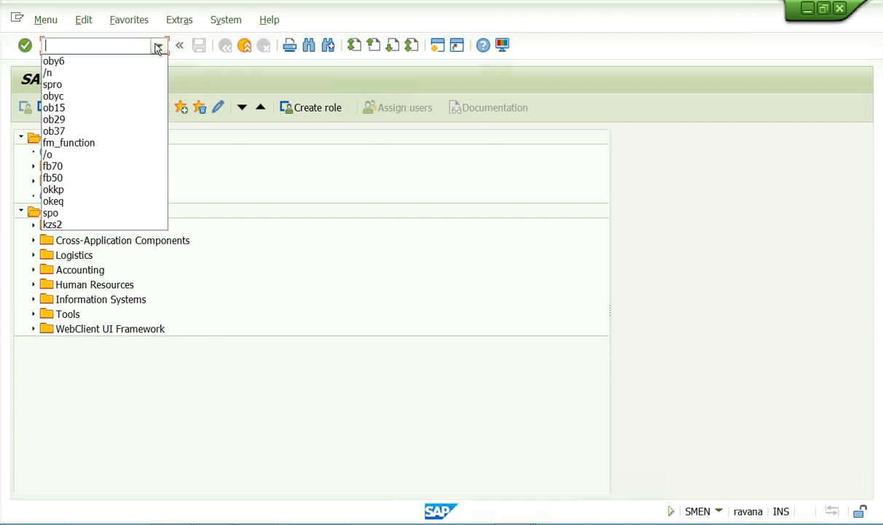
pyautogui.click(62, 73)
pyautogui.click(25, 45)
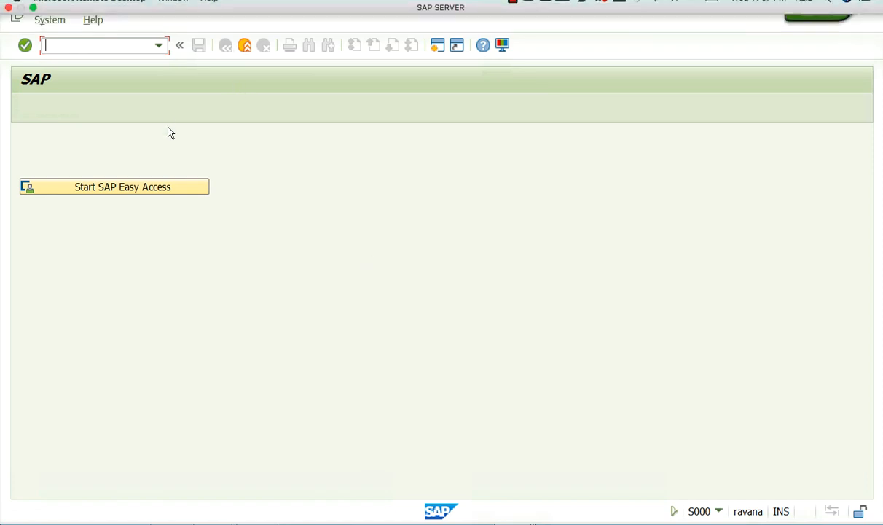
pyautogui.hotkey('ctrl', 'Left')
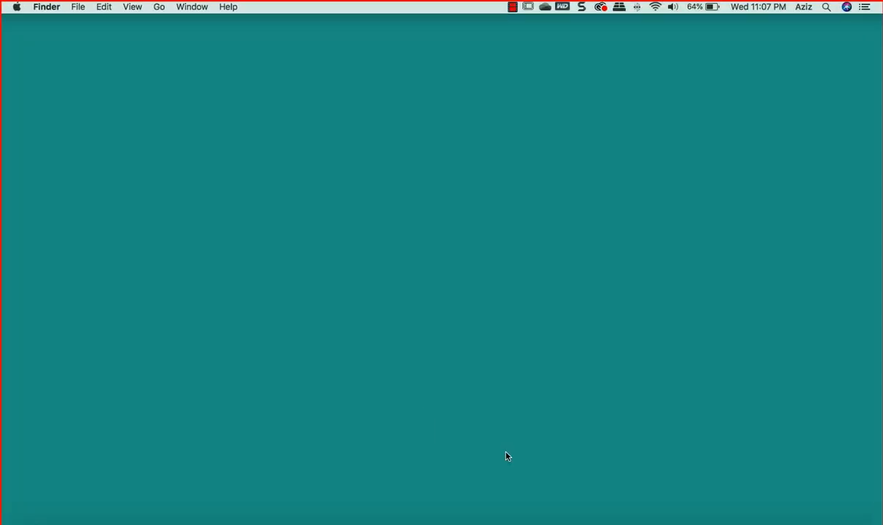